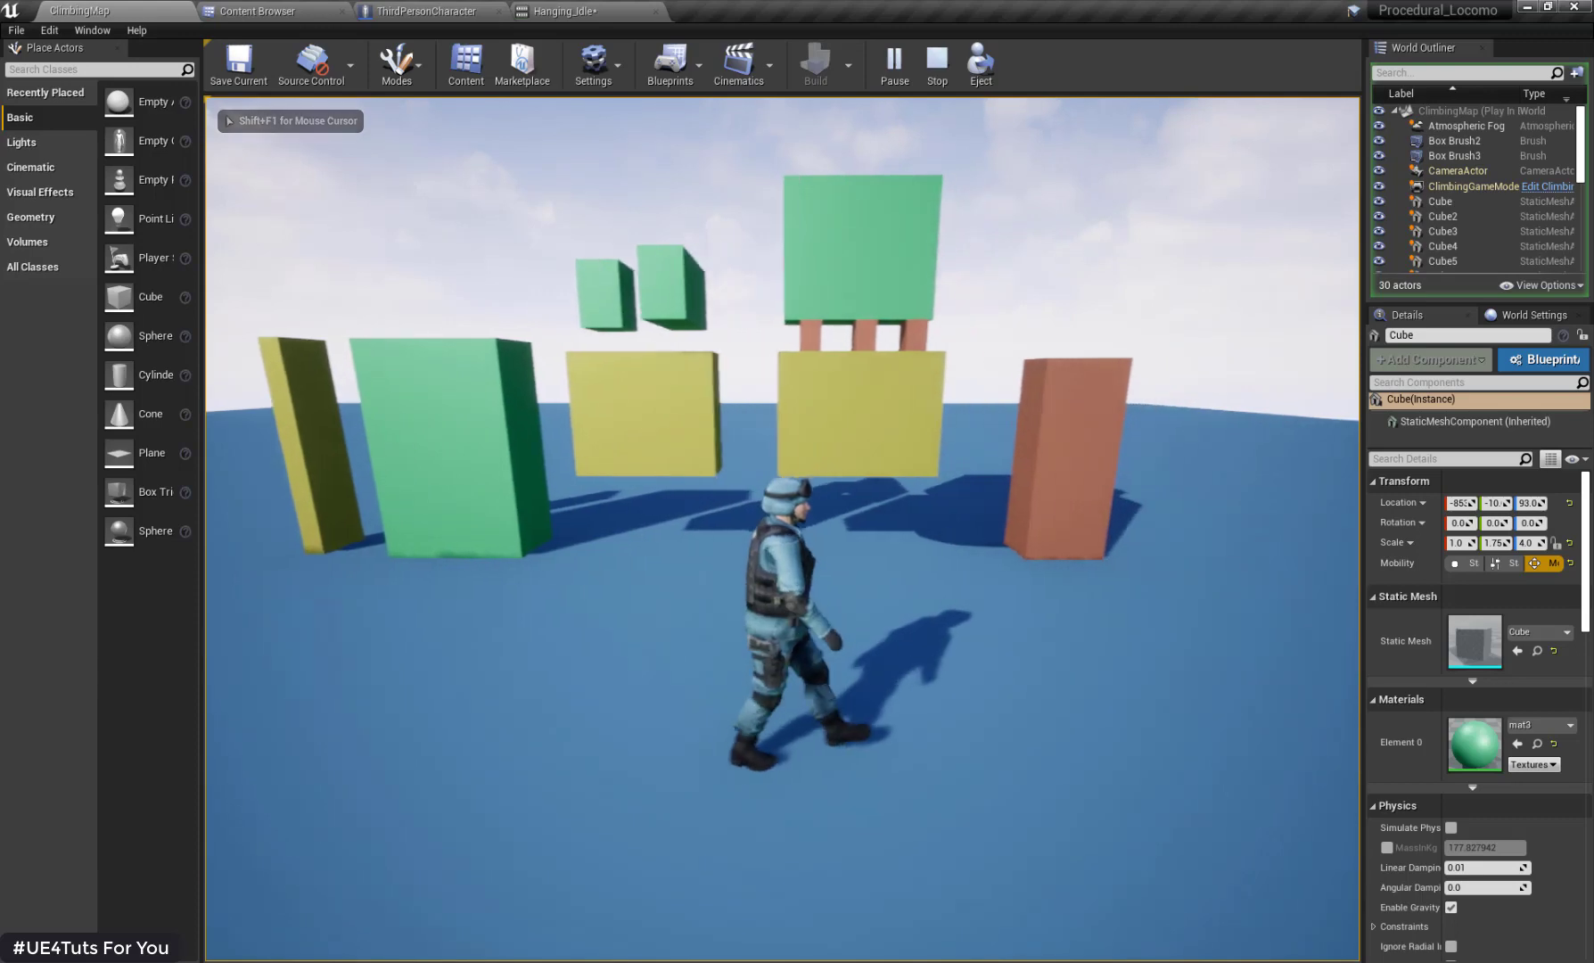
Step: Run the character to the free-standing red pillar and make it grab the pillar's ledge
key(w)
key(d)
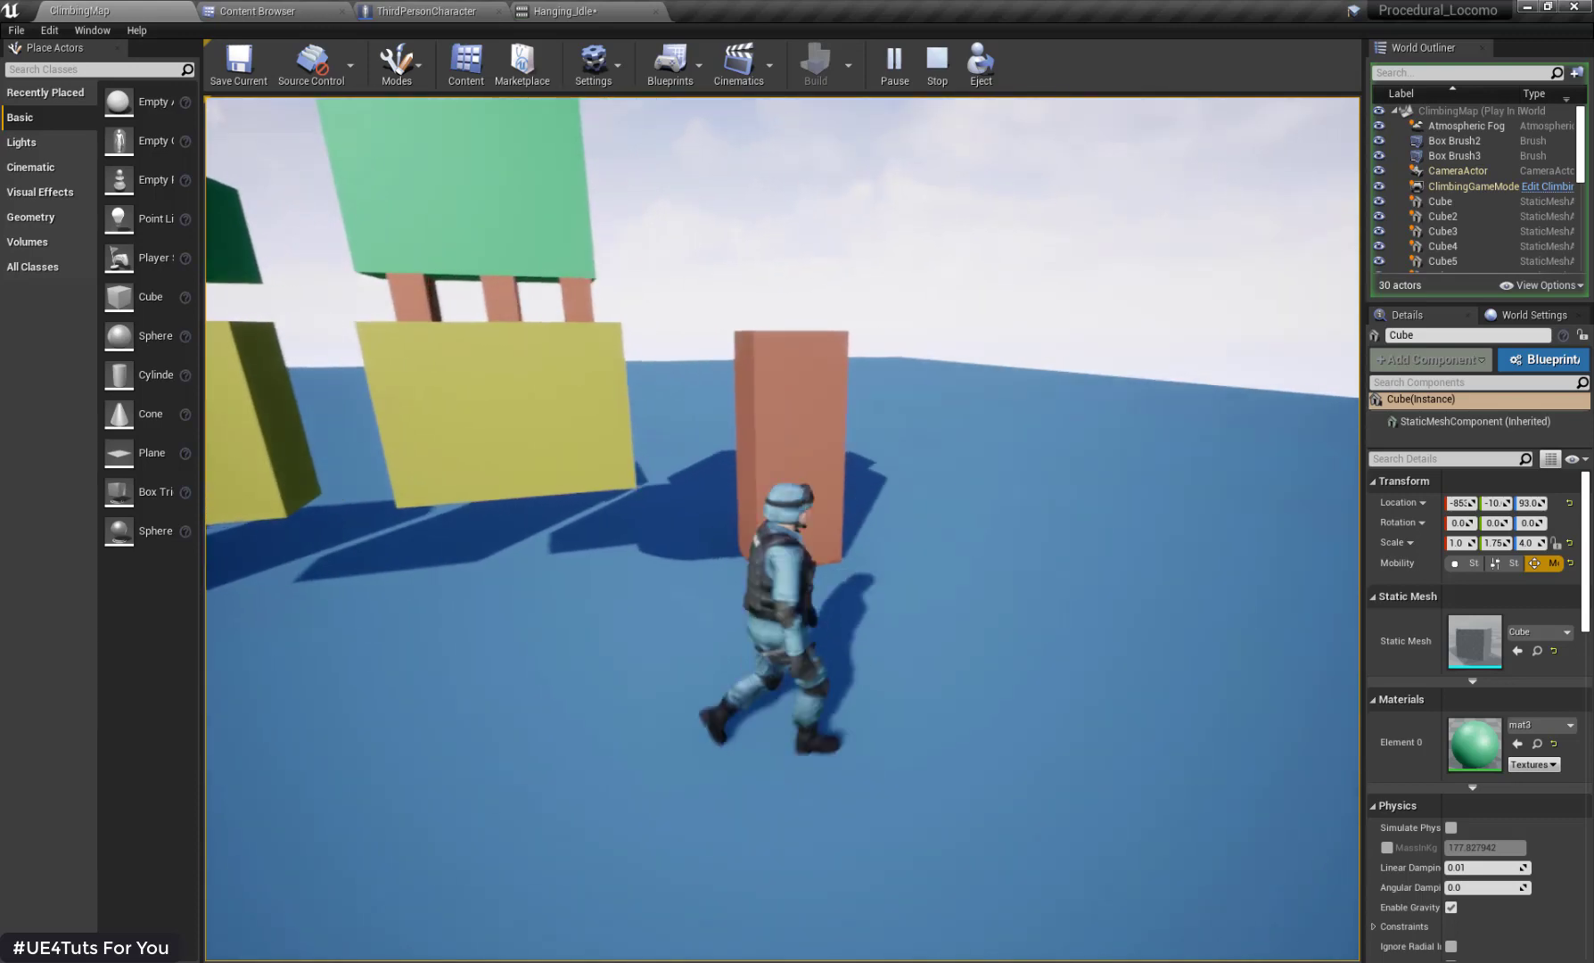
key(a)
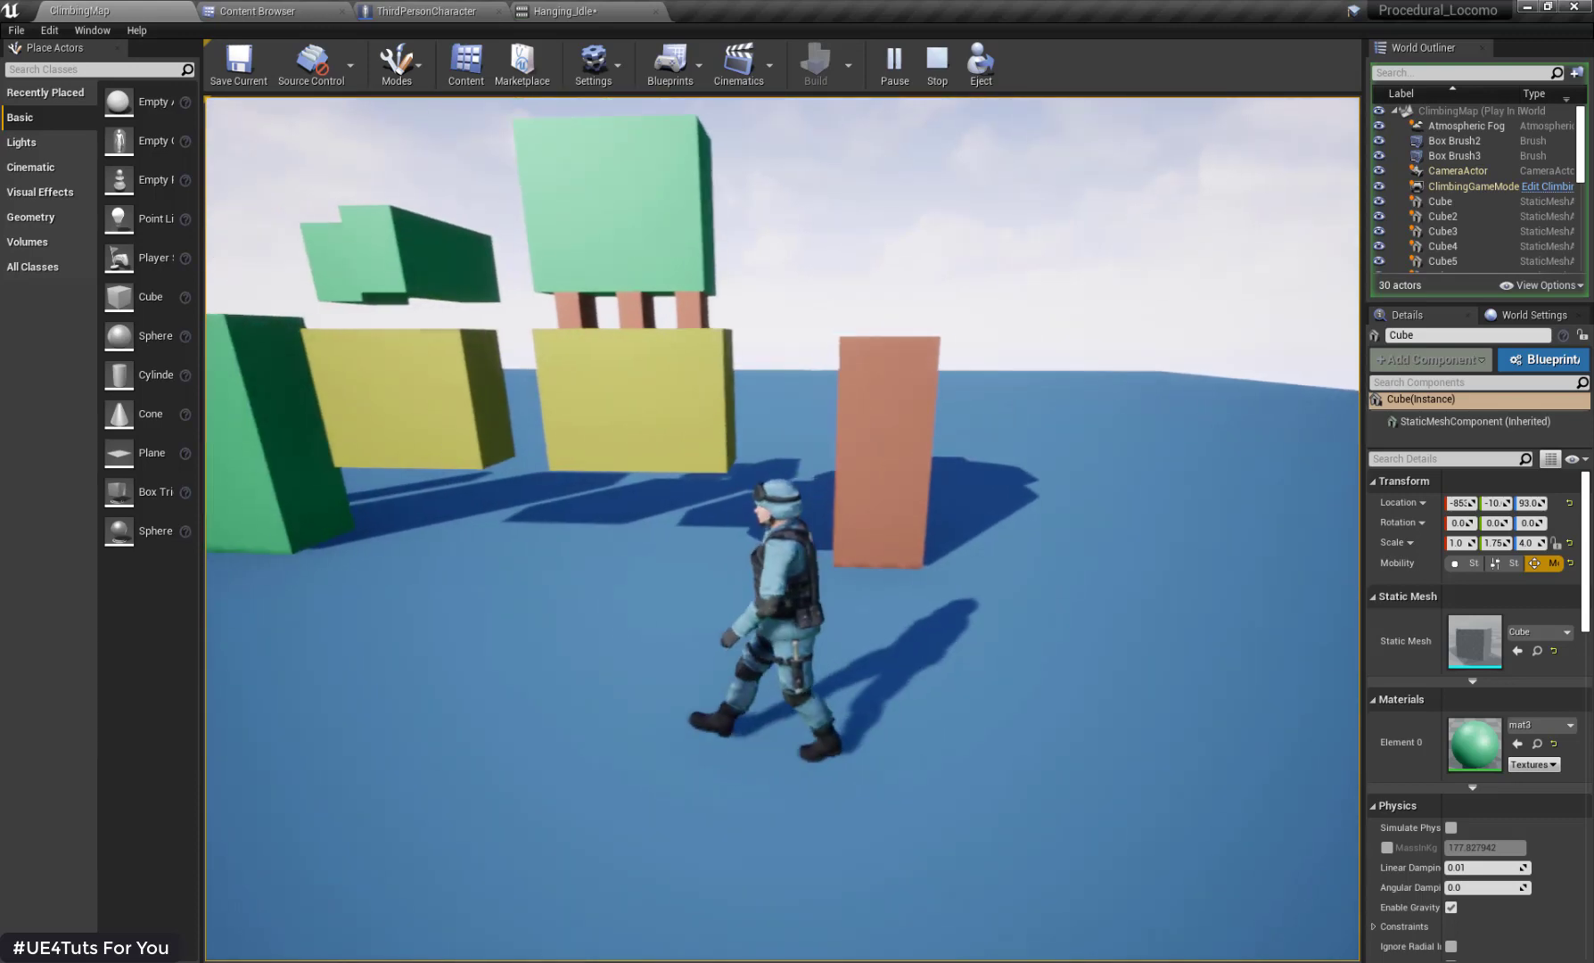
key(d)
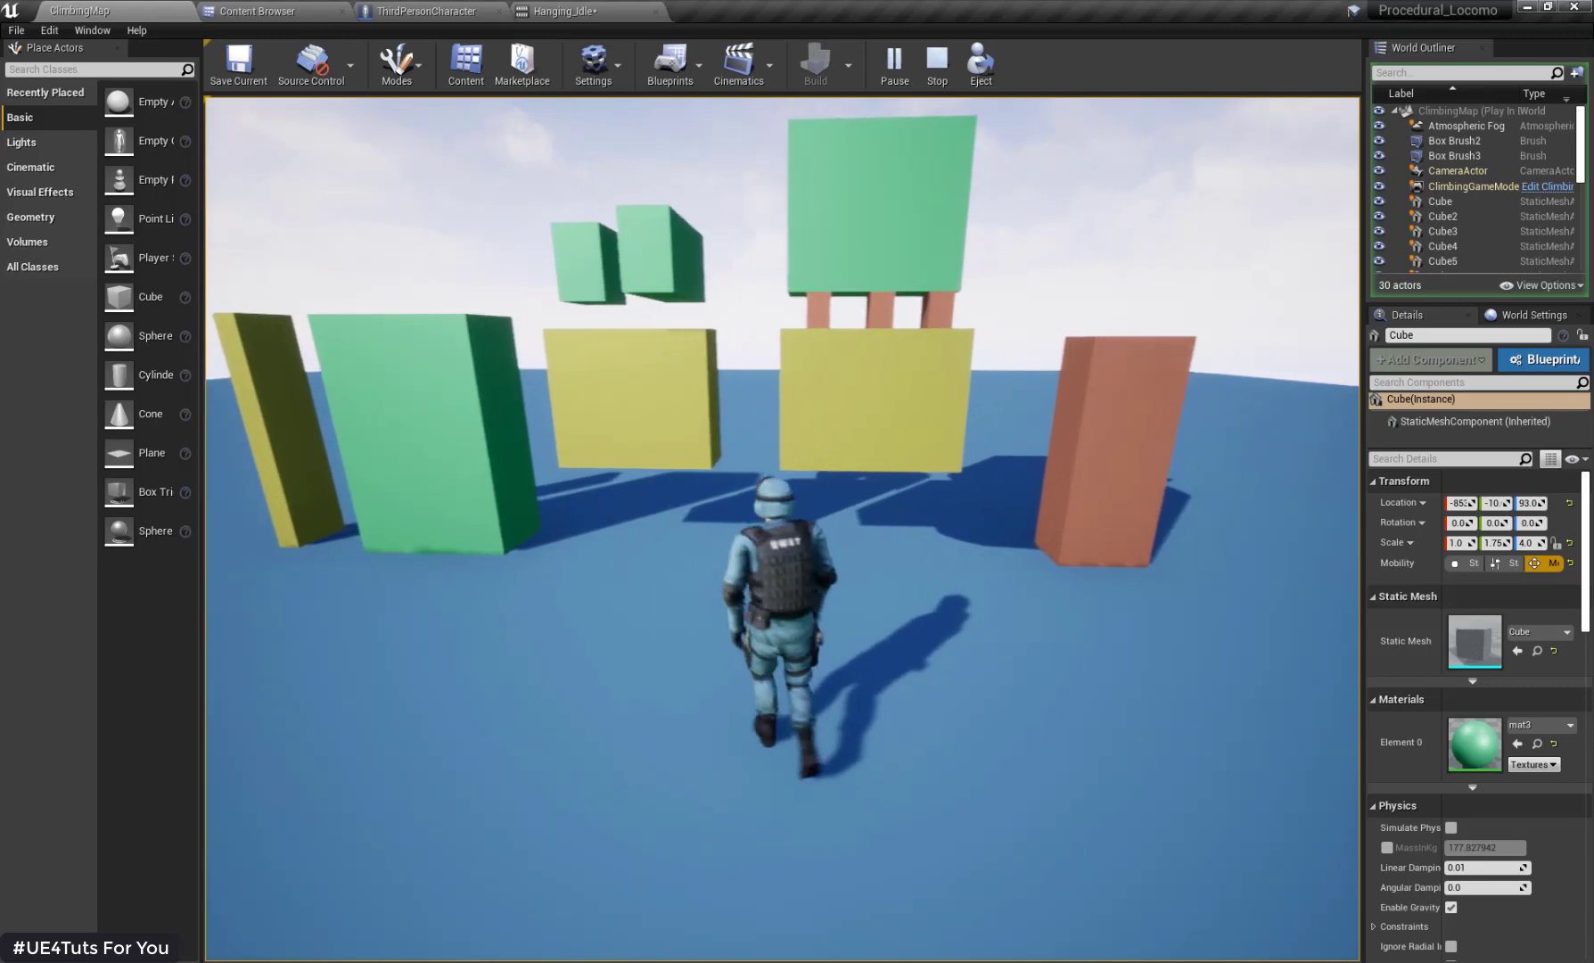
key(w)
key(w)
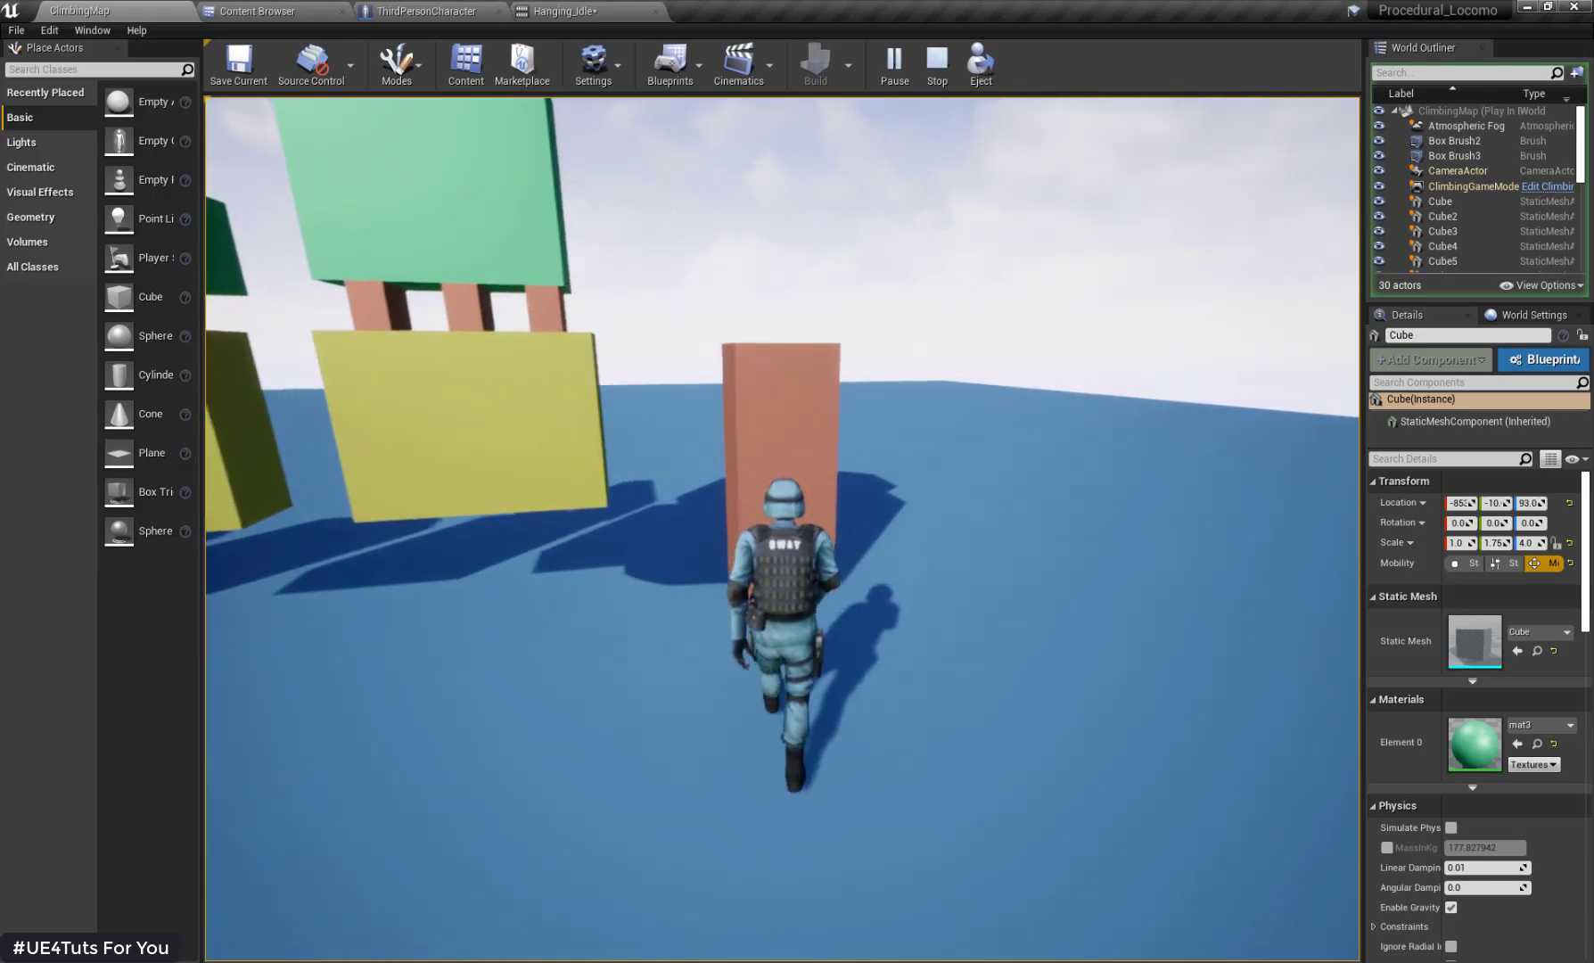
key(space)
Step: Release the red pillar and hang the character from the yellow block below the three red posts
key(s)
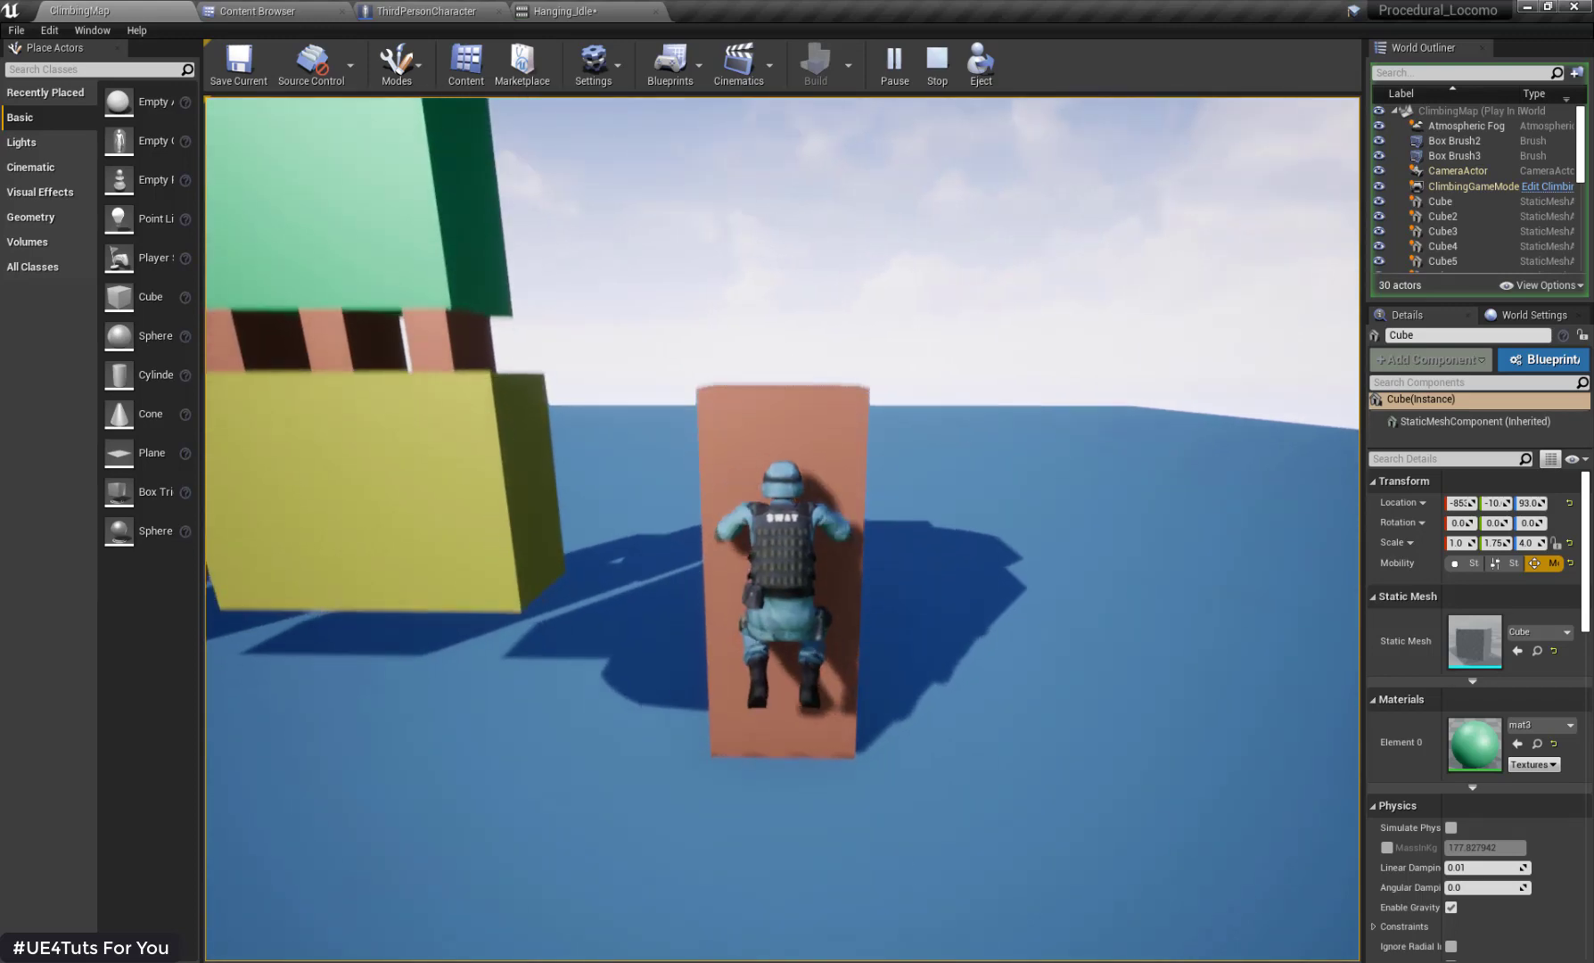
key(a)
key(w)
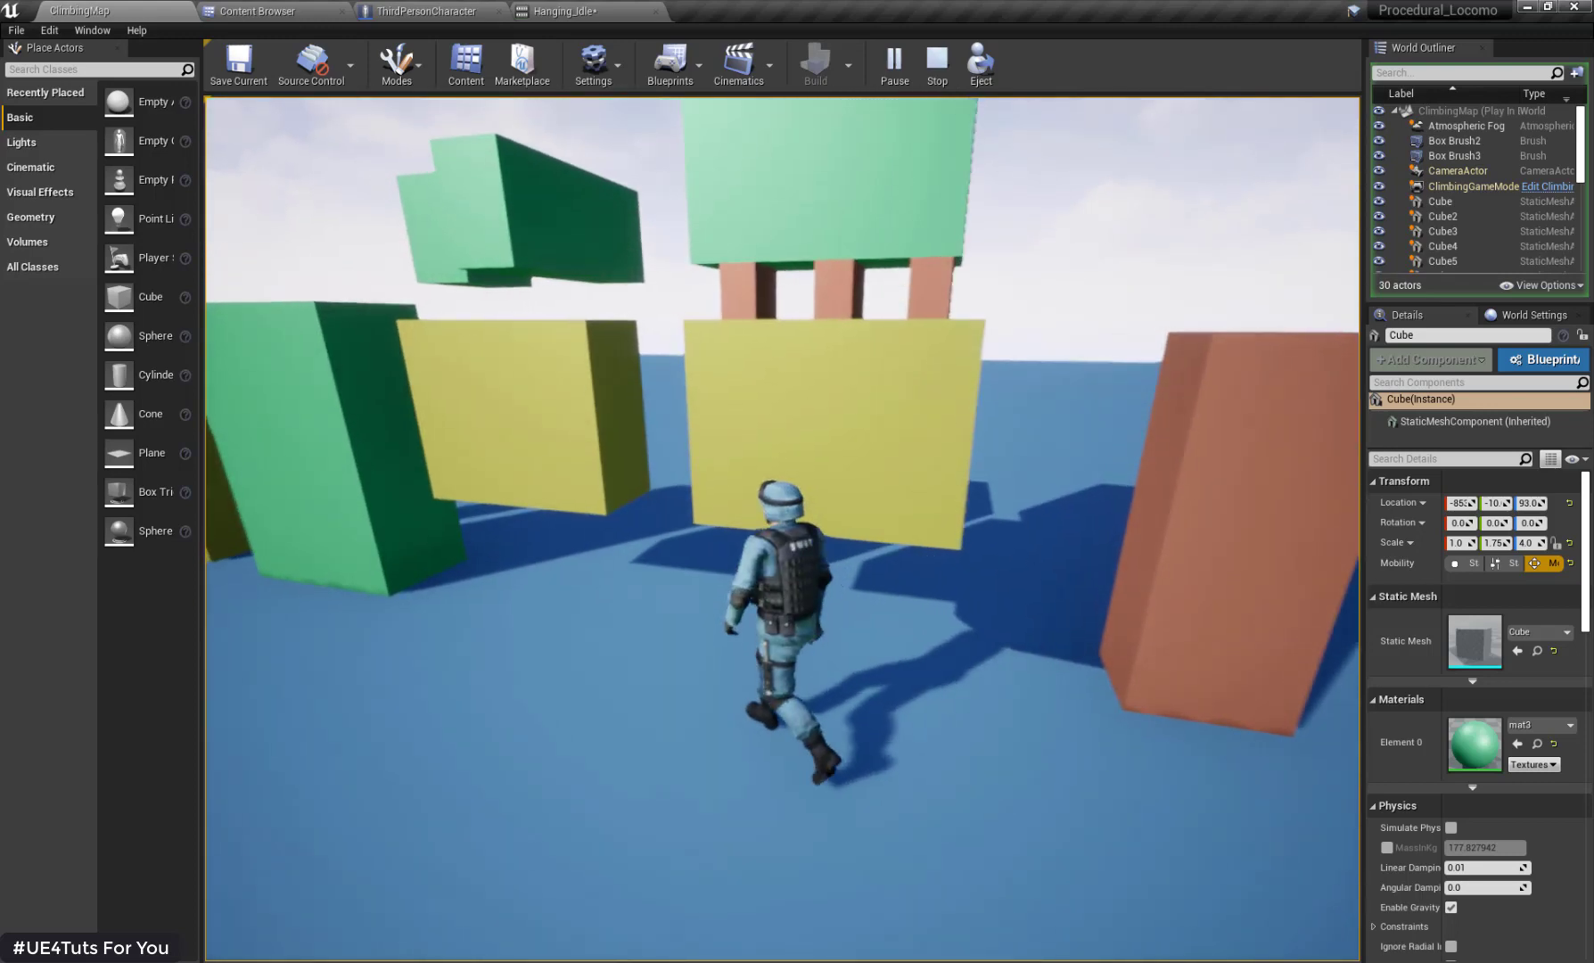
key(space)
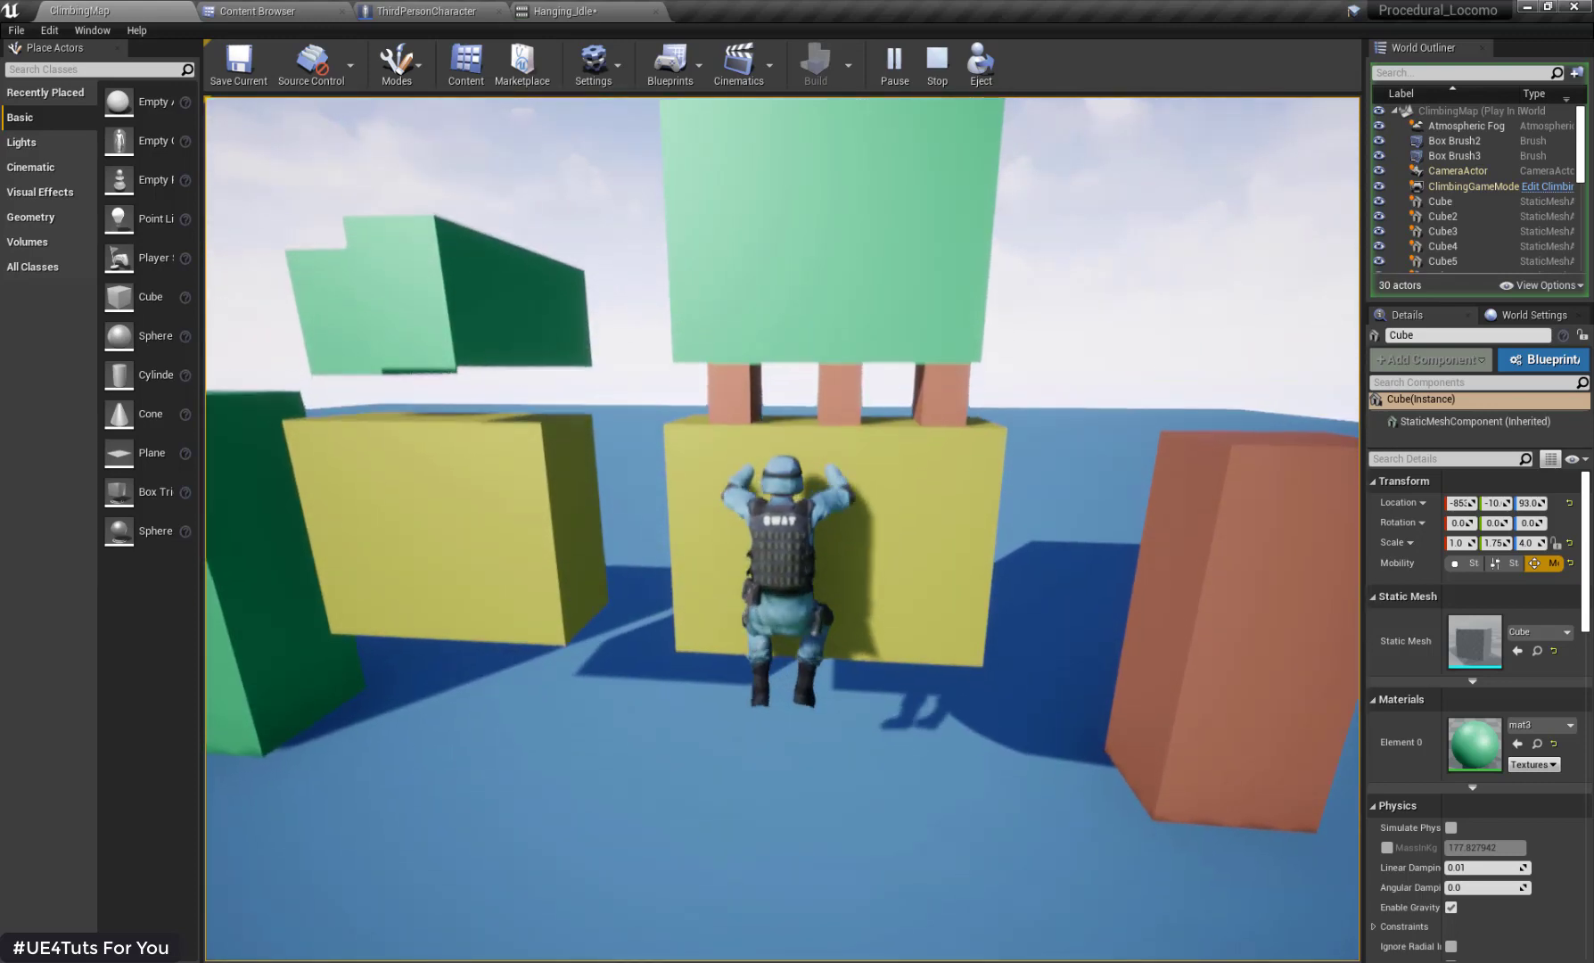
Step: Return to the red pillar, grab its ledge and climb the character onto the top
key(s)
key(d)
key(w)
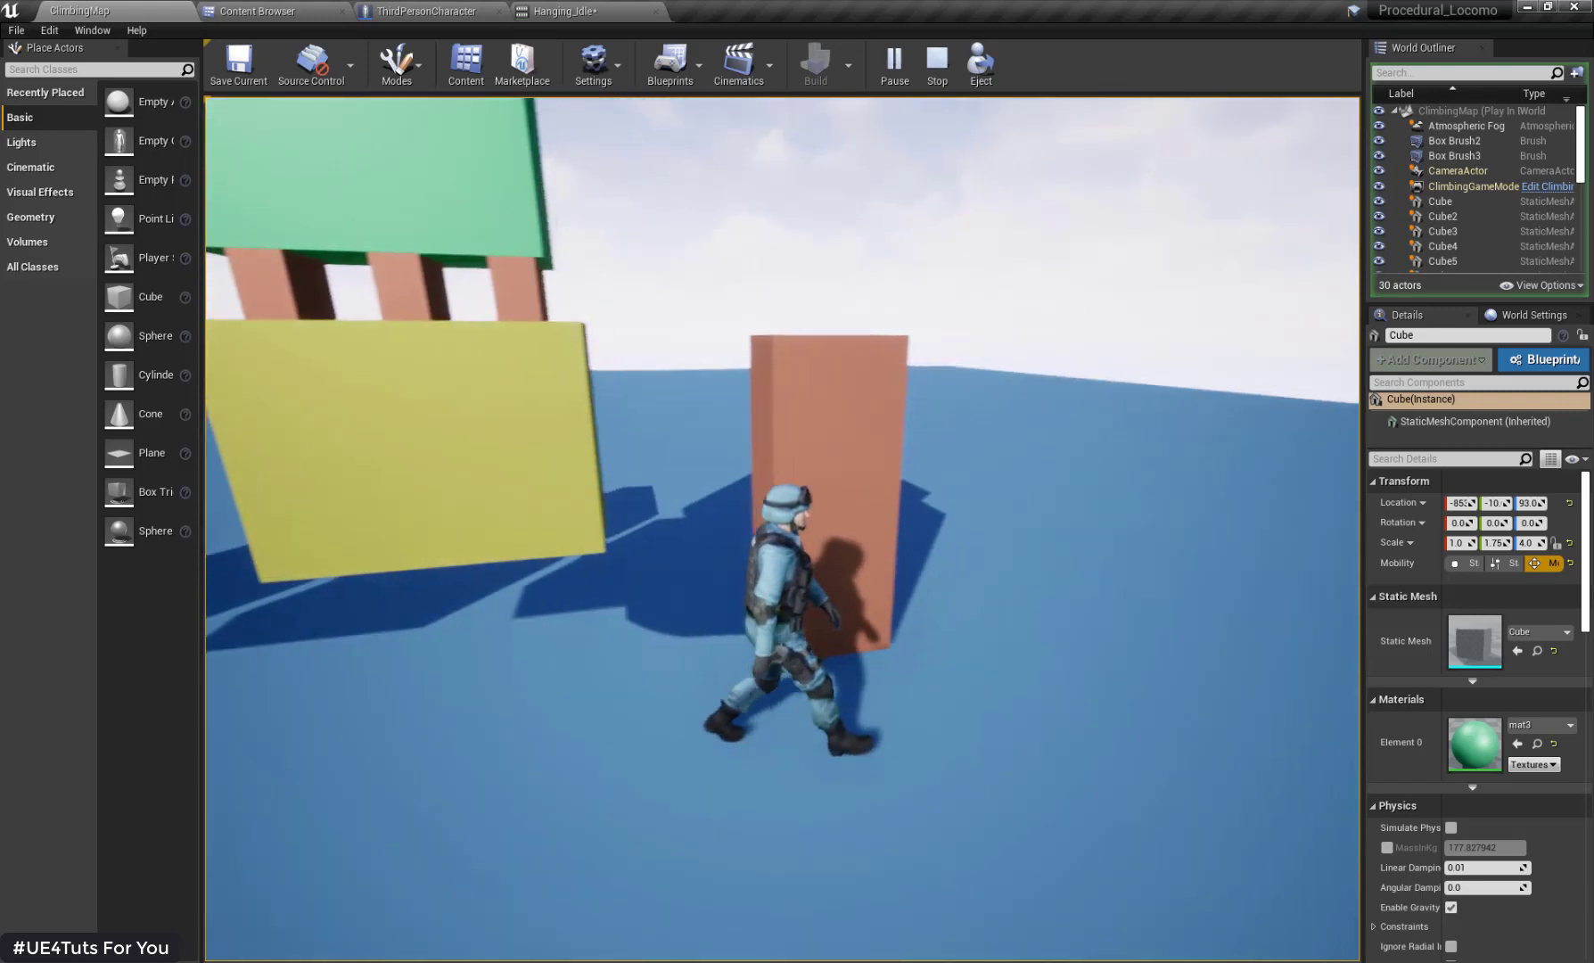
key(space)
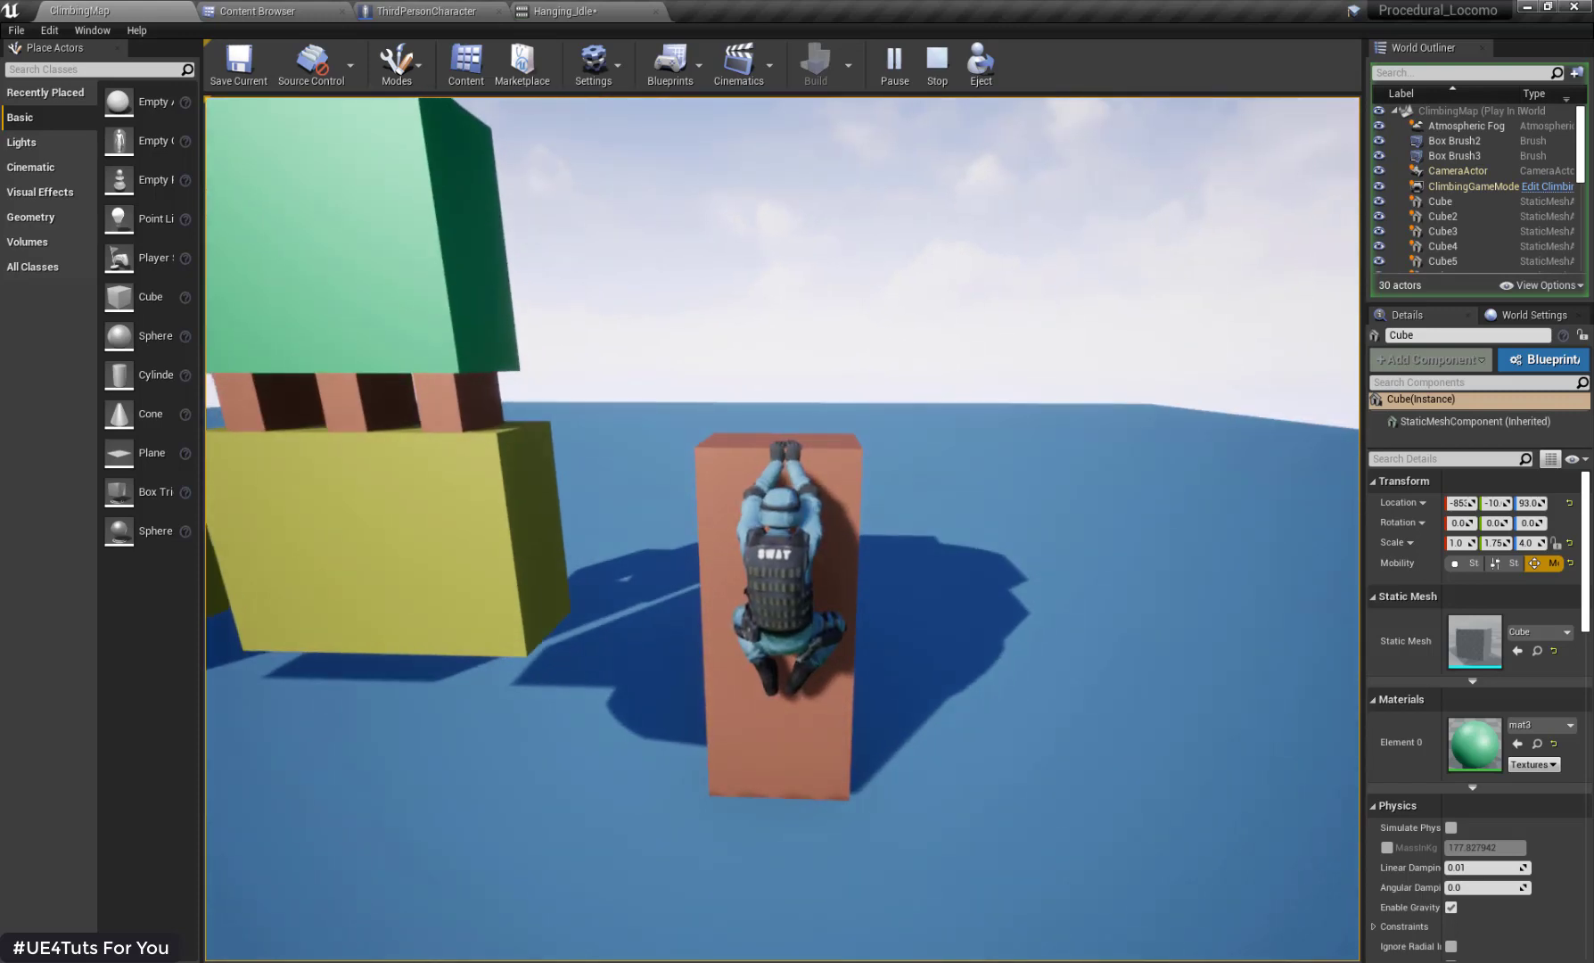
key(space)
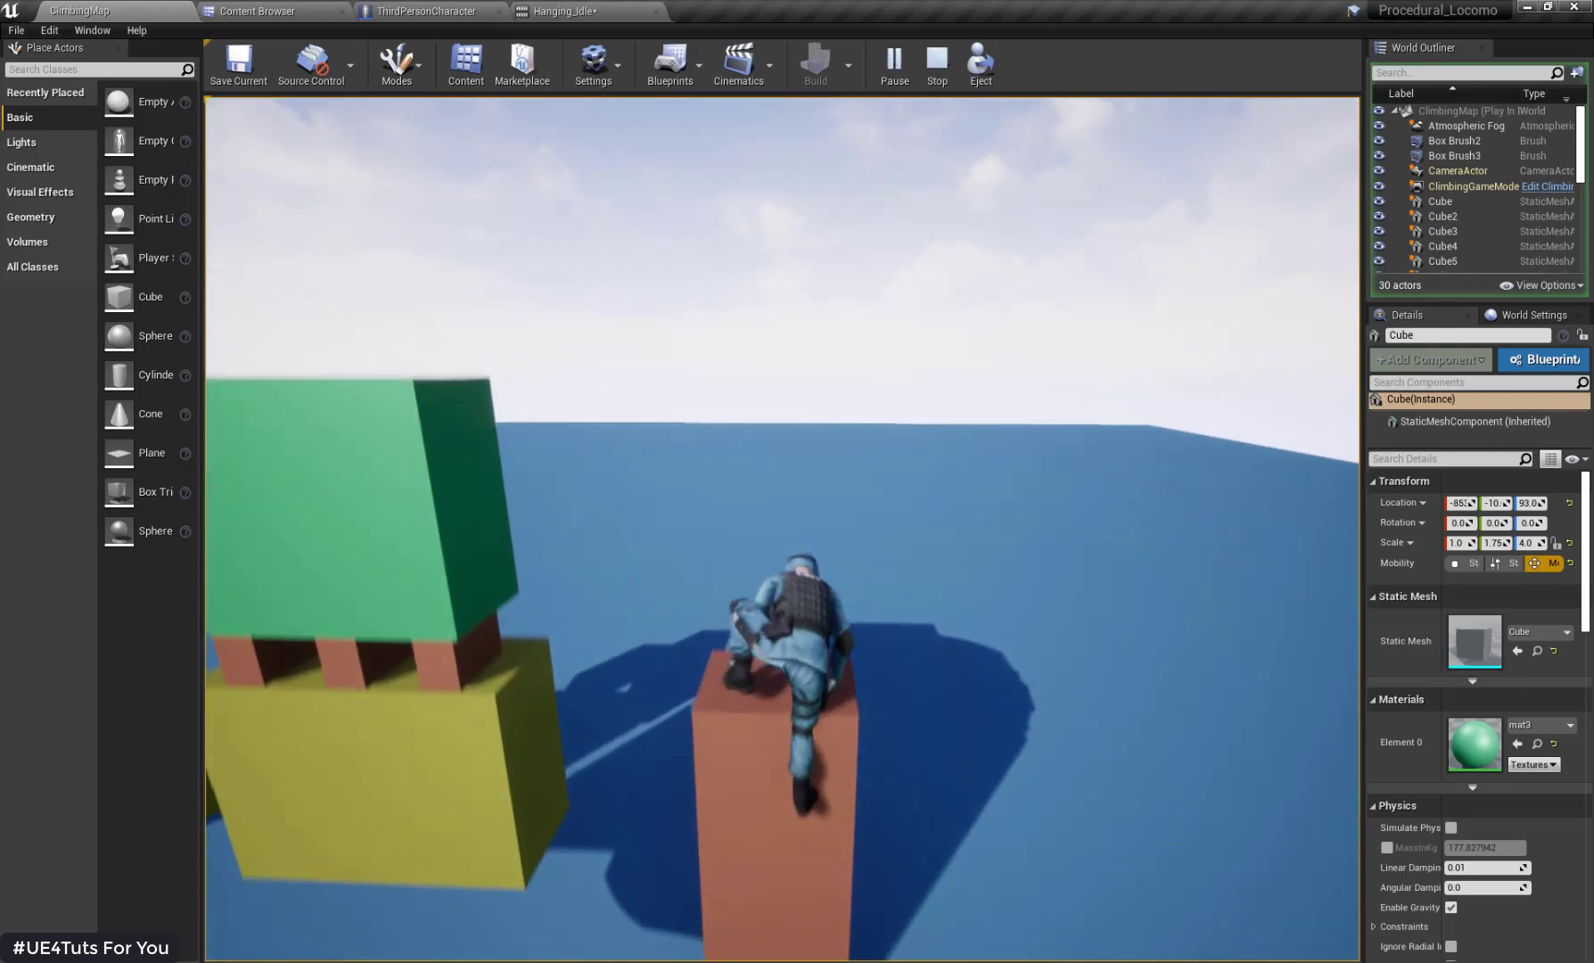
Step: Jump off the red pillar and test grabbing and climbing its ledge from the opposite side
key(w)
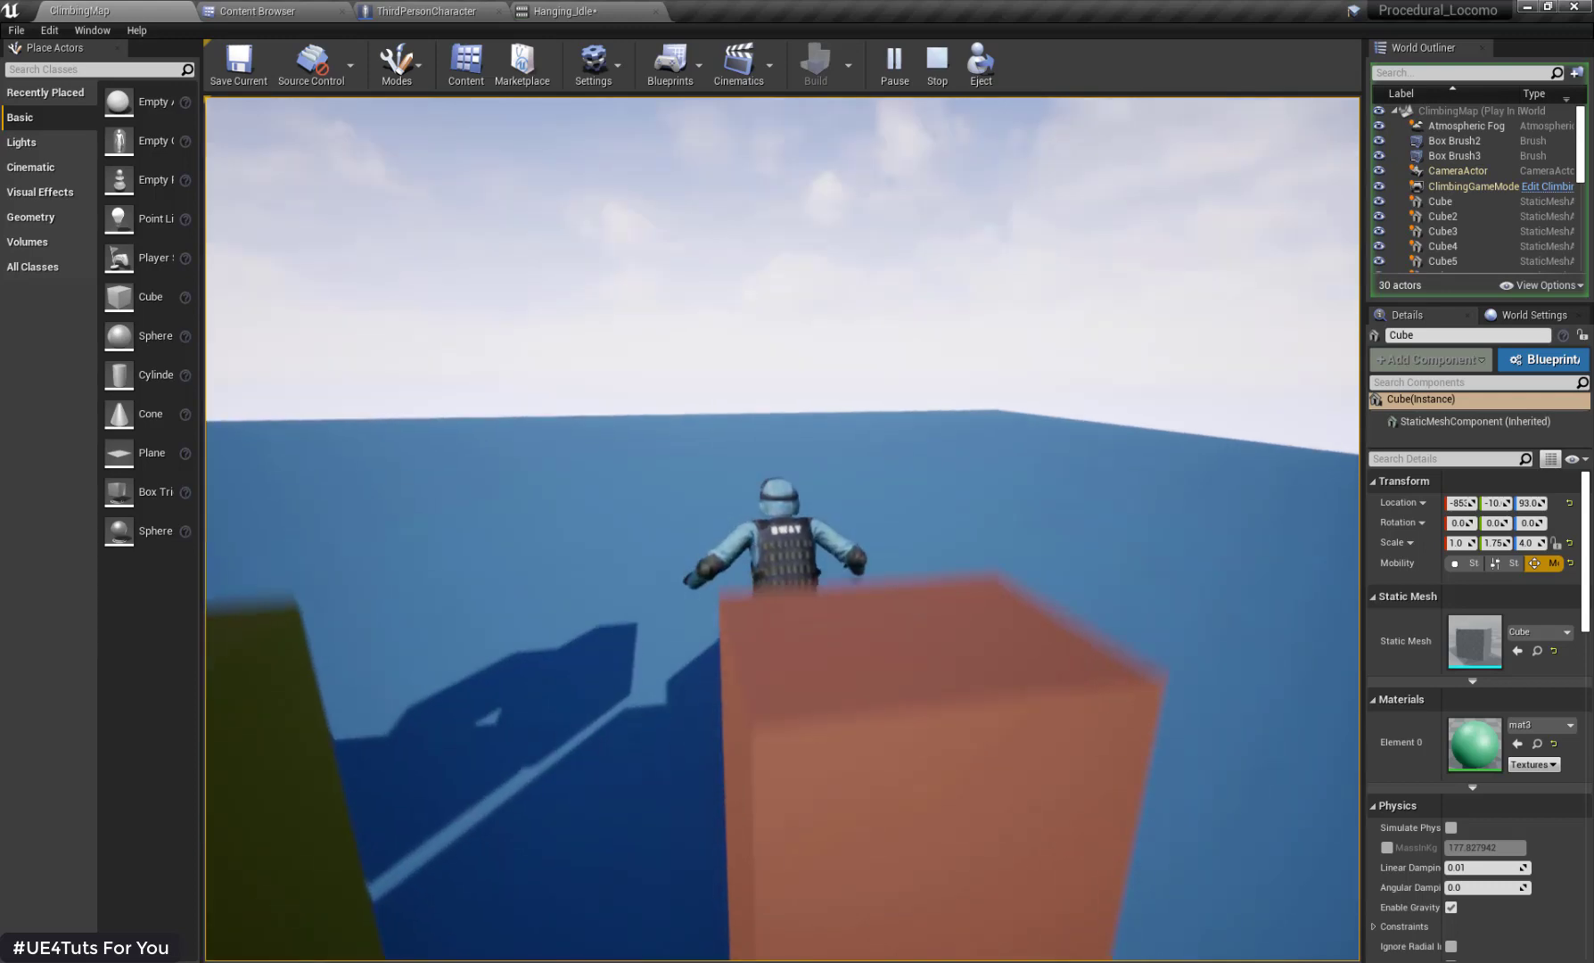
key(space)
key(space)
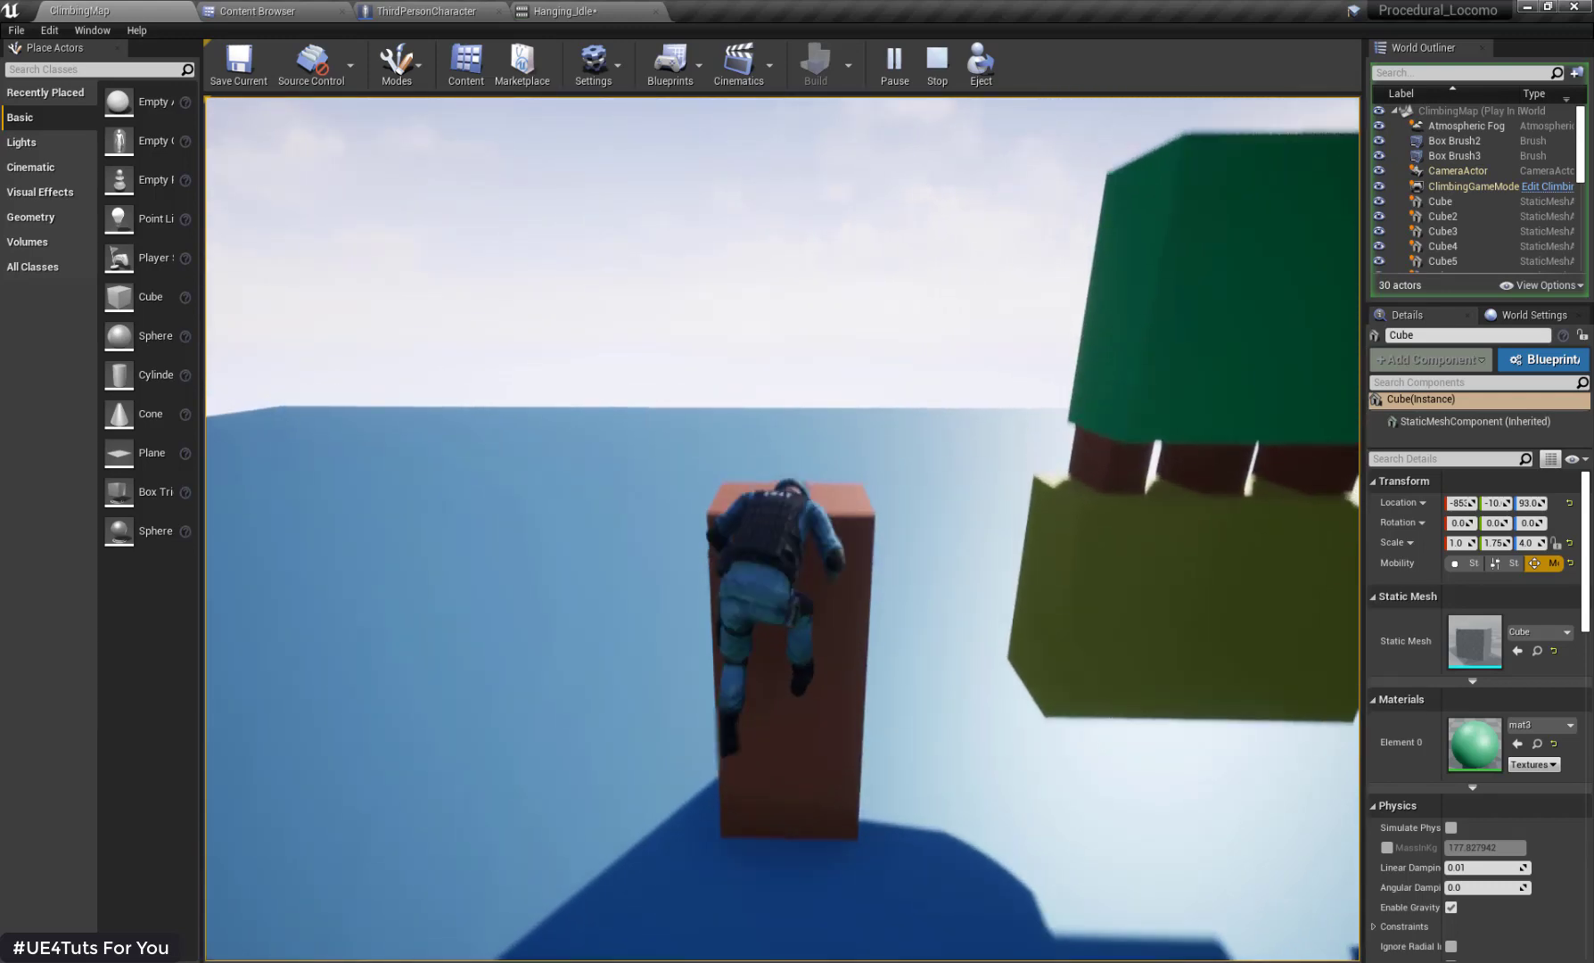
key(w)
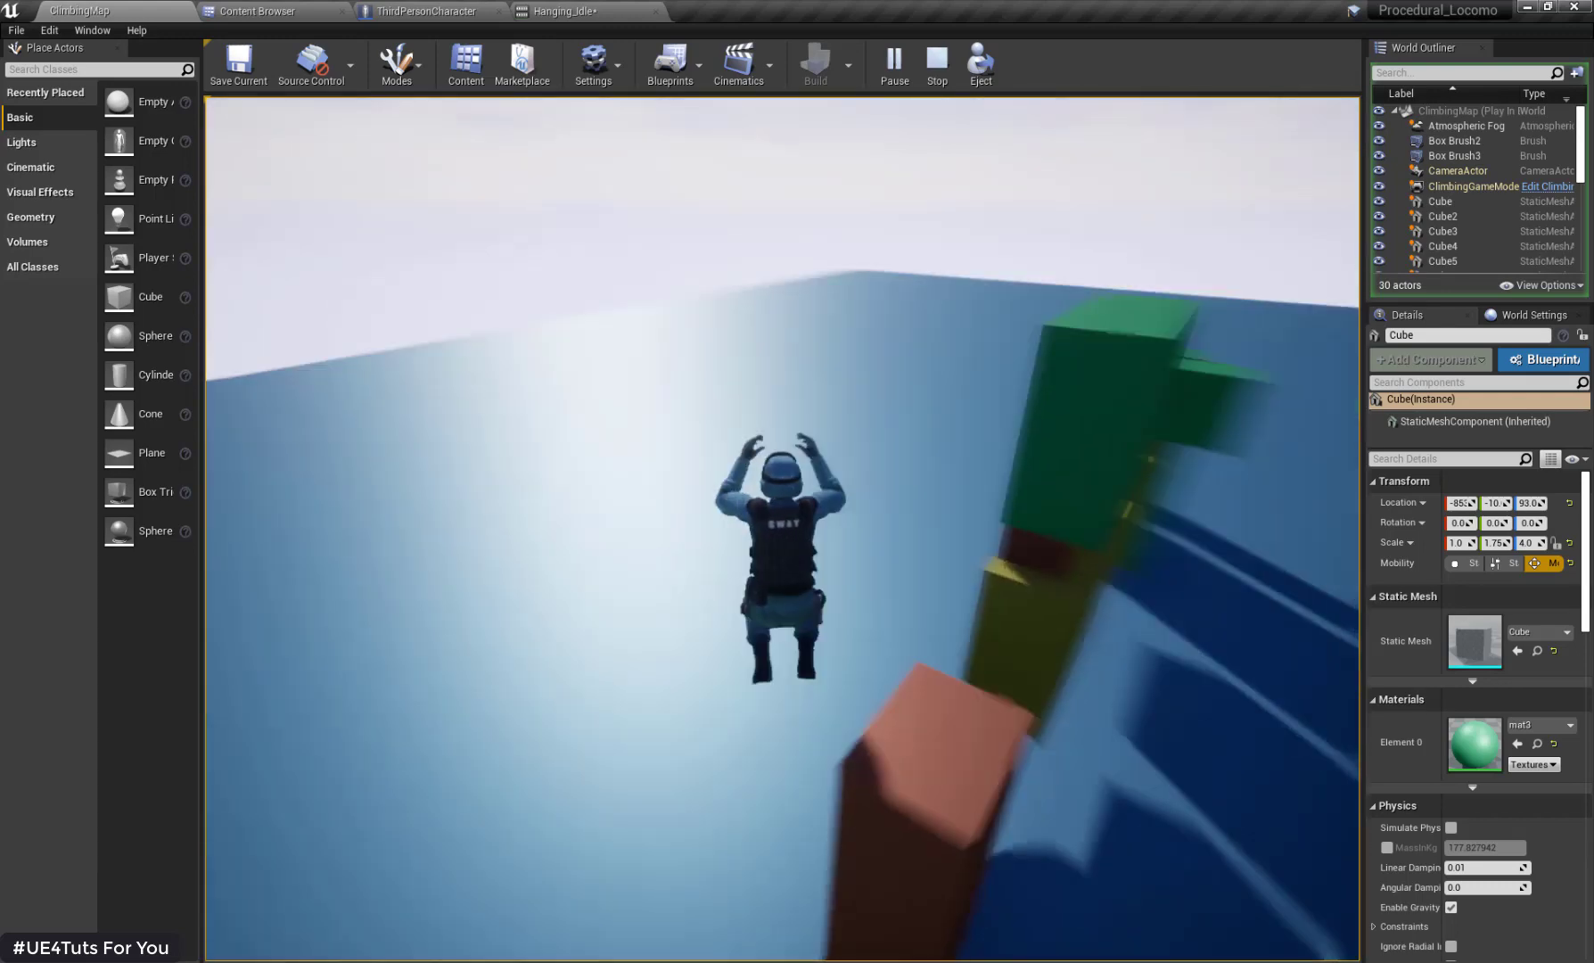
key(w)
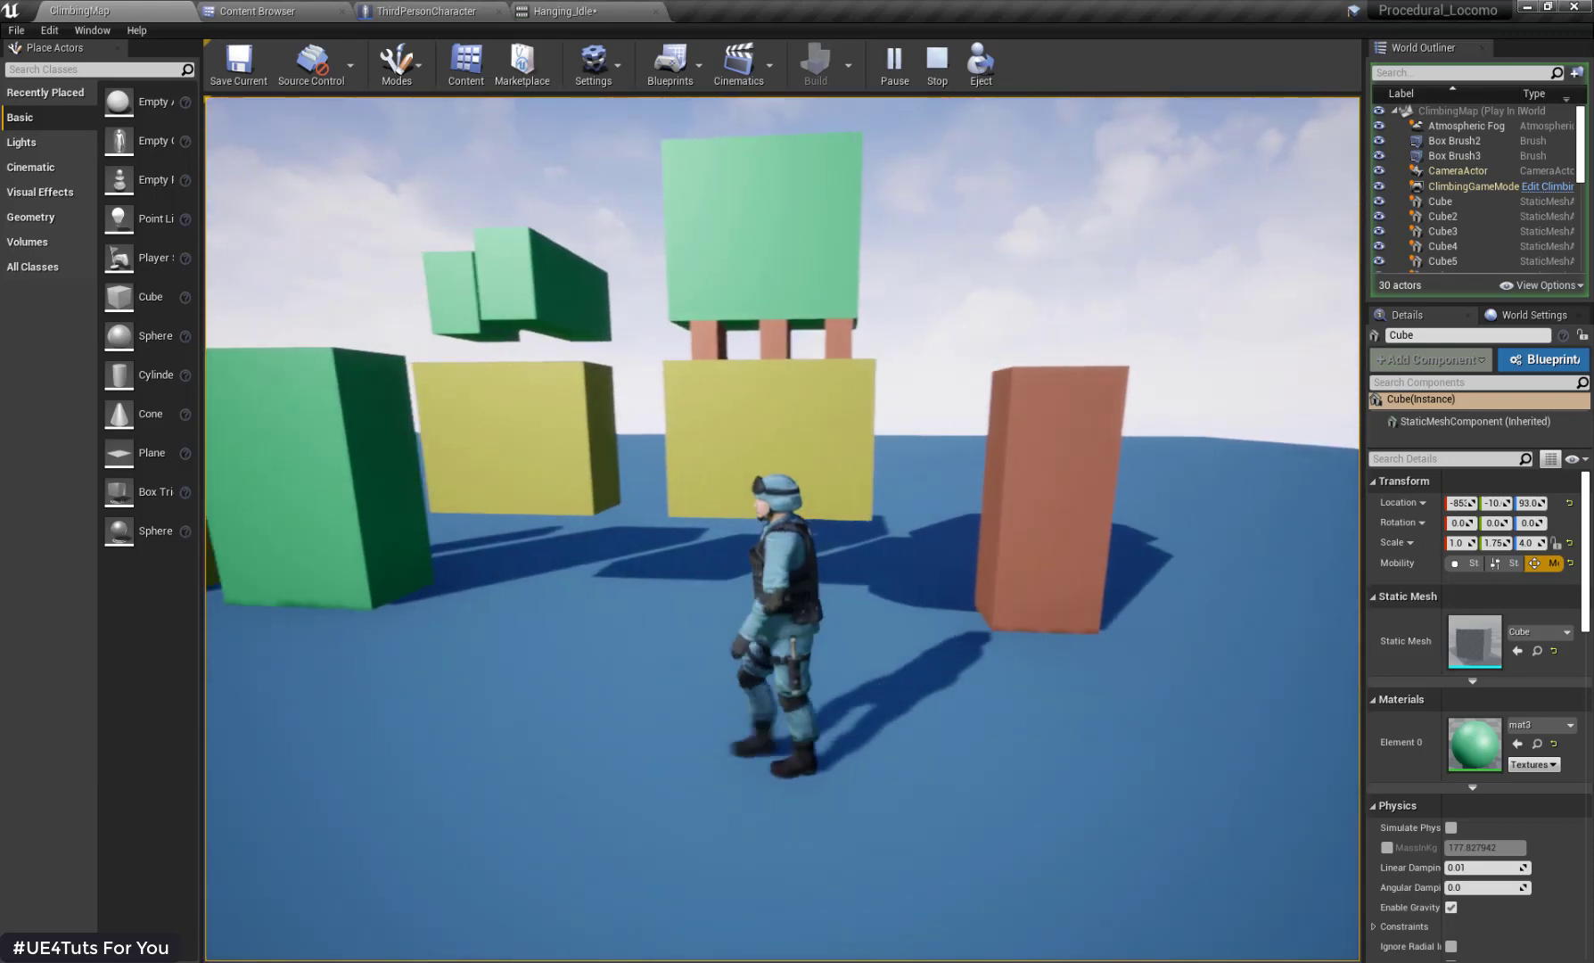
Step: Run the character to the tall green block, grab its ledge and climb on top
key(w)
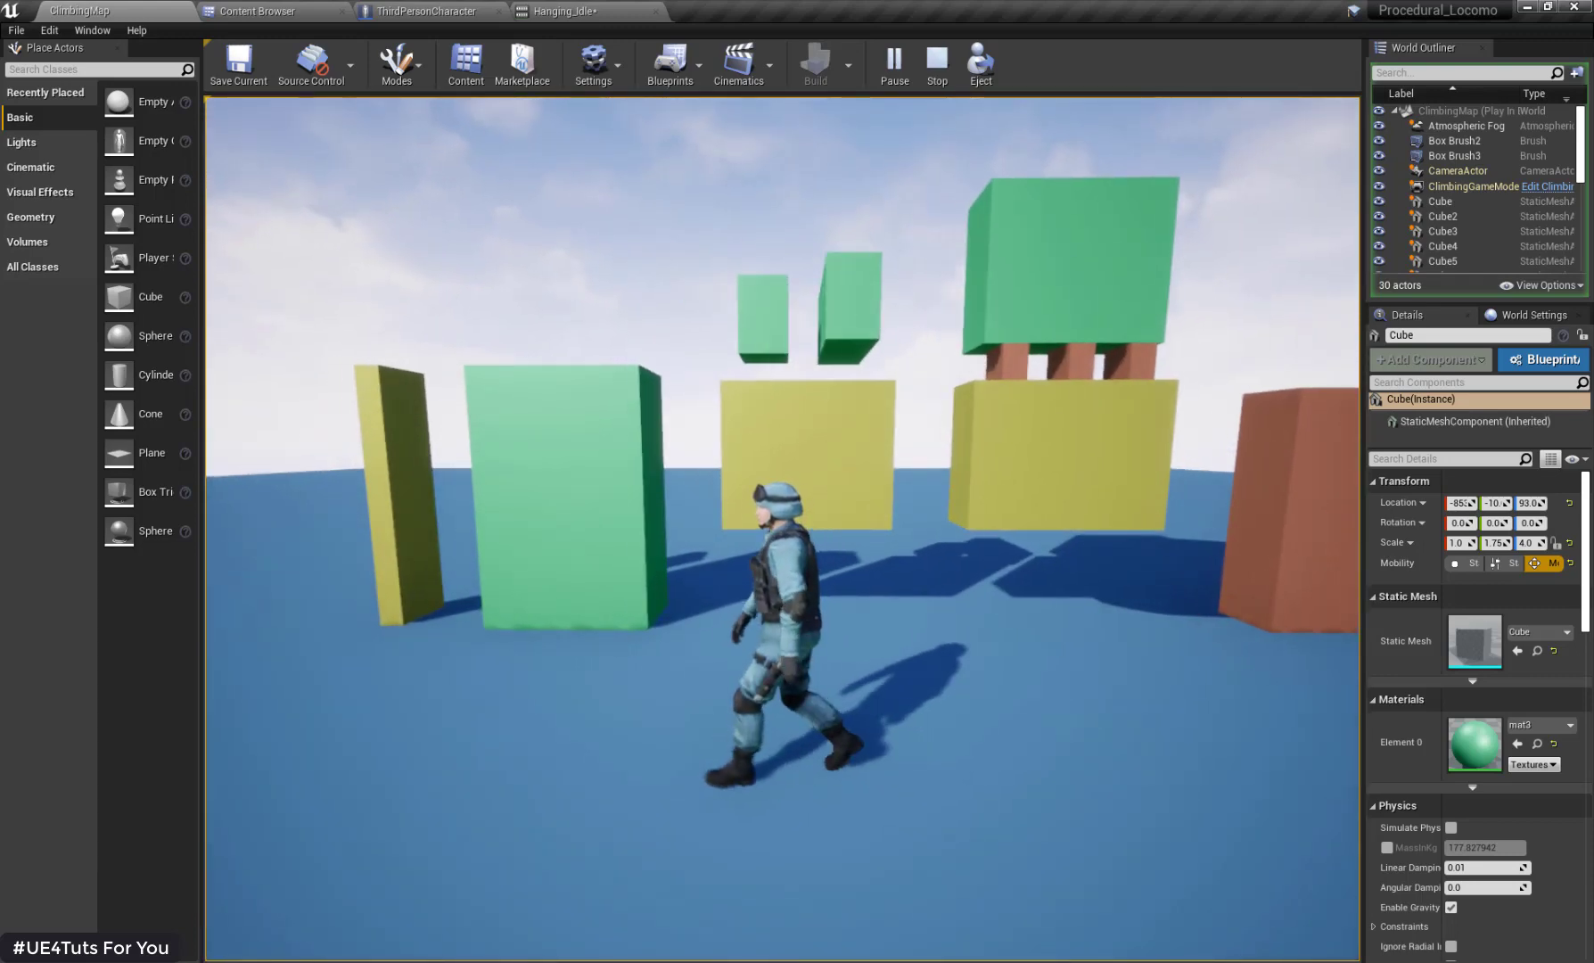
key(w)
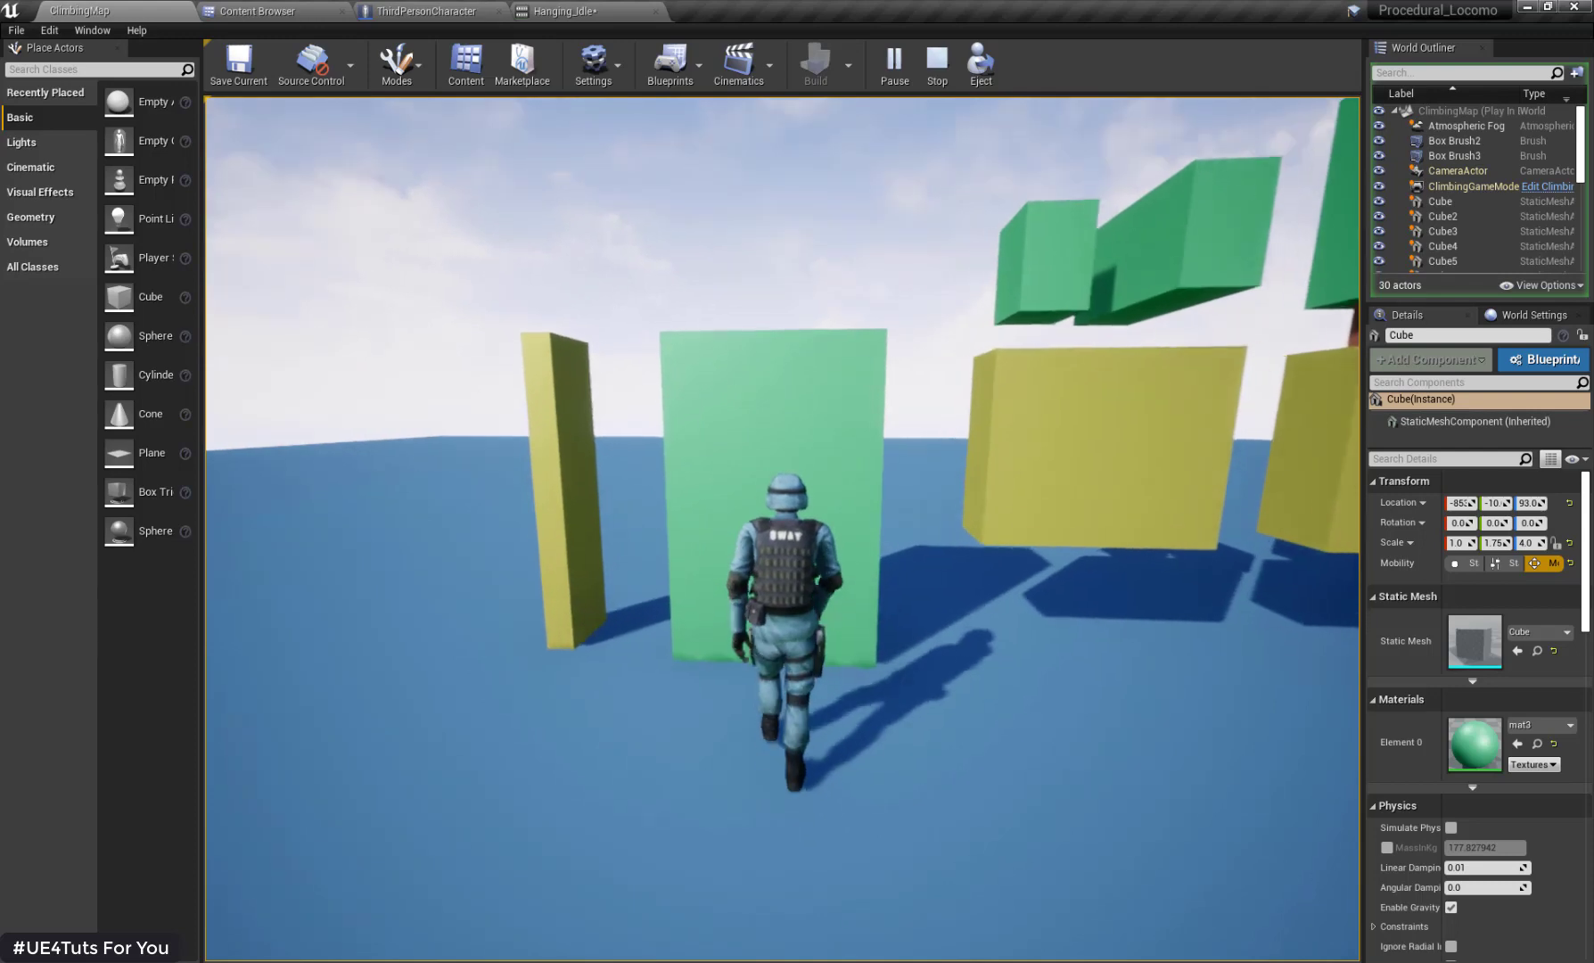
key(space)
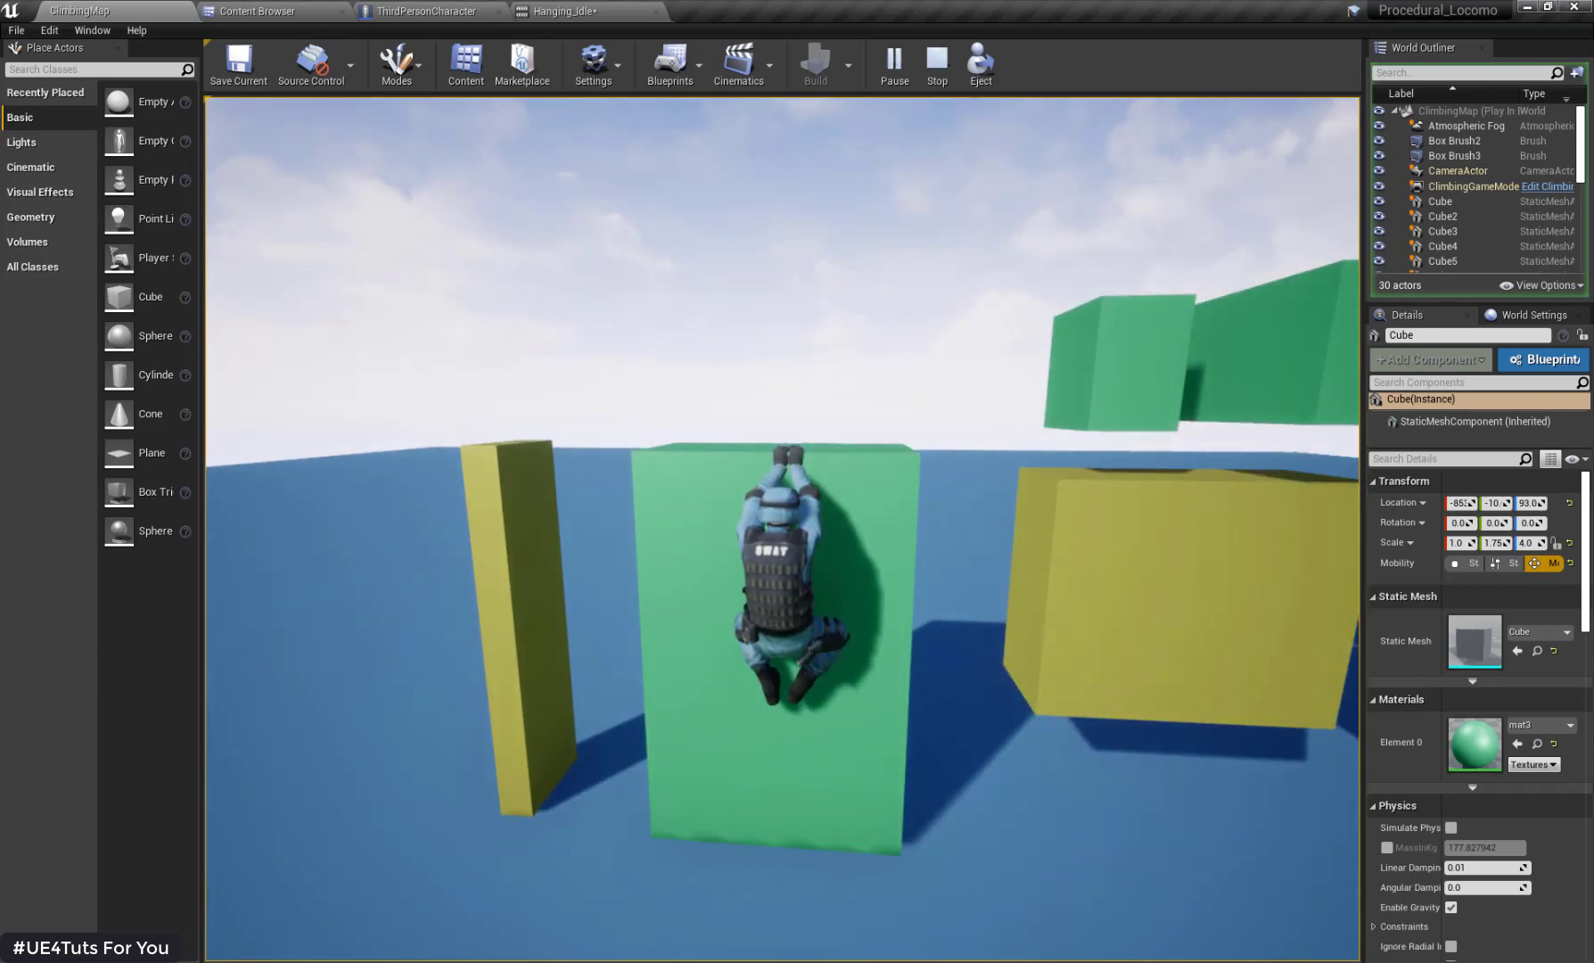
key(space)
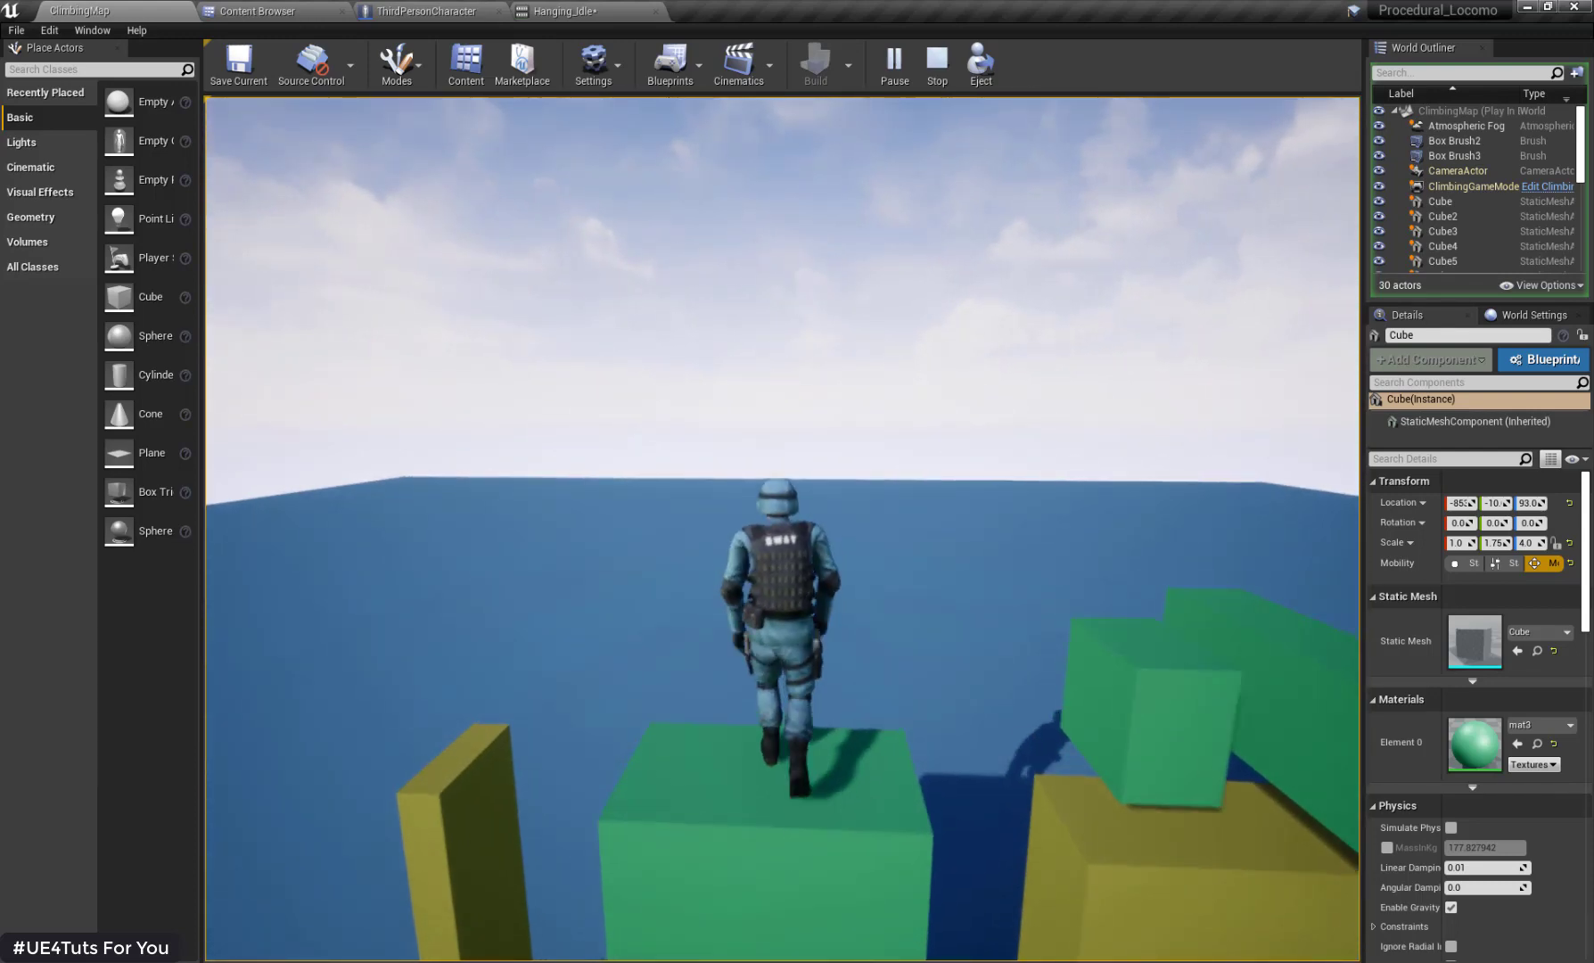
Step: Get down from the green block, hang from its ledge again near the edge, and end the play session
key(w)
key(d)
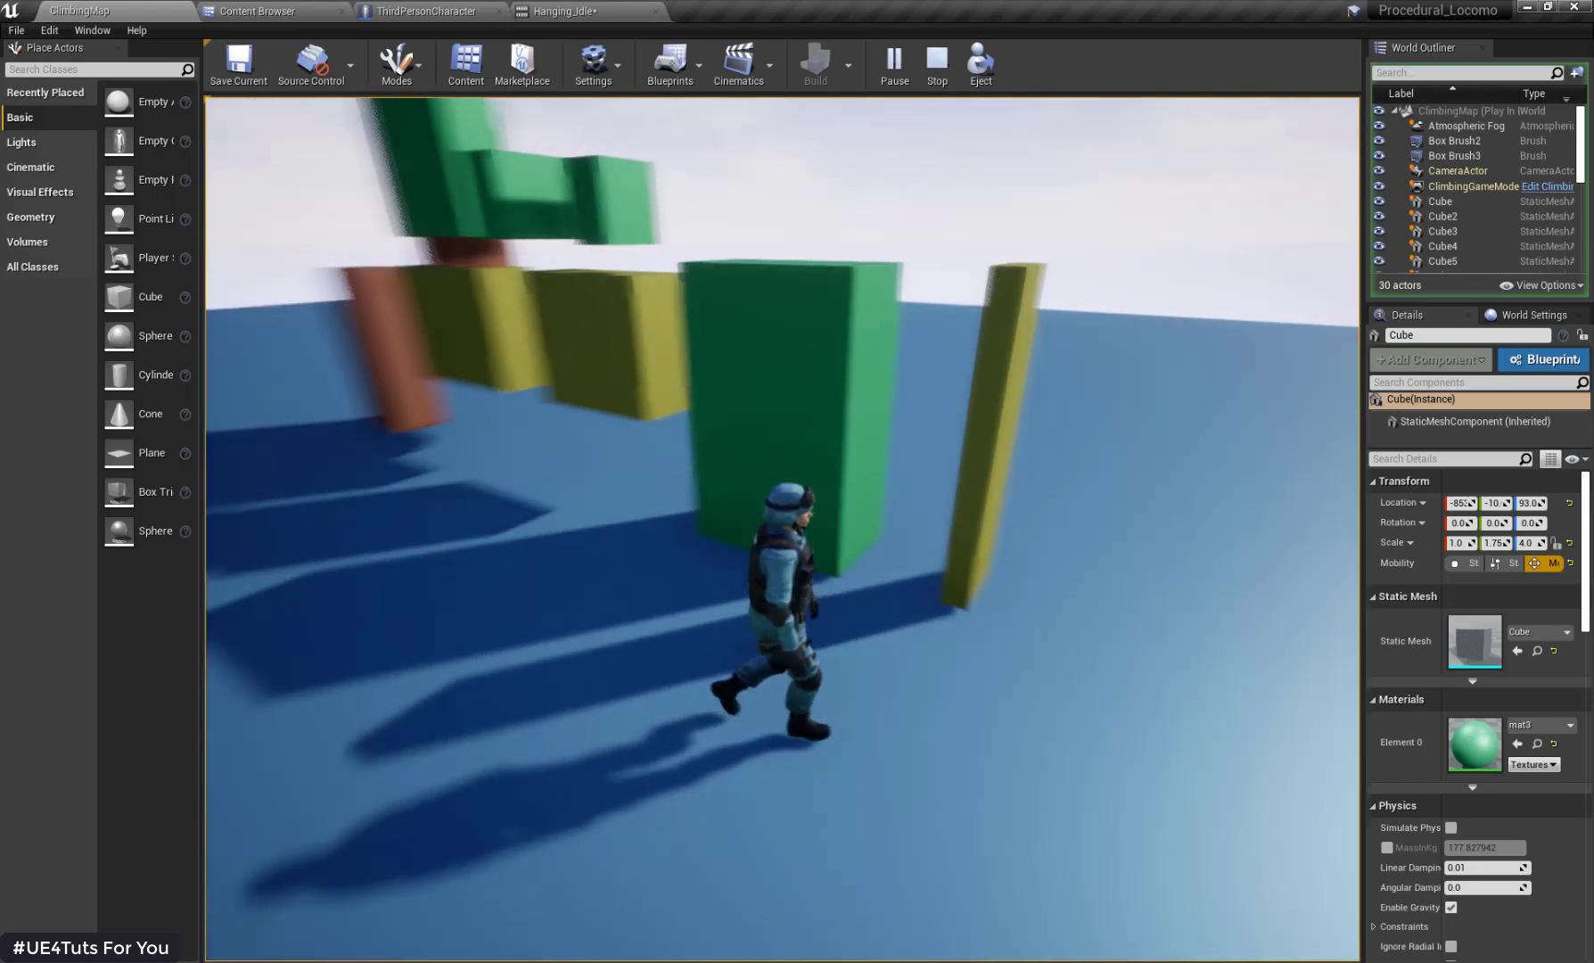
key(w)
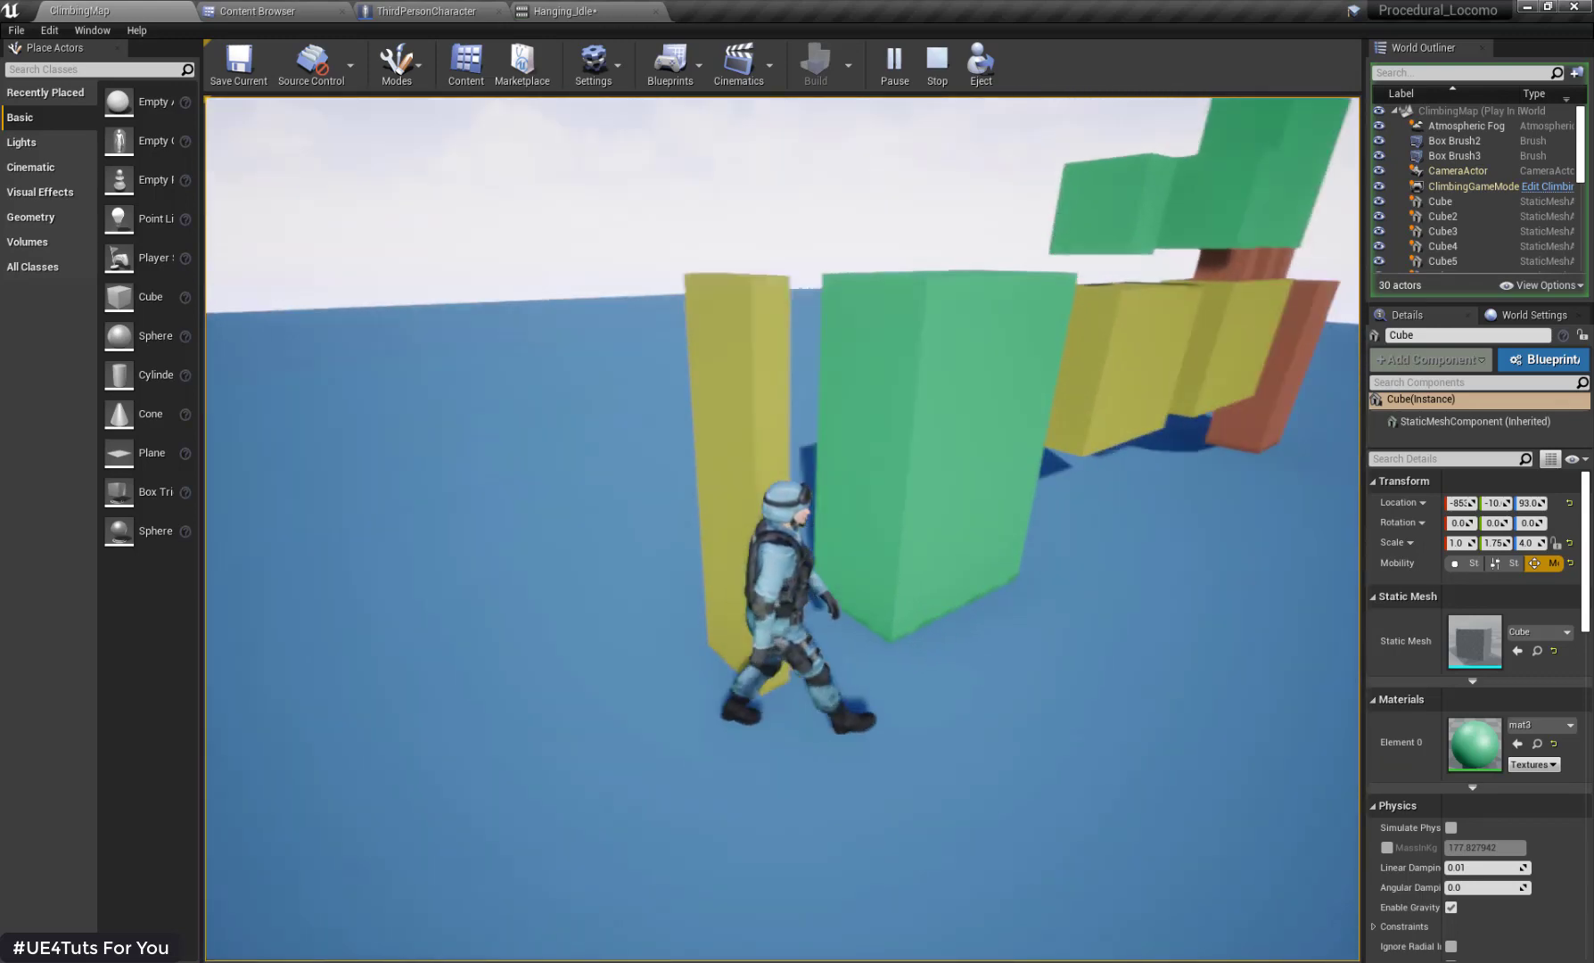
key(w)
key(space)
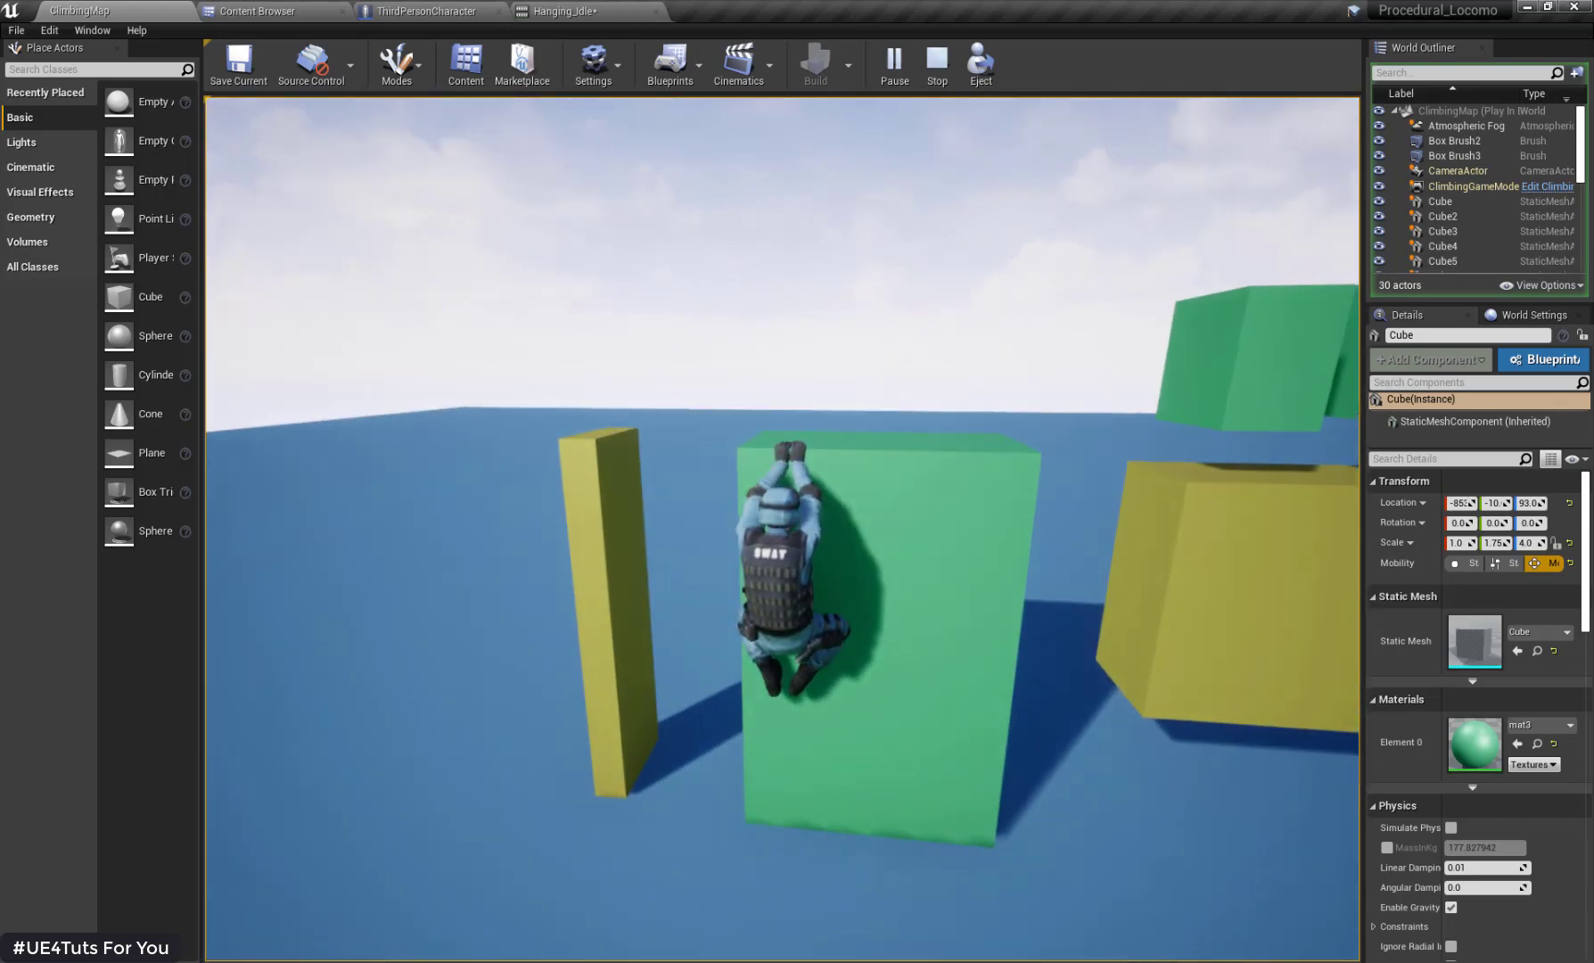
key(Escape)
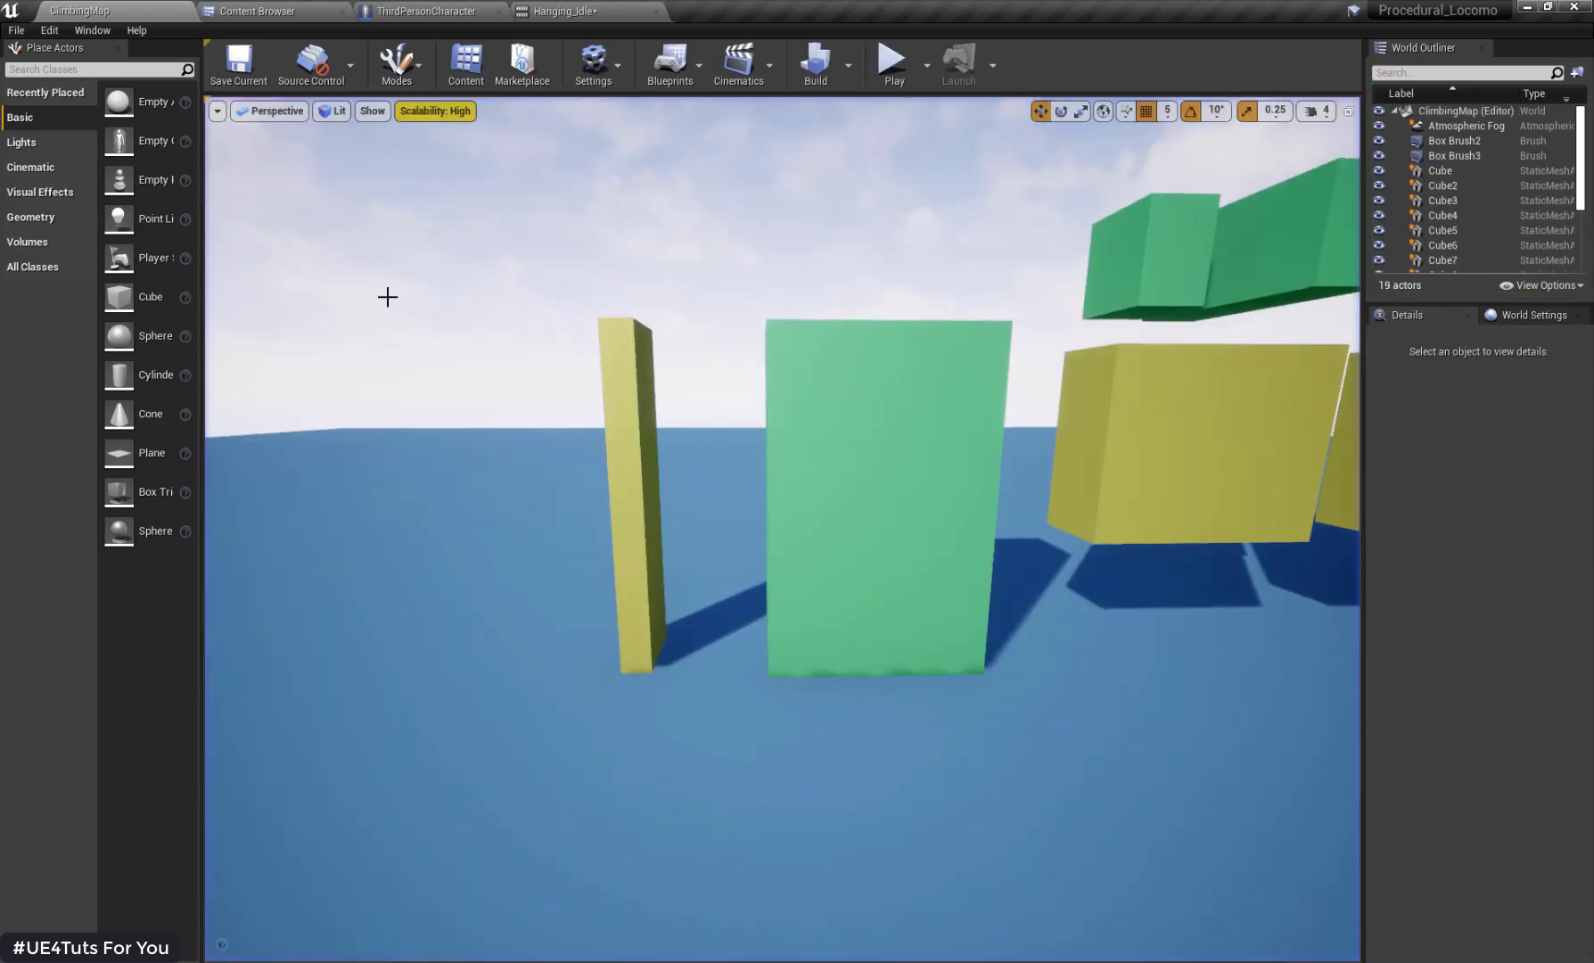
Step: In ThirdPersonCharacter's Event Graph, disconnect the Can Hang setter's output from the IK_HandsTracing timer
click(424, 11)
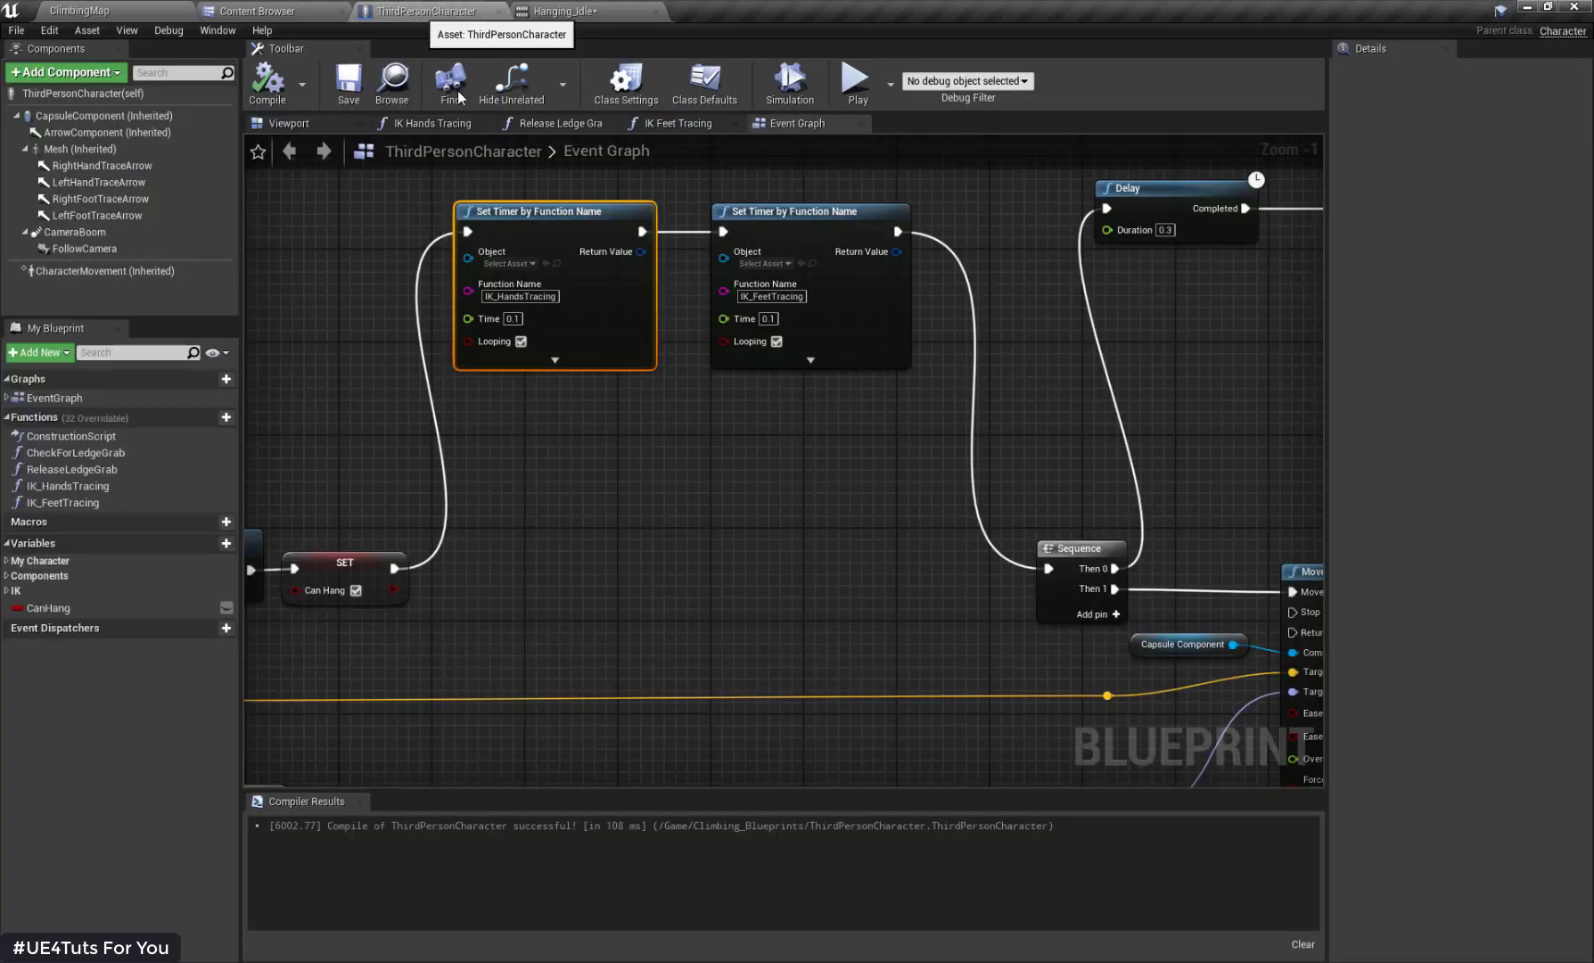
scroll(328, 263, down, 3)
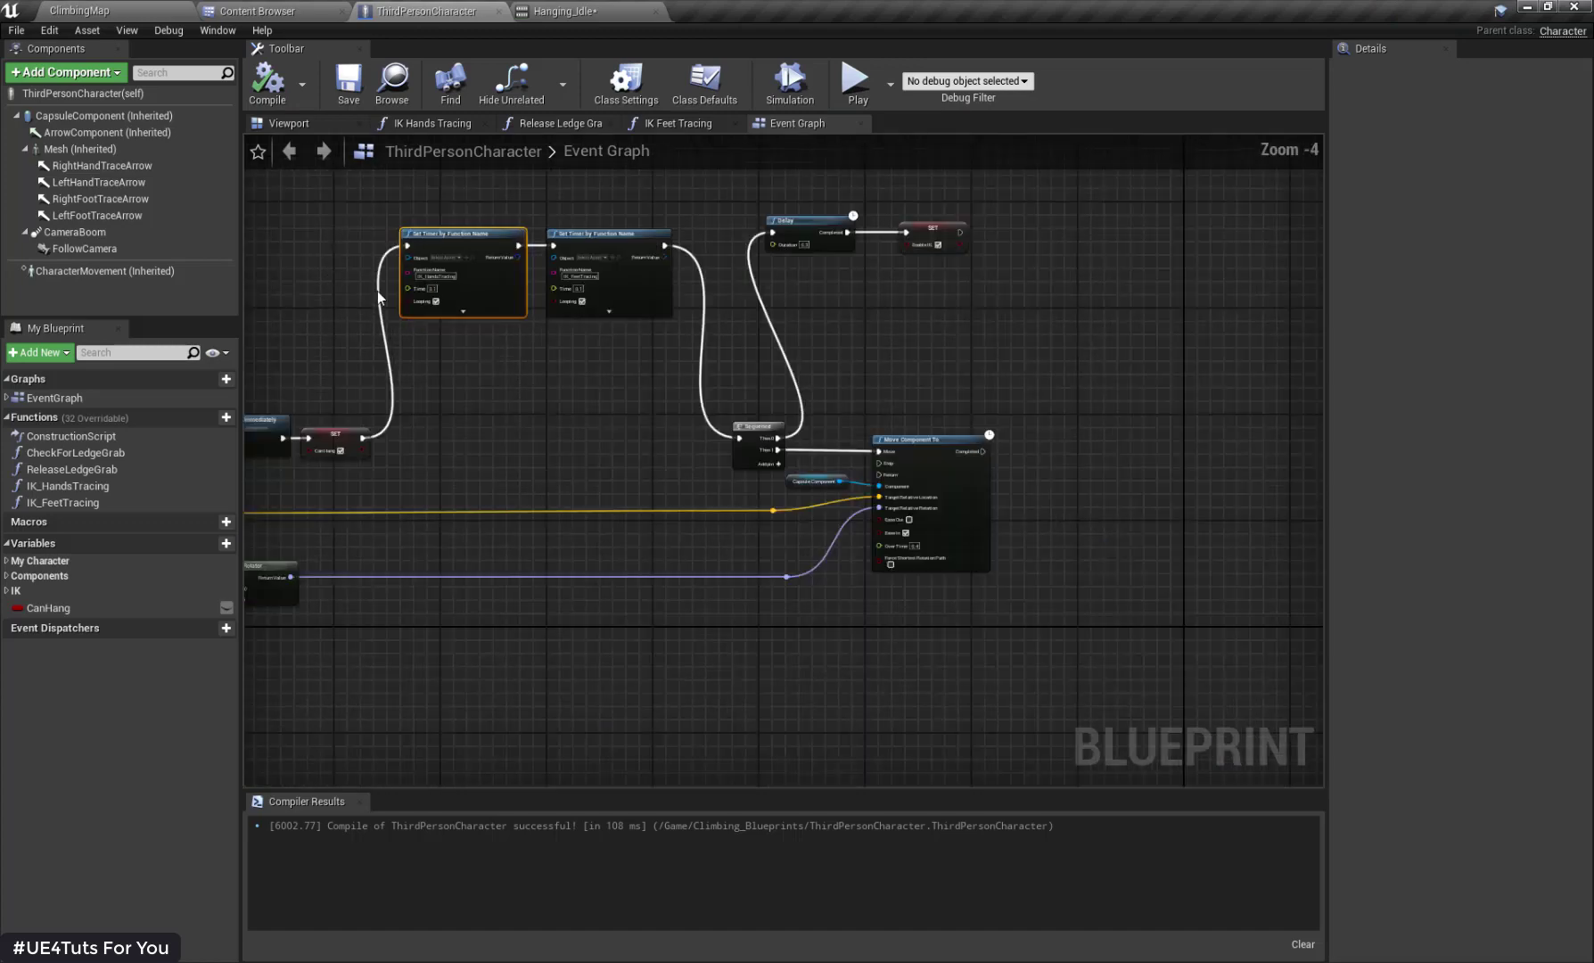
right_drag(377, 290, 544, 354)
scroll(503, 449, up, 2)
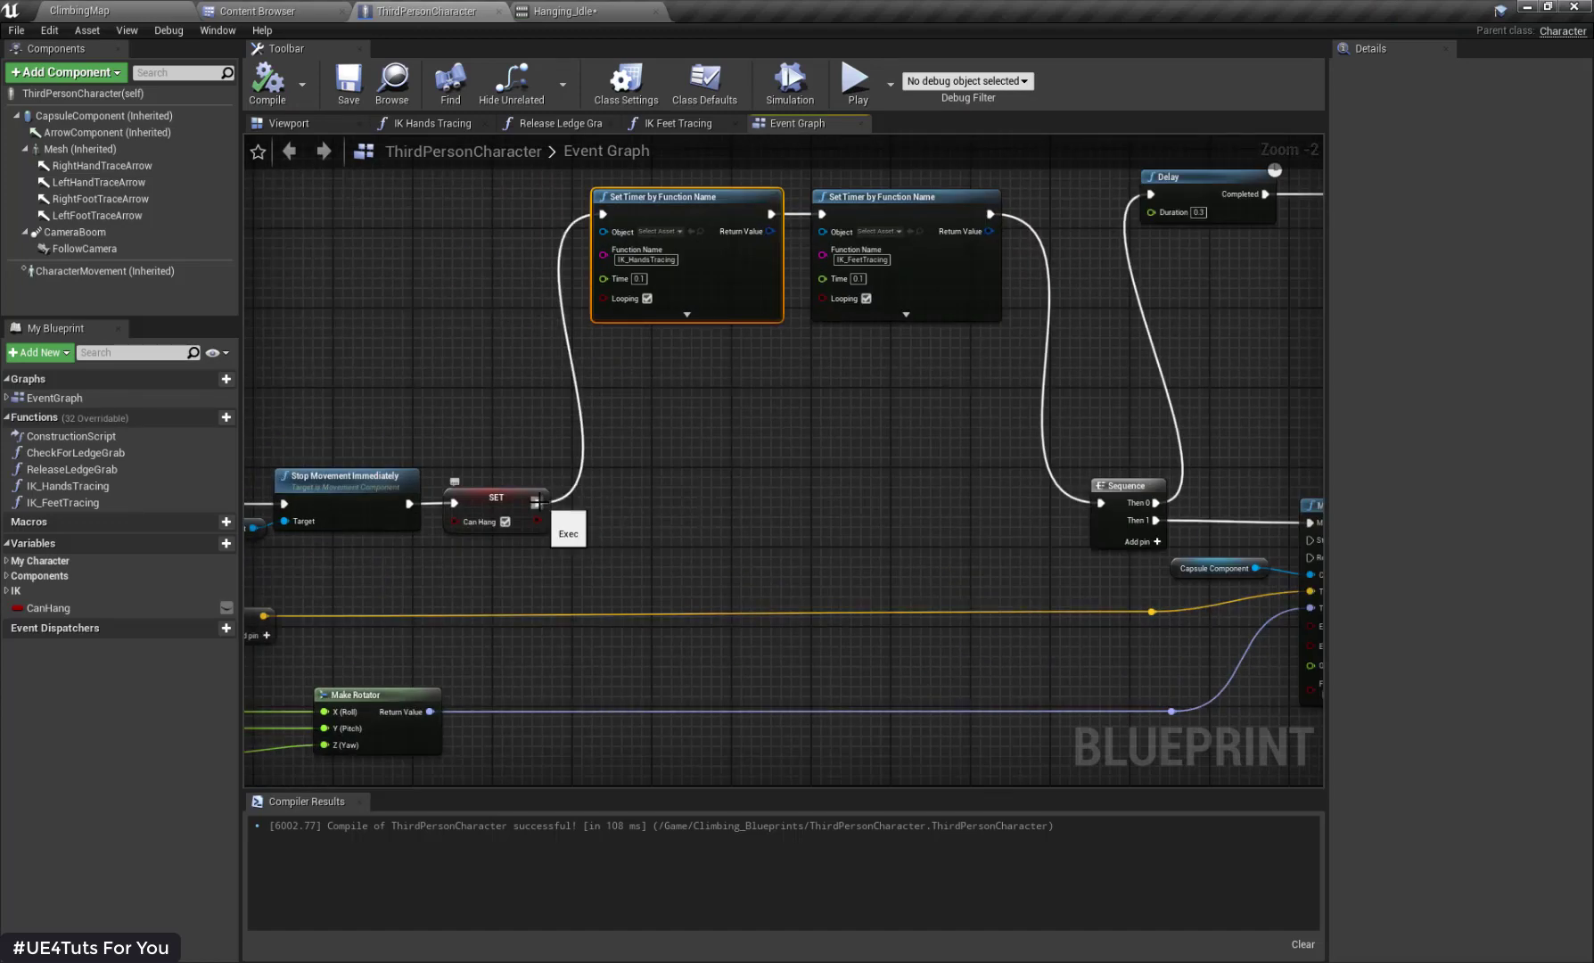
alt+click(540, 503)
Step: Unlink the Sequence's Then 0 output from Delay, wire the Can Hang setter directly into Sequence, and compile
scroll(783, 485, down, 3)
right_drag(972, 526, 862, 554)
scroll(860, 556, up, 2)
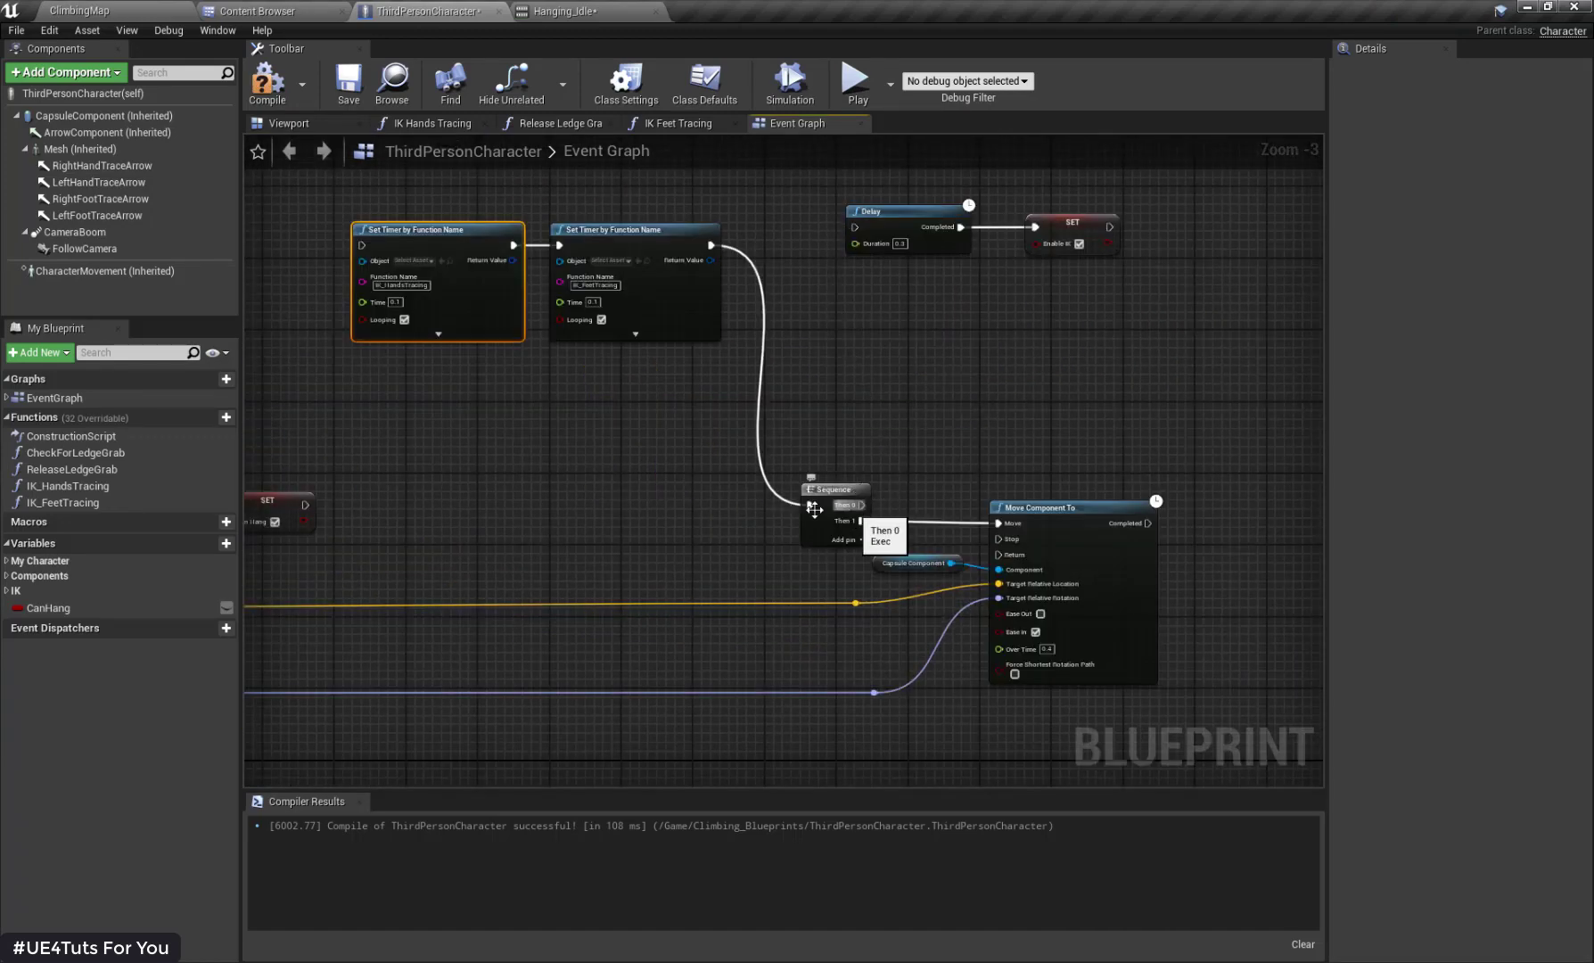
drag(306, 505, 810, 506)
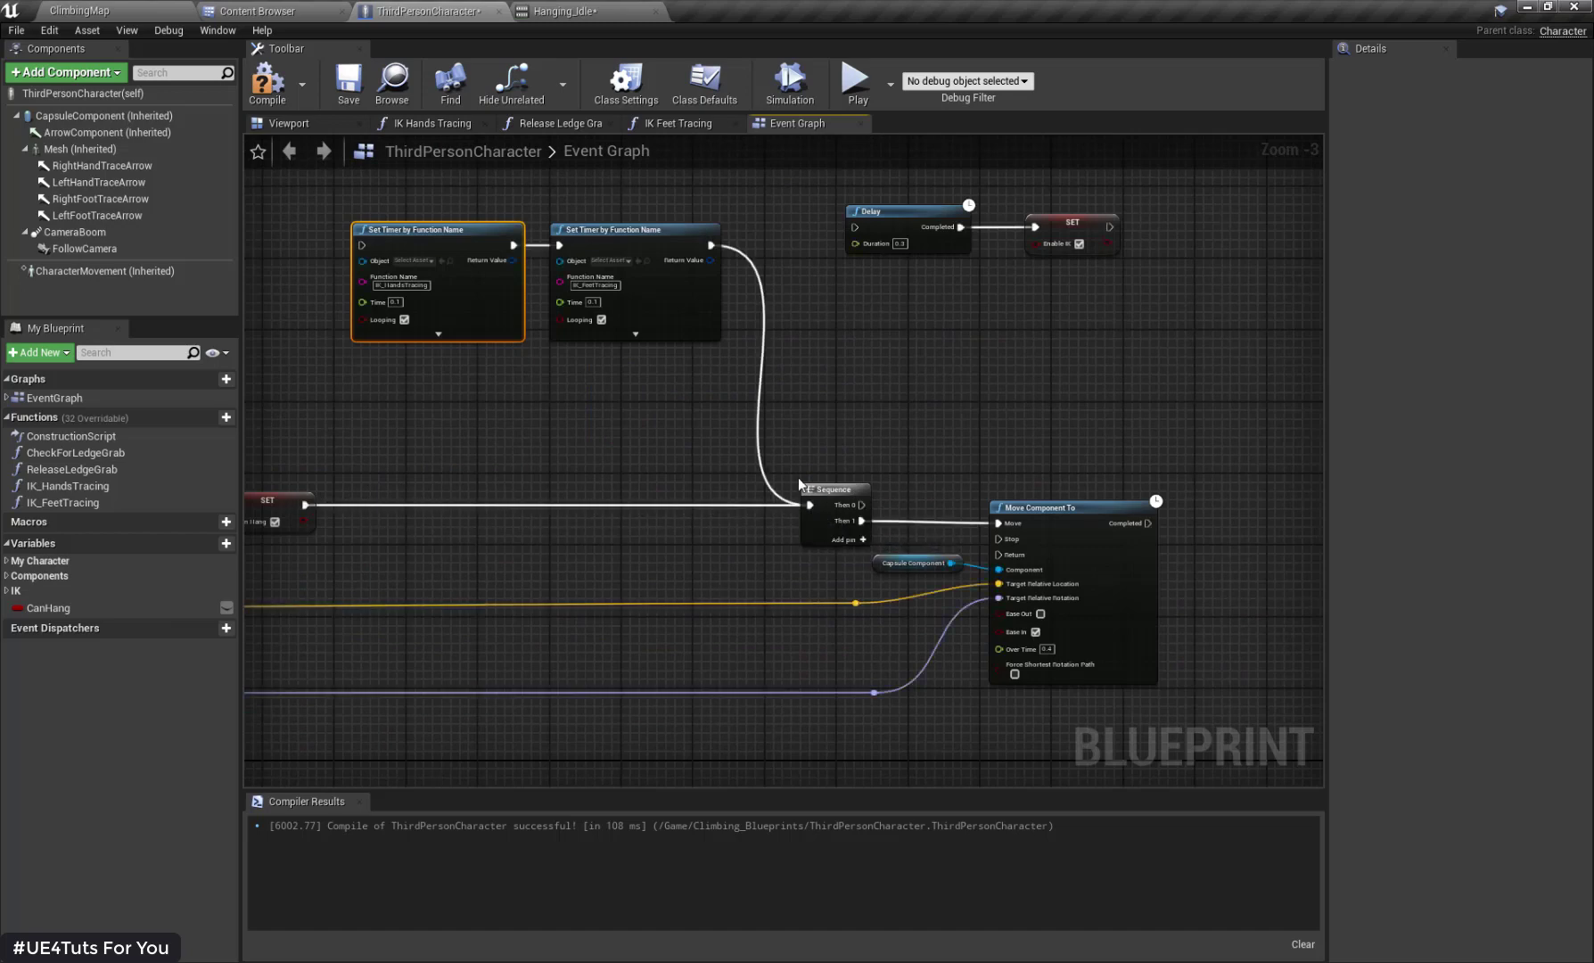
click(283, 98)
Step: Play ClimbingMap and test the hanging pose on the green block without IK, releasing and regrabbing the ledge once
click(80, 10)
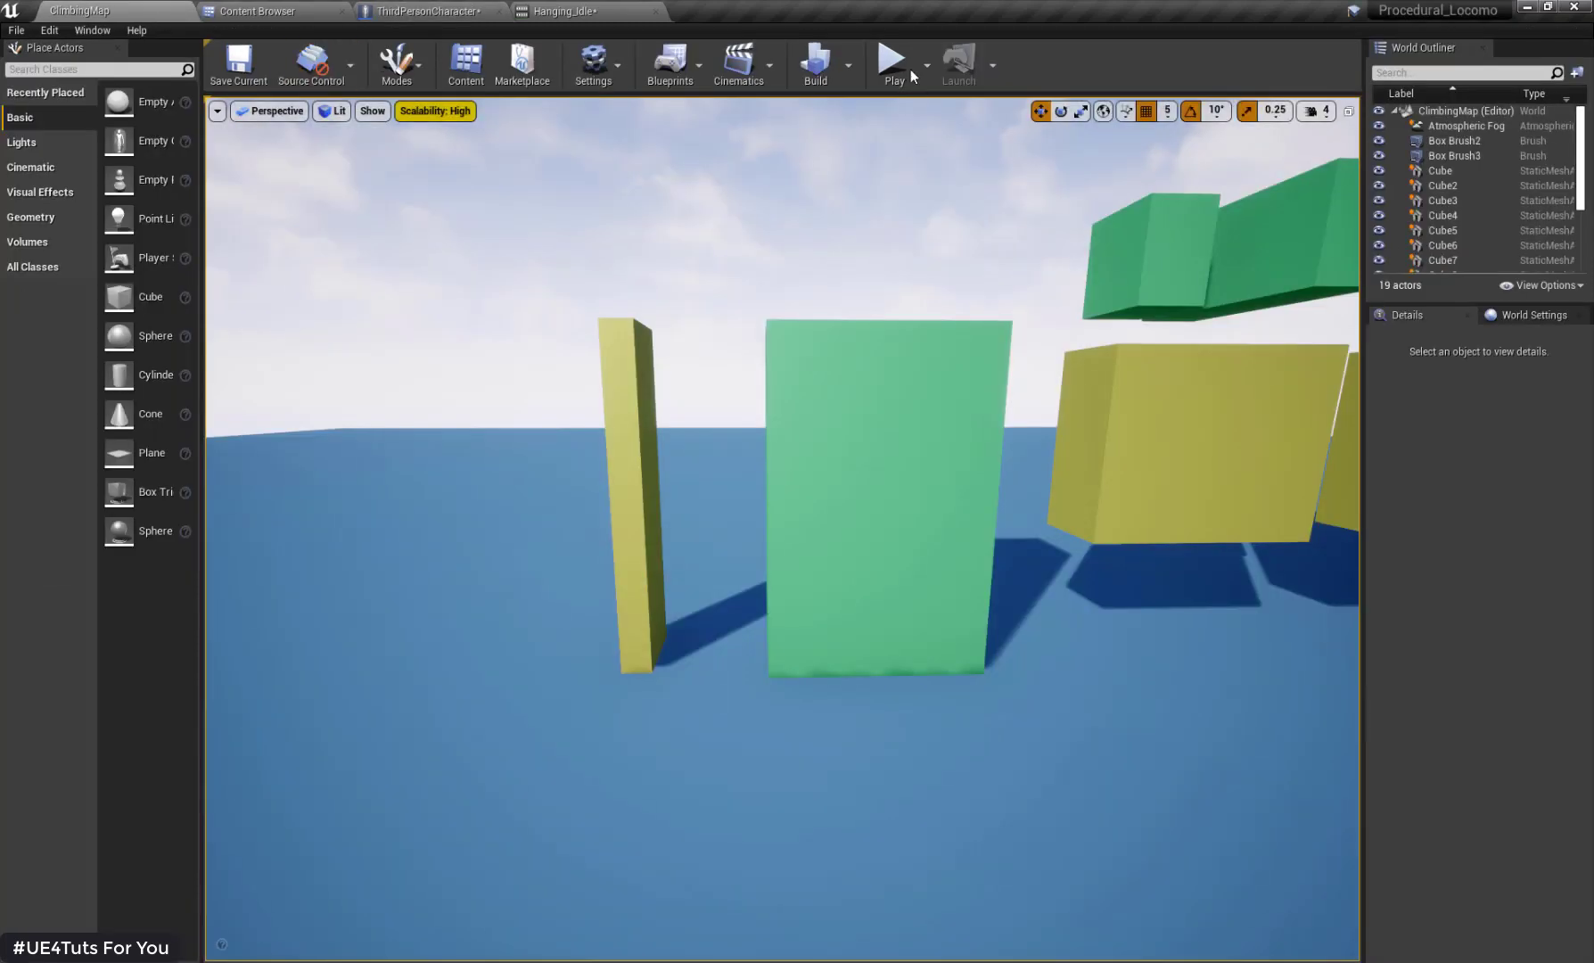
click(891, 64)
key(w)
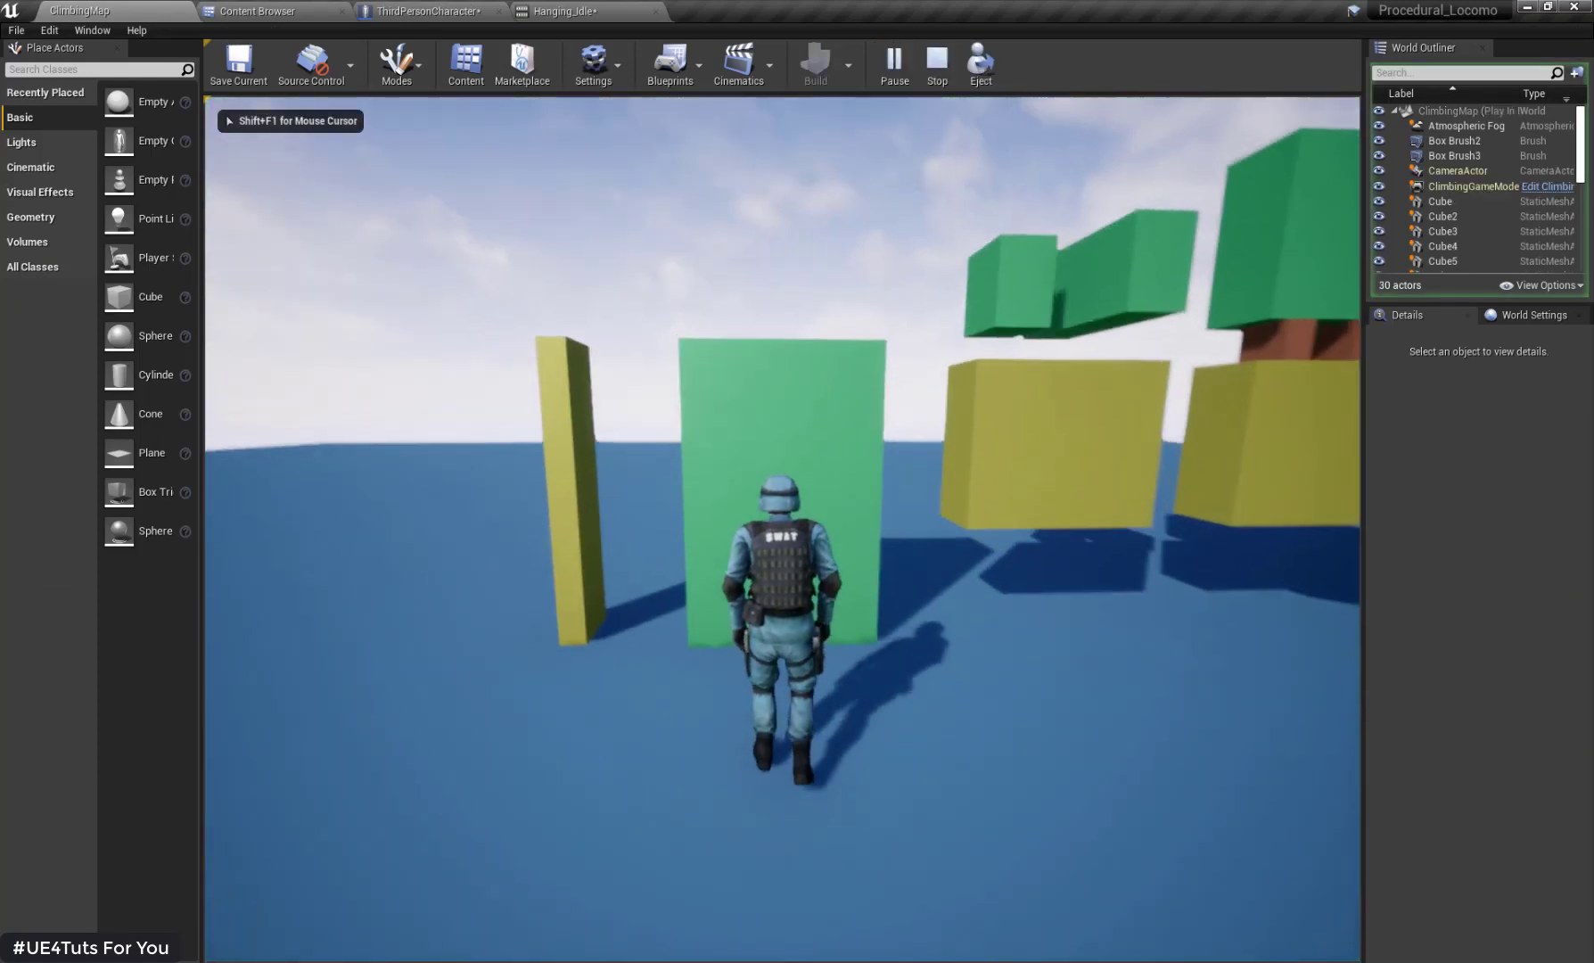
key(space)
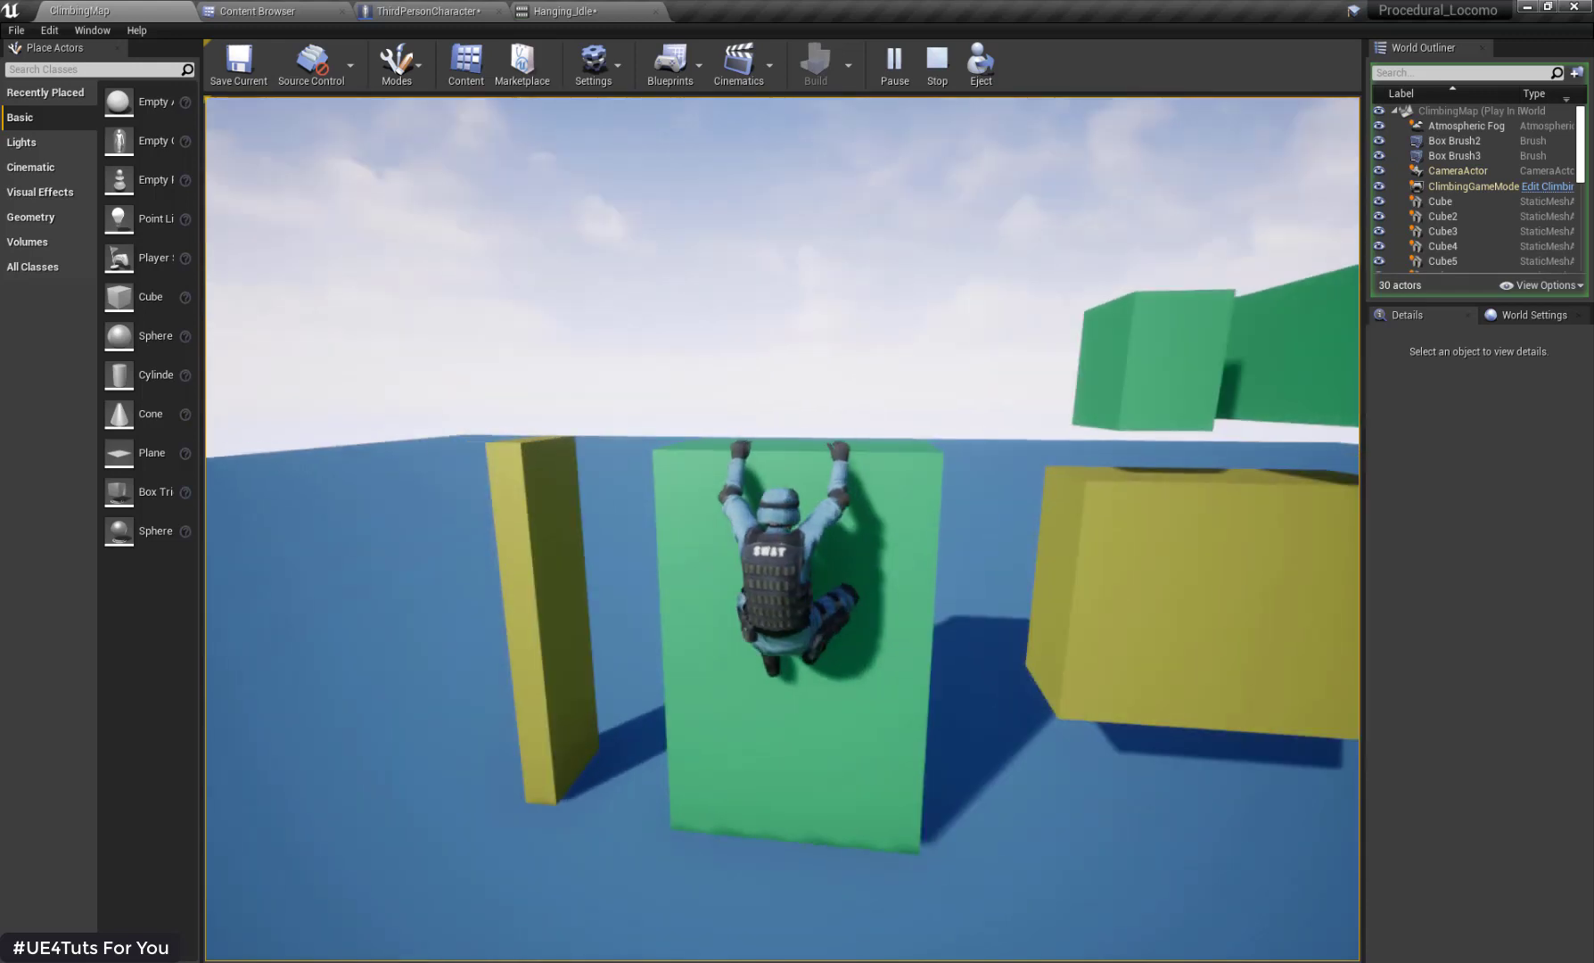
key(c)
key(space)
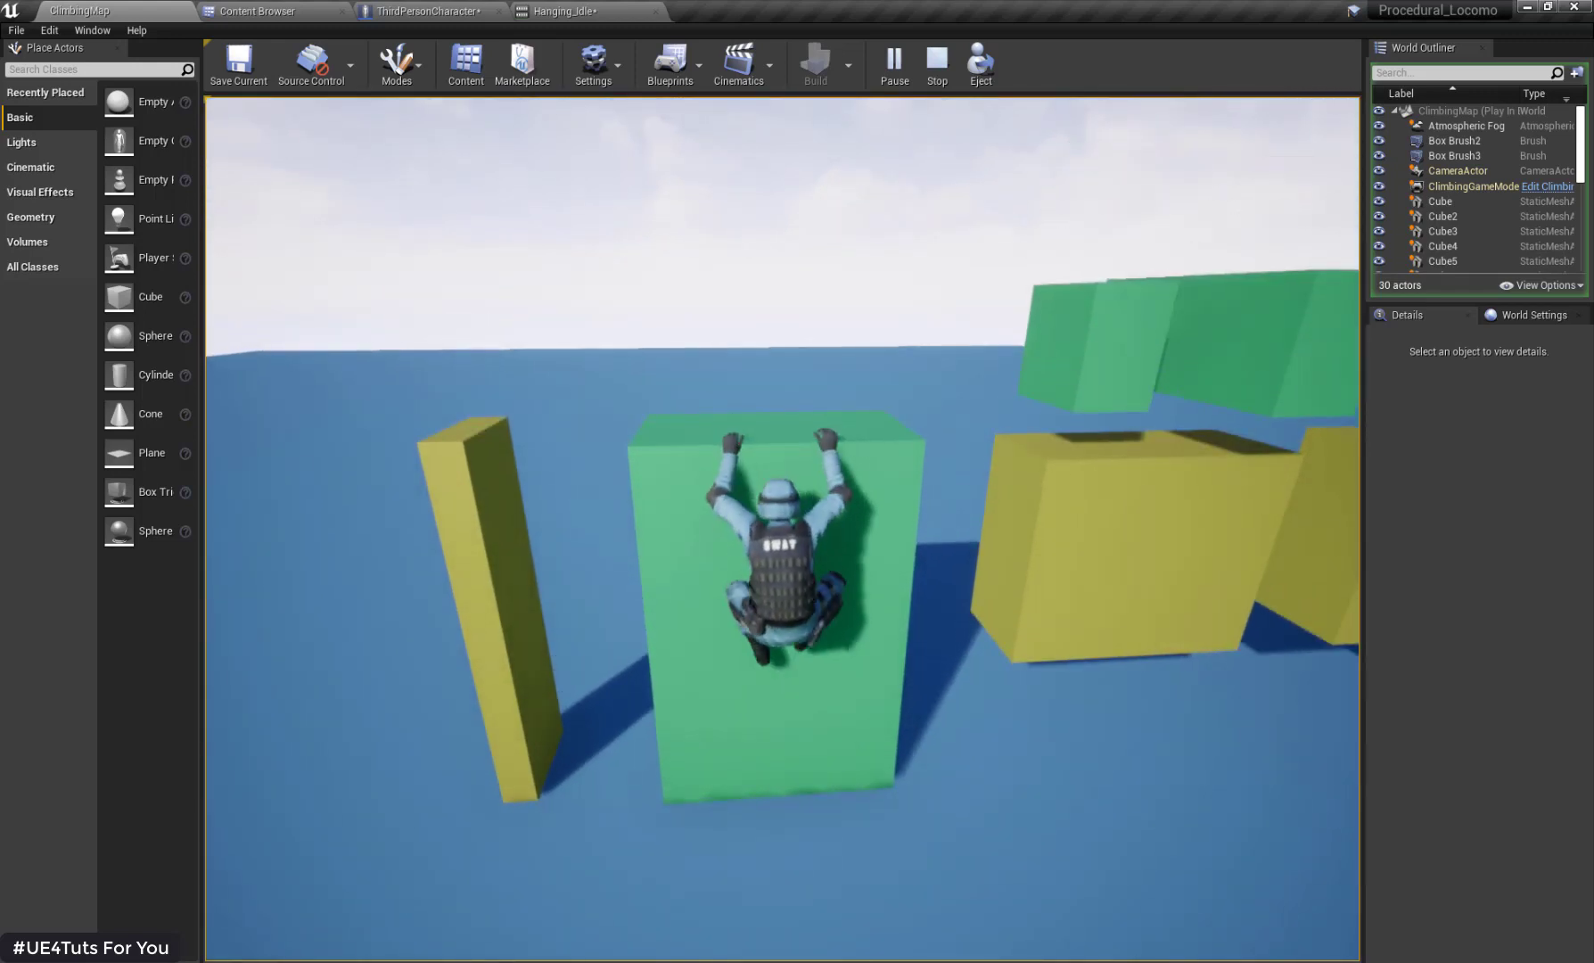
key(Escape)
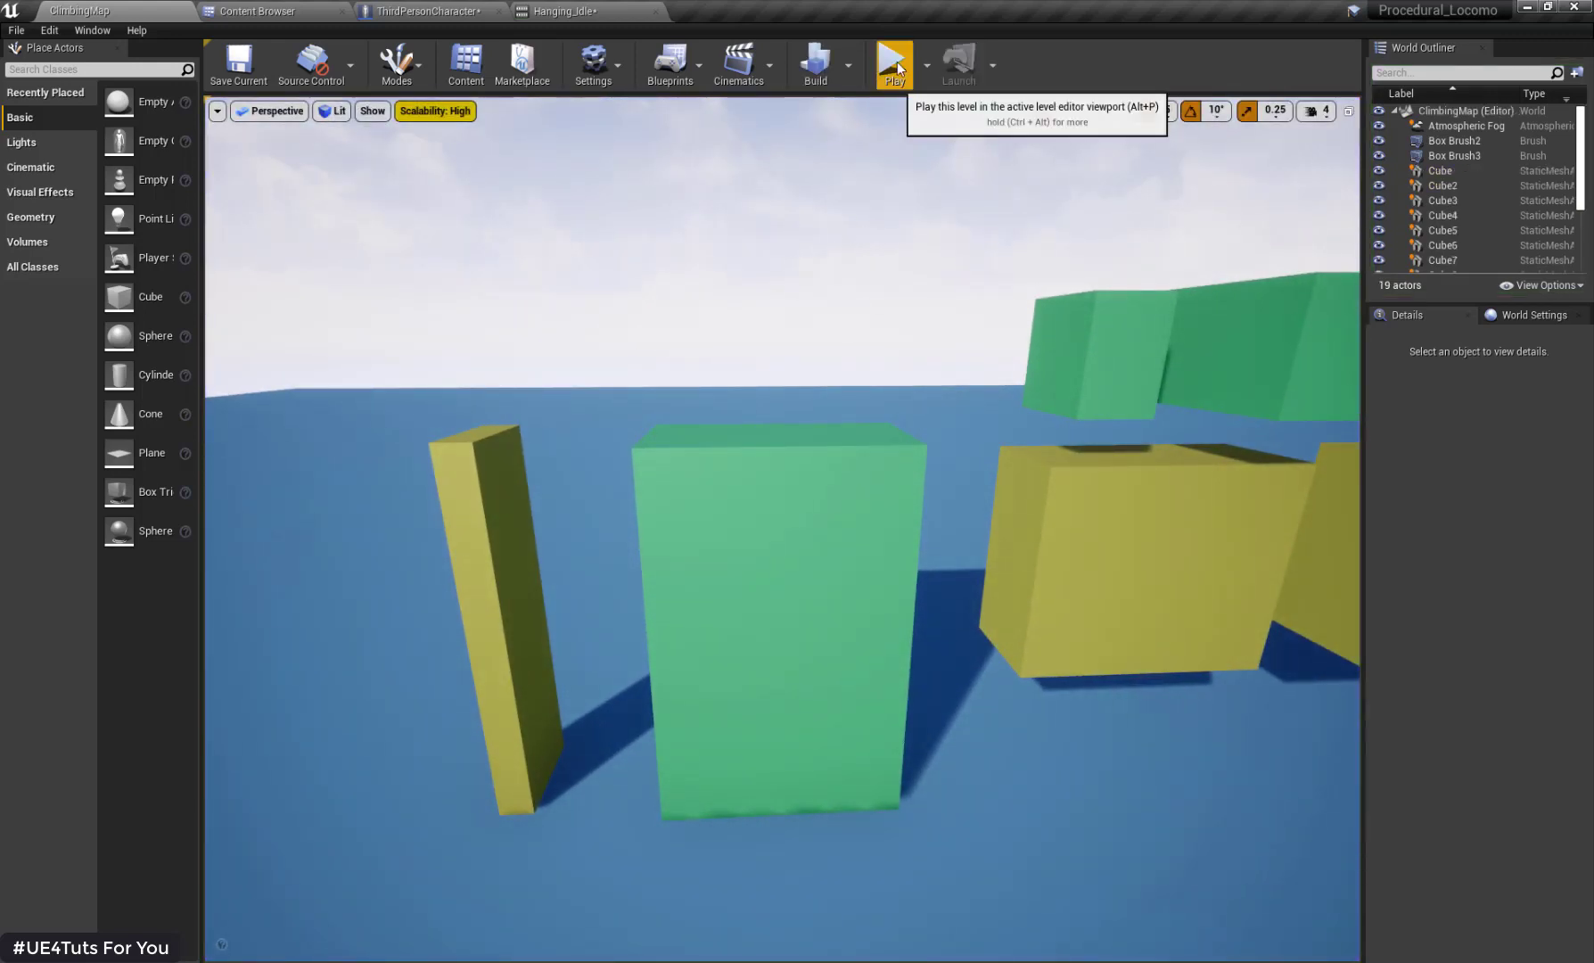
Step: Replay the level to check the character's ledge grab on the green block once more, and stop
click(895, 60)
key(space)
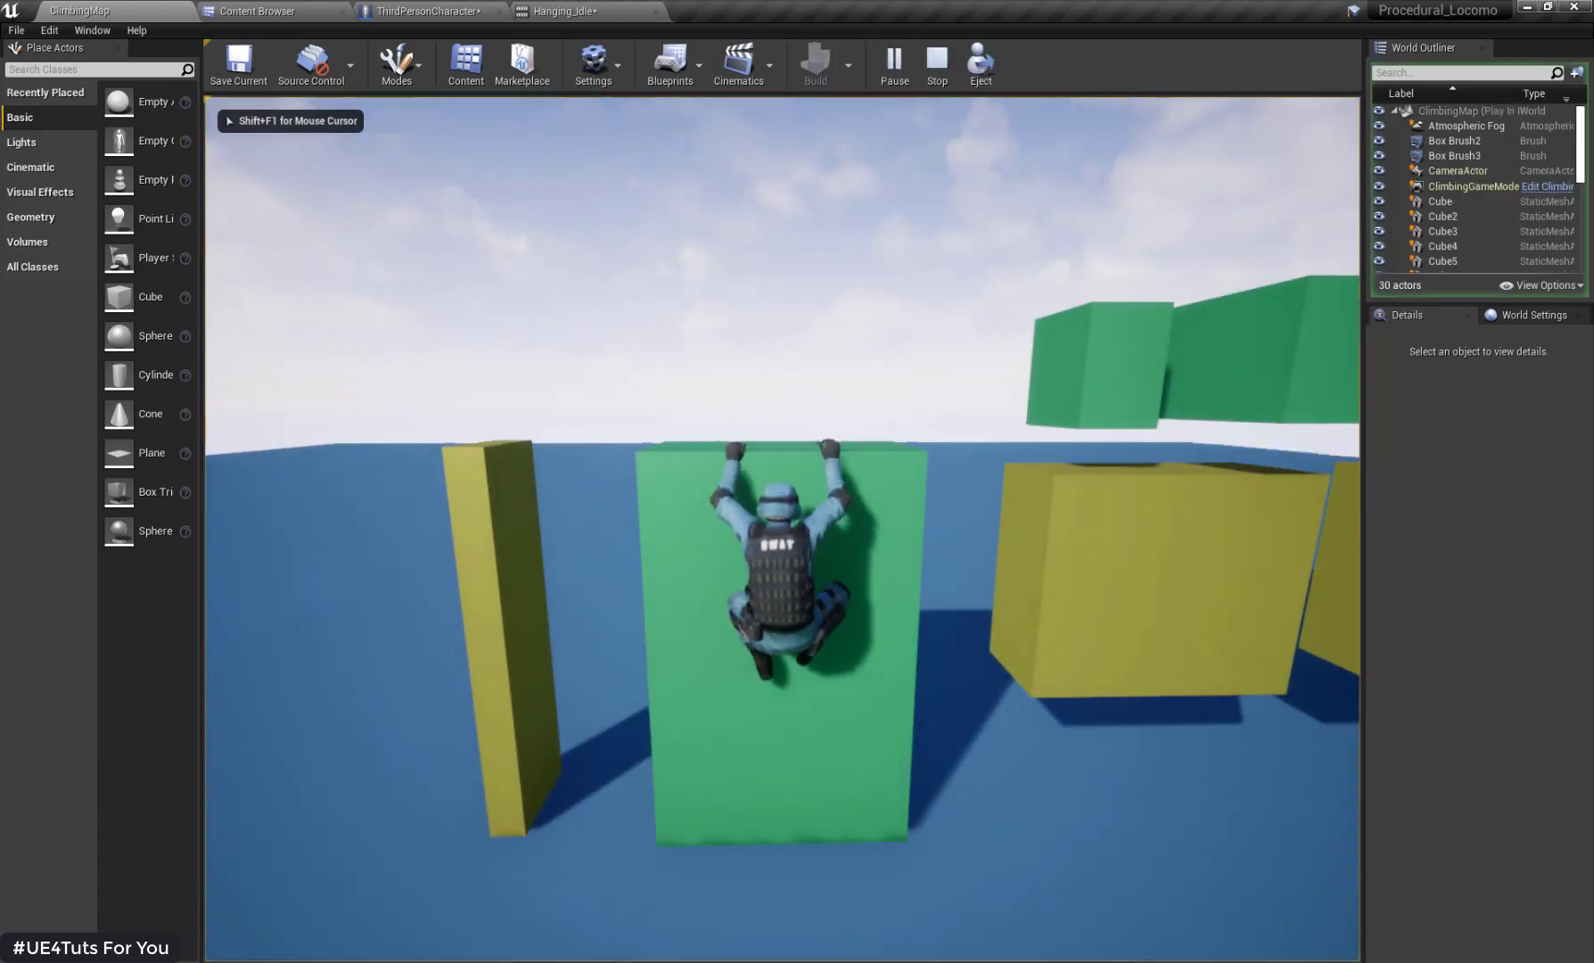
key(Escape)
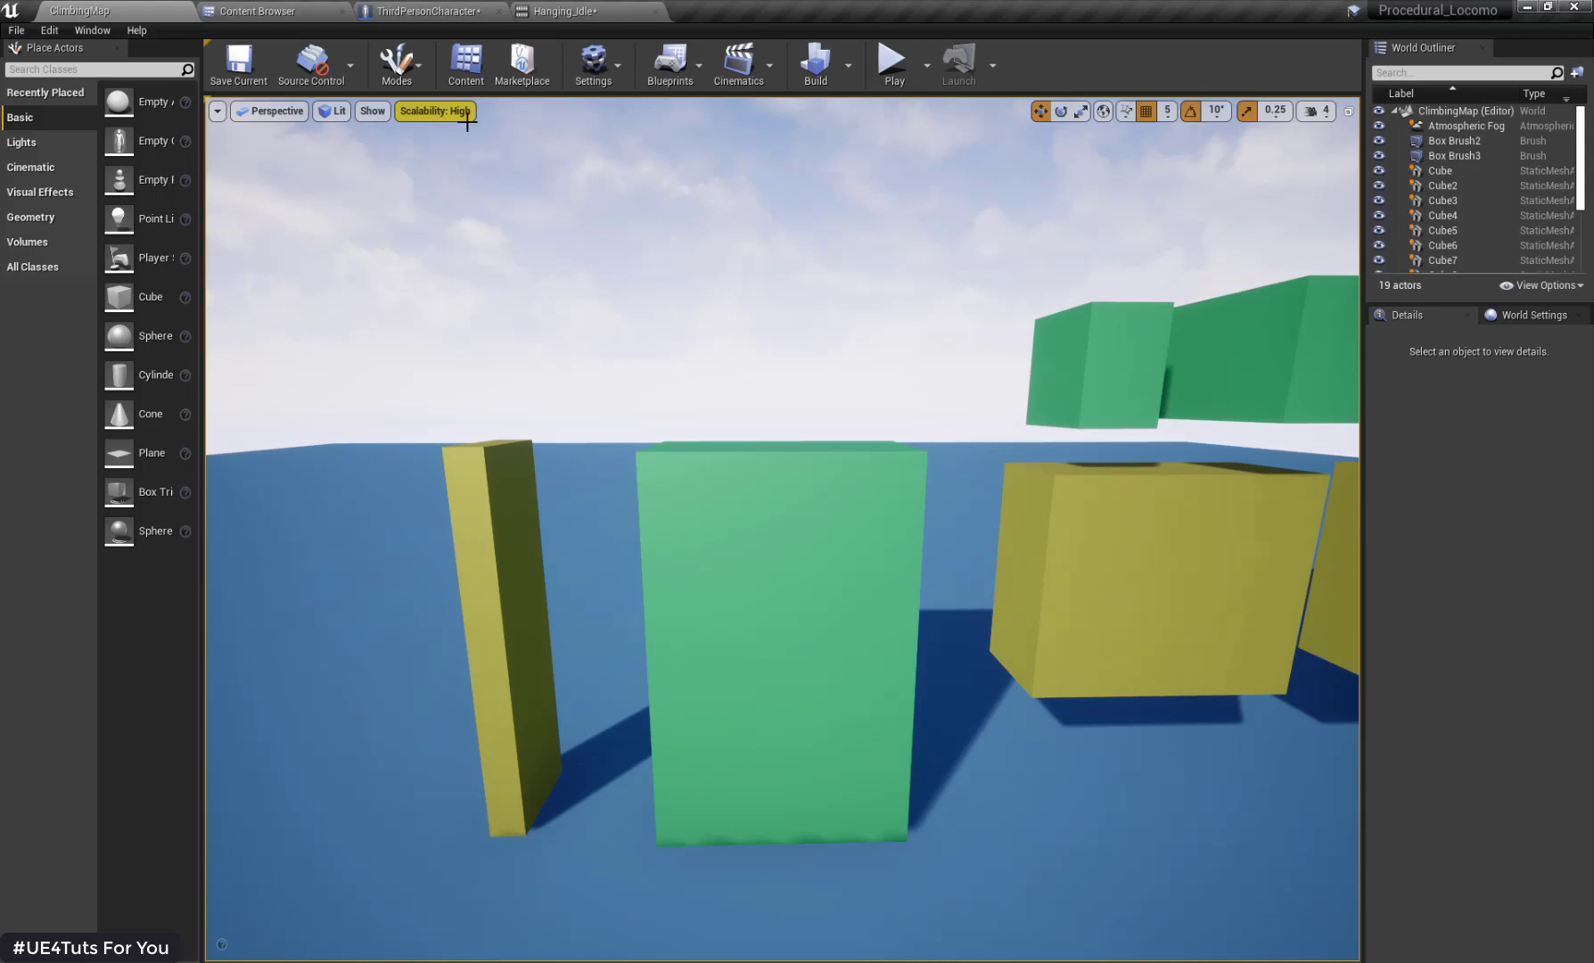
Step: Bring up the FBX export of the swat skeletal mesh from Swat_Mixamo's Mesh folder, and cancel it without saving
click(324, 7)
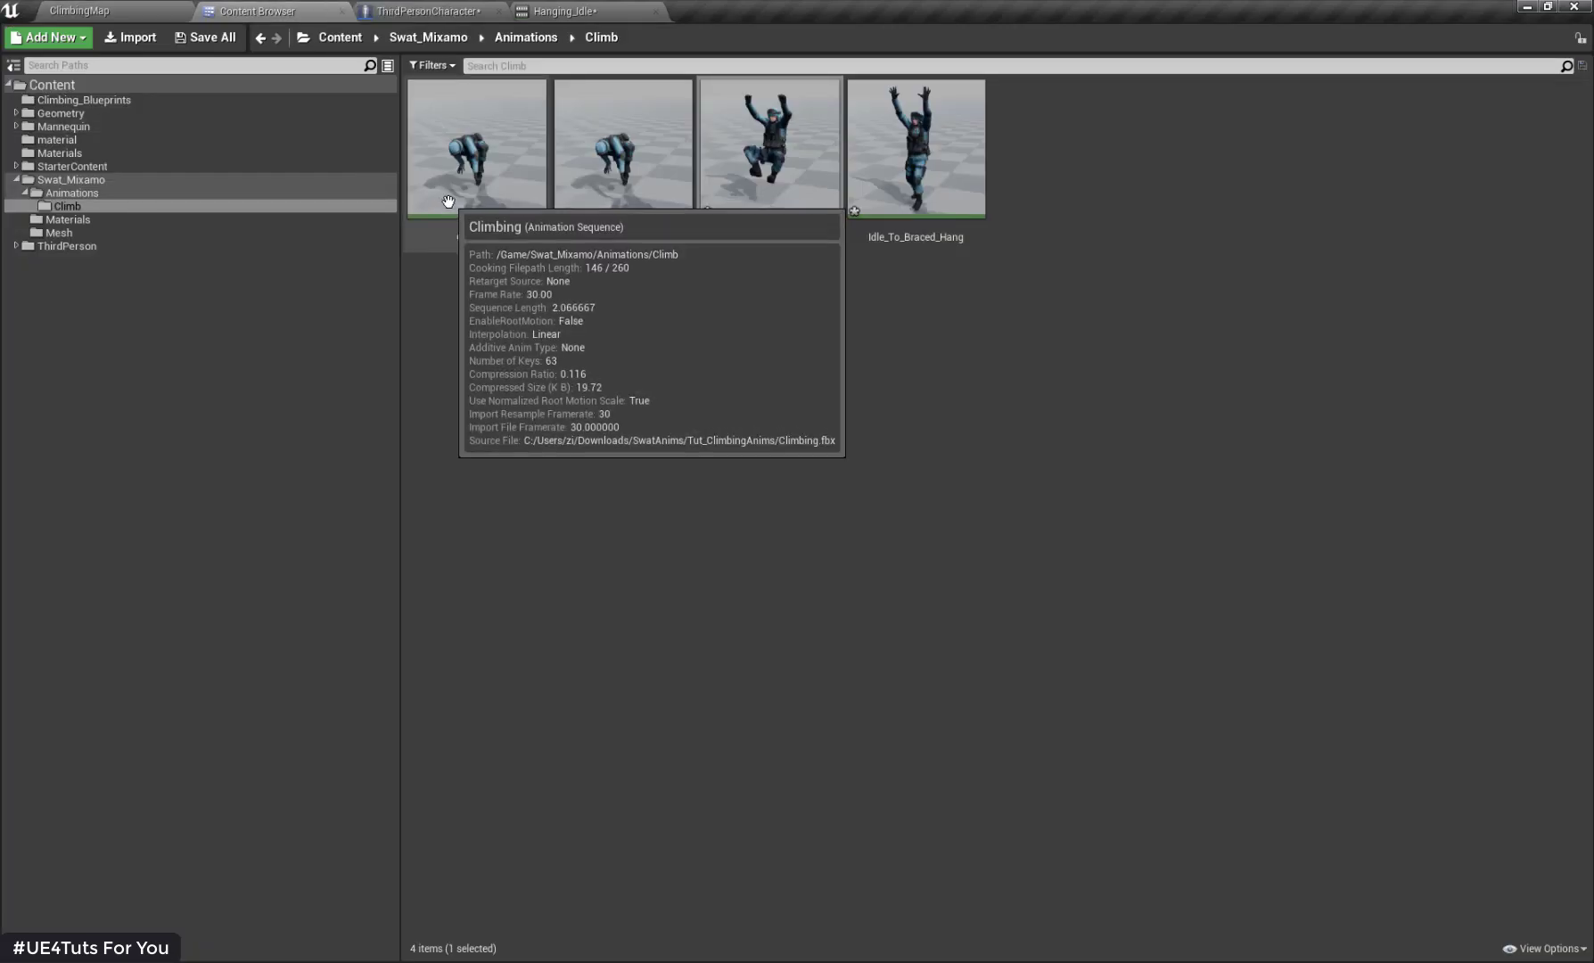
click(59, 232)
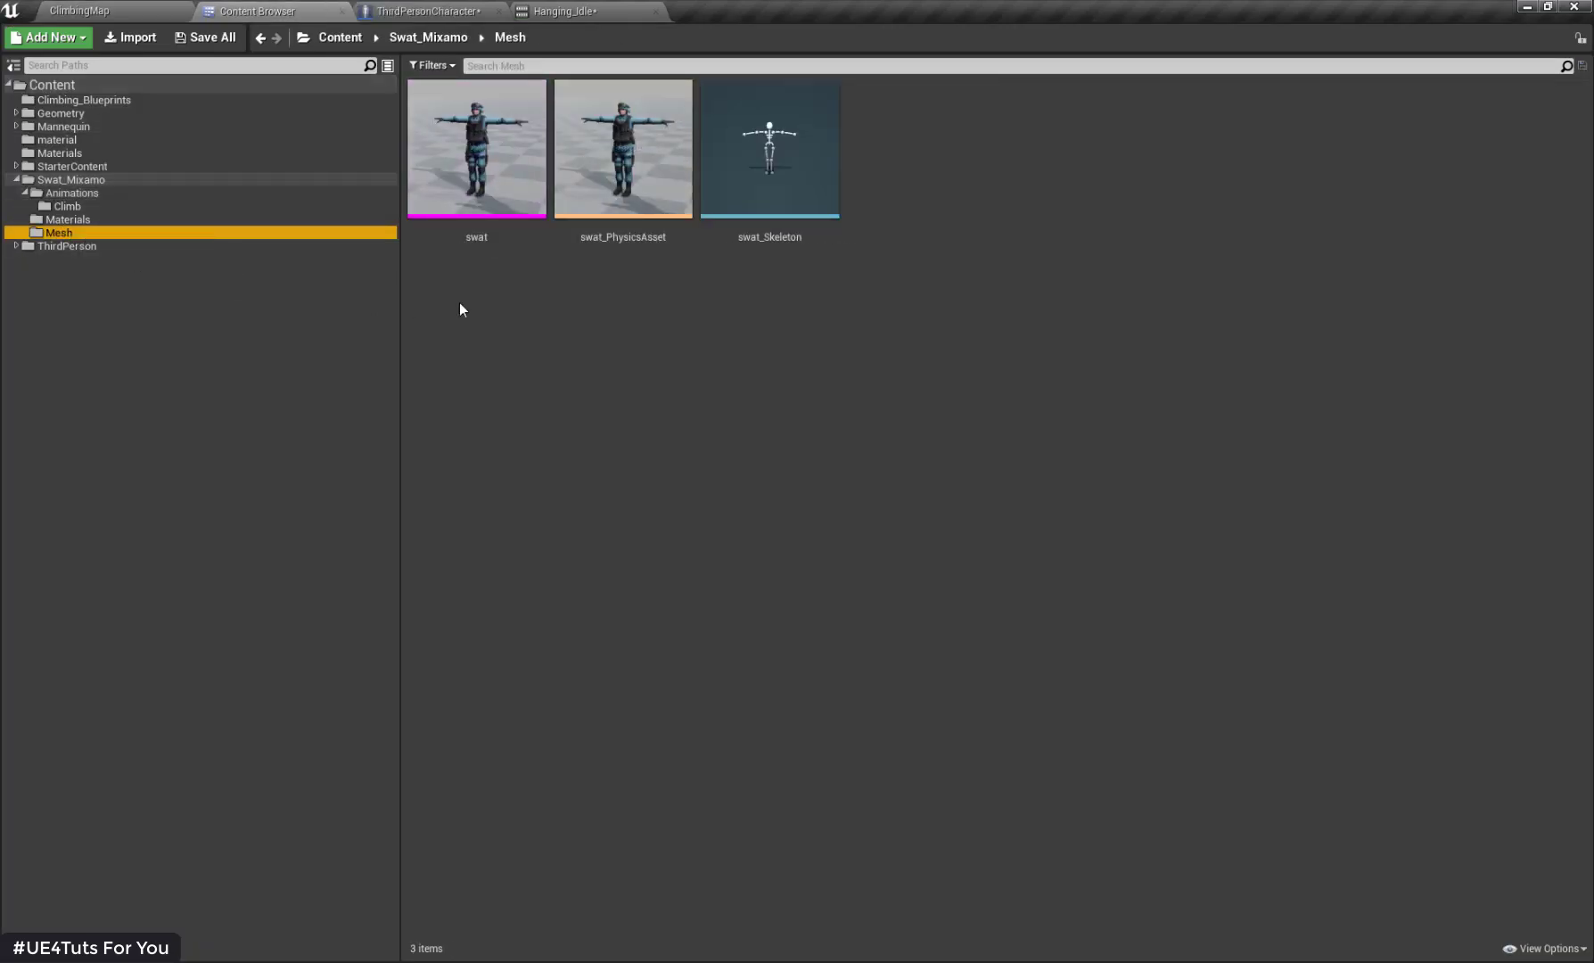
right_click(489, 197)
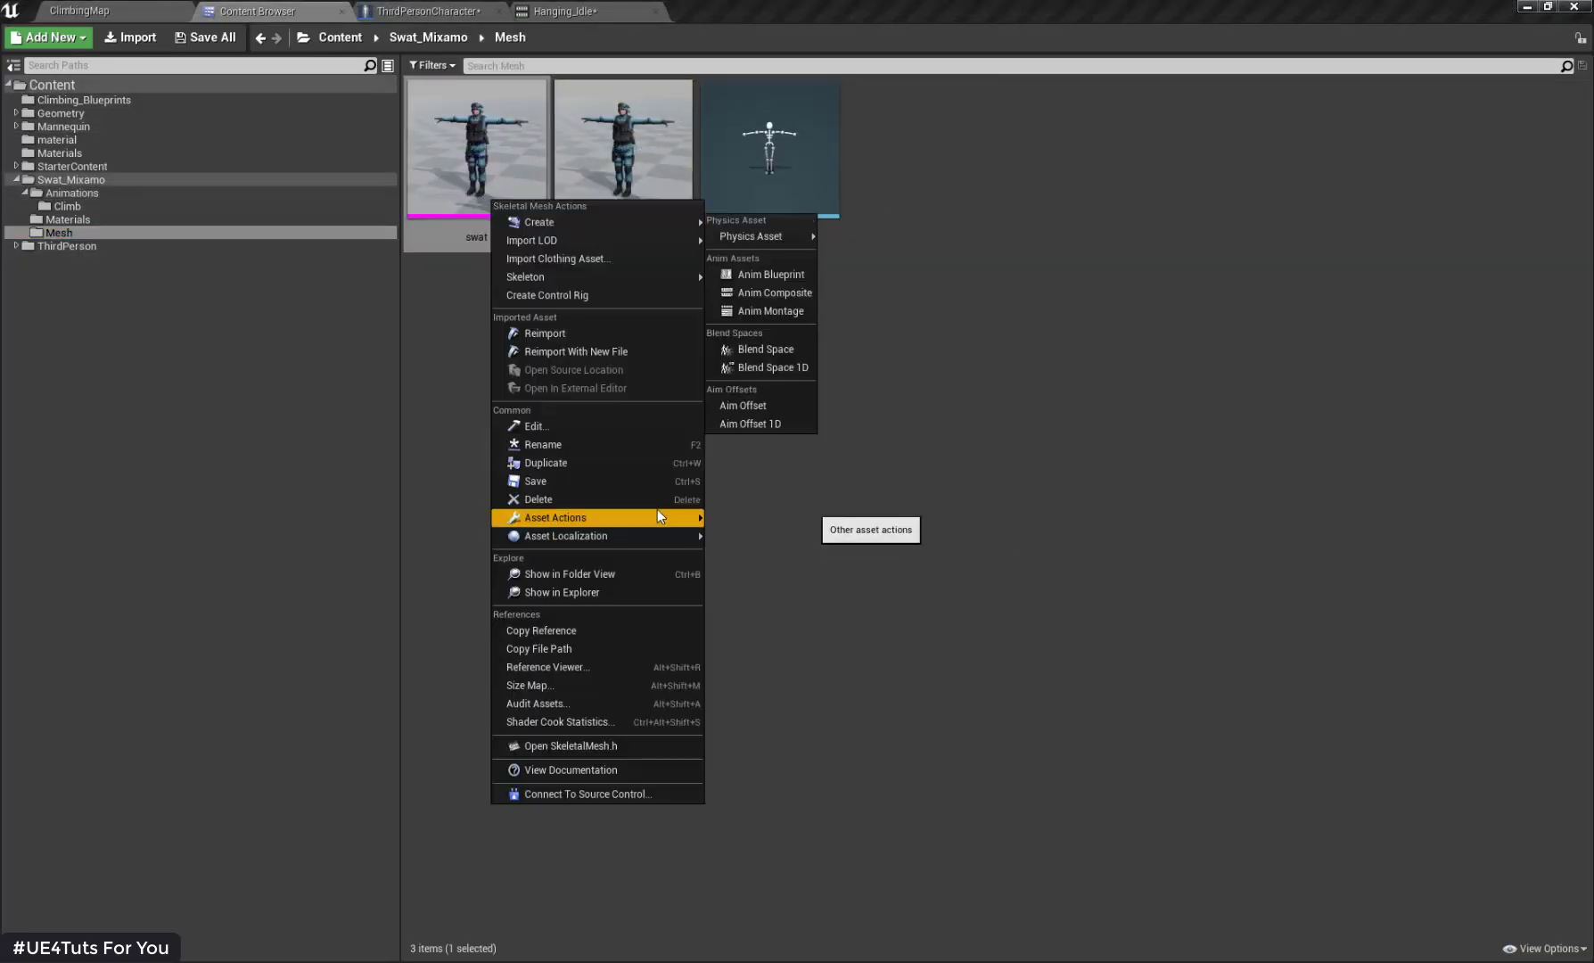
mouse_move(659, 515)
click(745, 594)
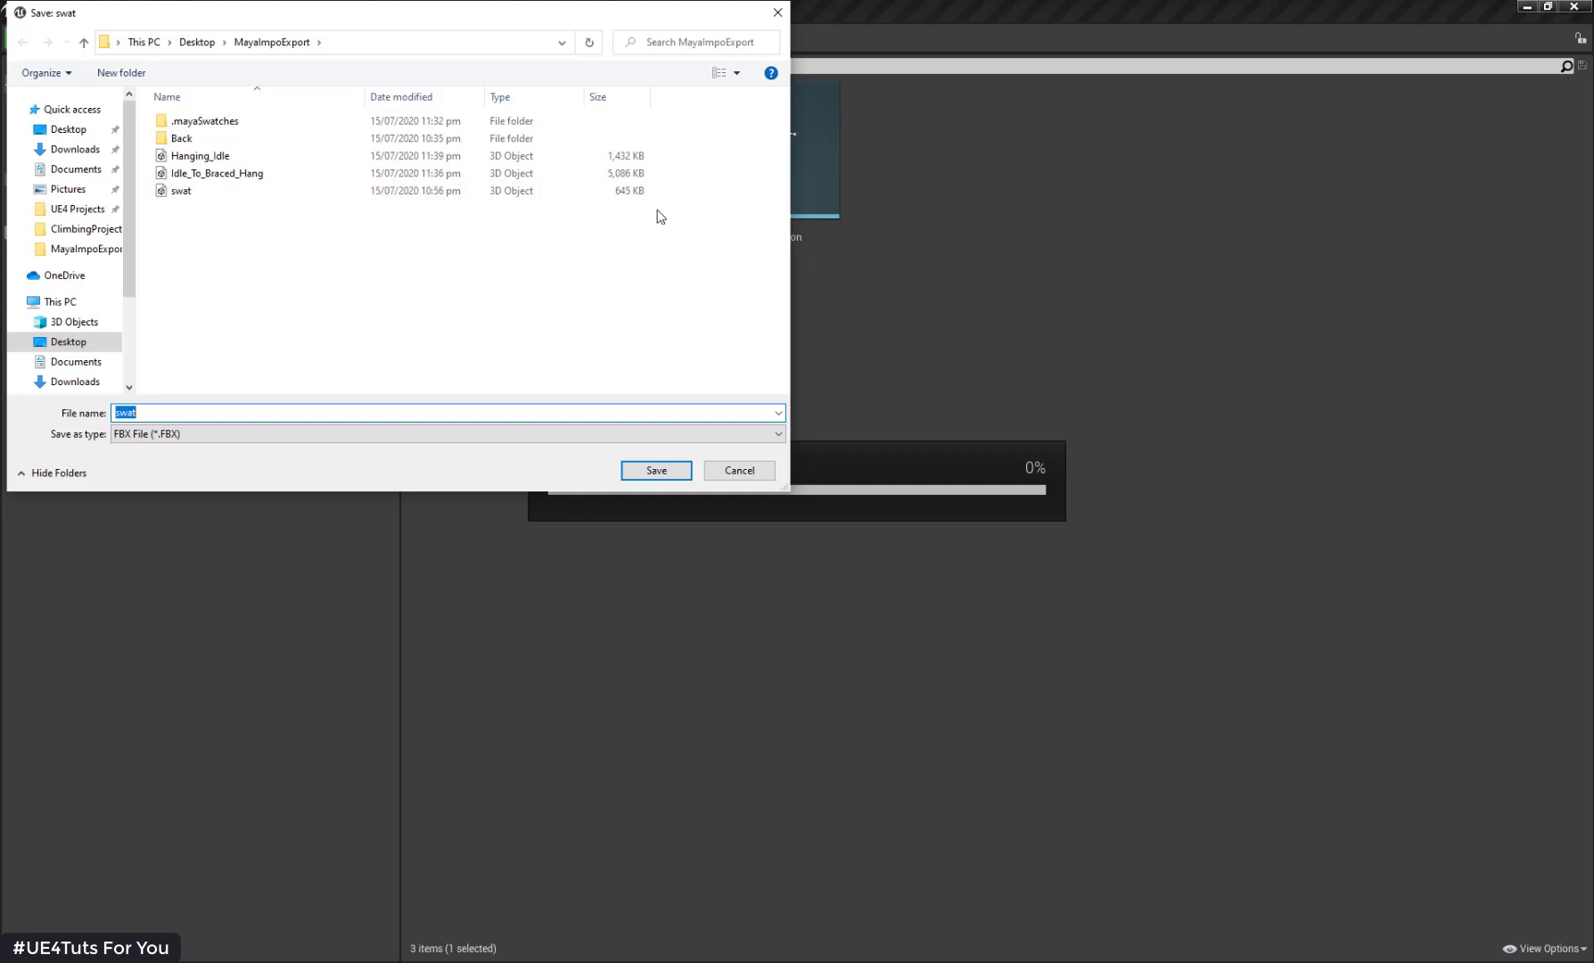
click(777, 12)
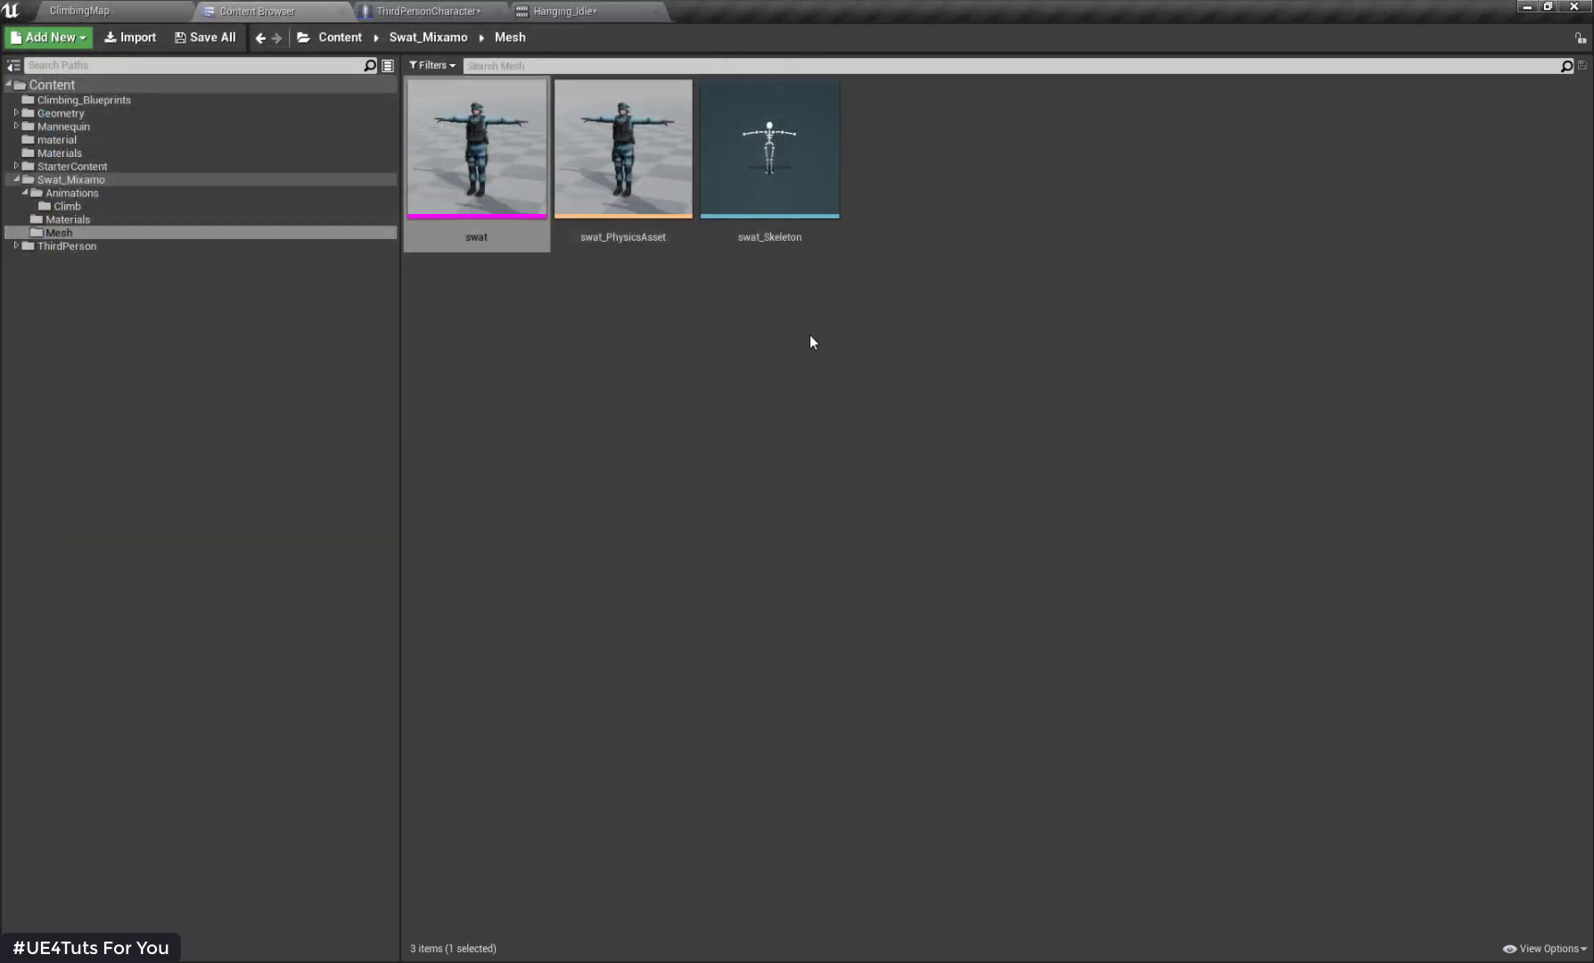
click(809, 335)
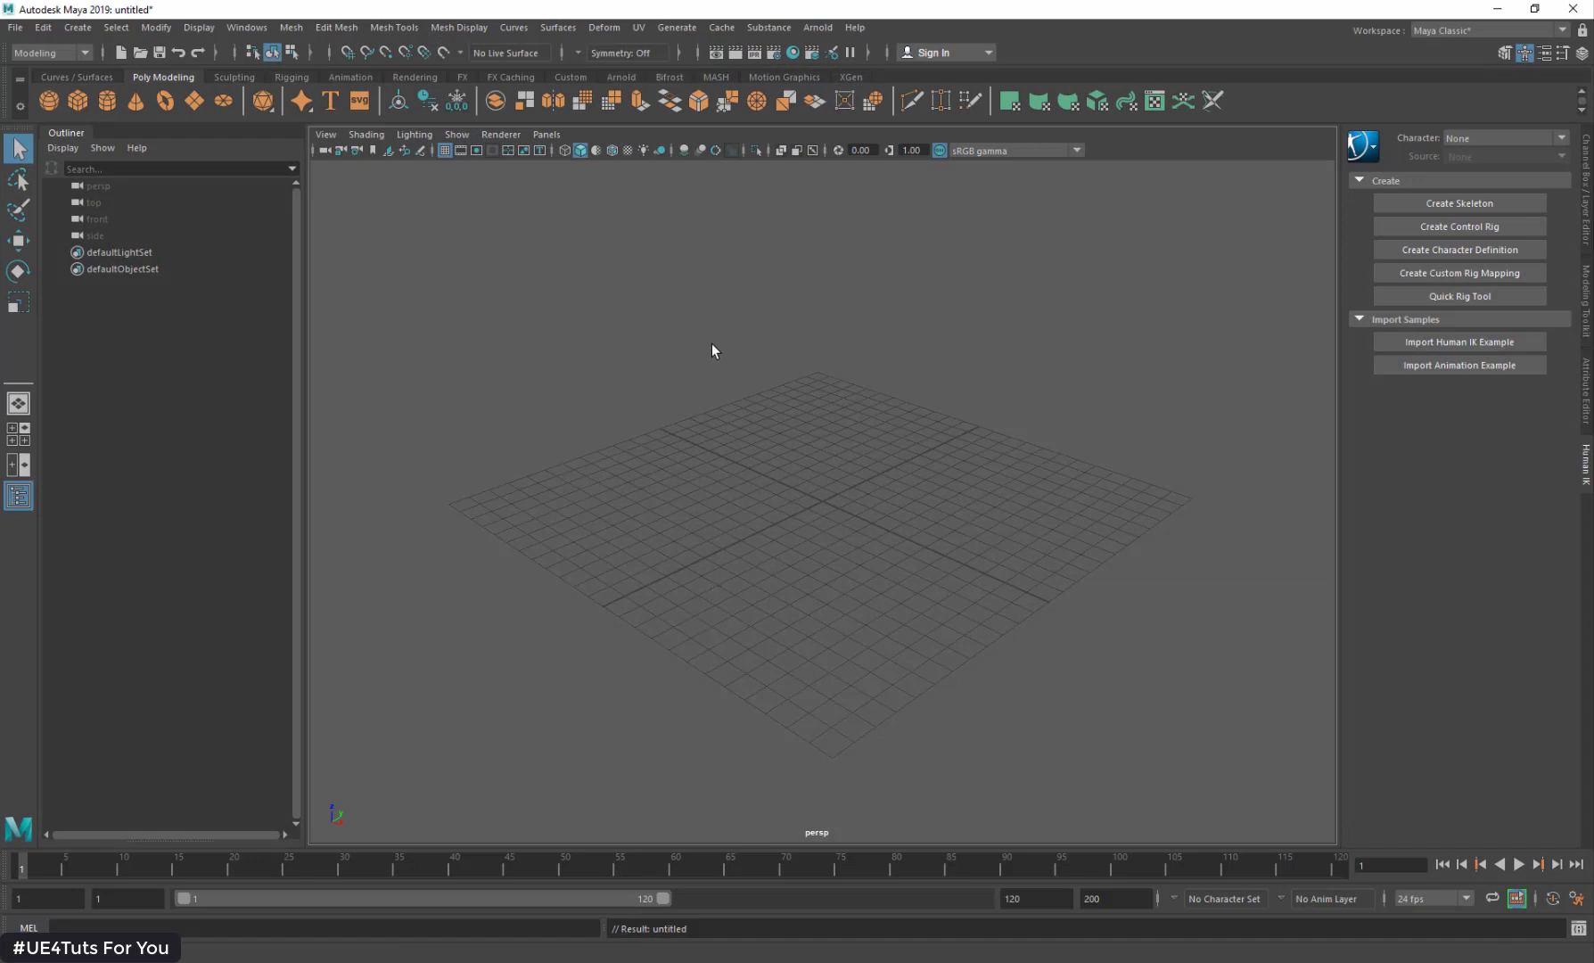
Step: Switch to Maya, import swat.FBX from the MayaImpoExport folder into the empty scene, and frame the character from the front
alt+drag(714, 341, 820, 339)
scroll(806, 359, down, 5)
click(16, 31)
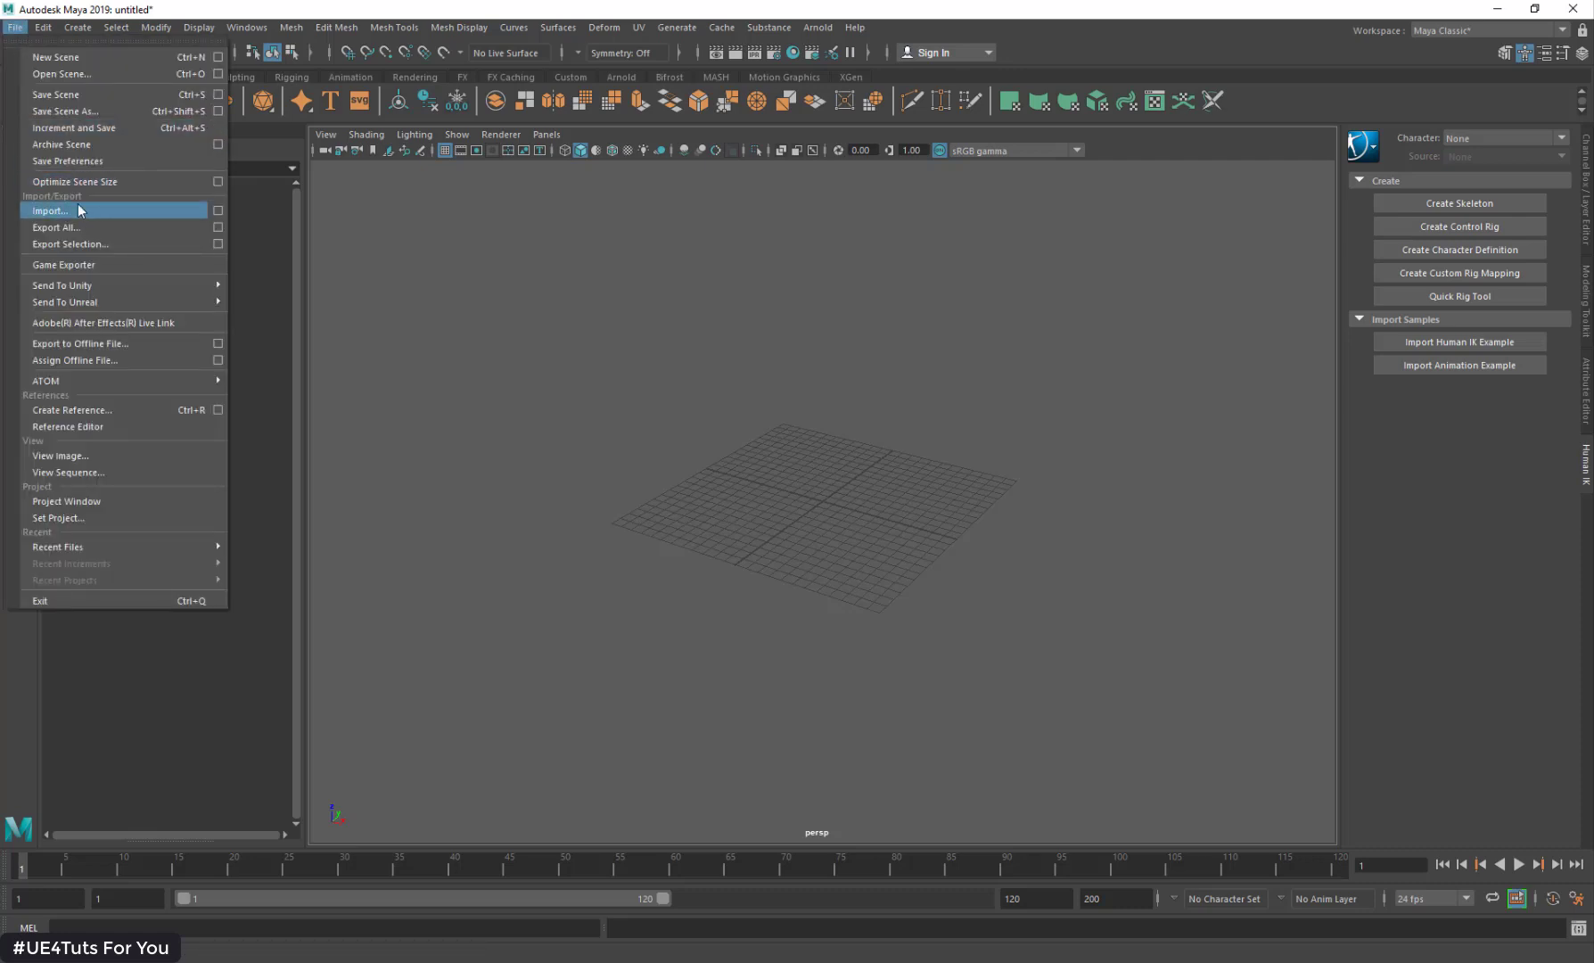
click(80, 210)
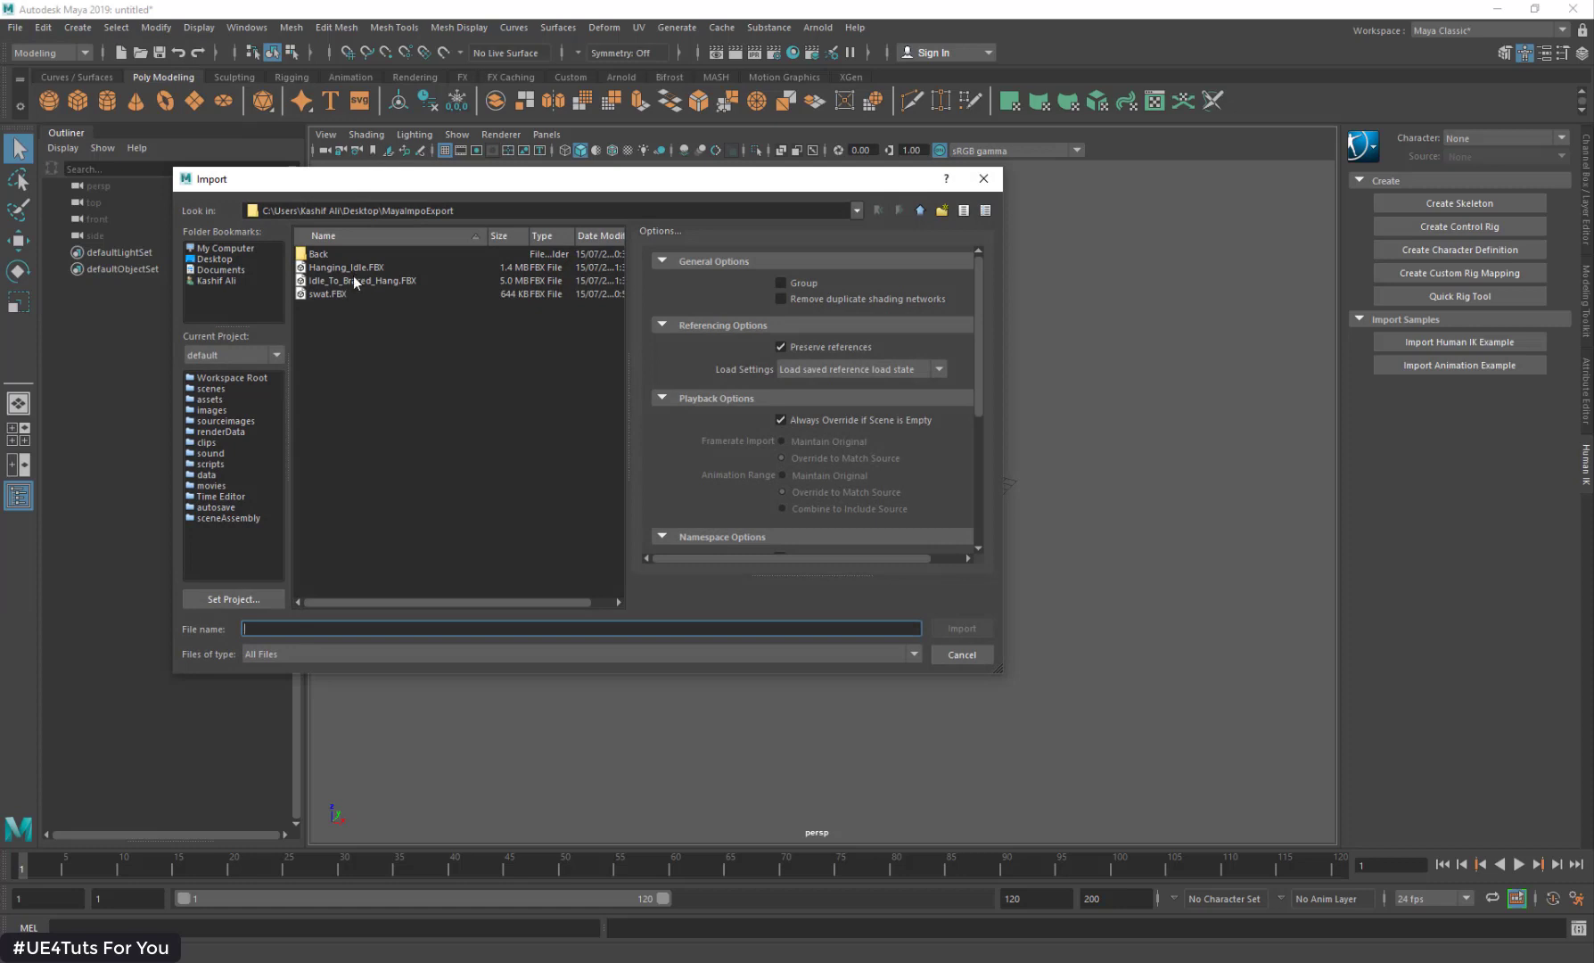
double_click(330, 294)
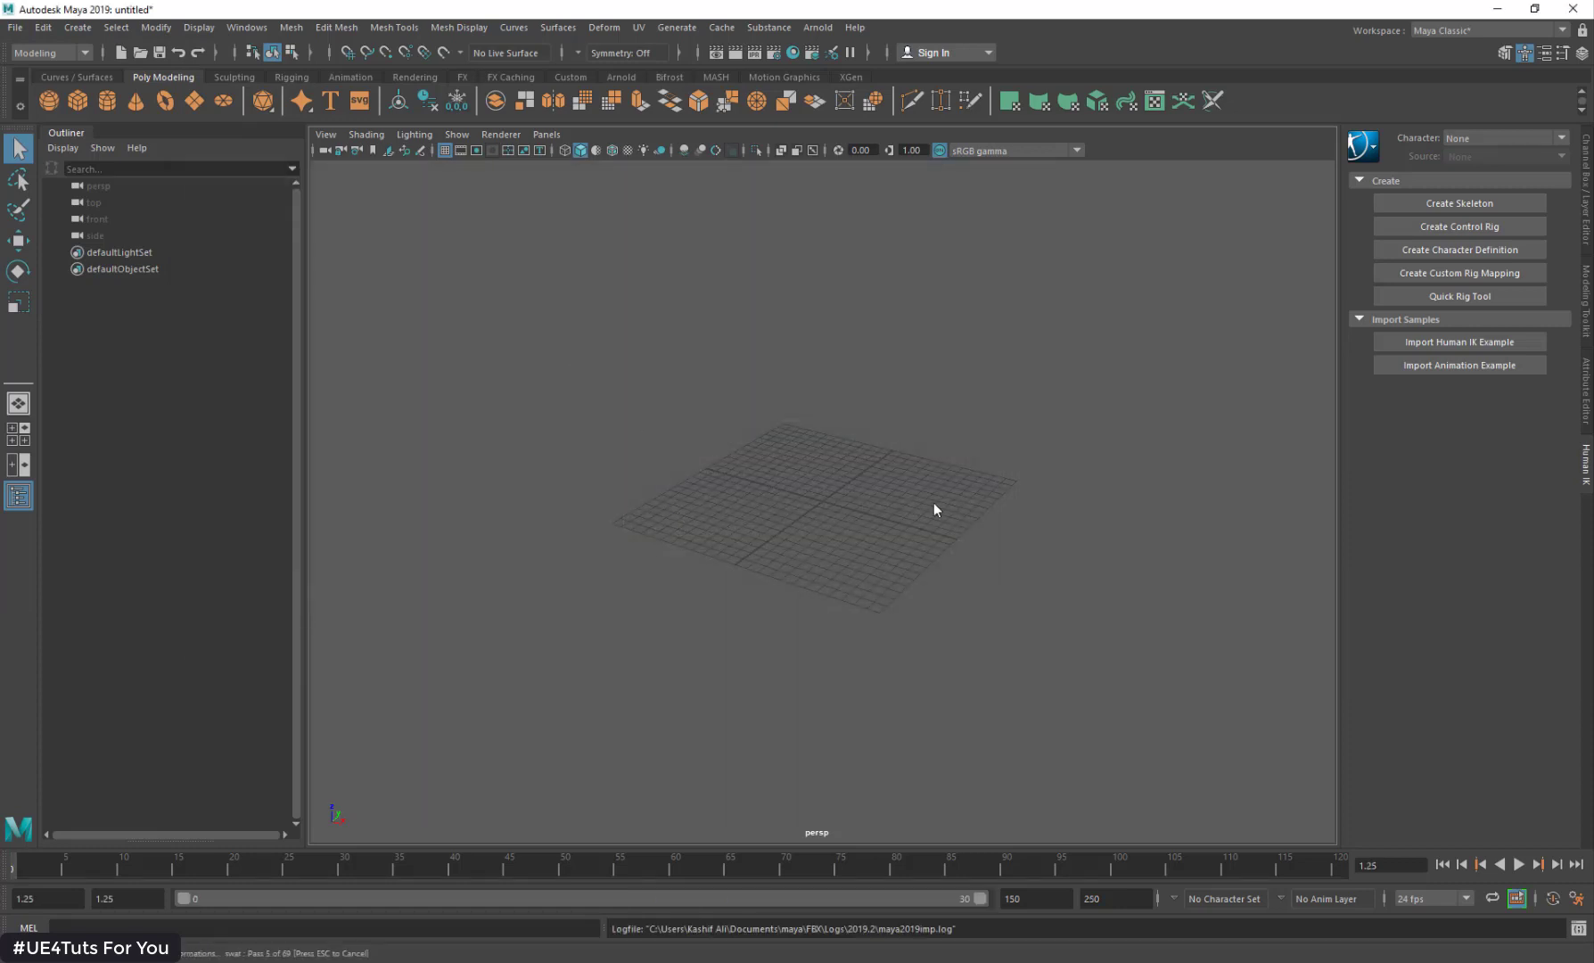
scroll(923, 490, down, 8)
alt+middle_drag(922, 490, 933, 640)
alt+drag(838, 588, 959, 465)
alt+middle_drag(937, 528, 932, 548)
scroll(931, 548, down, 8)
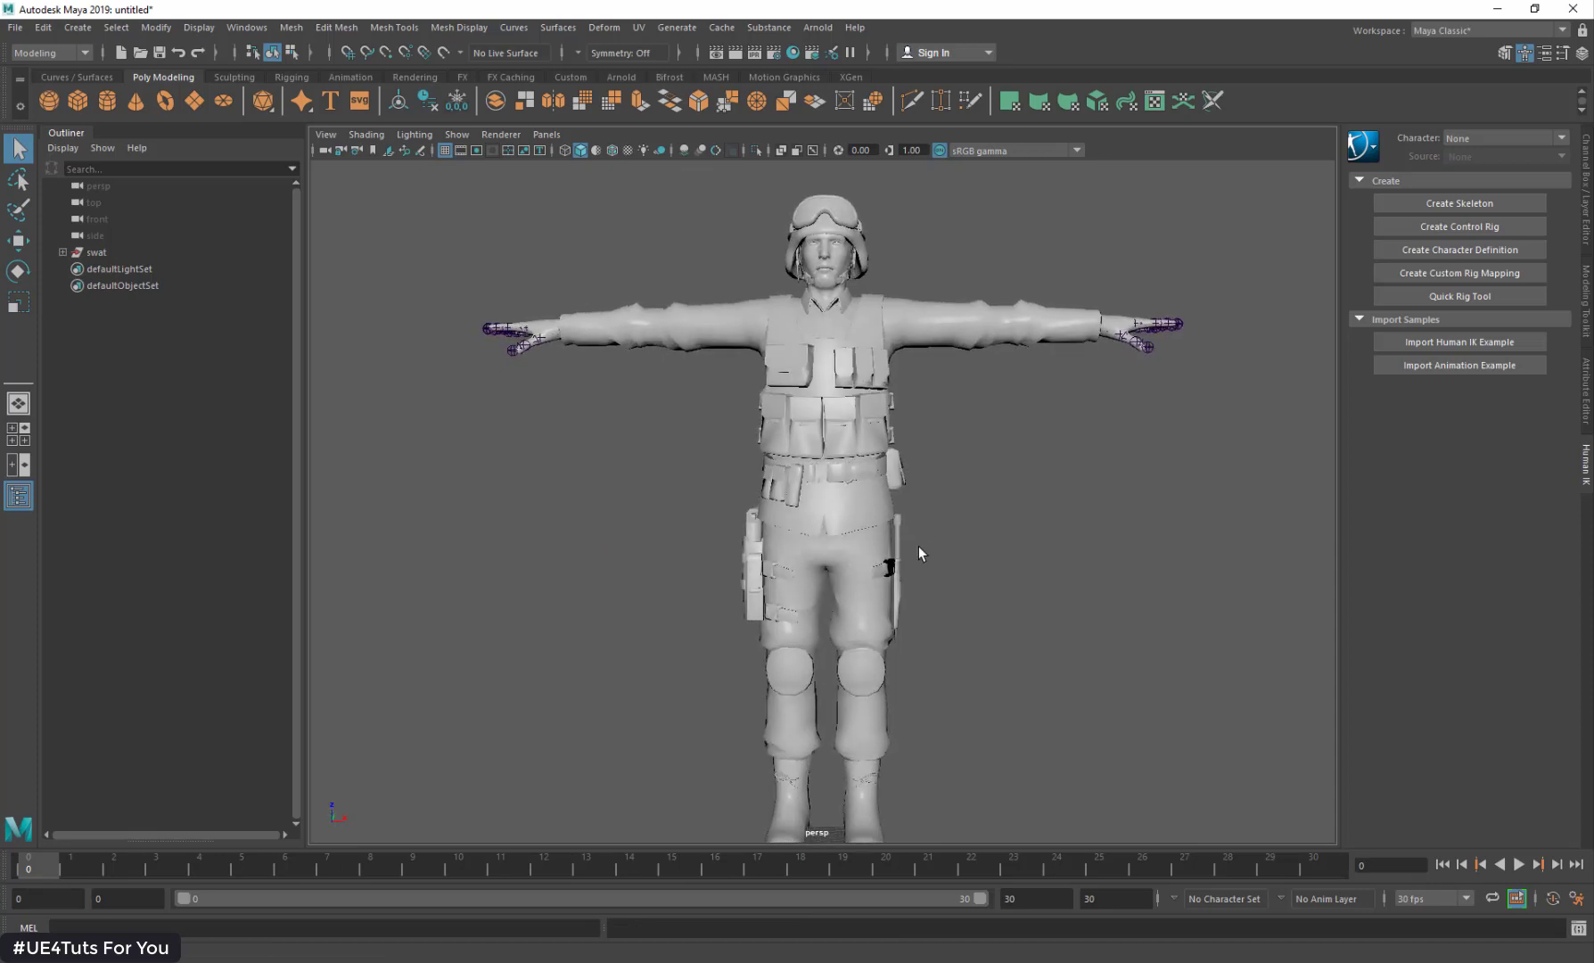
scroll(930, 542, up, 6)
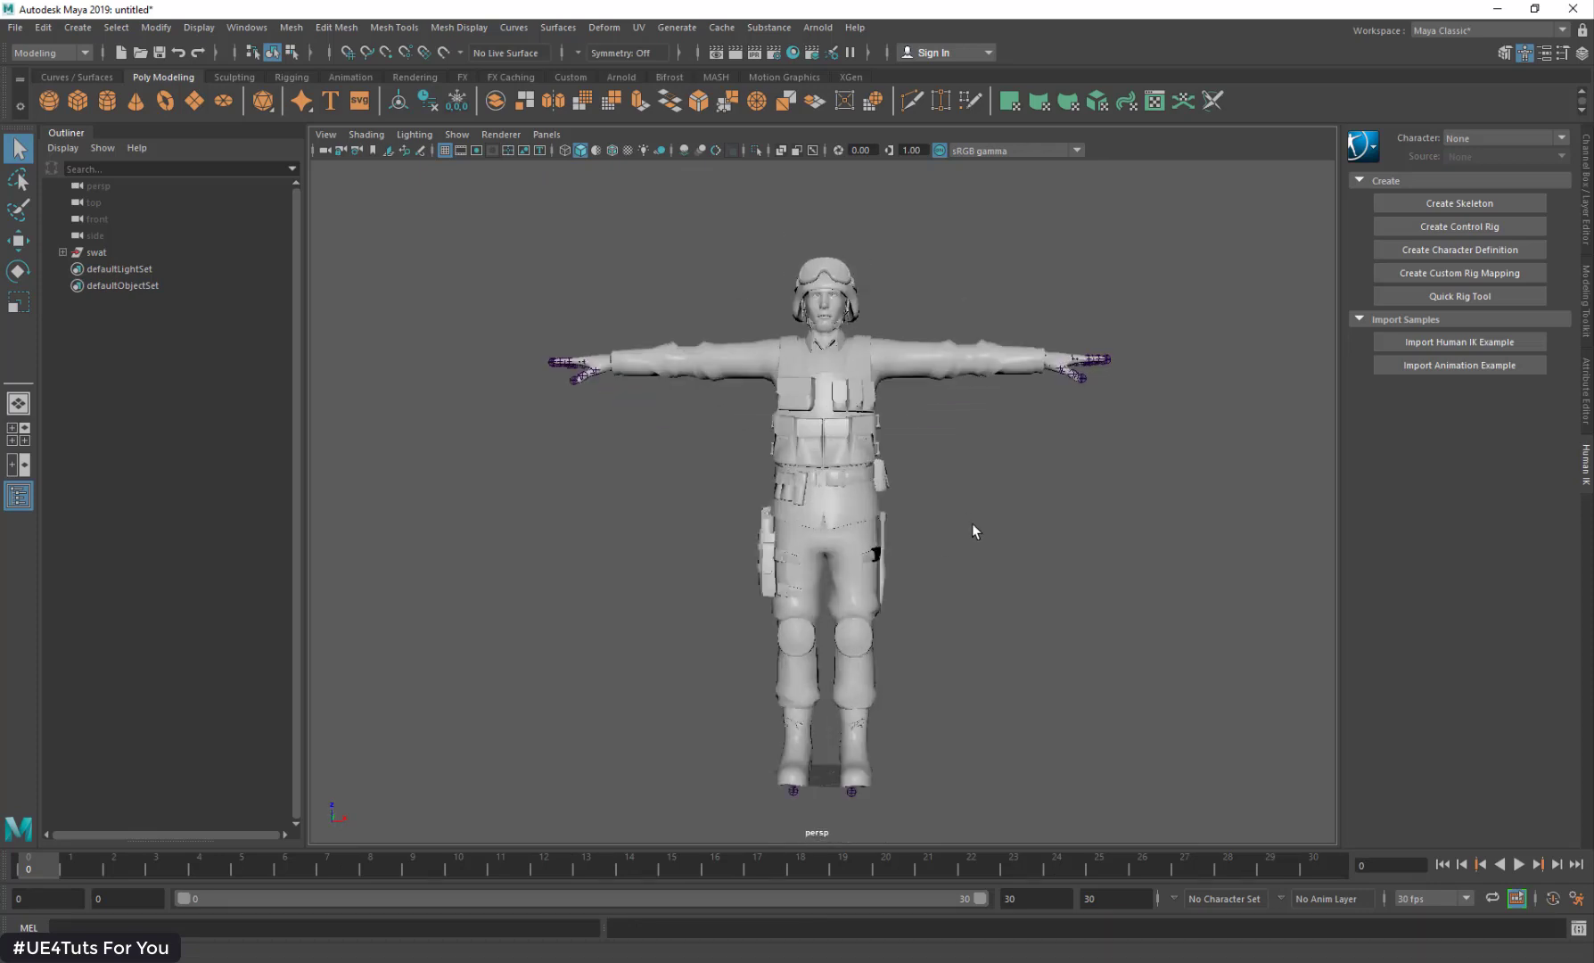
Step: Open the HumanIK editor and create a new character definition for the imported swat character
click(251, 29)
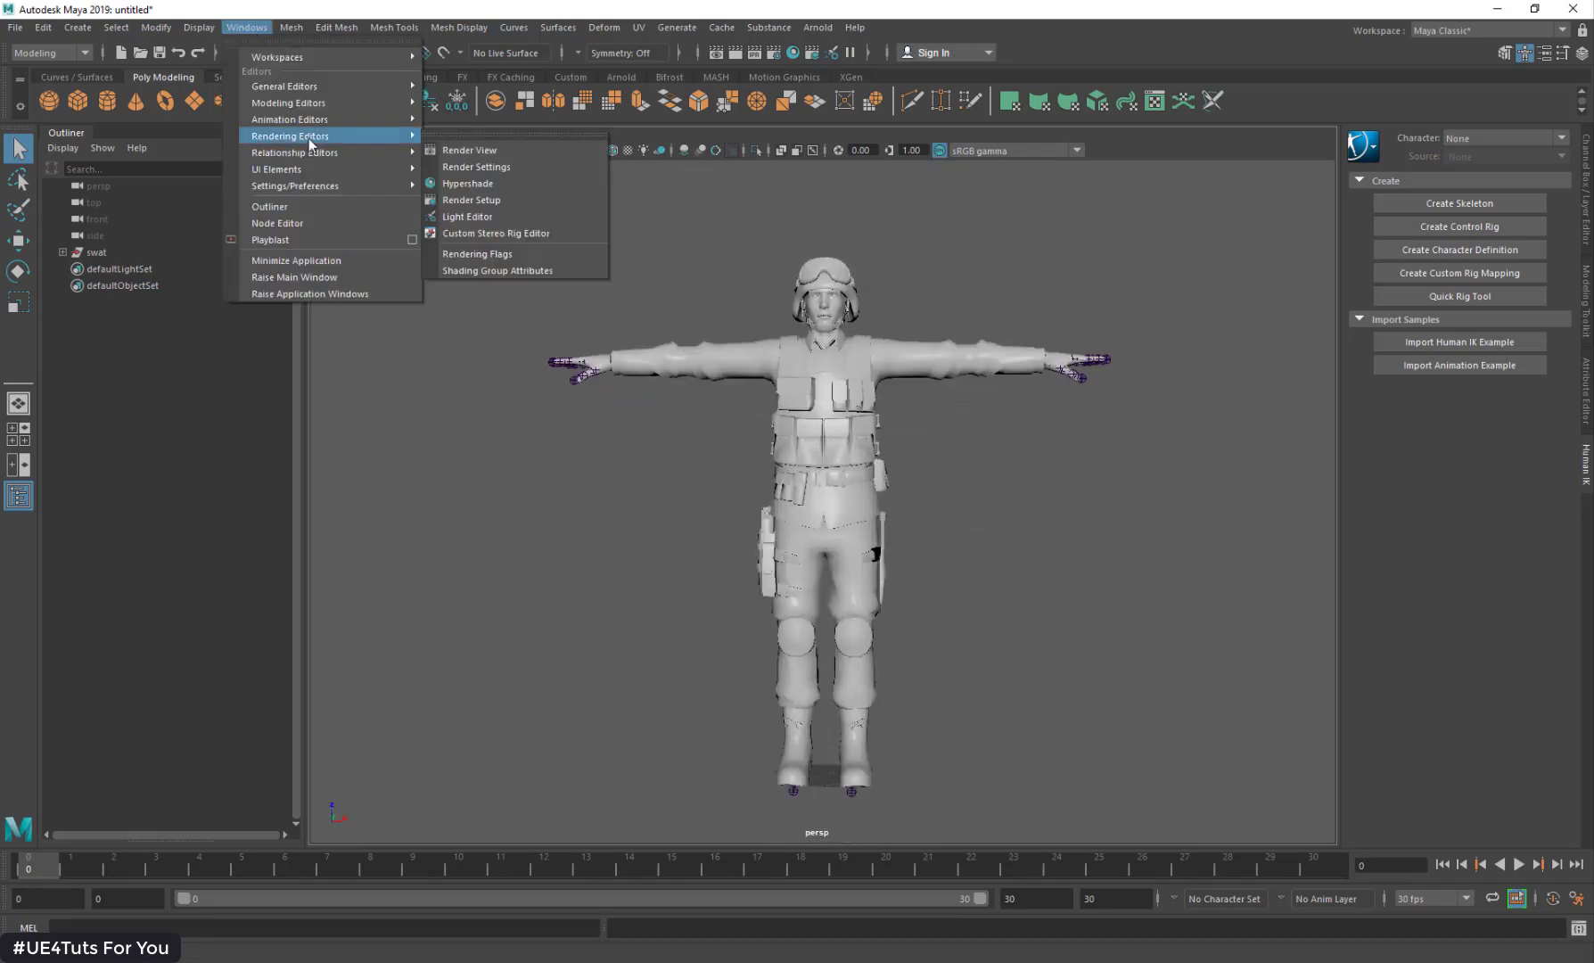
mouse_move(310, 119)
click(499, 229)
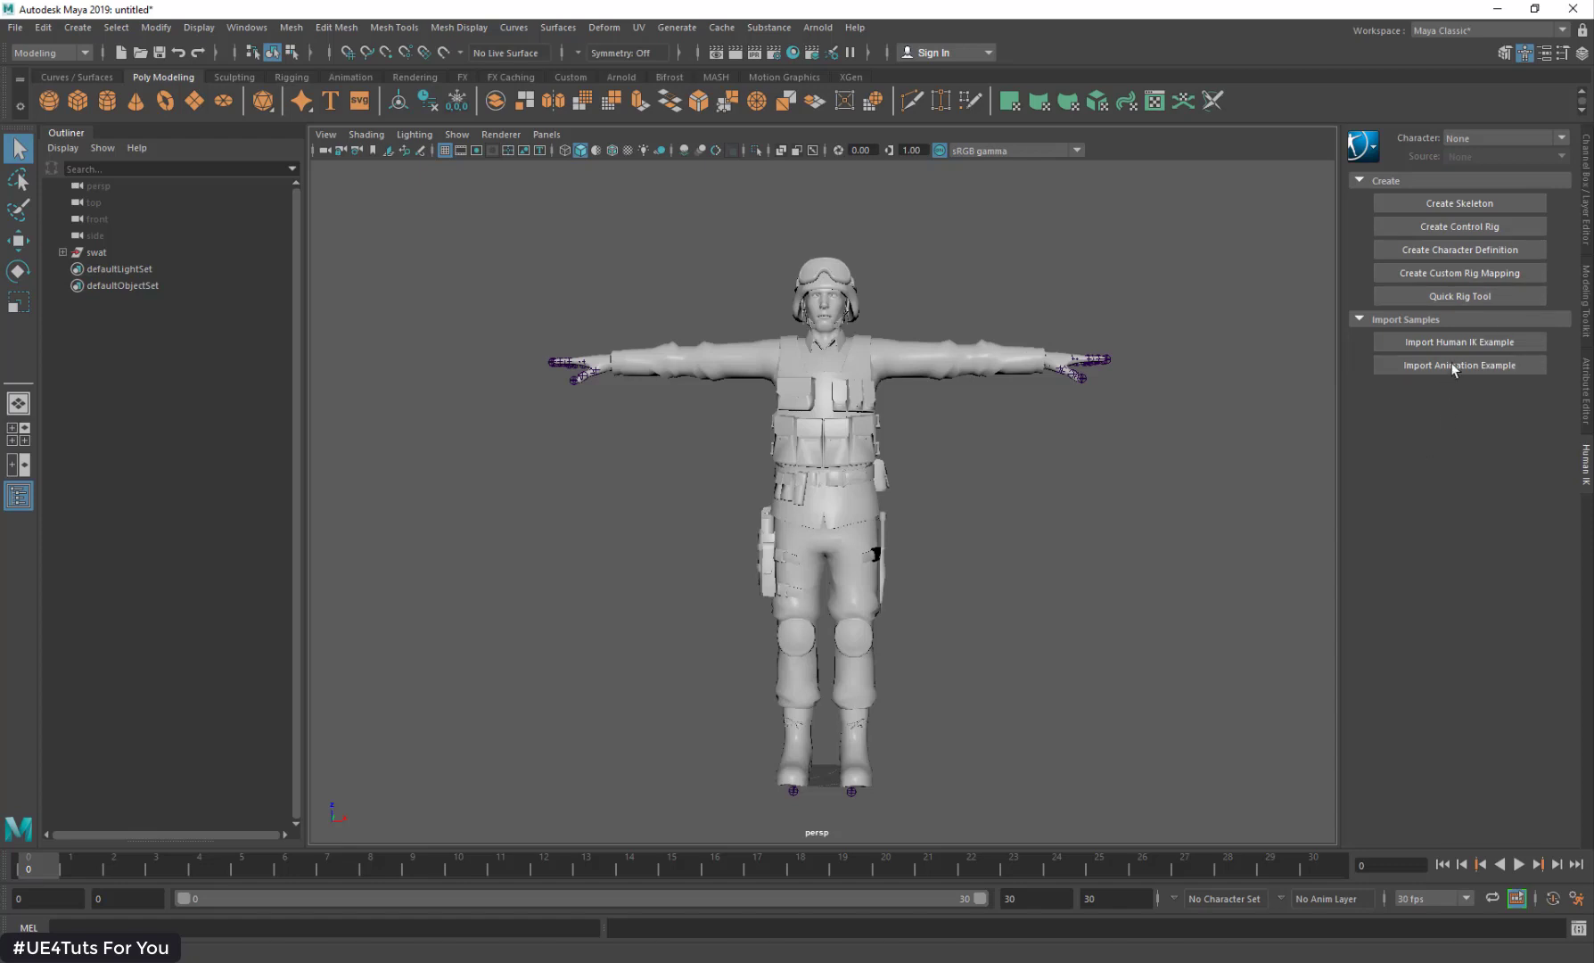
click(1431, 249)
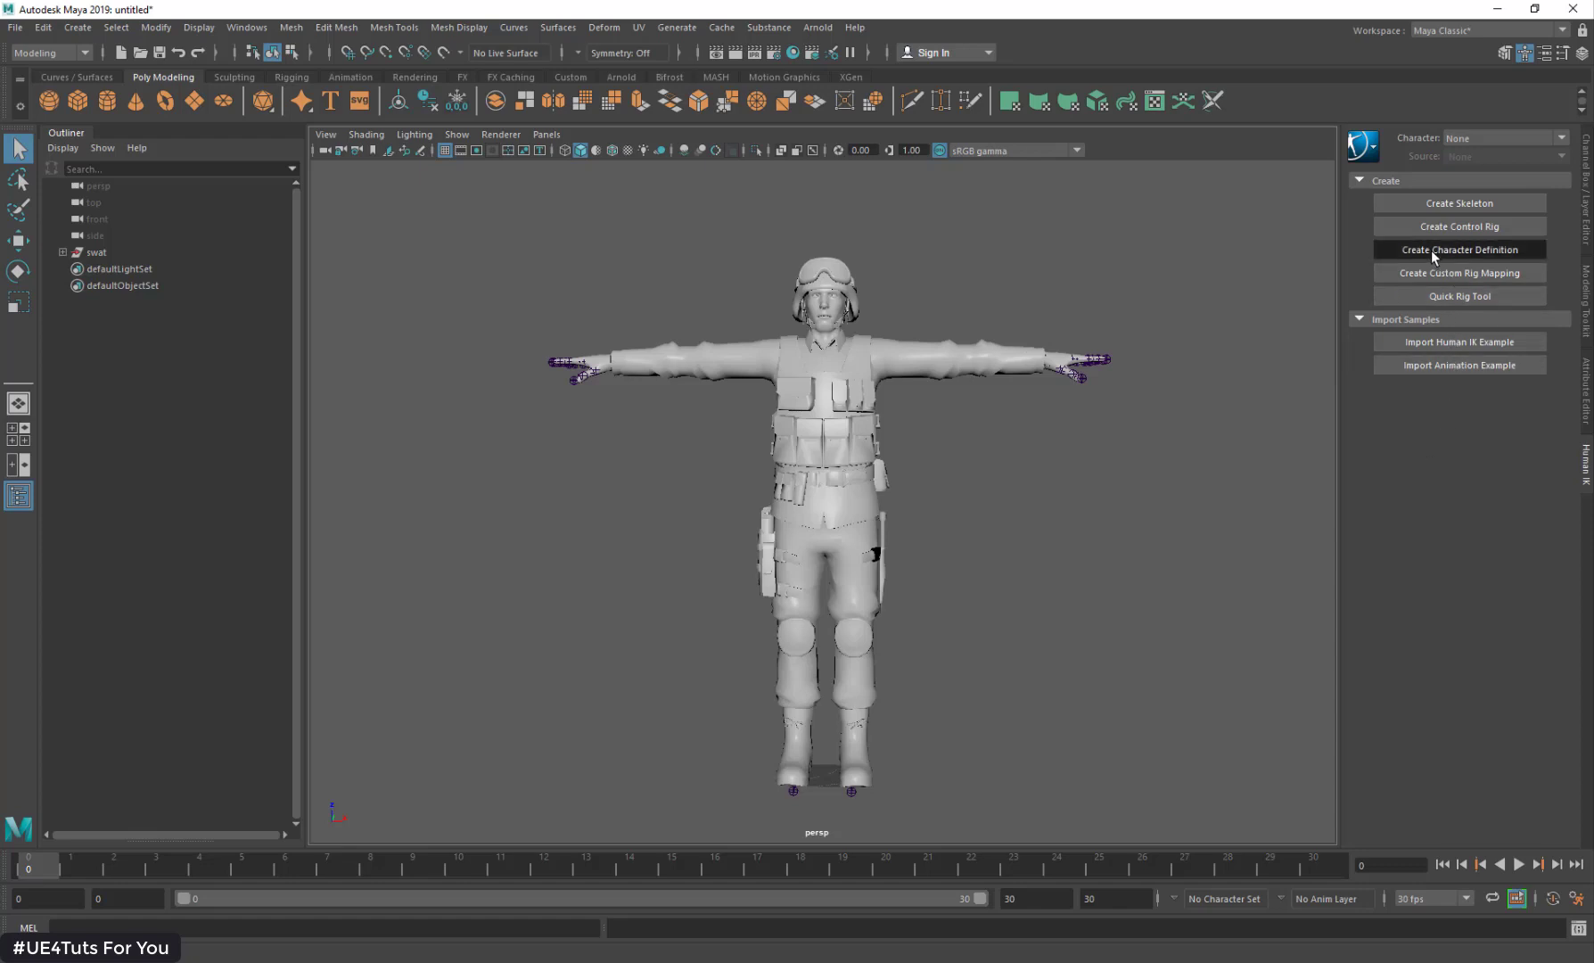
Step: Expand the swat skeleton hierarchy from Hips through the spine and neck joints down to Head
mouse_move(1062, 412)
alt+mouse_down()
mouse_move(1058, 428)
mouse_move(1068, 412)
alt+mouse_up()
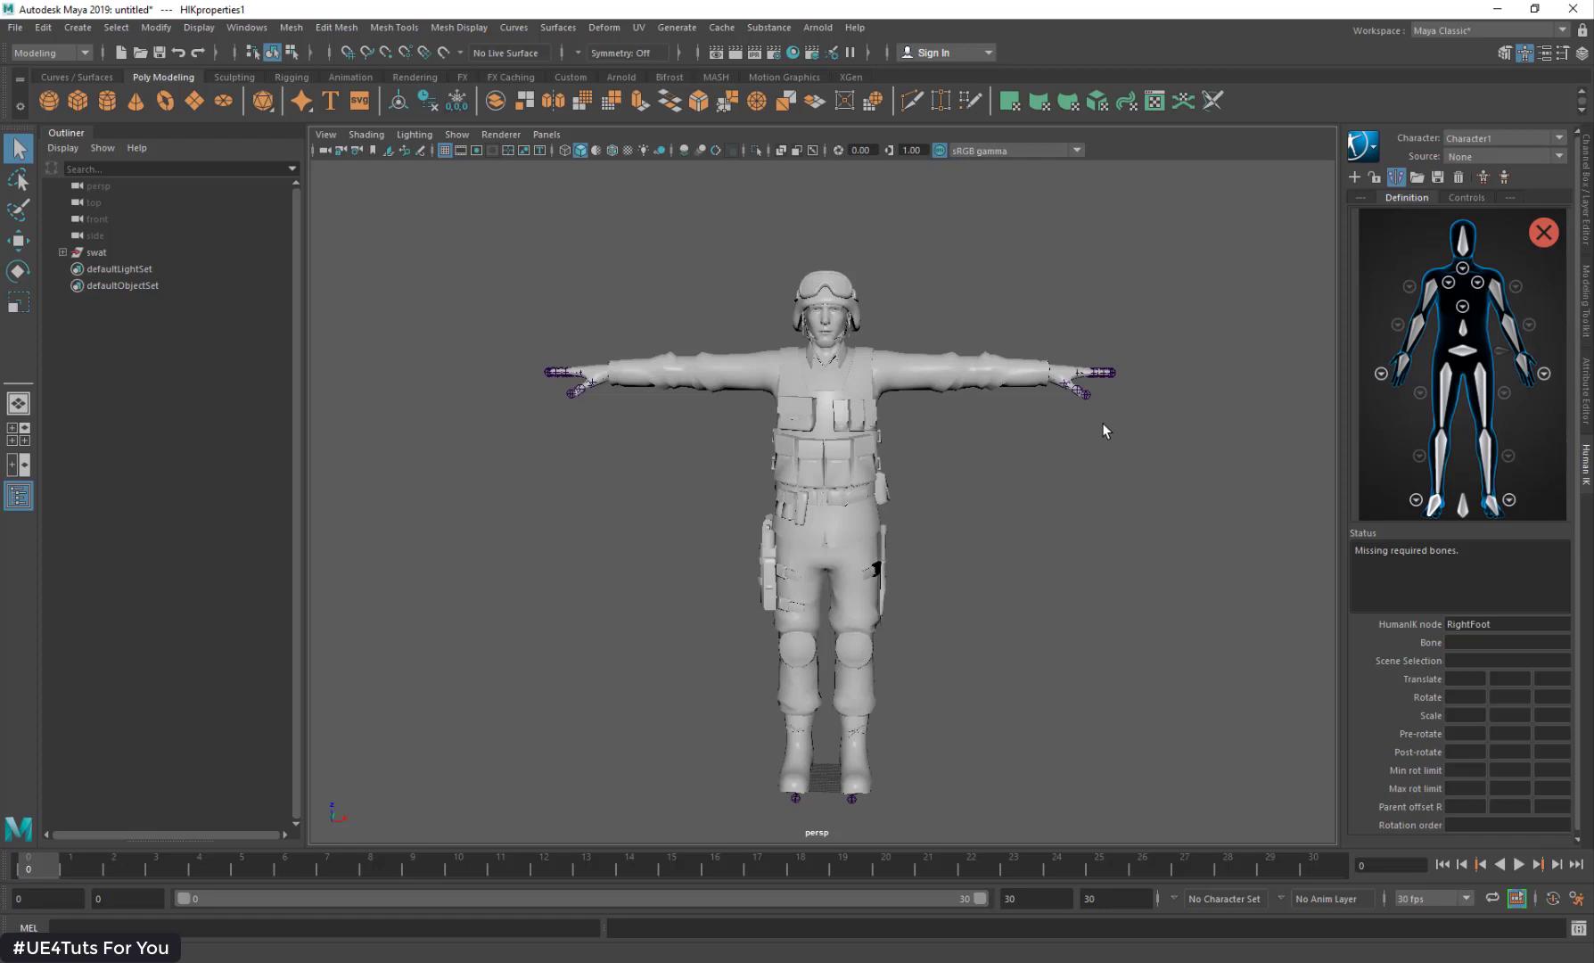
click(63, 252)
click(72, 268)
click(82, 285)
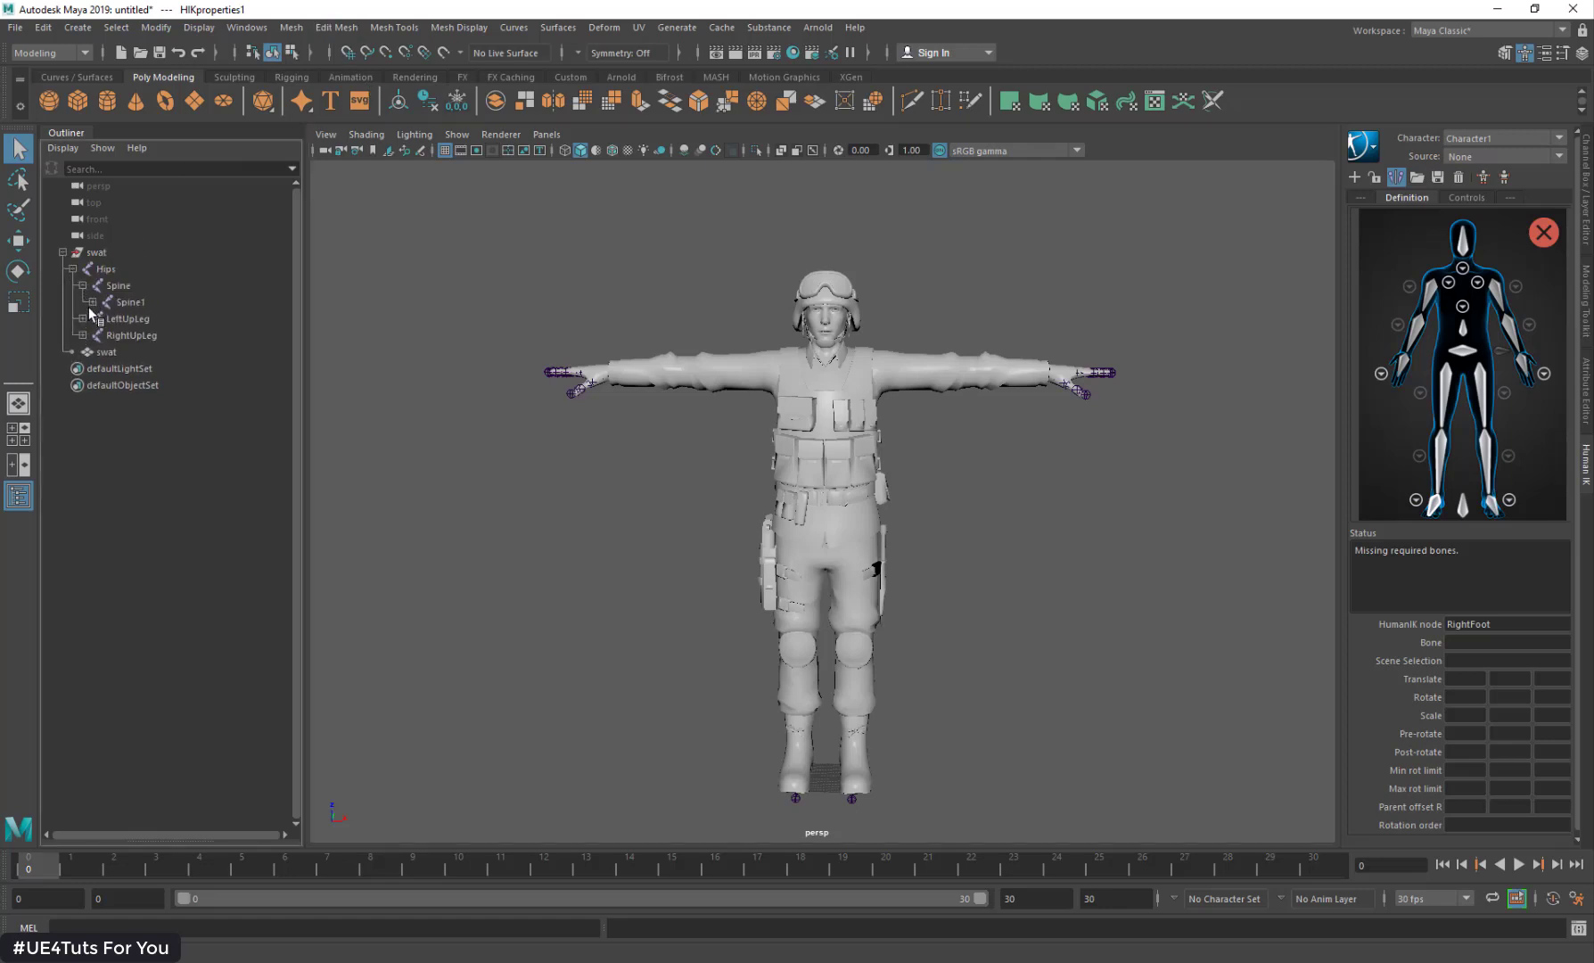
click(91, 302)
click(102, 318)
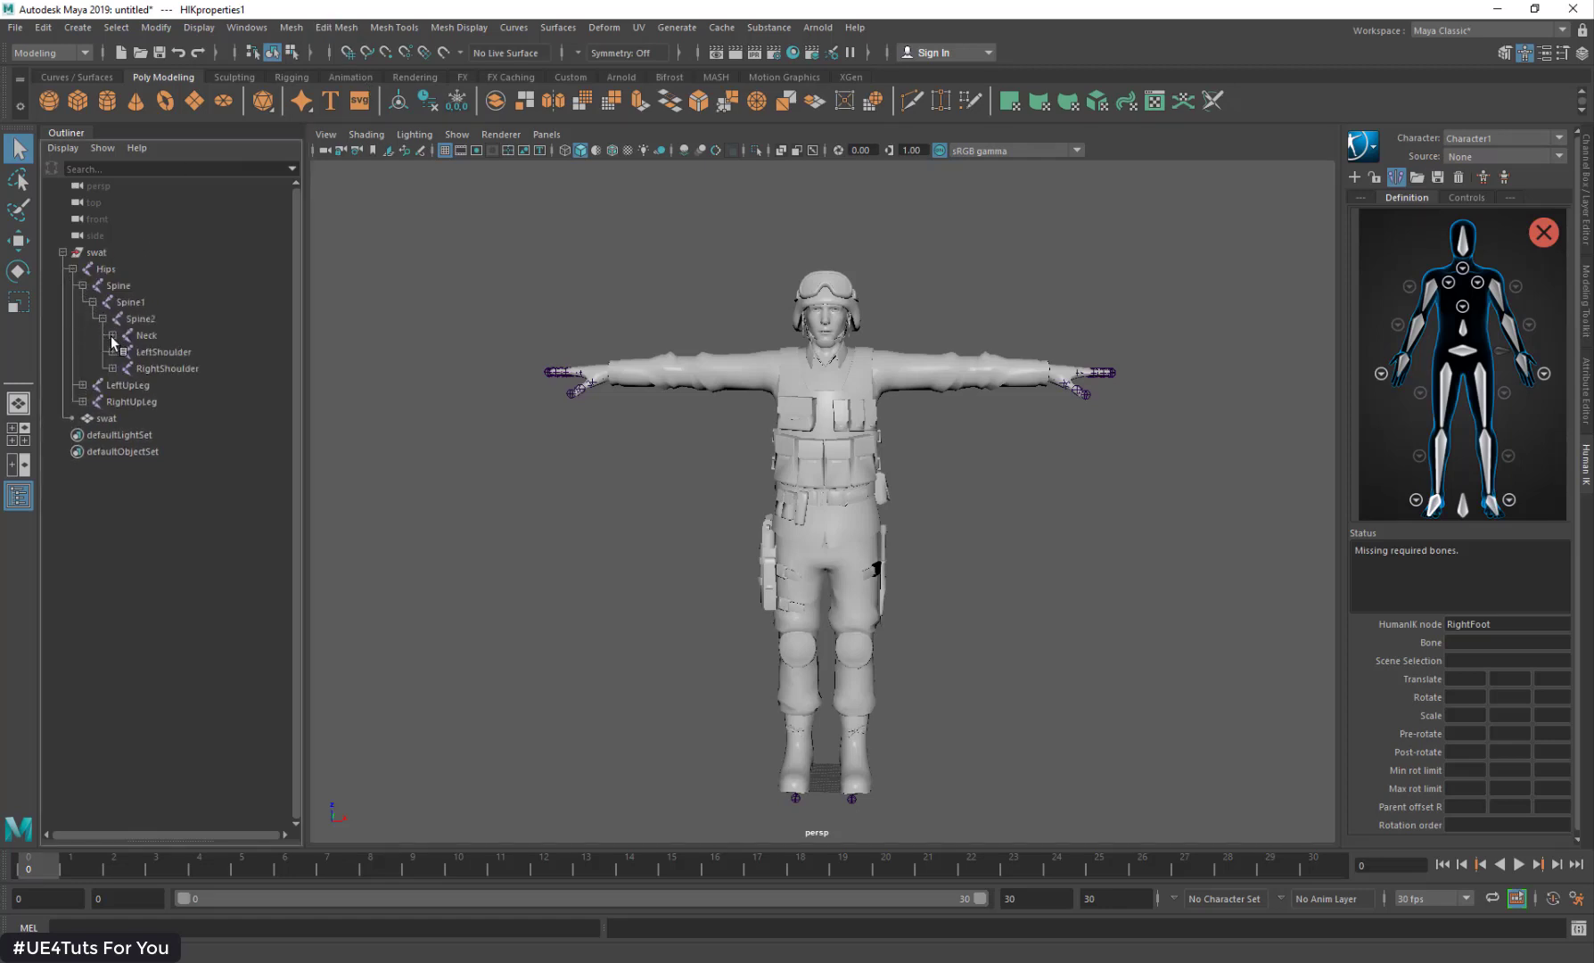
click(112, 335)
click(122, 351)
Step: Expand the left arm chain down to LeftHand and the left leg chain down to LeftToeBase
click(113, 385)
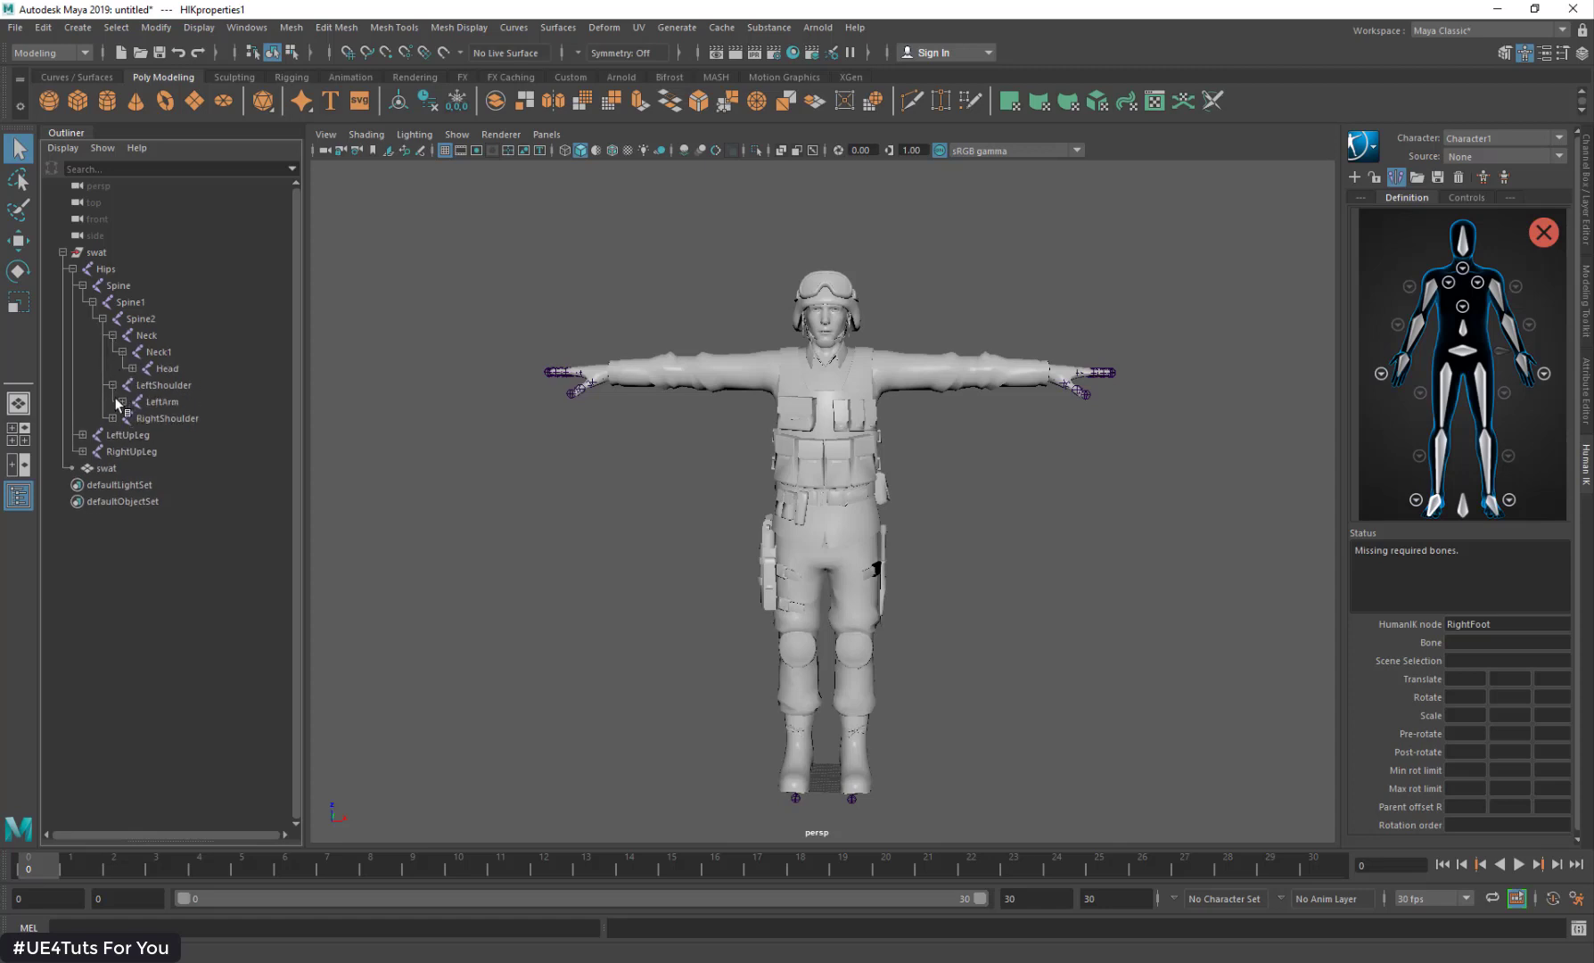
click(122, 401)
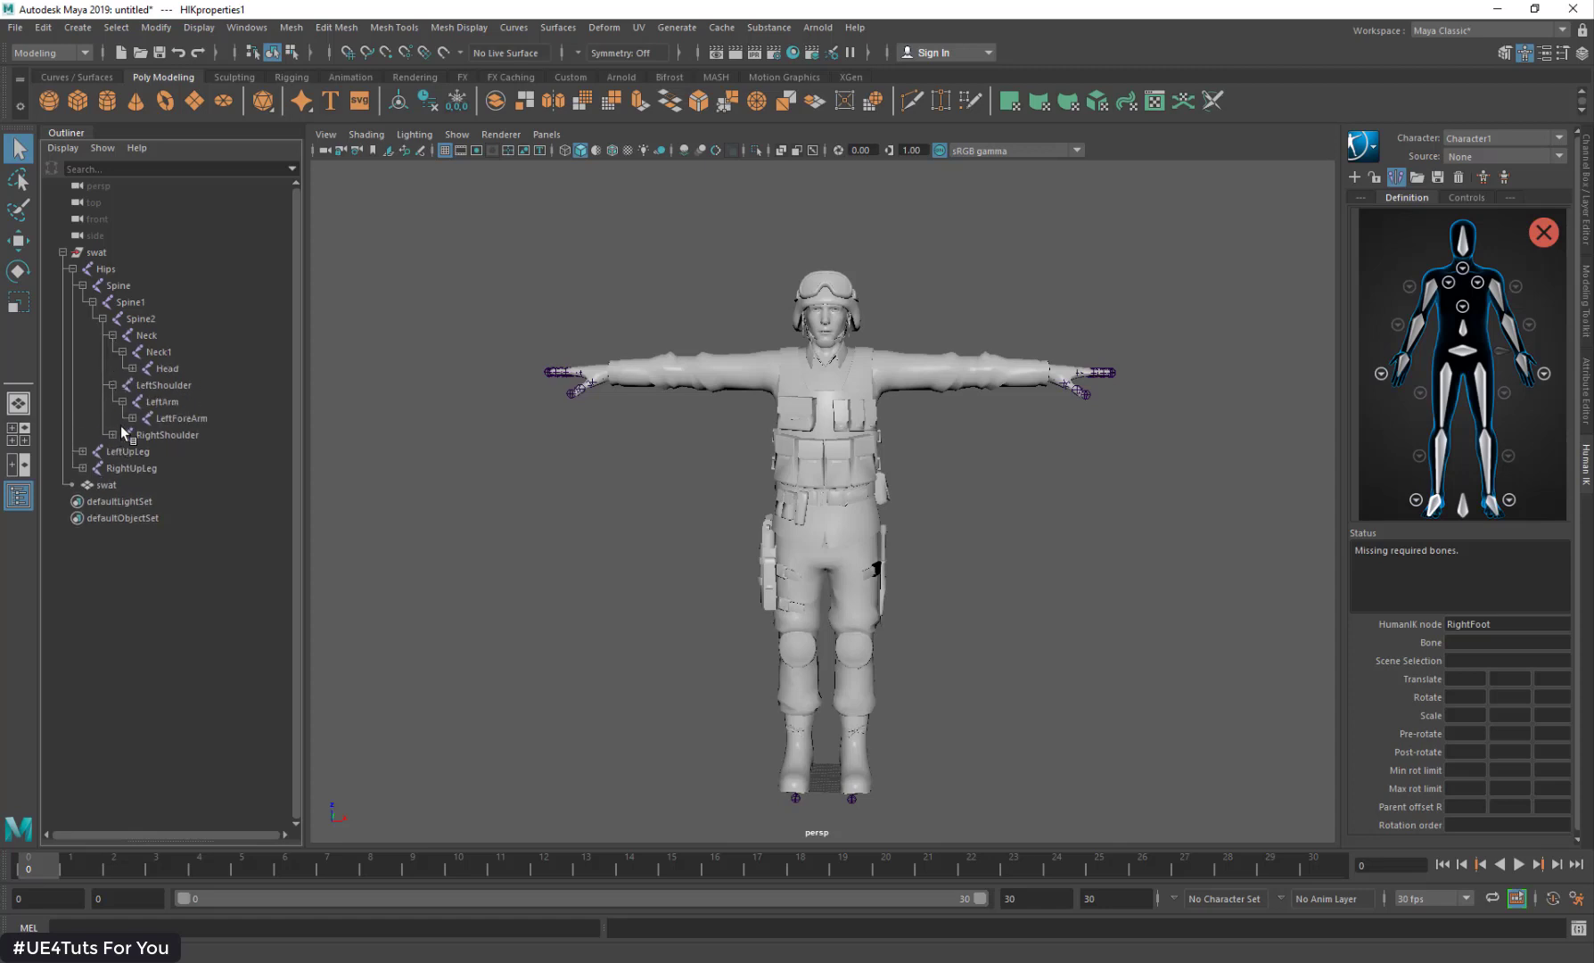
click(132, 418)
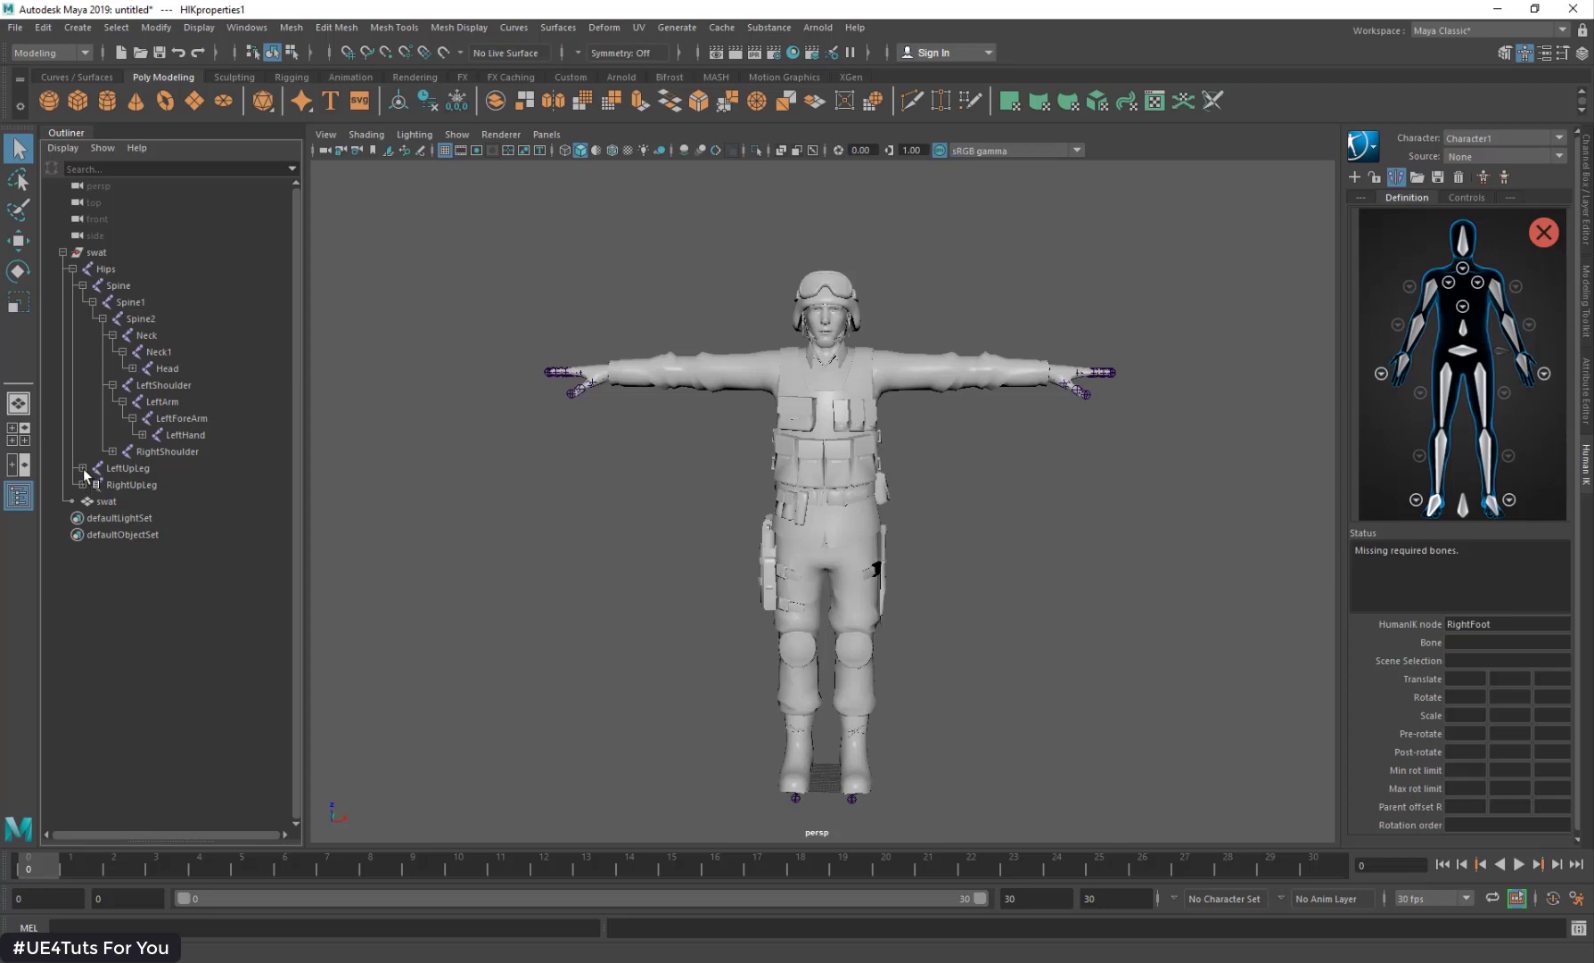
click(82, 468)
click(93, 484)
click(102, 501)
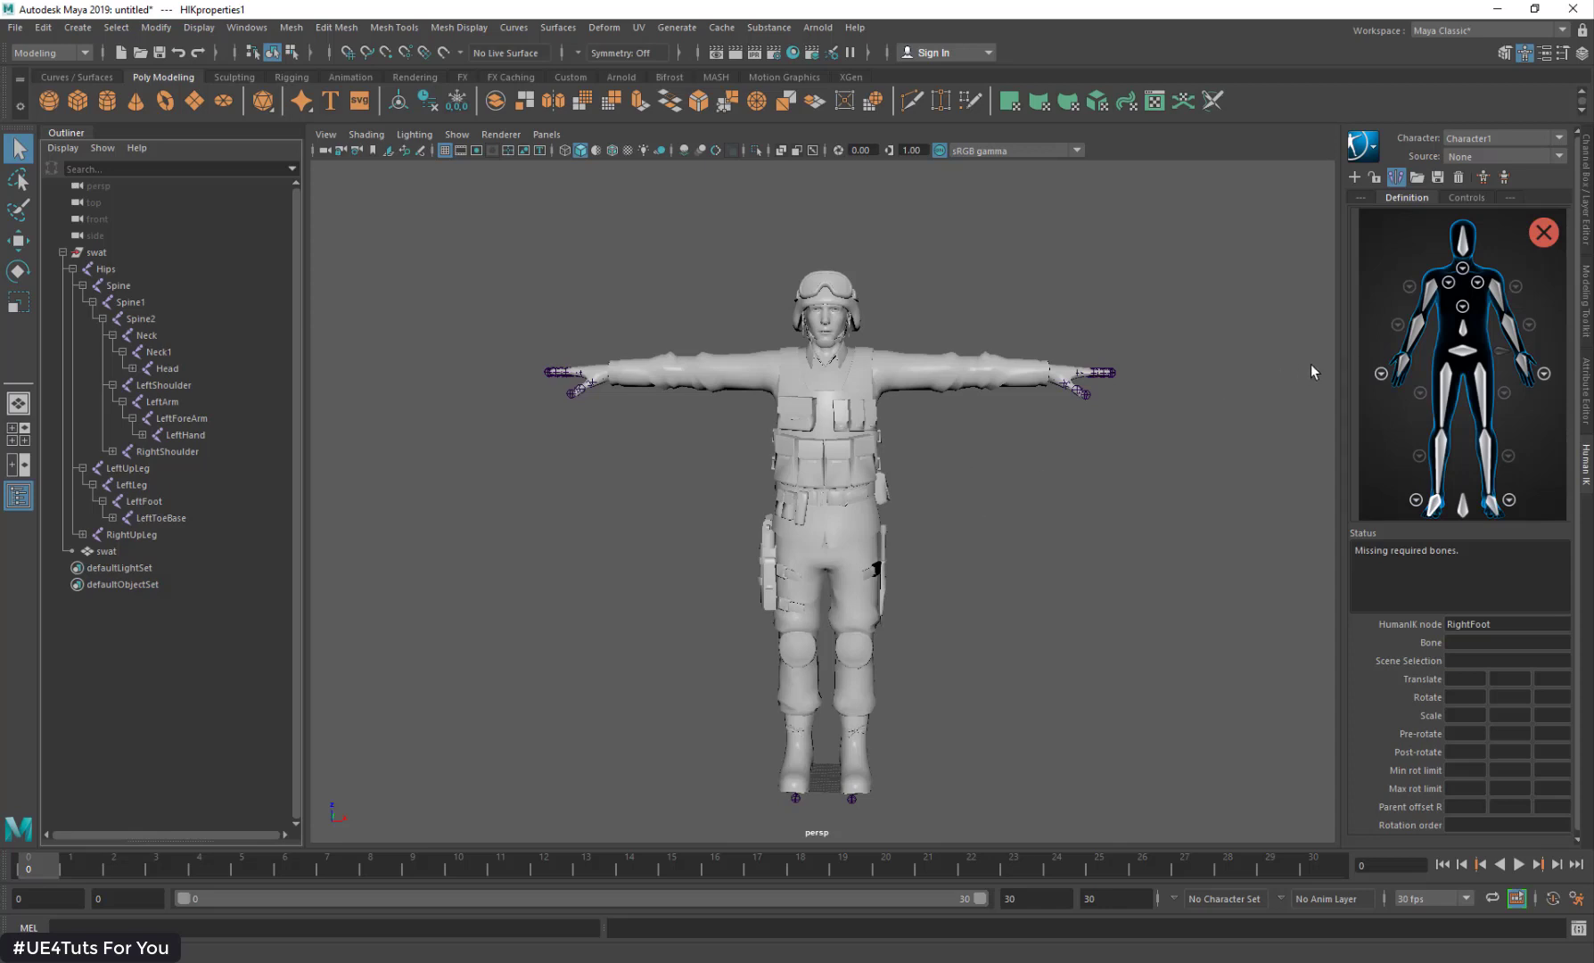
Step: Assign the Hips and Spine joints to the matching Hips and Spine nodes of the HumanIK definition
click(1460, 356)
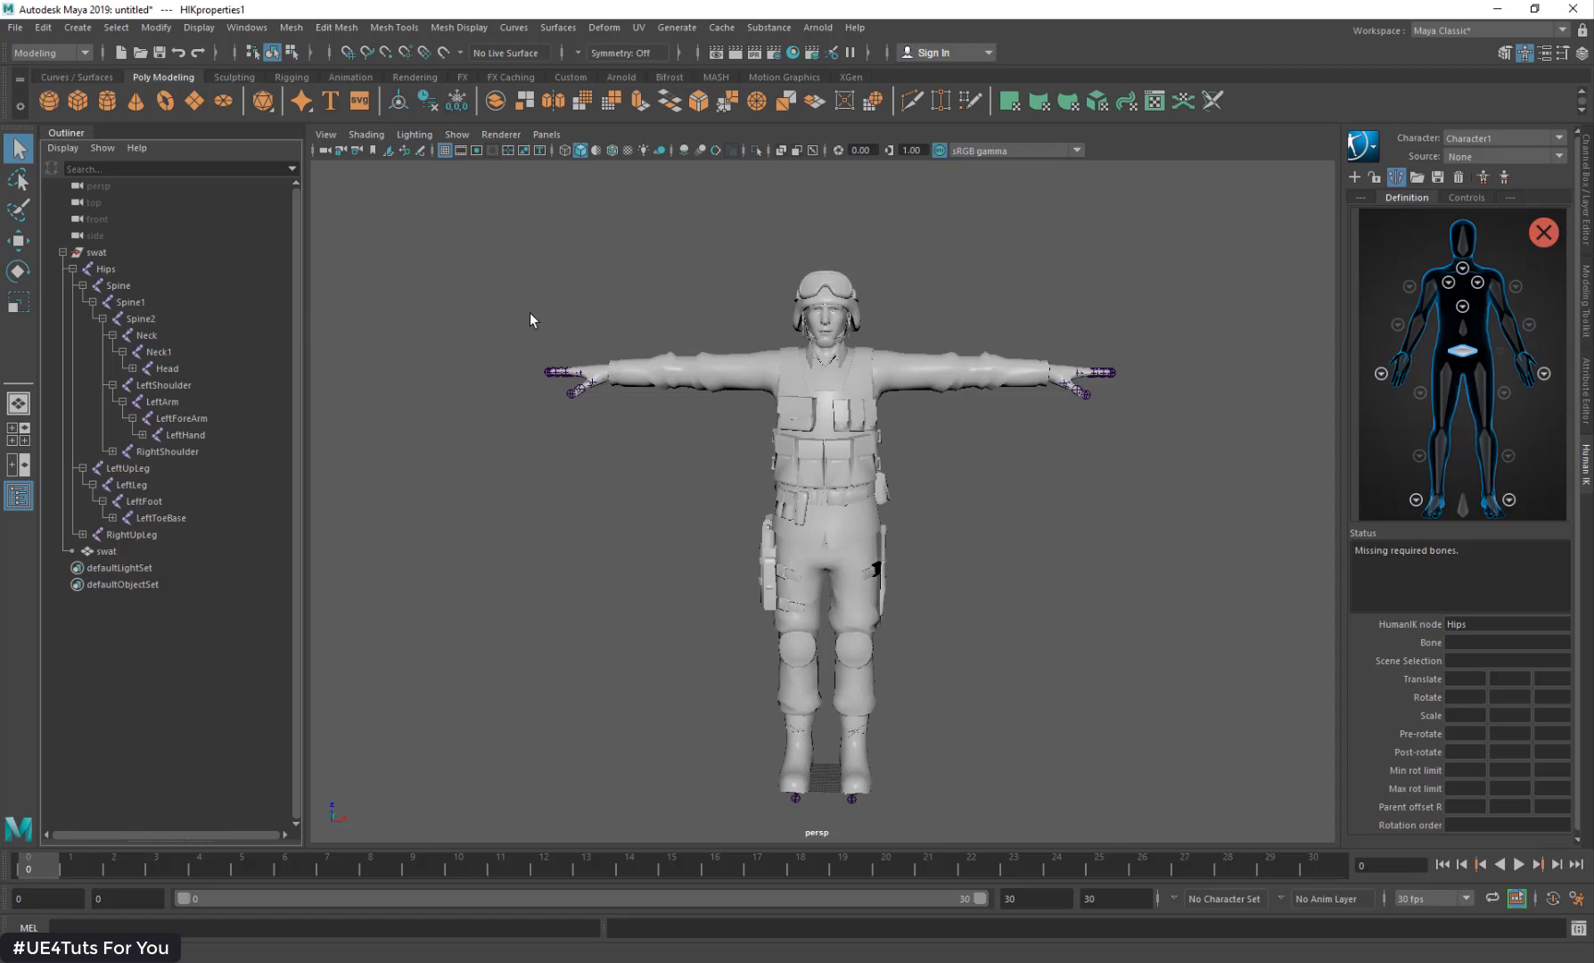
click(105, 268)
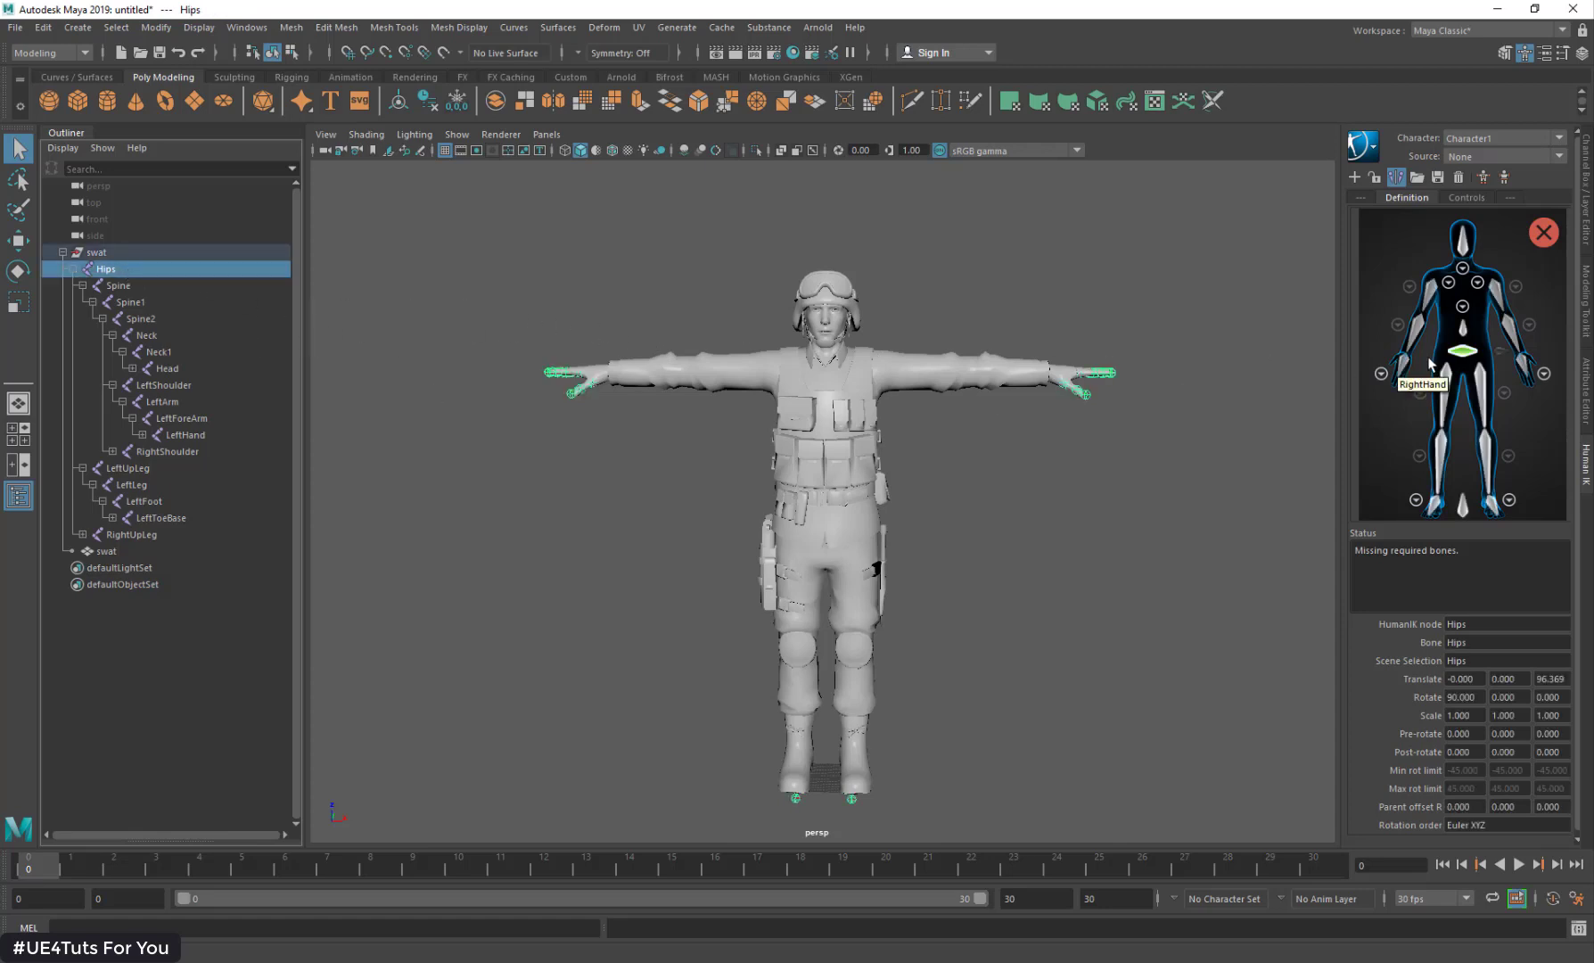
click(1462, 339)
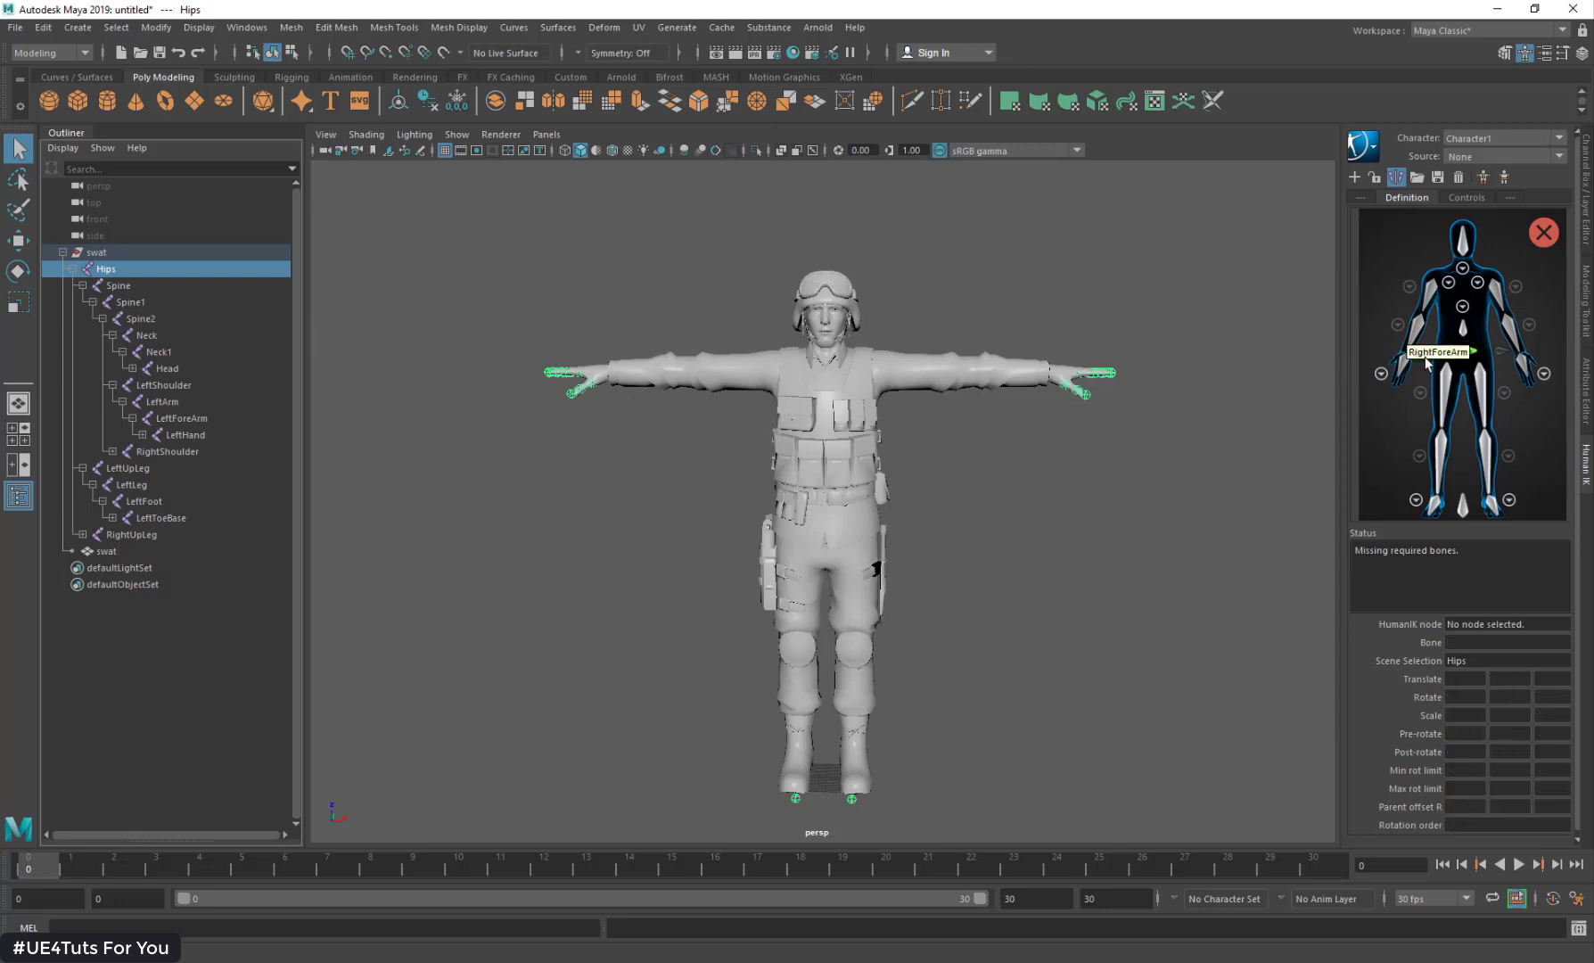
click(1463, 332)
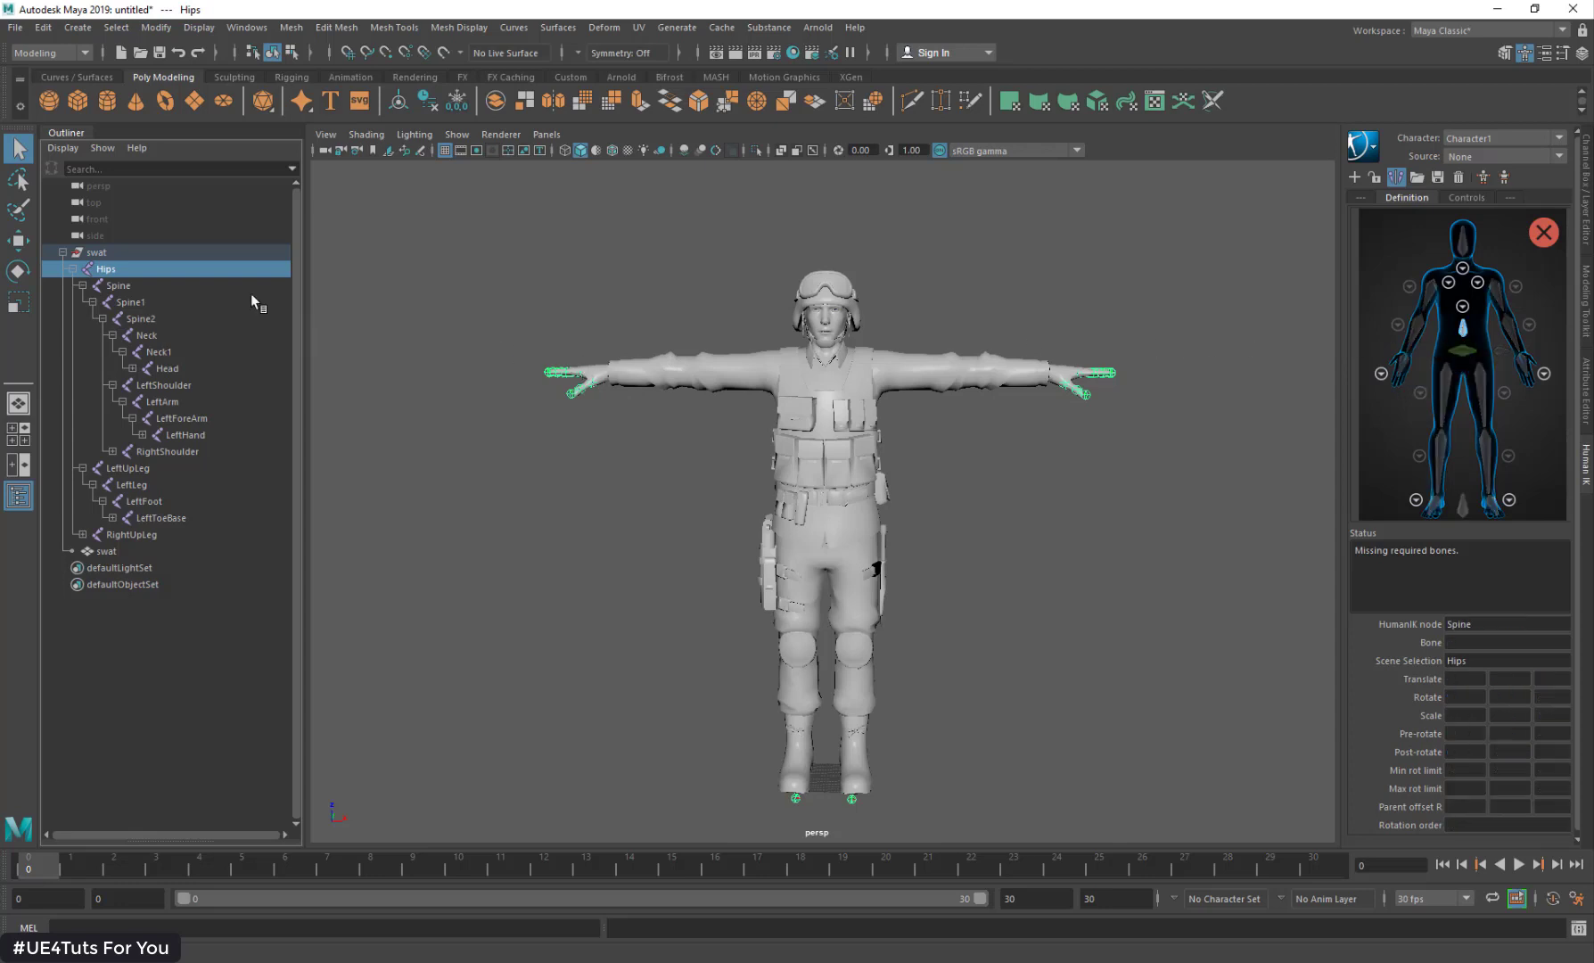
click(145, 283)
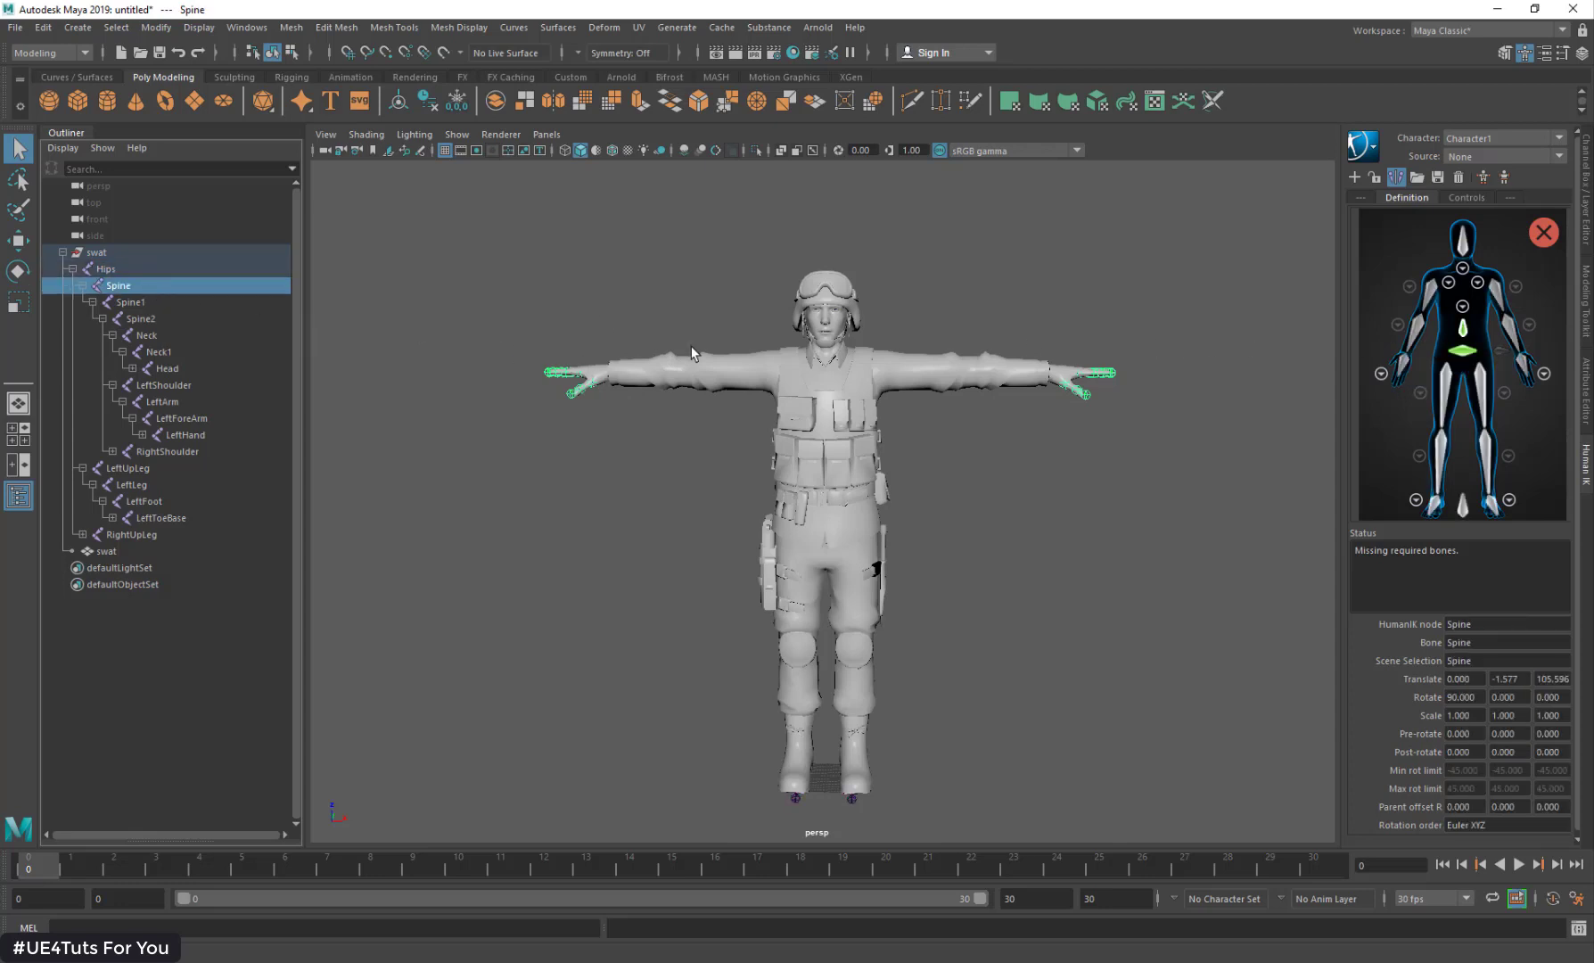
Step: In the detailed spine view, assign the Spine1 and Spine2 joints to their matching nodes, and return to the full body
click(1461, 306)
click(1462, 463)
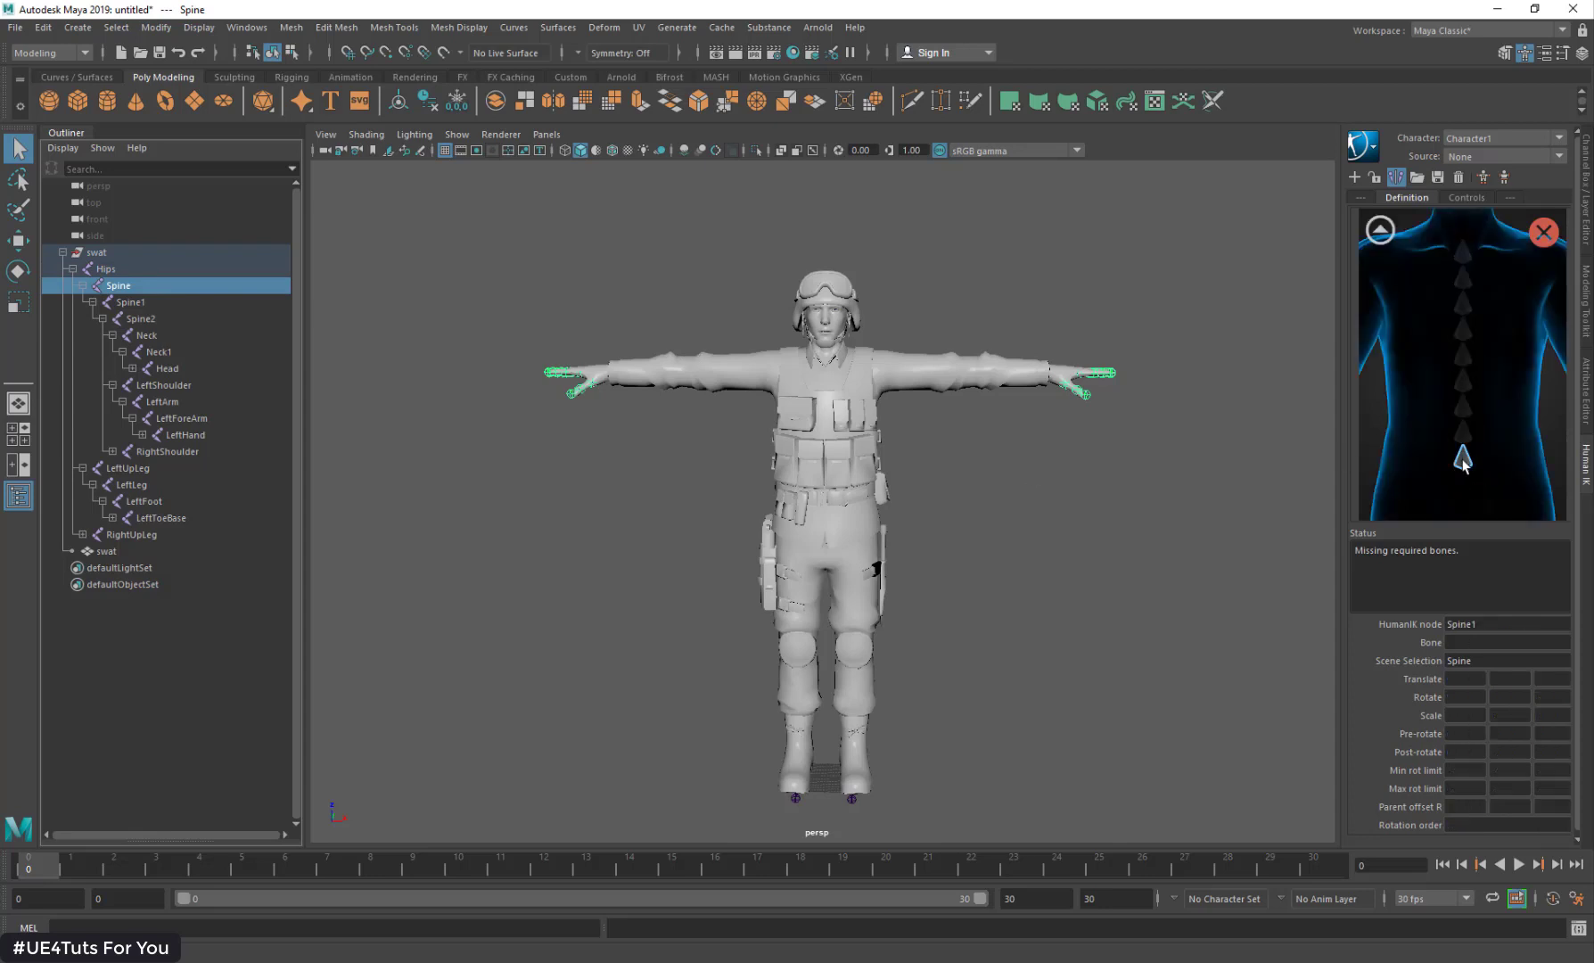
click(134, 302)
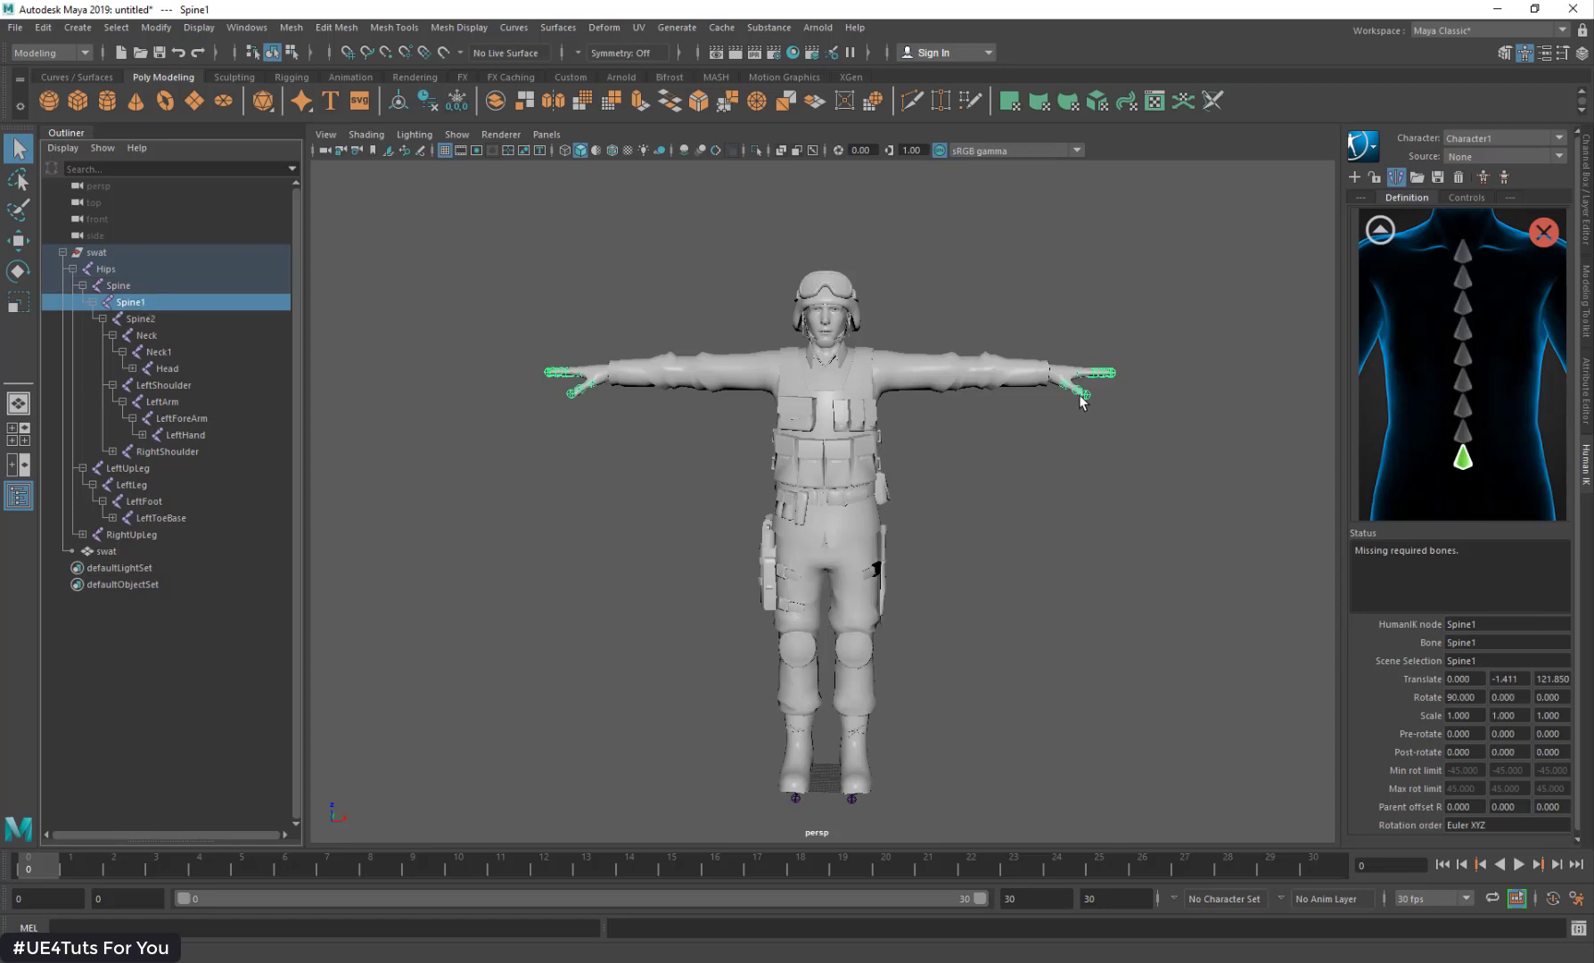
click(1463, 431)
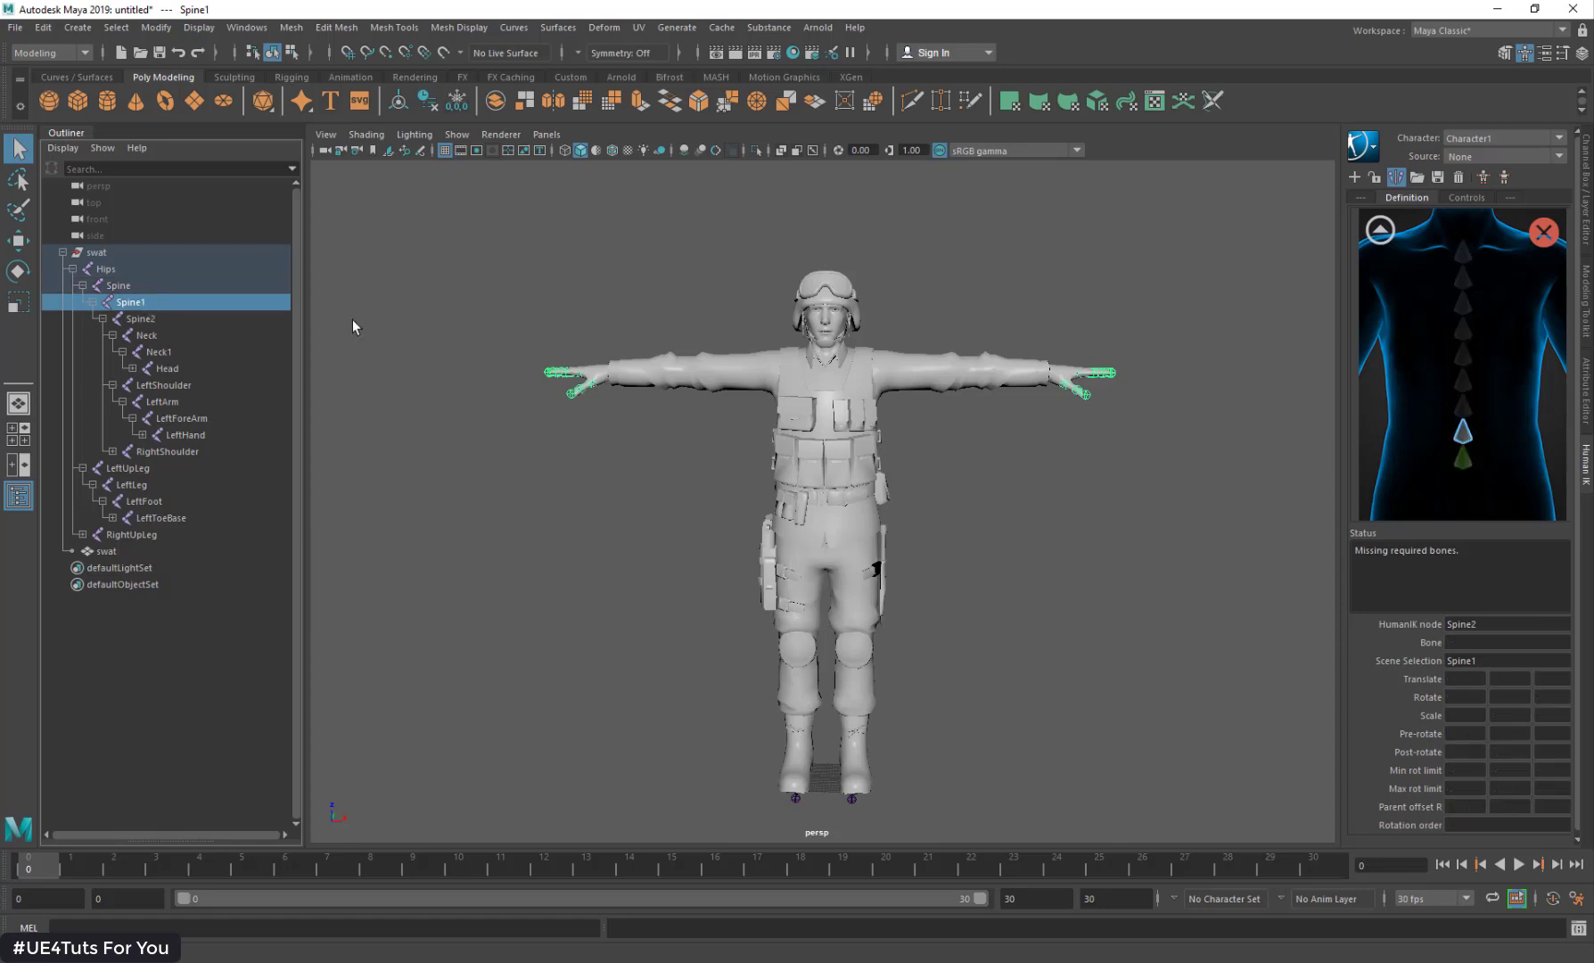
click(141, 320)
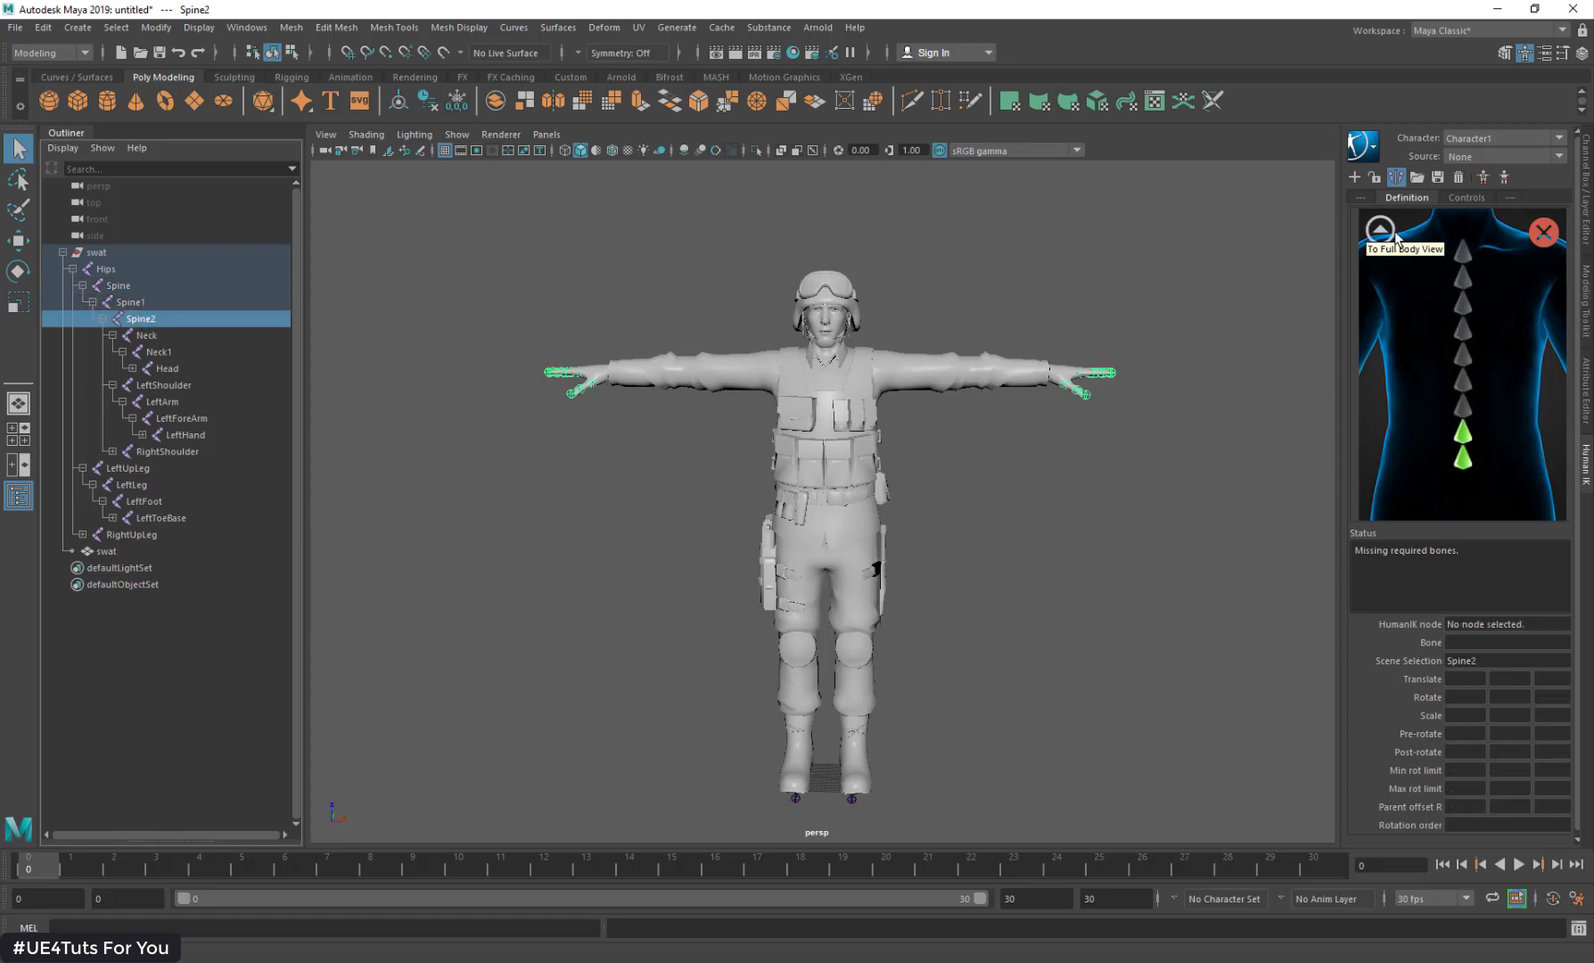
click(1380, 230)
Step: Assign the Neck and Neck1 joints in the detailed neck view and the Head joint in the full body view
click(1462, 269)
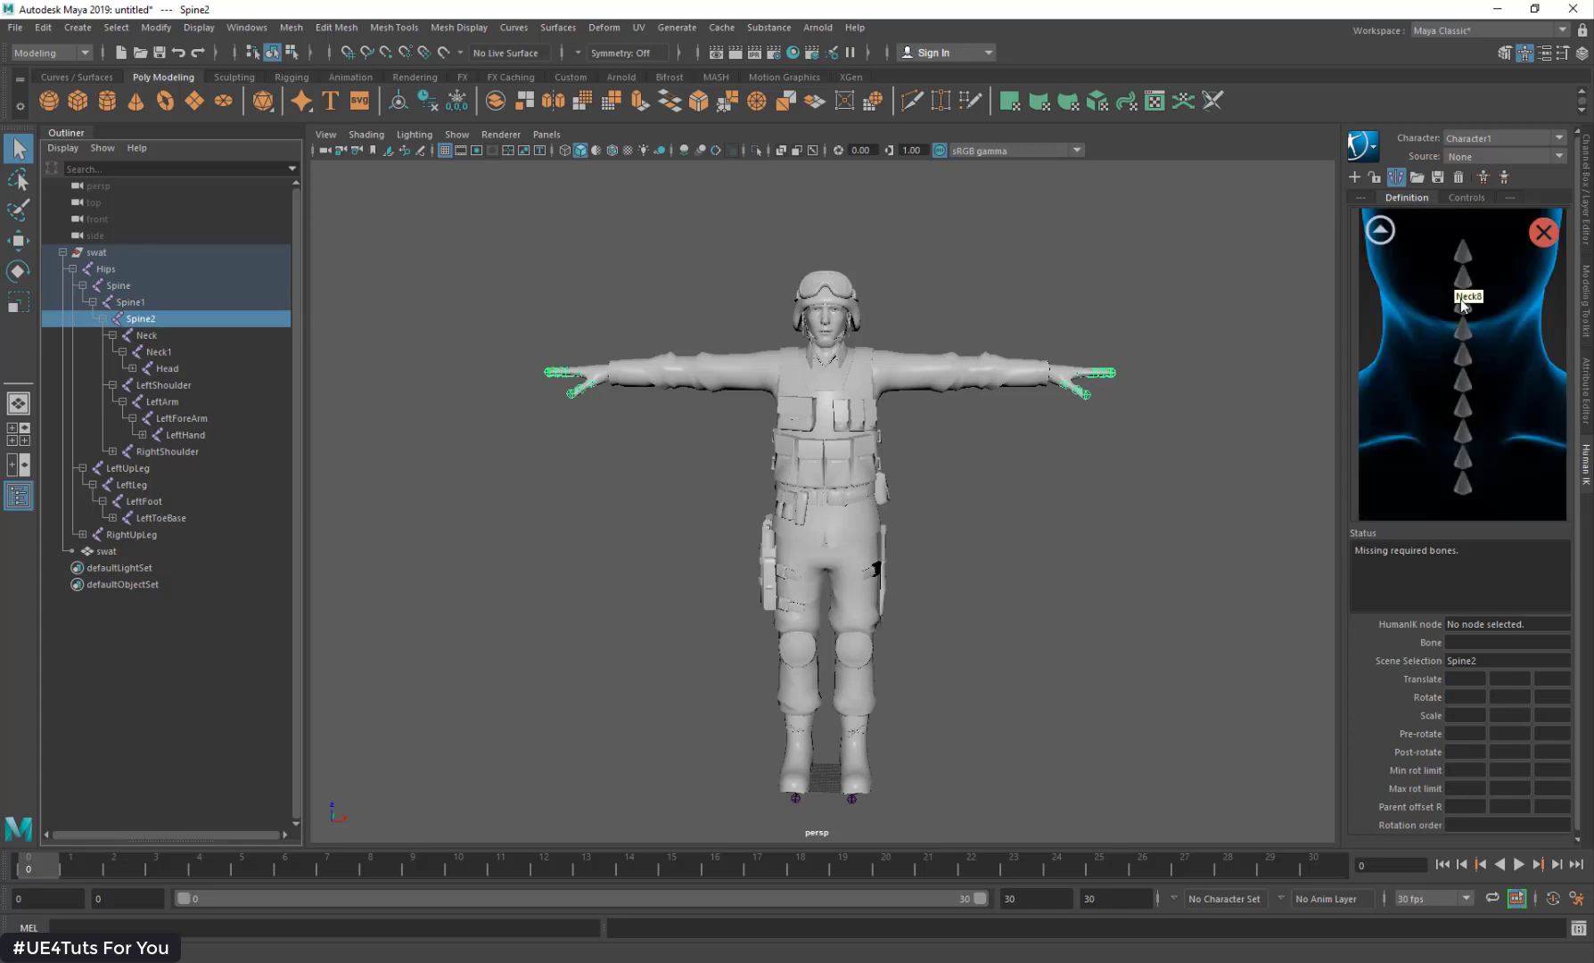
click(1463, 482)
click(177, 335)
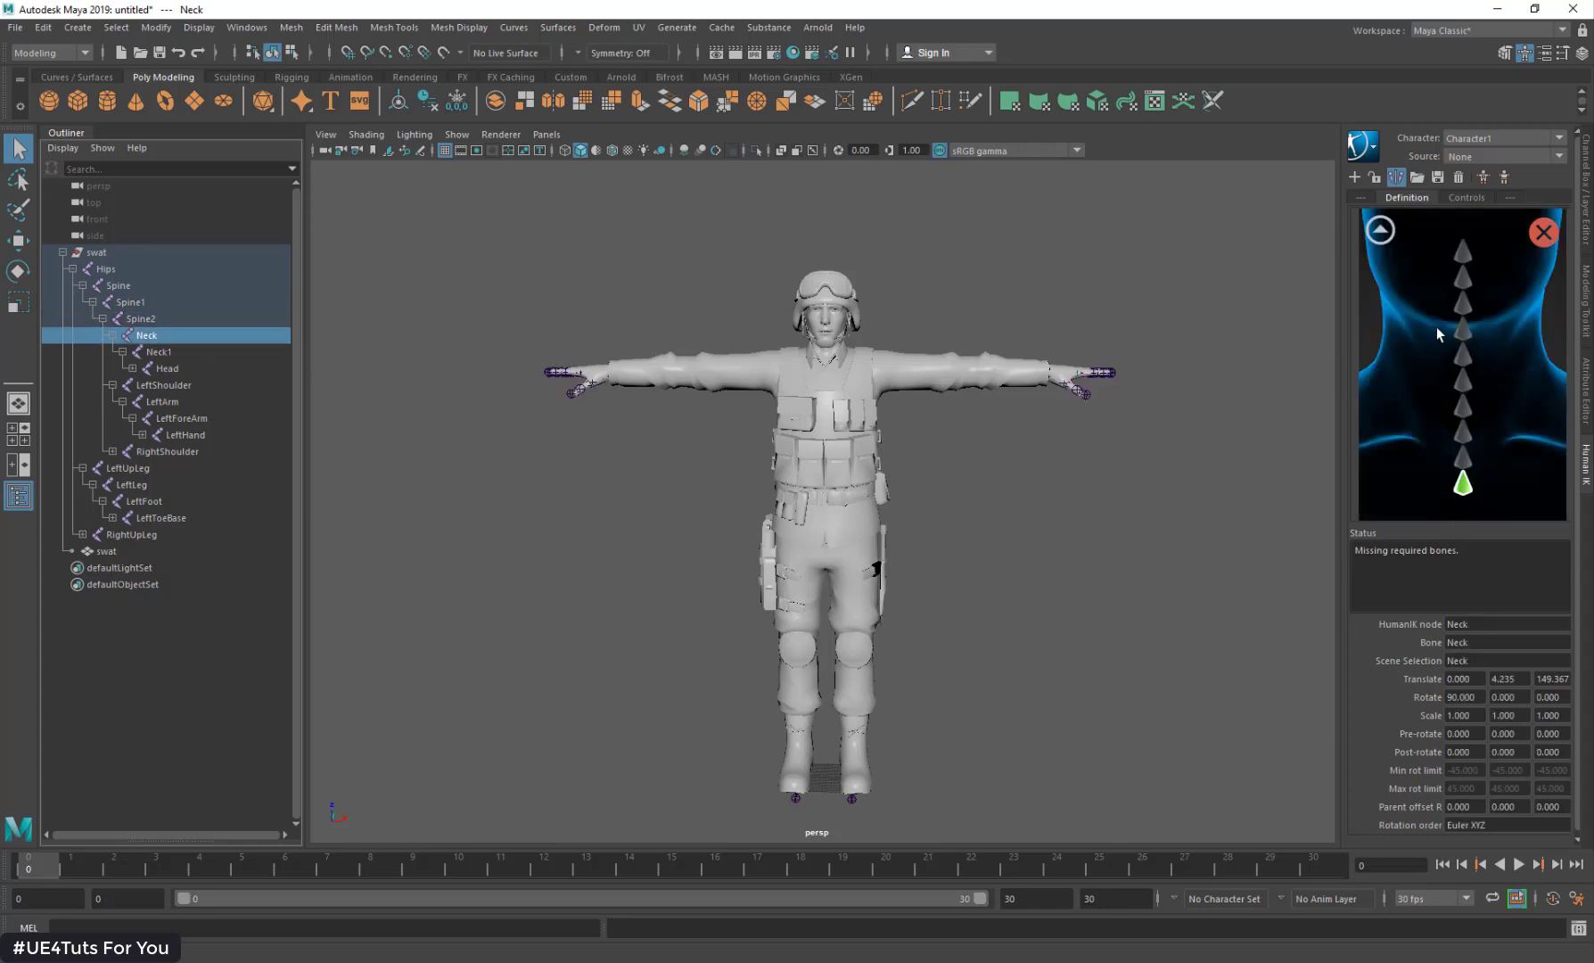
click(1462, 458)
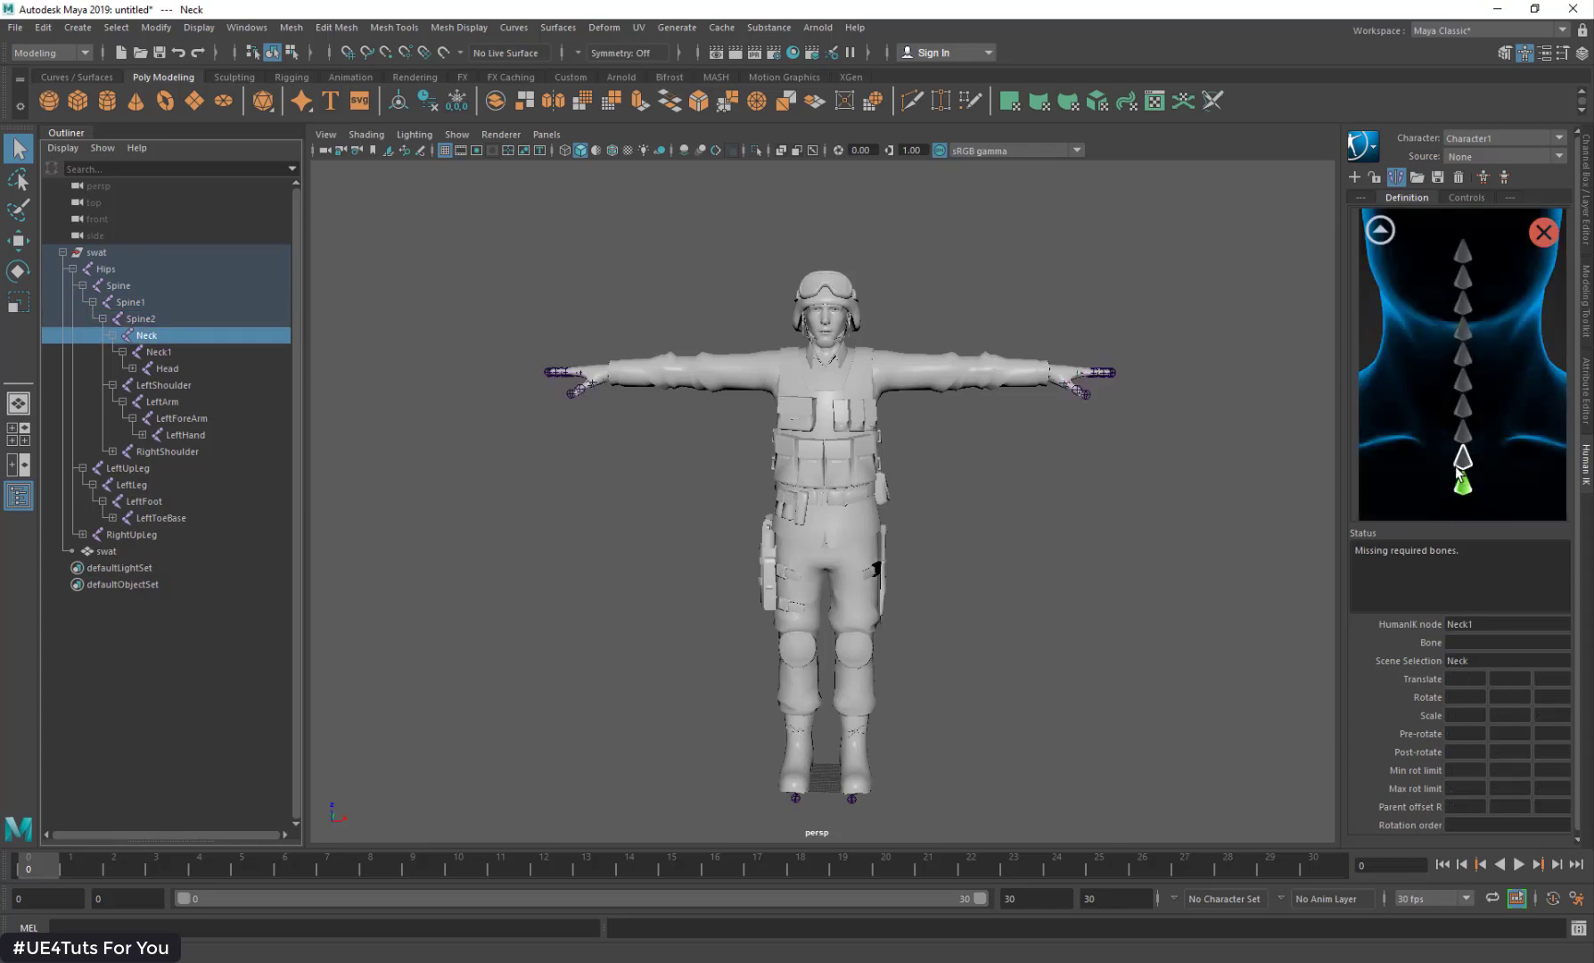
click(165, 353)
click(1373, 233)
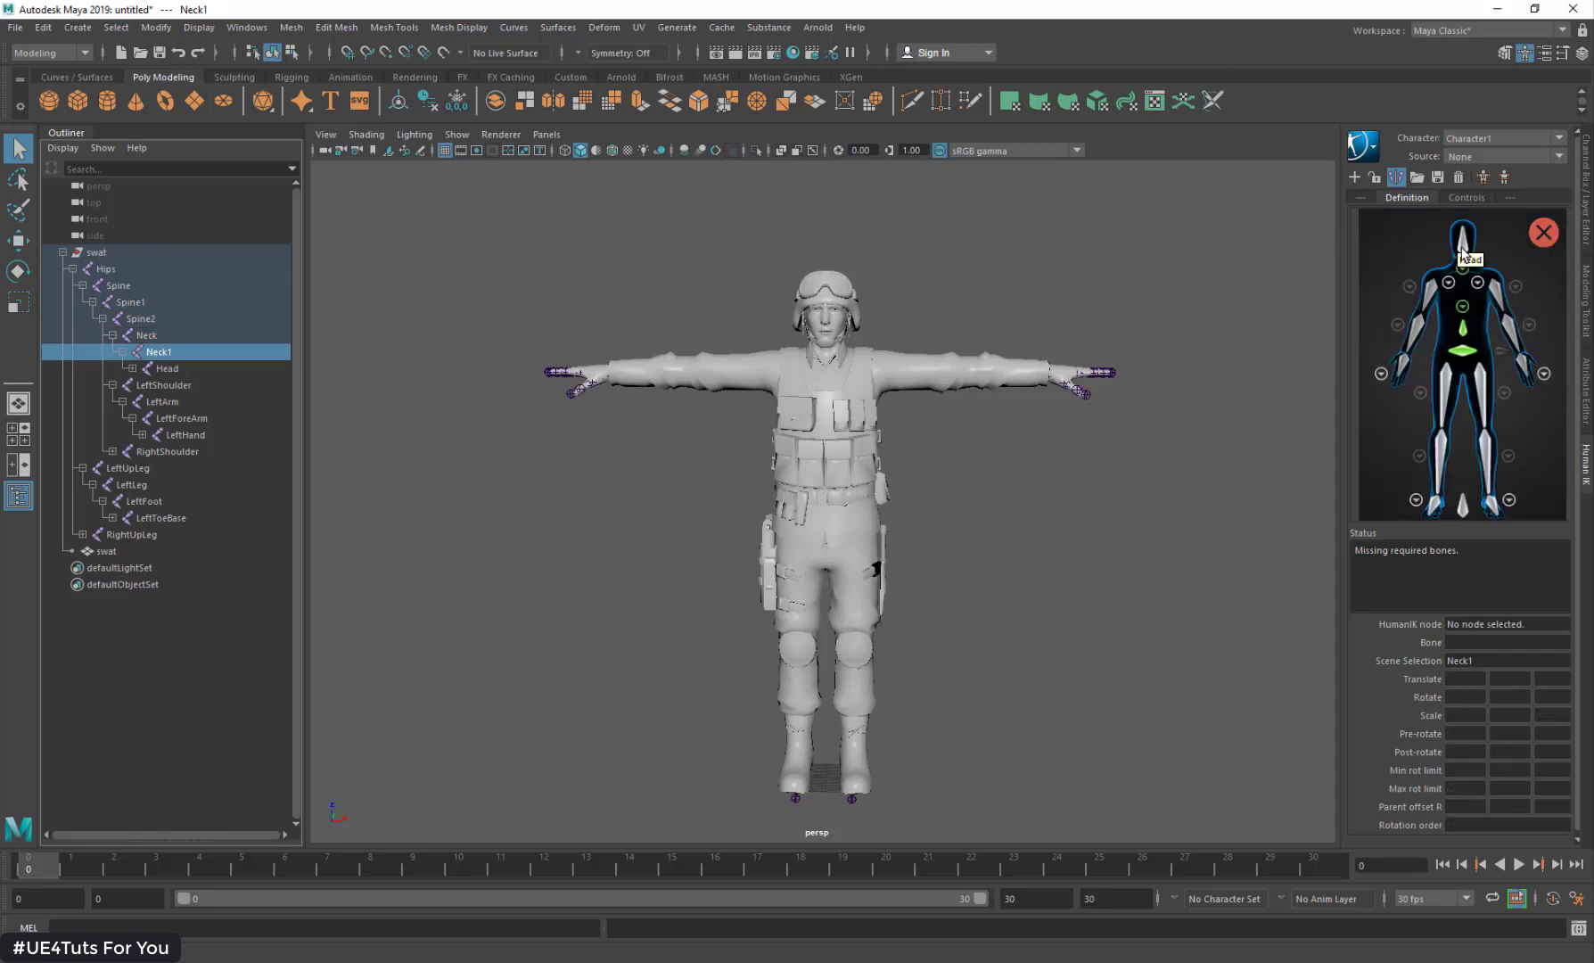
click(173, 371)
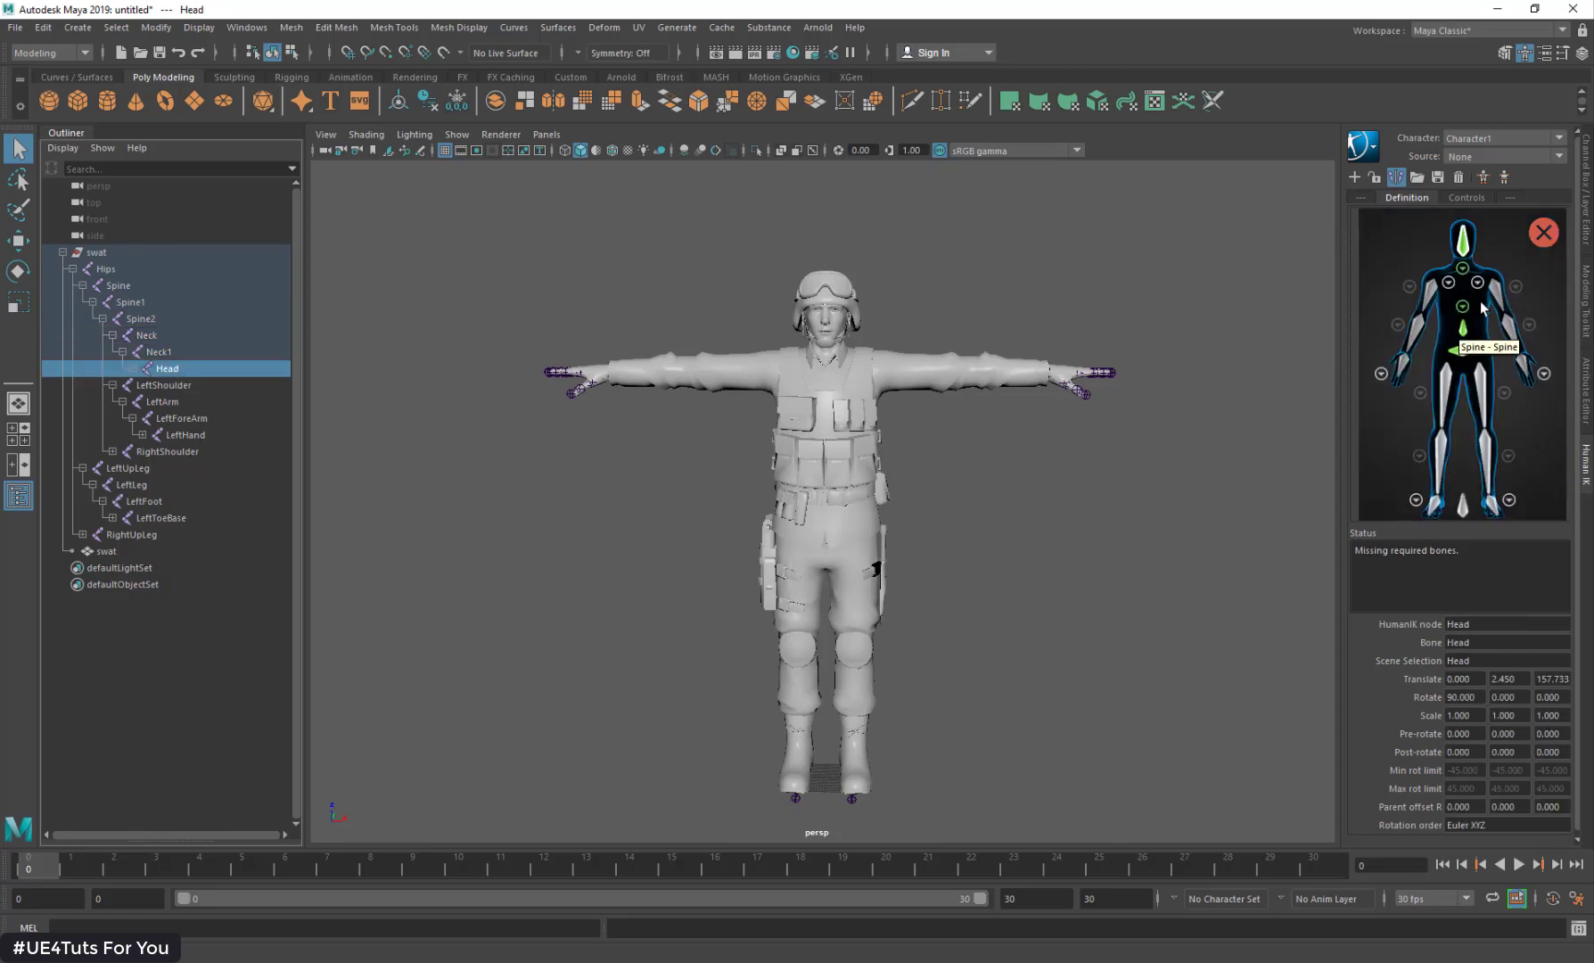
Step: Assign the LeftShoulder joint to its matching node in the detailed shoulder view, and return to the full body
click(1476, 285)
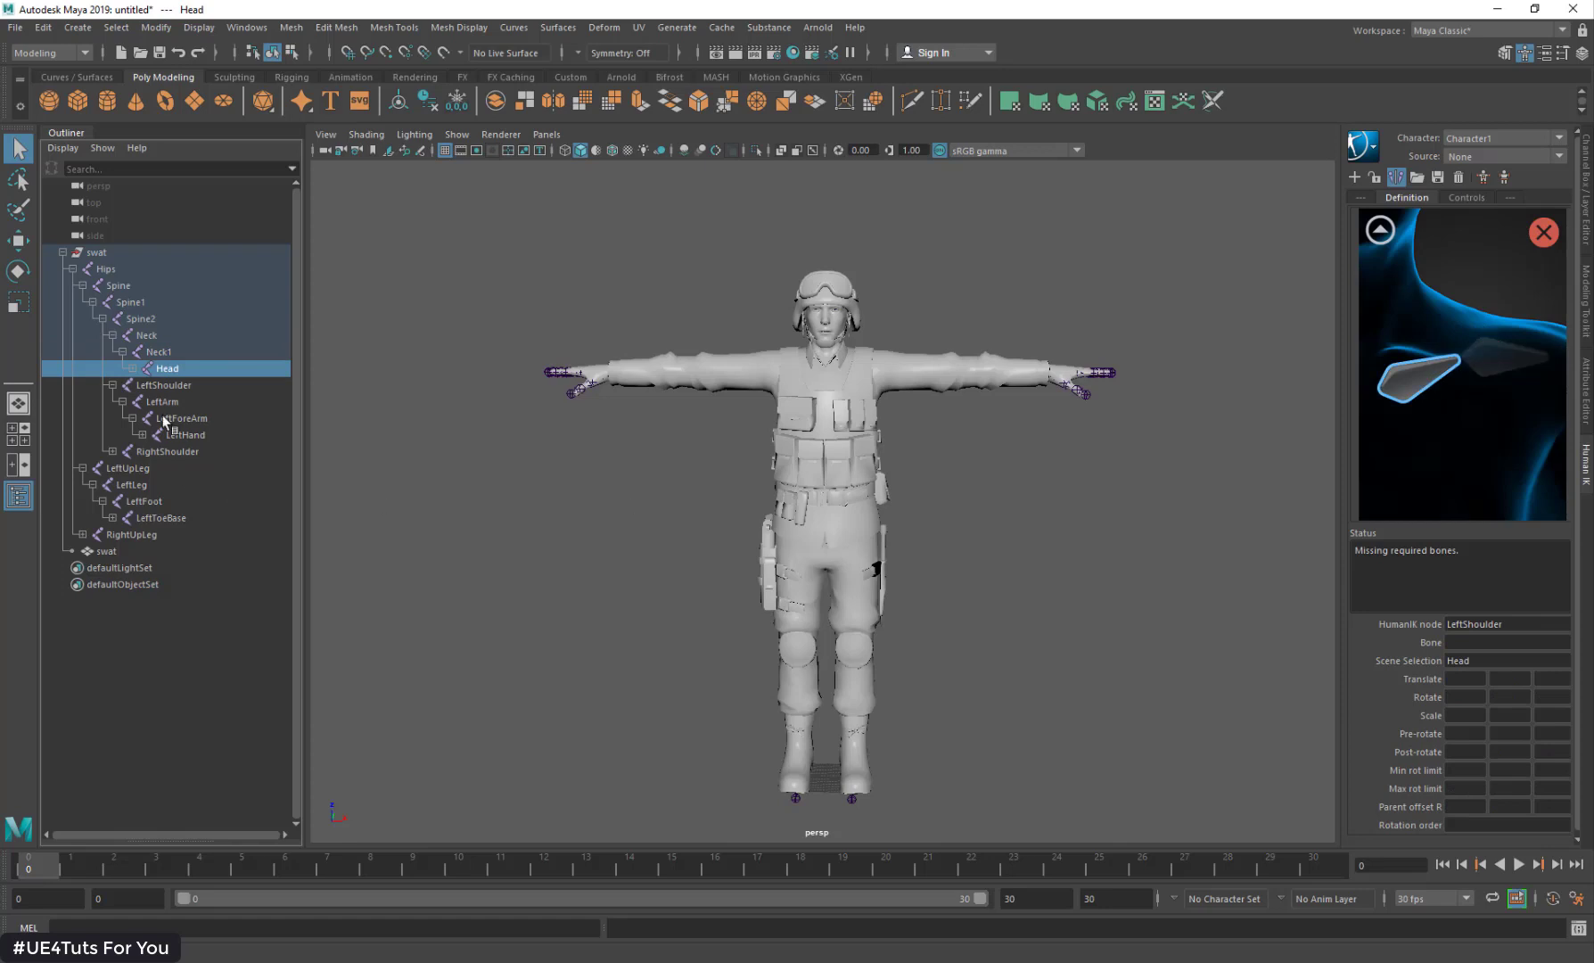
click(165, 385)
click(1380, 230)
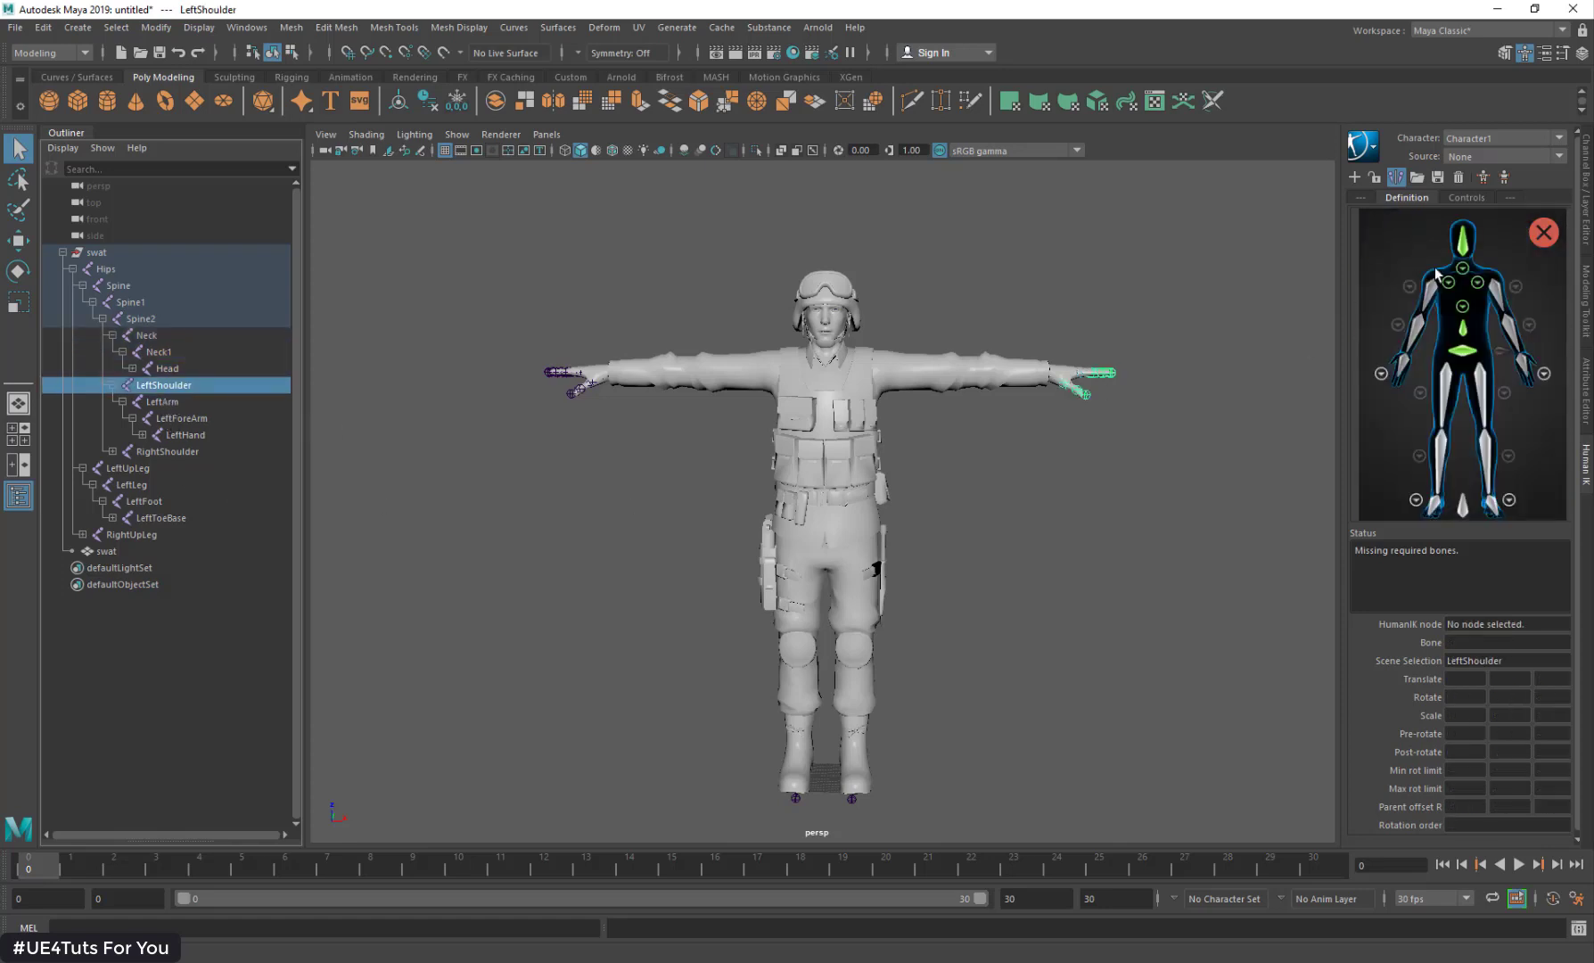
Step: Assign the LeftArm, LeftForeArm and LeftHand joints to their matching nodes in the HumanIK definition
click(1495, 294)
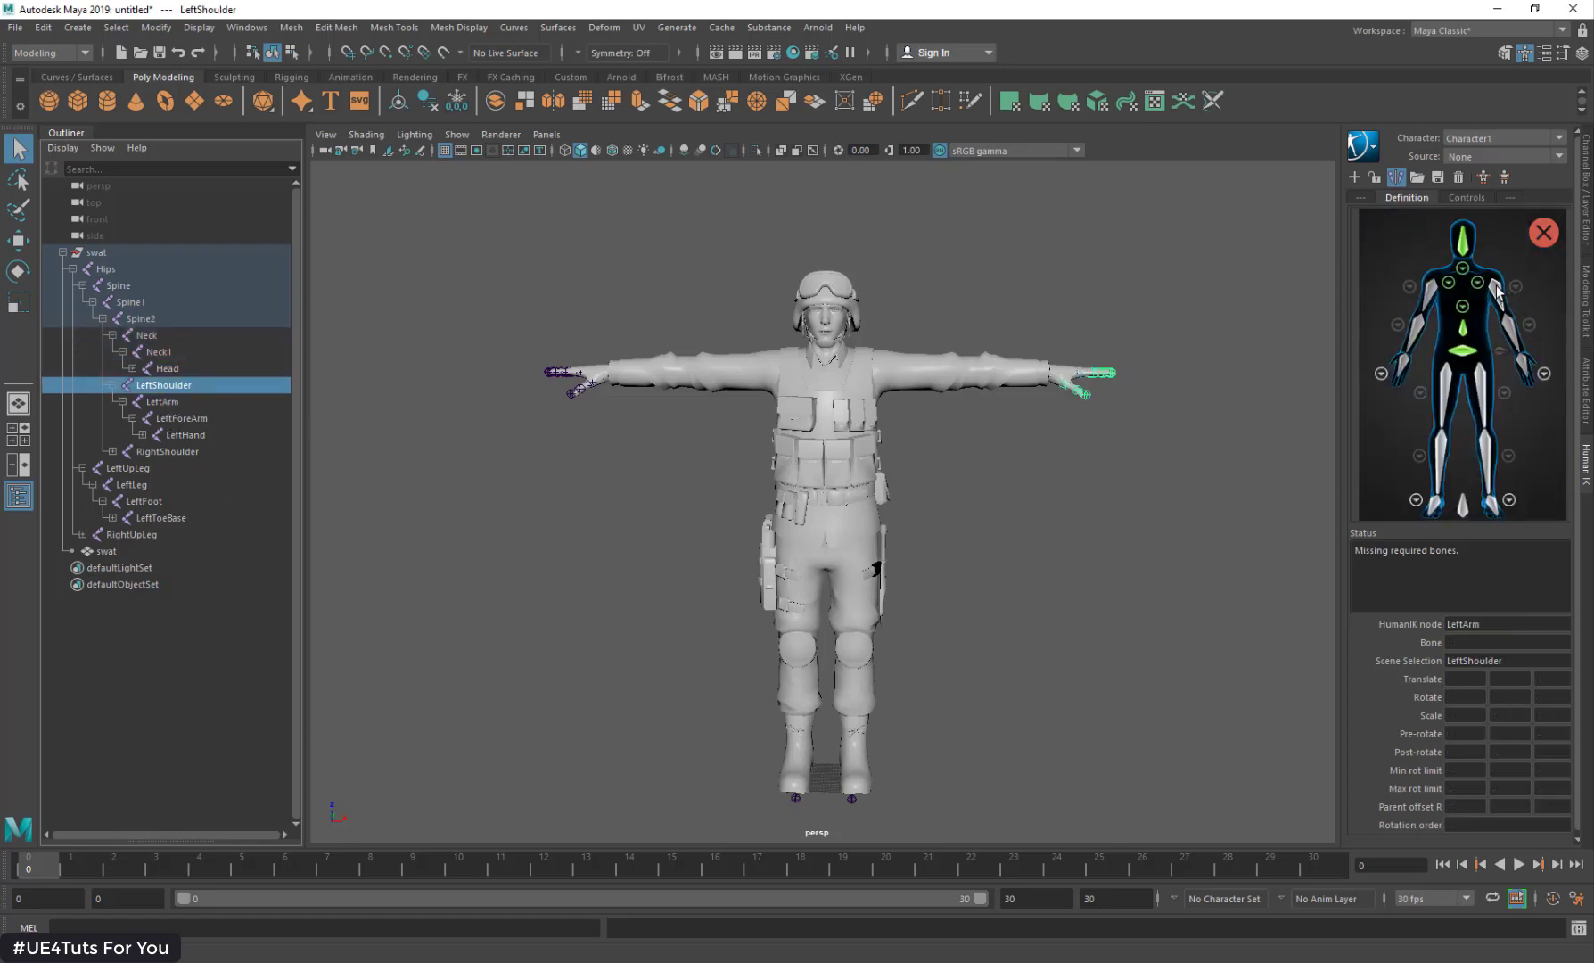
click(162, 401)
click(1513, 341)
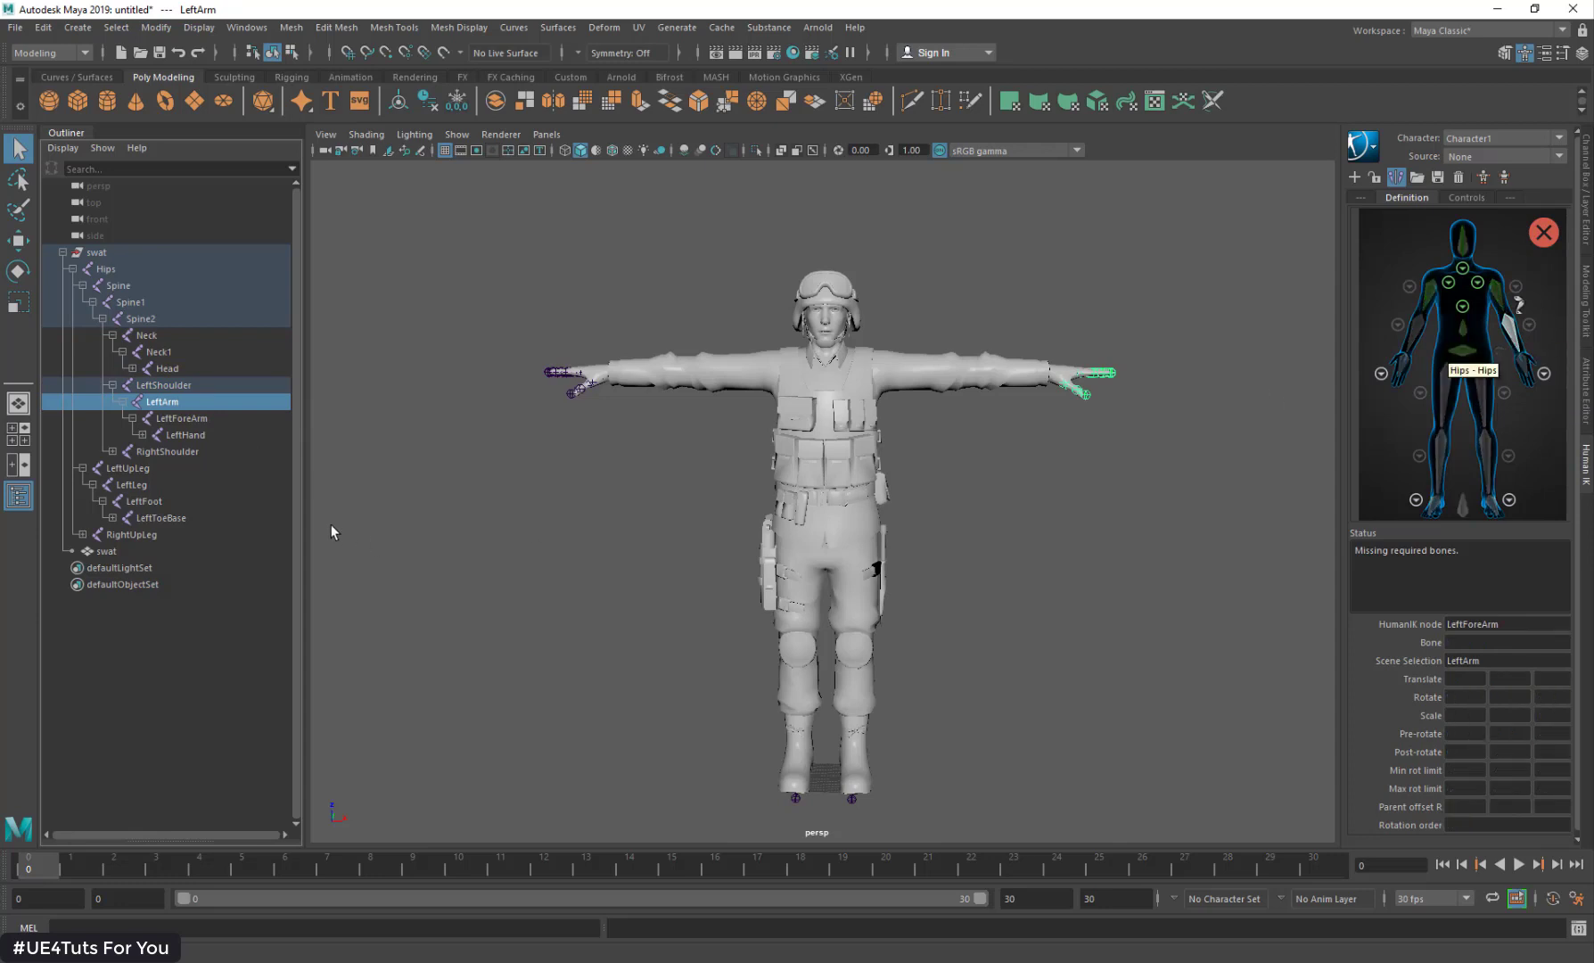
click(217, 420)
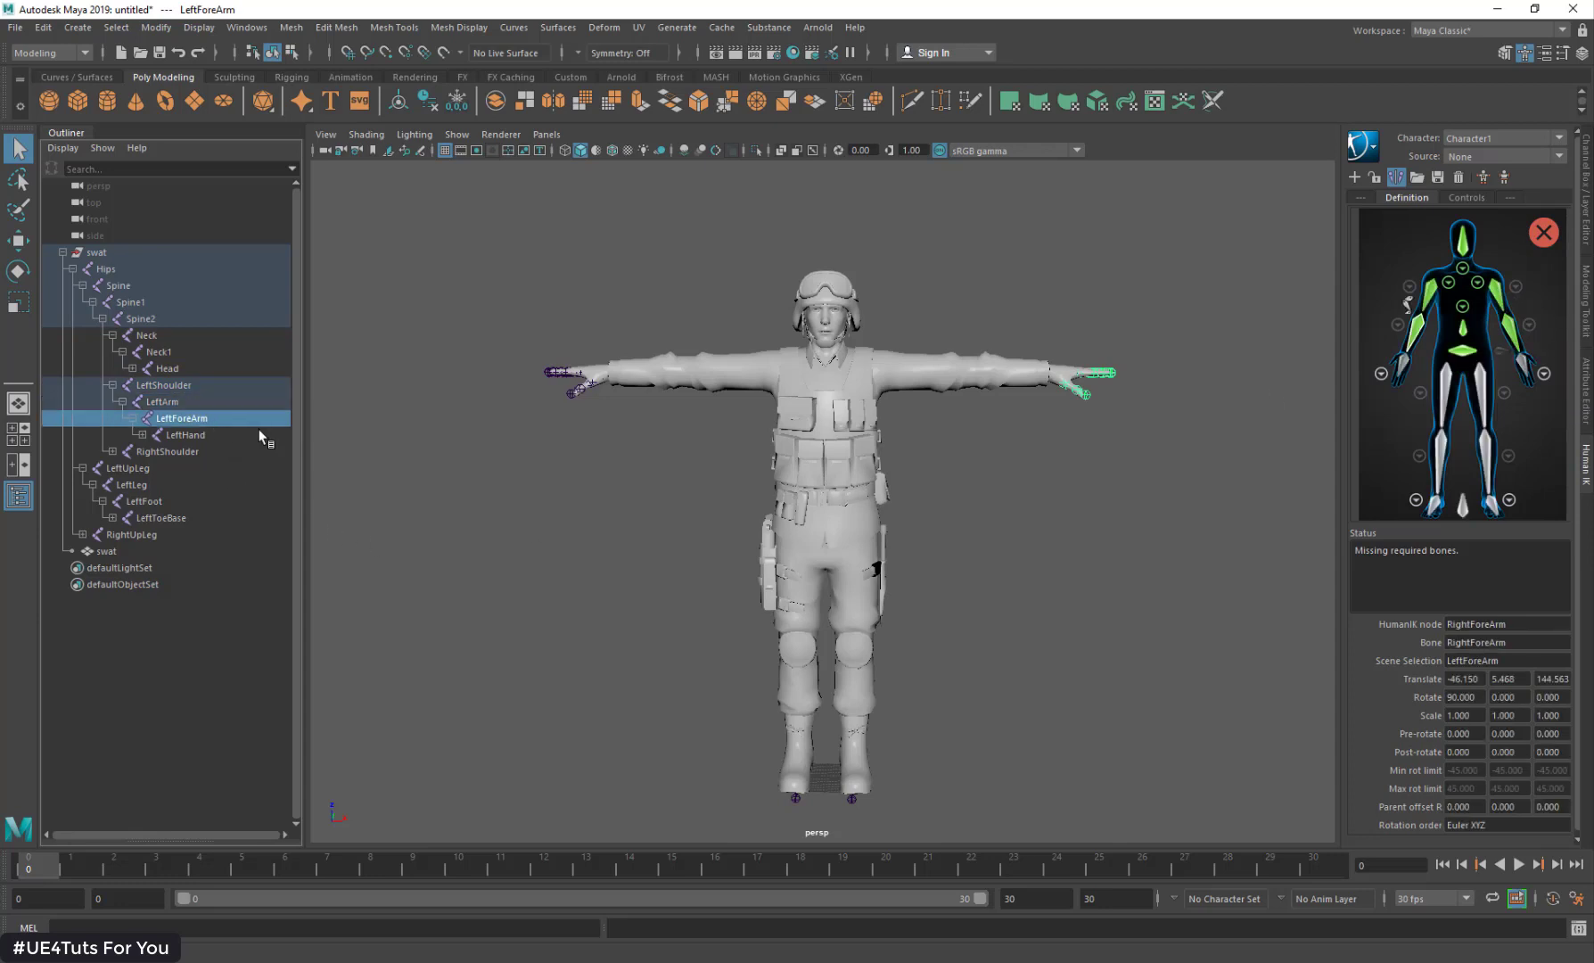
click(1523, 364)
click(207, 436)
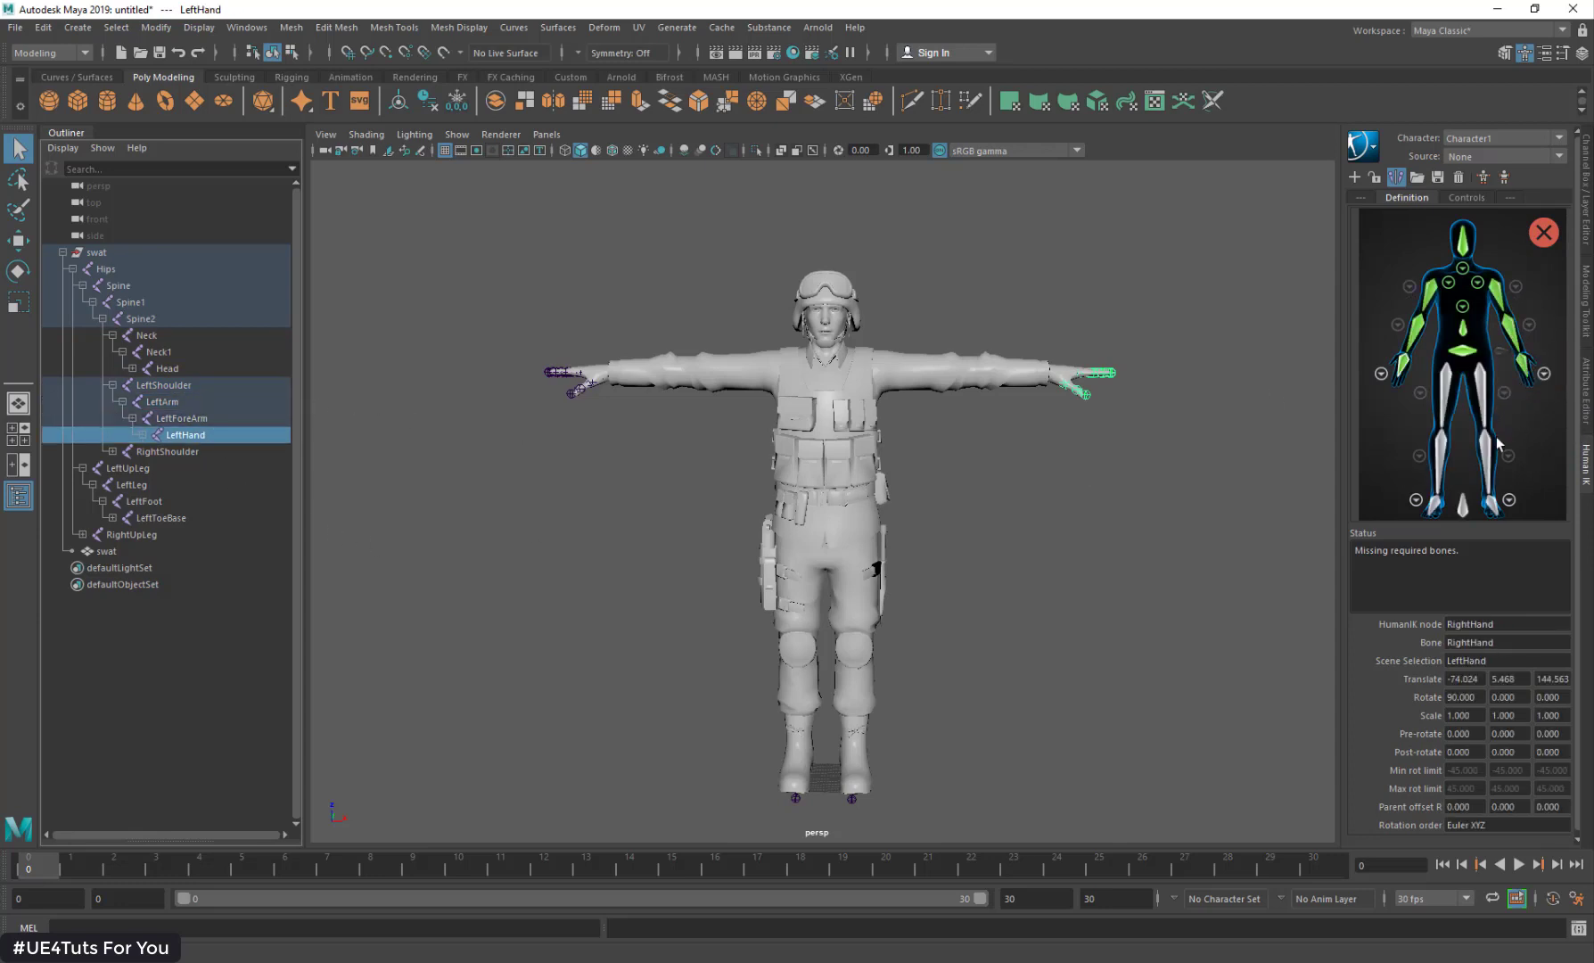
Step: Assign the LeftUpLeg, LeftLeg and LeftFoot joints to their matching nodes in the HumanIK definition
click(1482, 405)
click(156, 471)
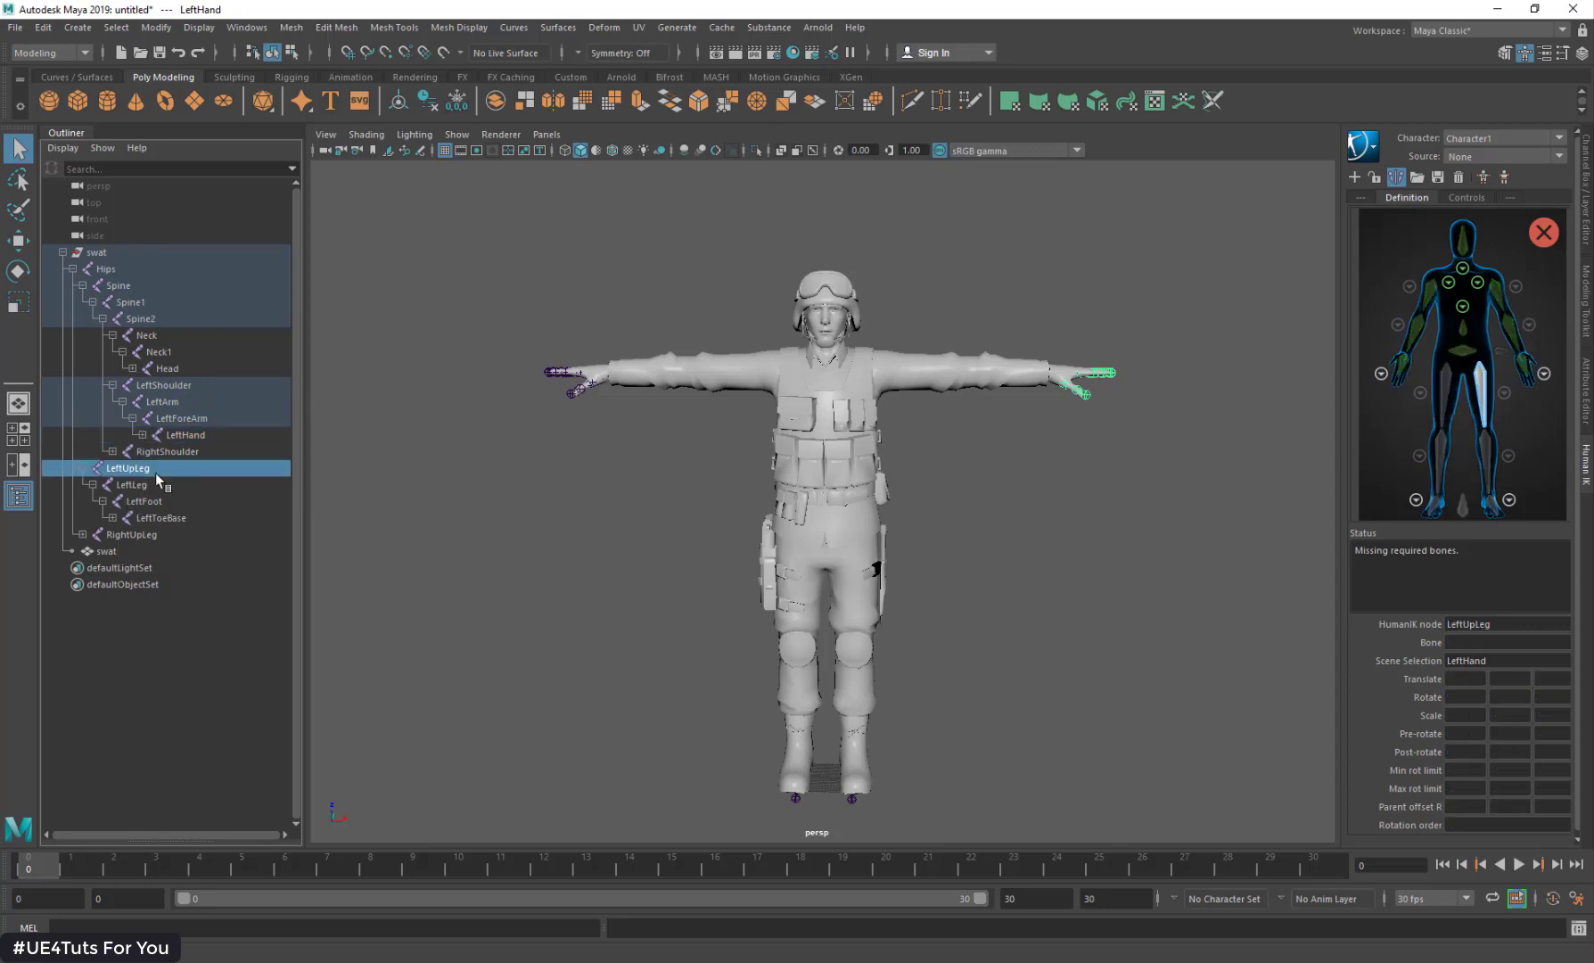
click(1485, 456)
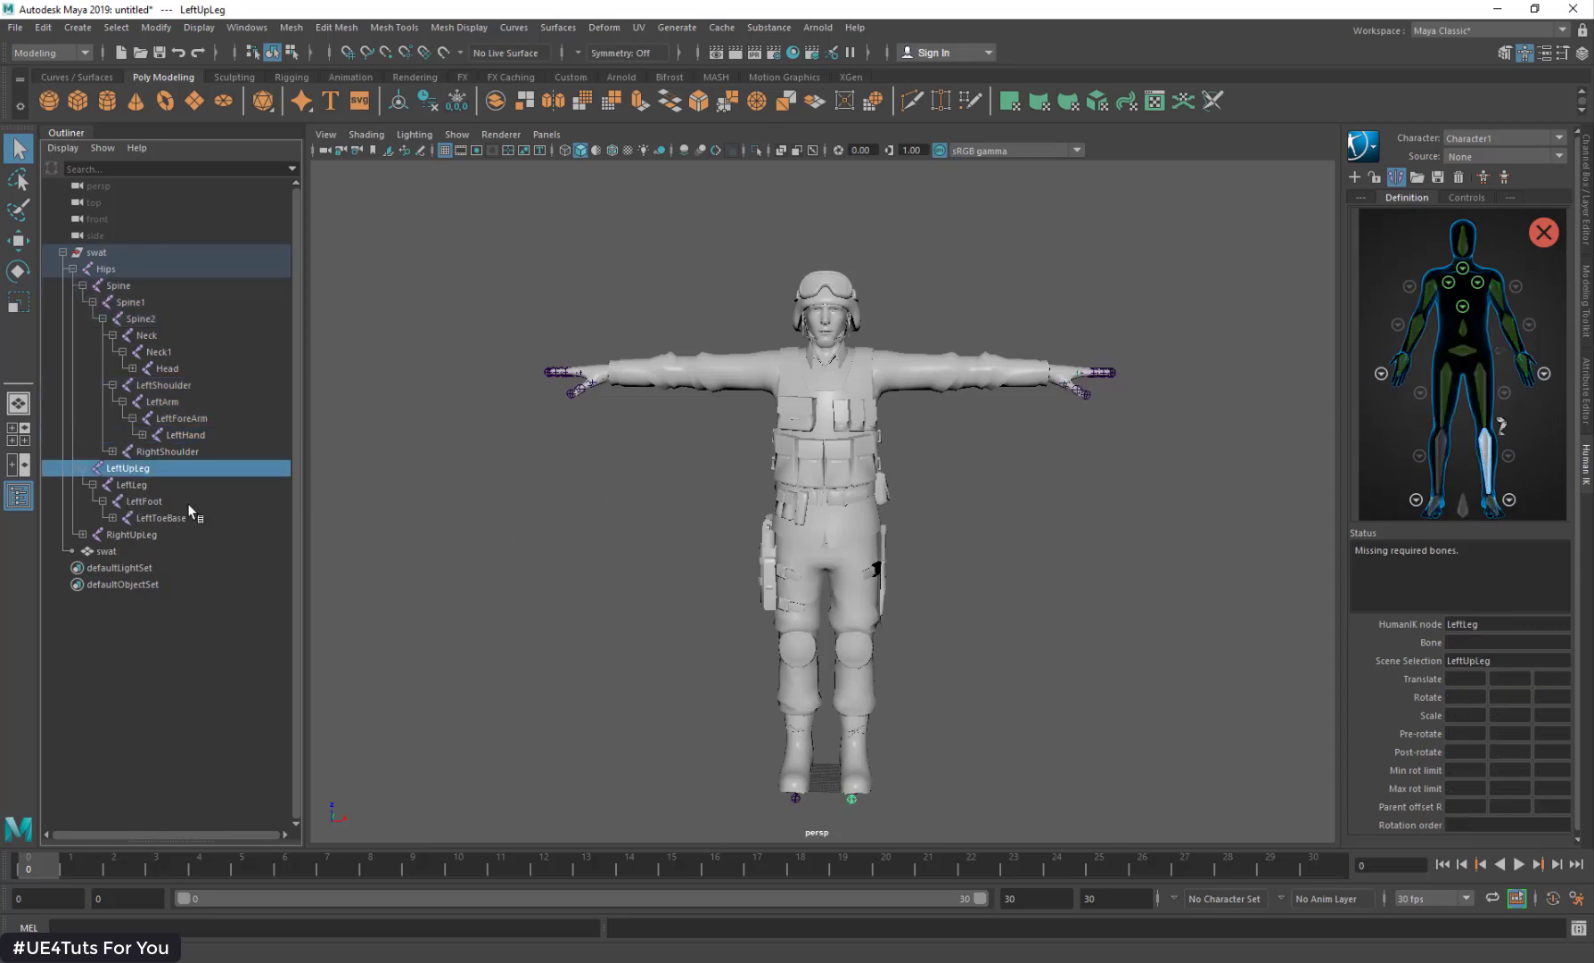
click(134, 485)
click(1499, 515)
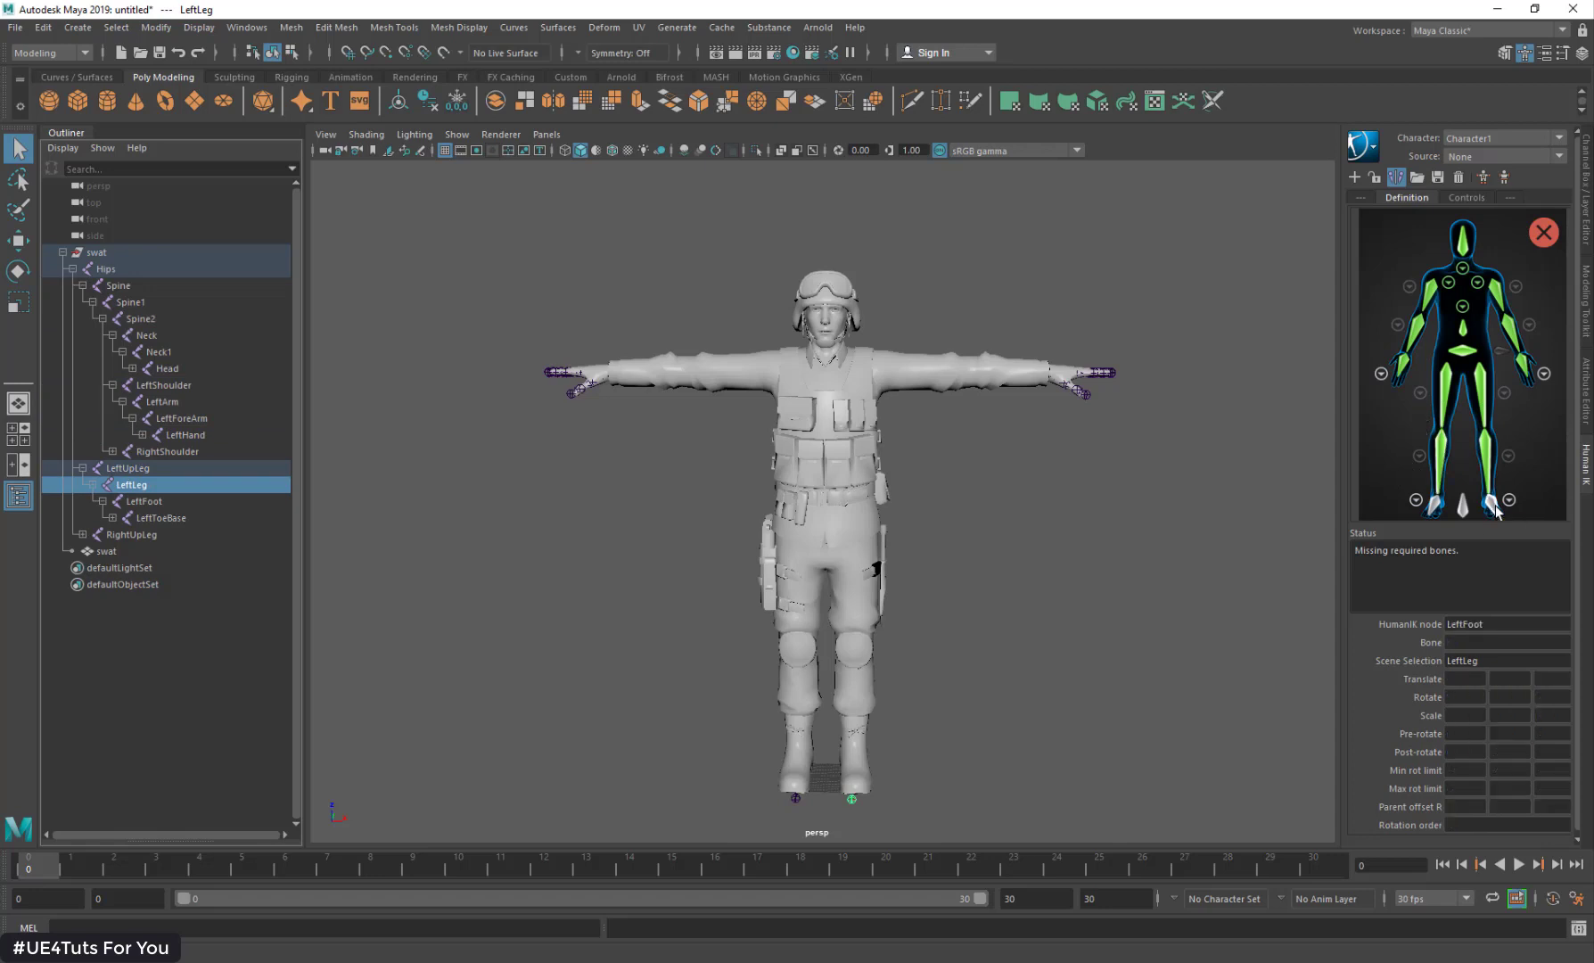
click(159, 502)
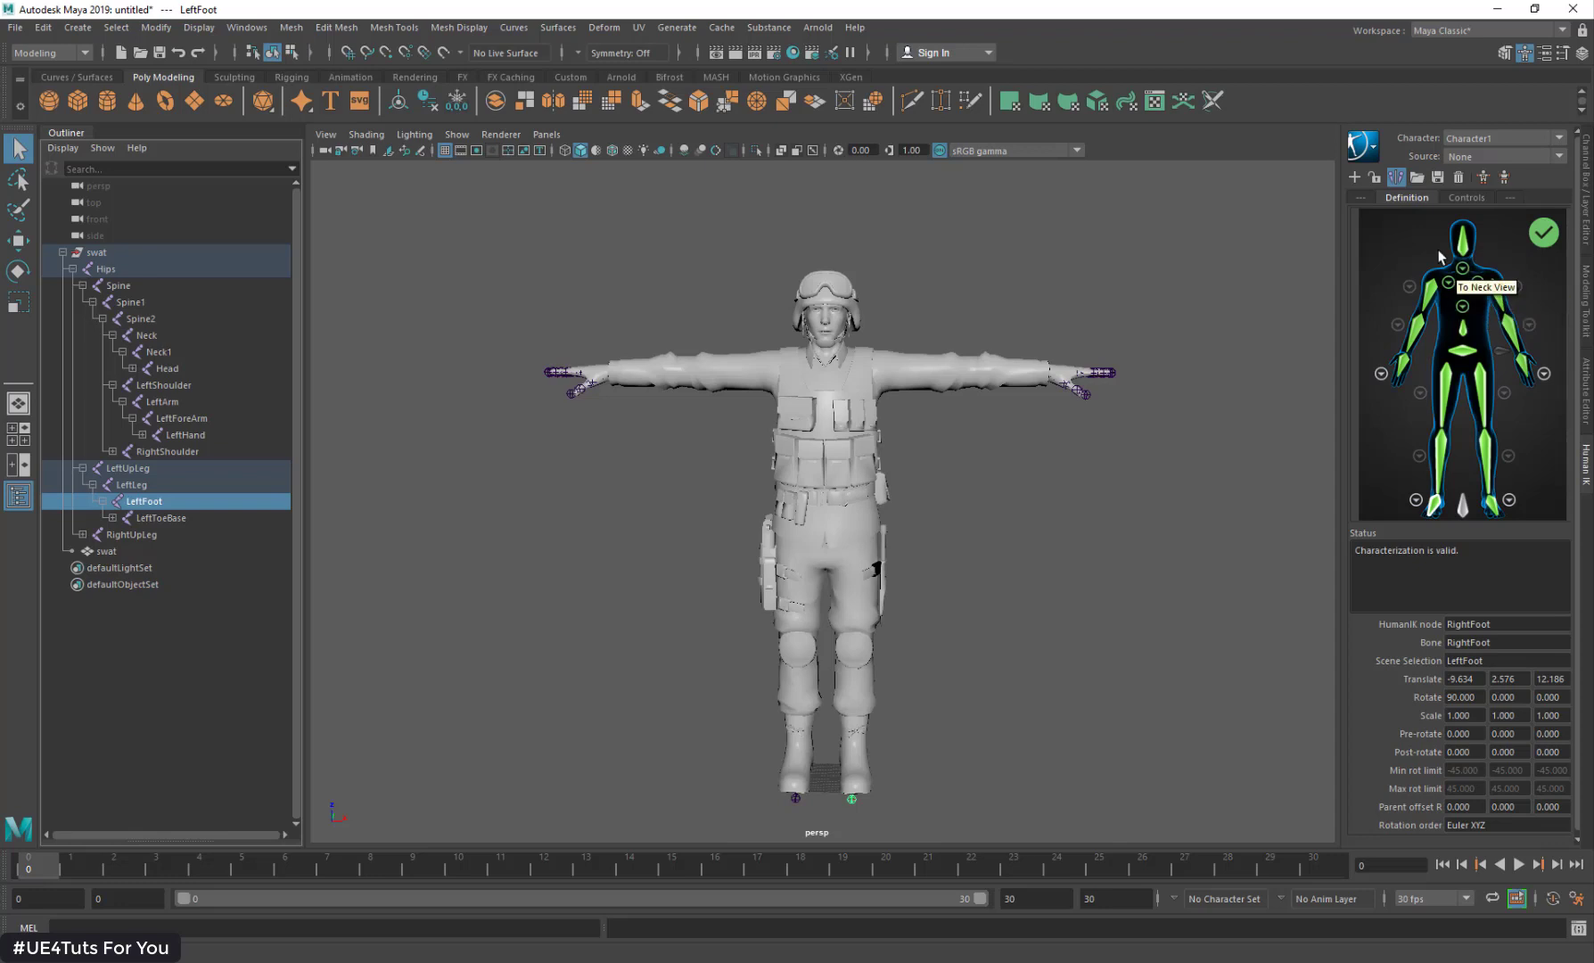
Step: Lock the character definition and save the scene as swatHIK in Maya Binary format in the MayaImpoExport folder
click(1374, 177)
scroll(981, 303, down, 2)
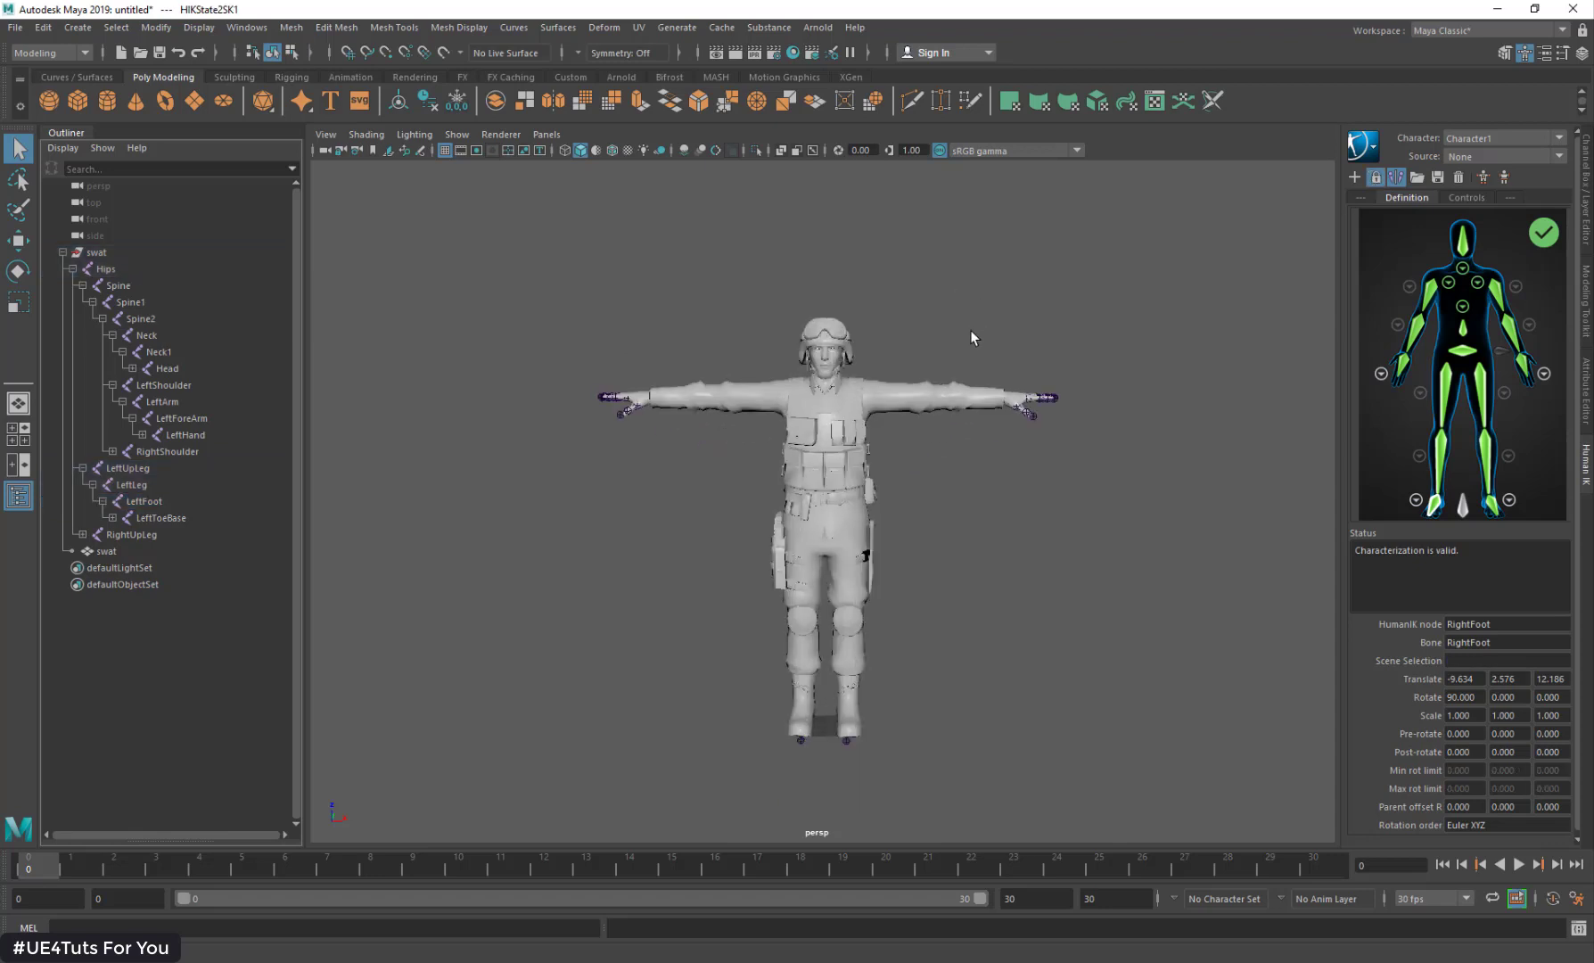
key(ctrl+s)
text(swa)
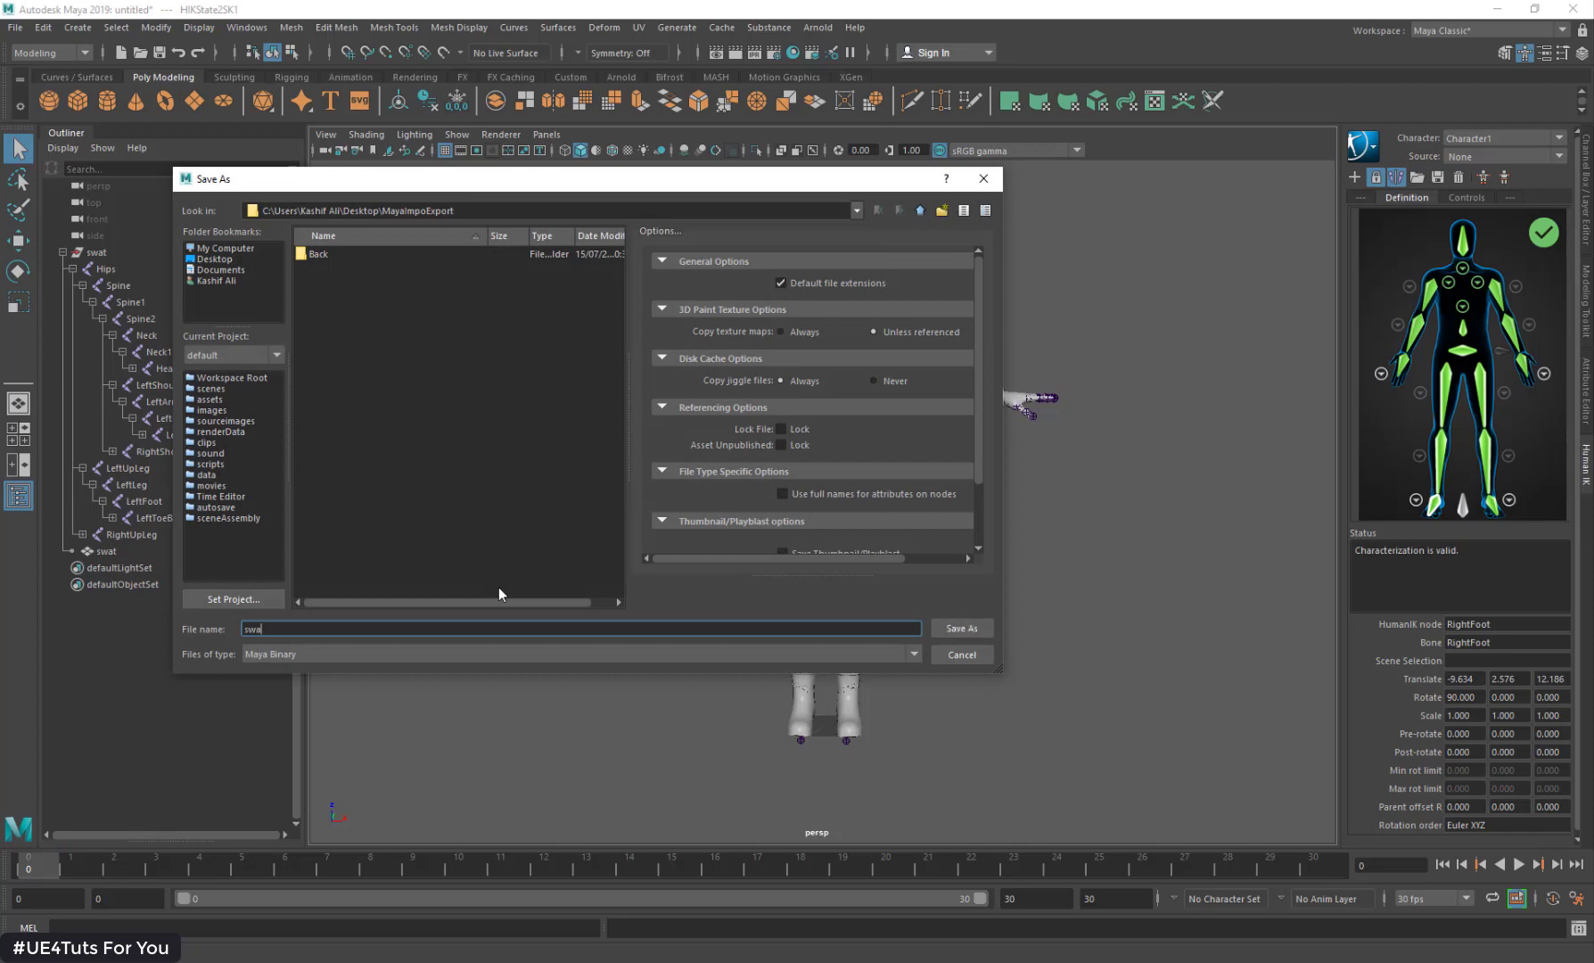
text(tHIK)
key(Return)
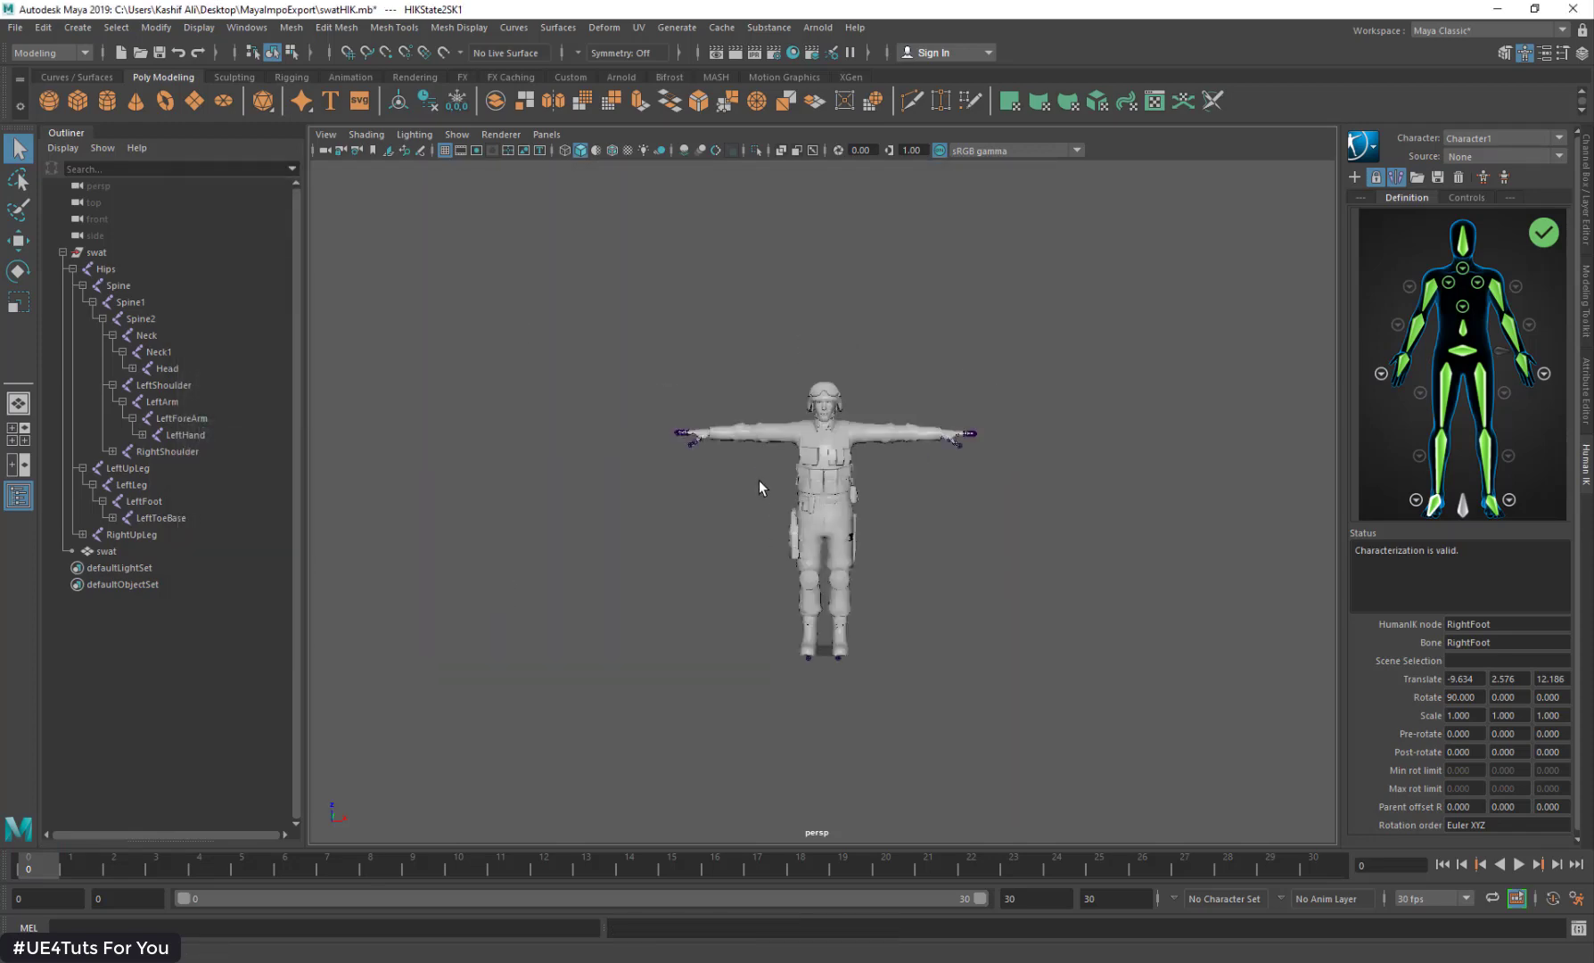
Step: Bake Character1 to its skeleton, and bake it to a control rig
scroll(758, 486, up, 2)
click(1371, 152)
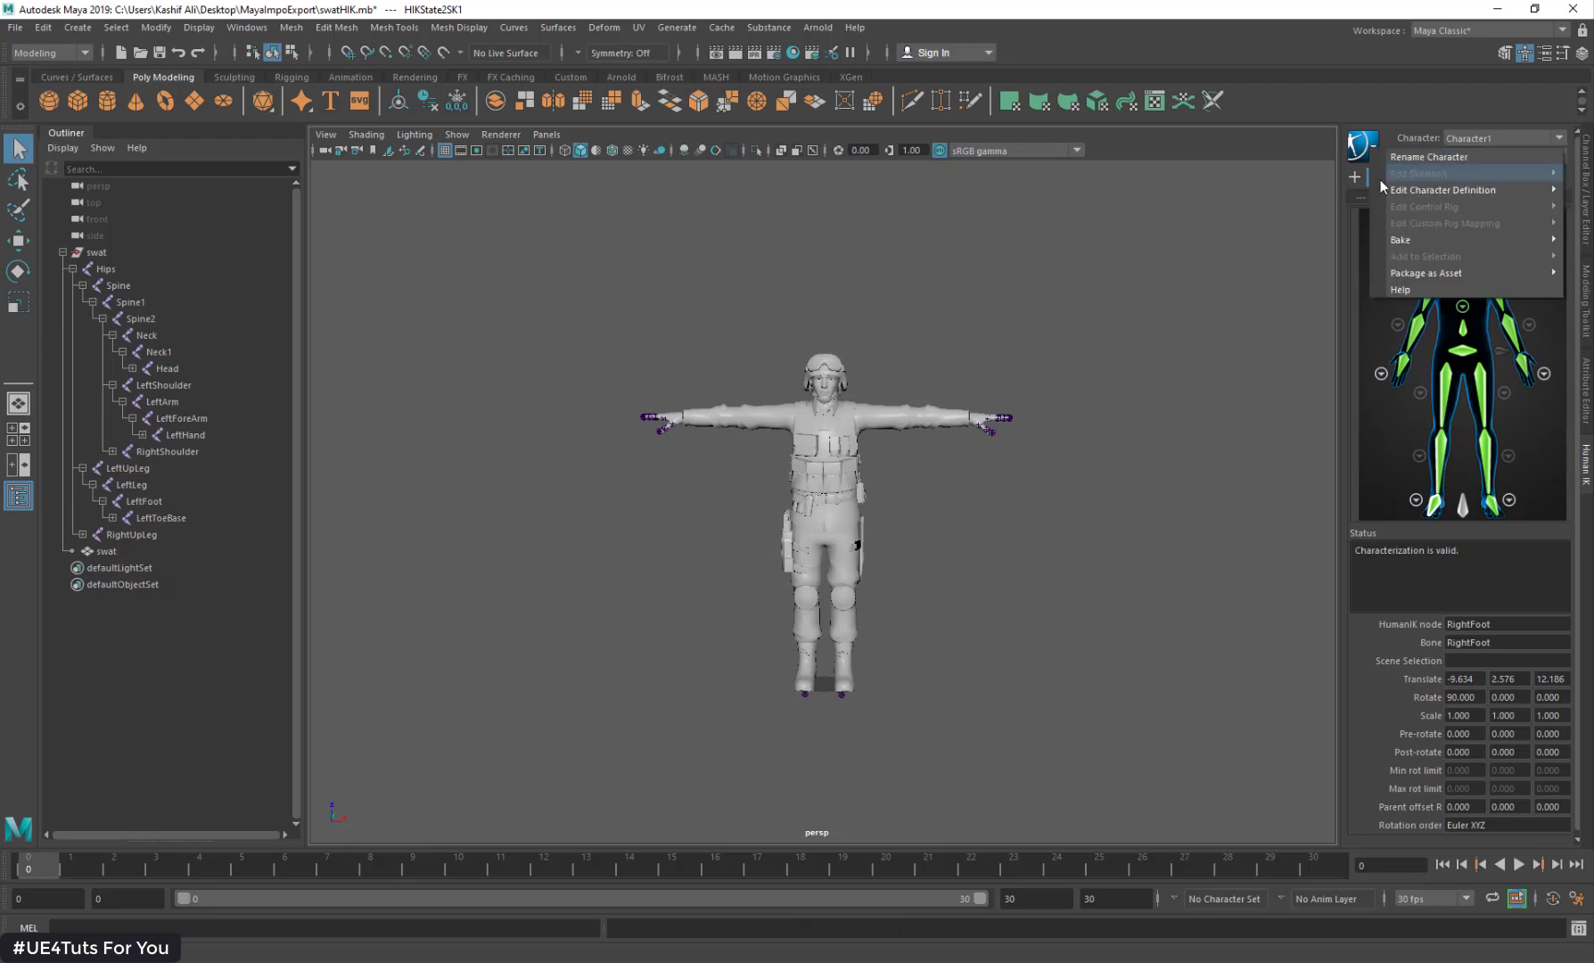
mouse_move(1401, 241)
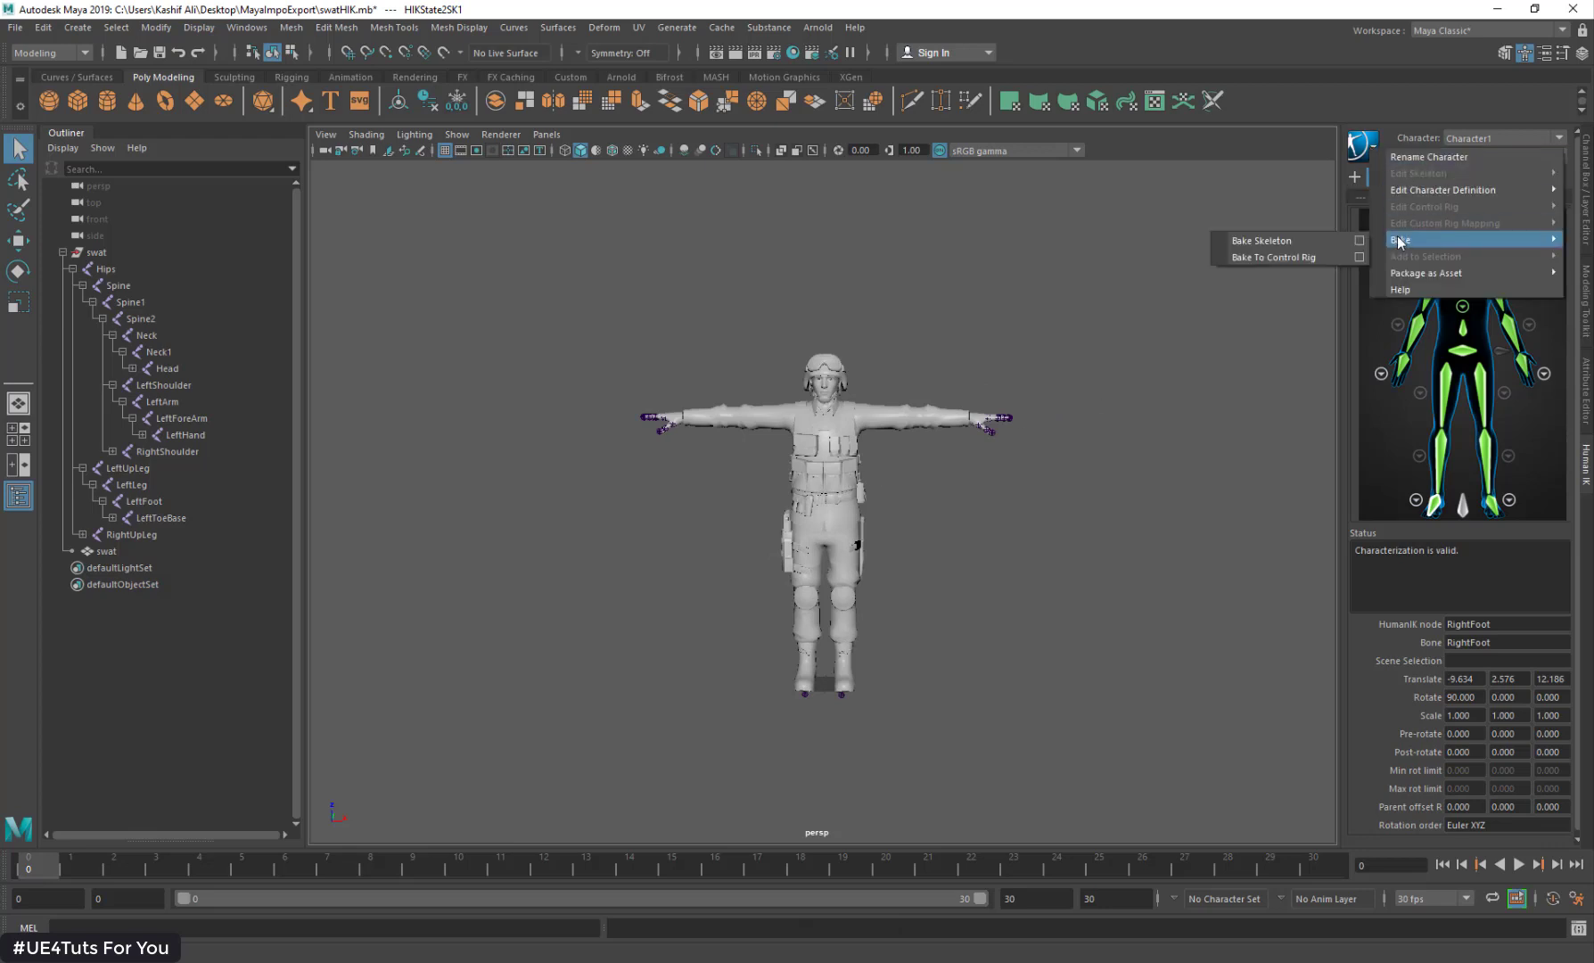
click(1324, 246)
click(1371, 152)
mouse_move(1401, 242)
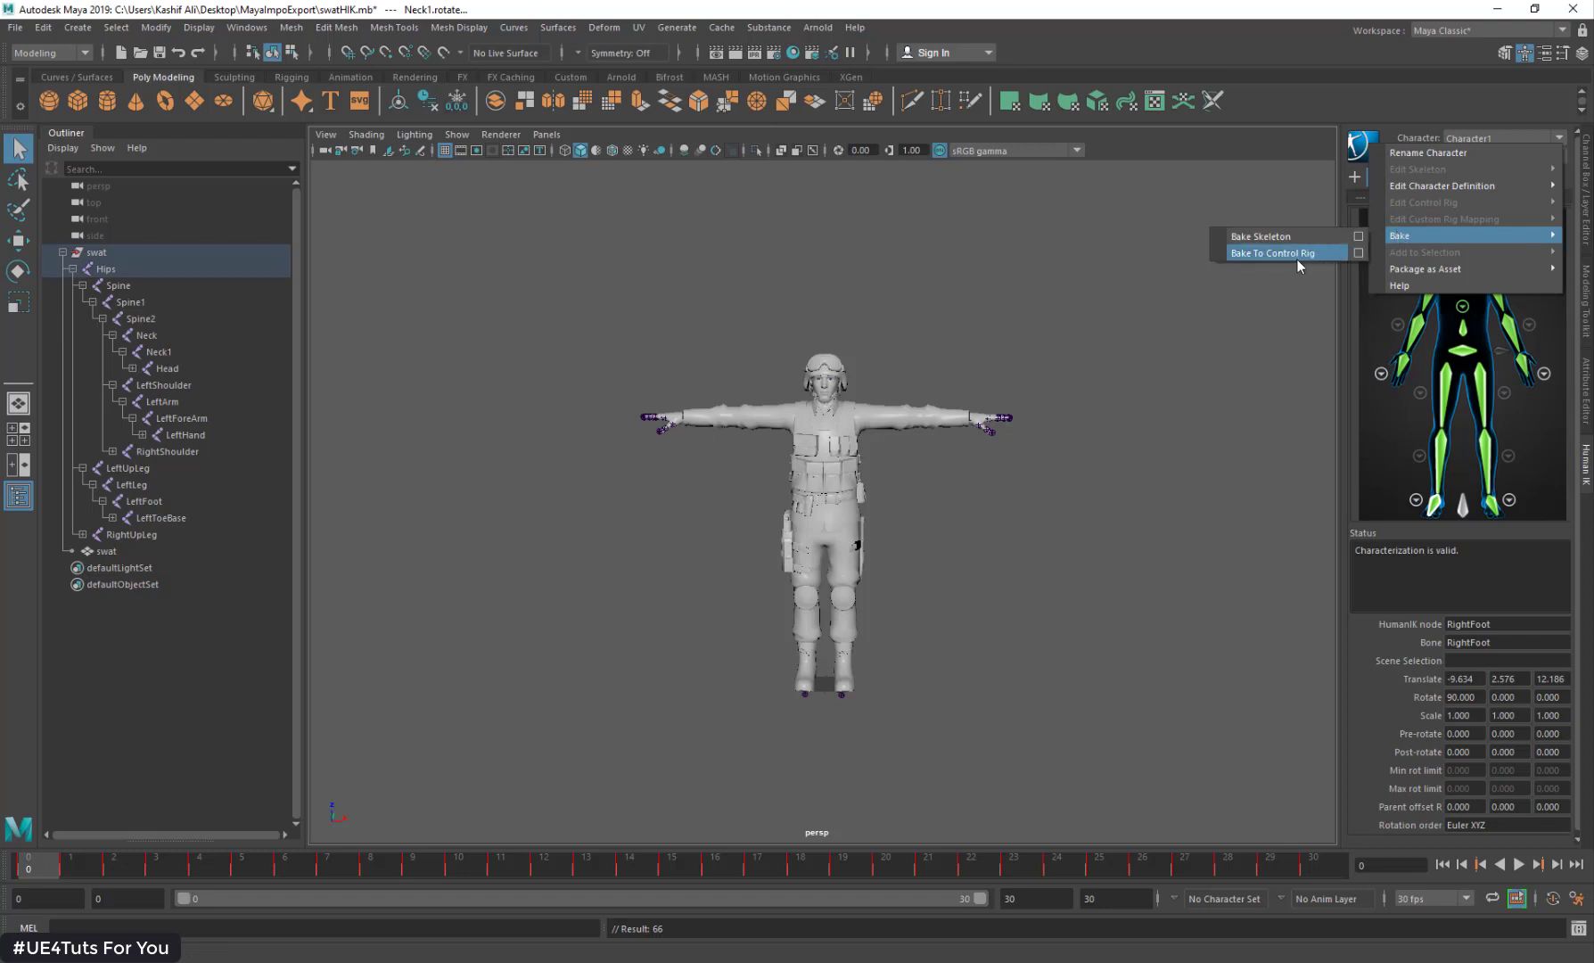
click(1298, 259)
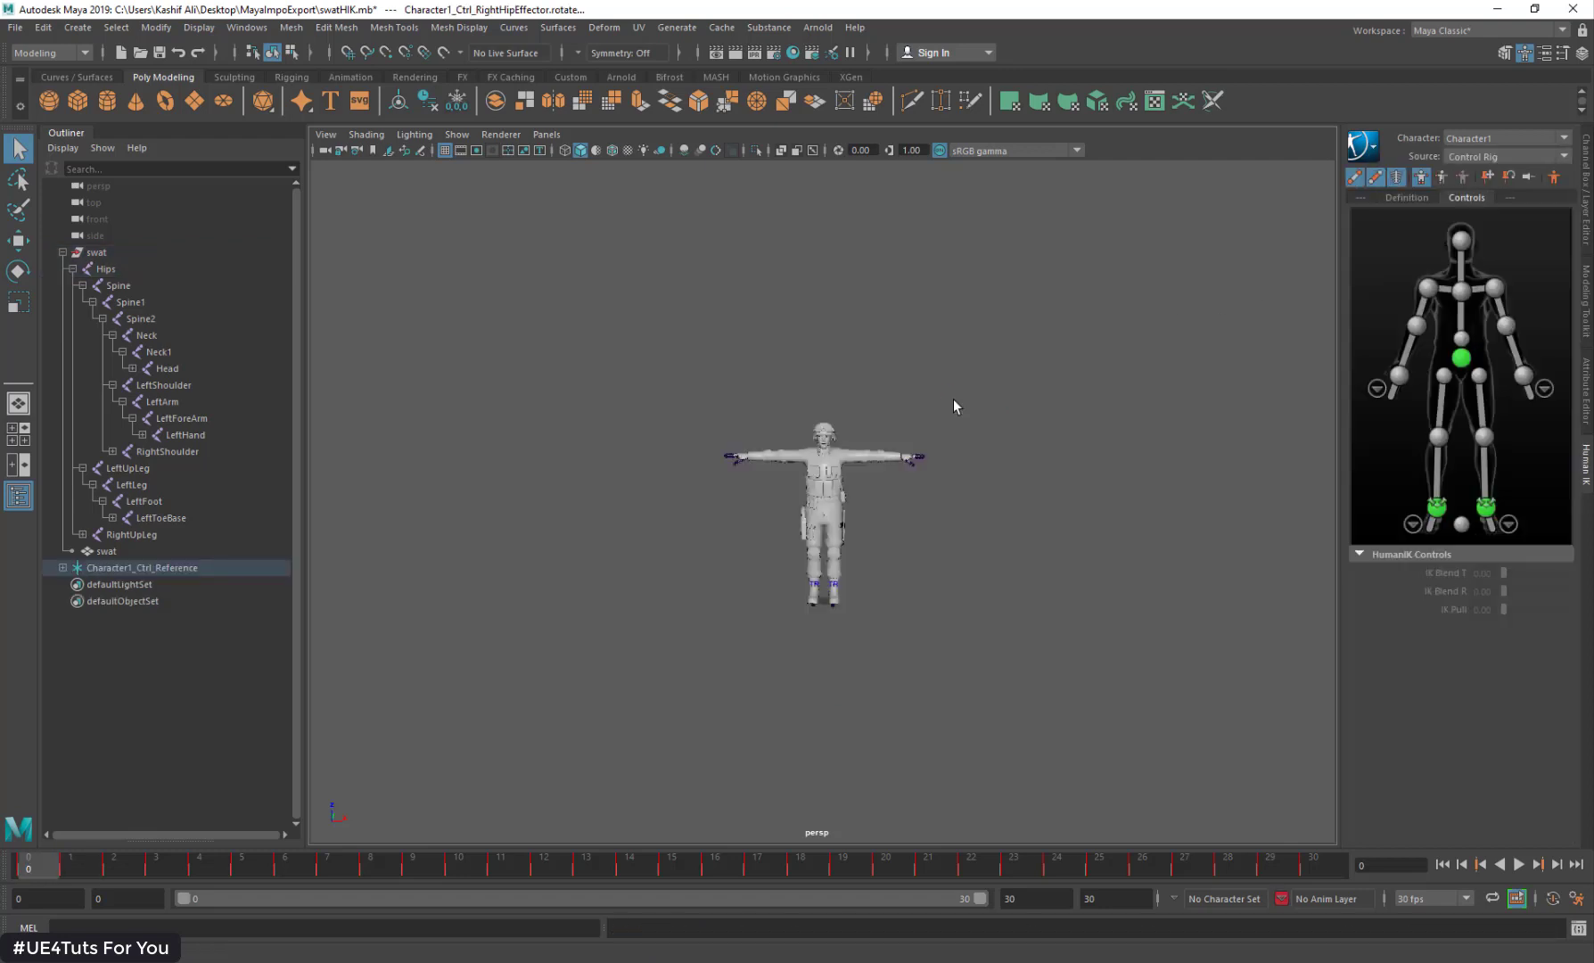
Step: Play the baked animation on the rigged character and stop it after a few frames
scroll(934, 436, up, 5)
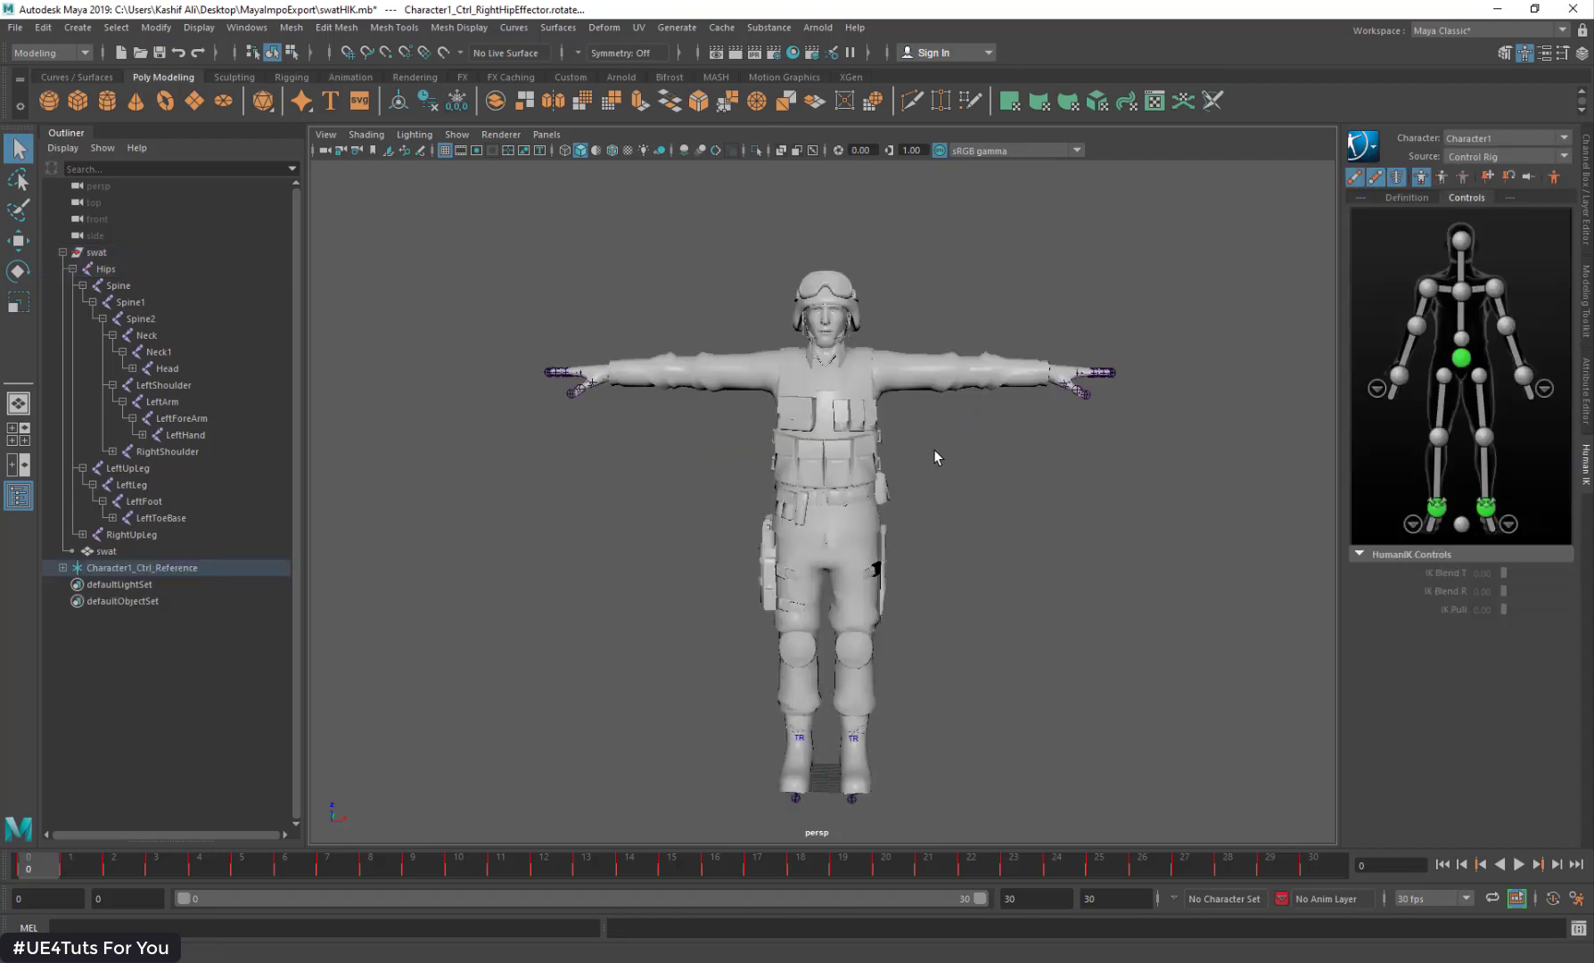
key(alt+v)
key(alt+v)
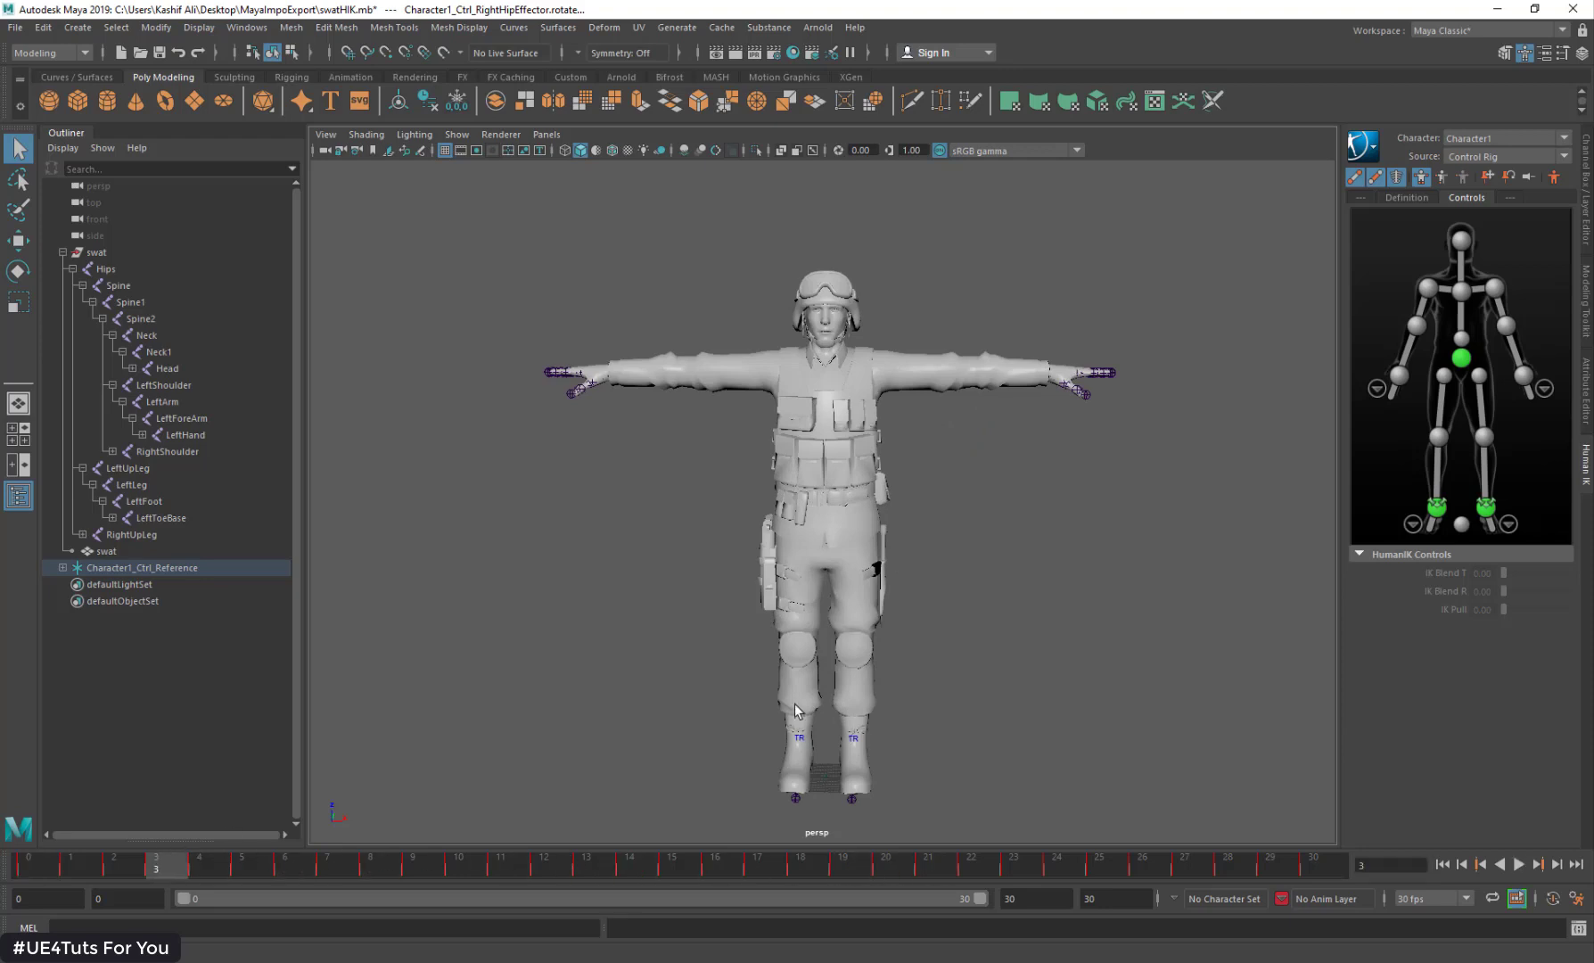
Step: Test the control rig by lowering the hips effector and pulling the right wrist effector inward, and return the character to its stance pose
click(1460, 358)
key(w)
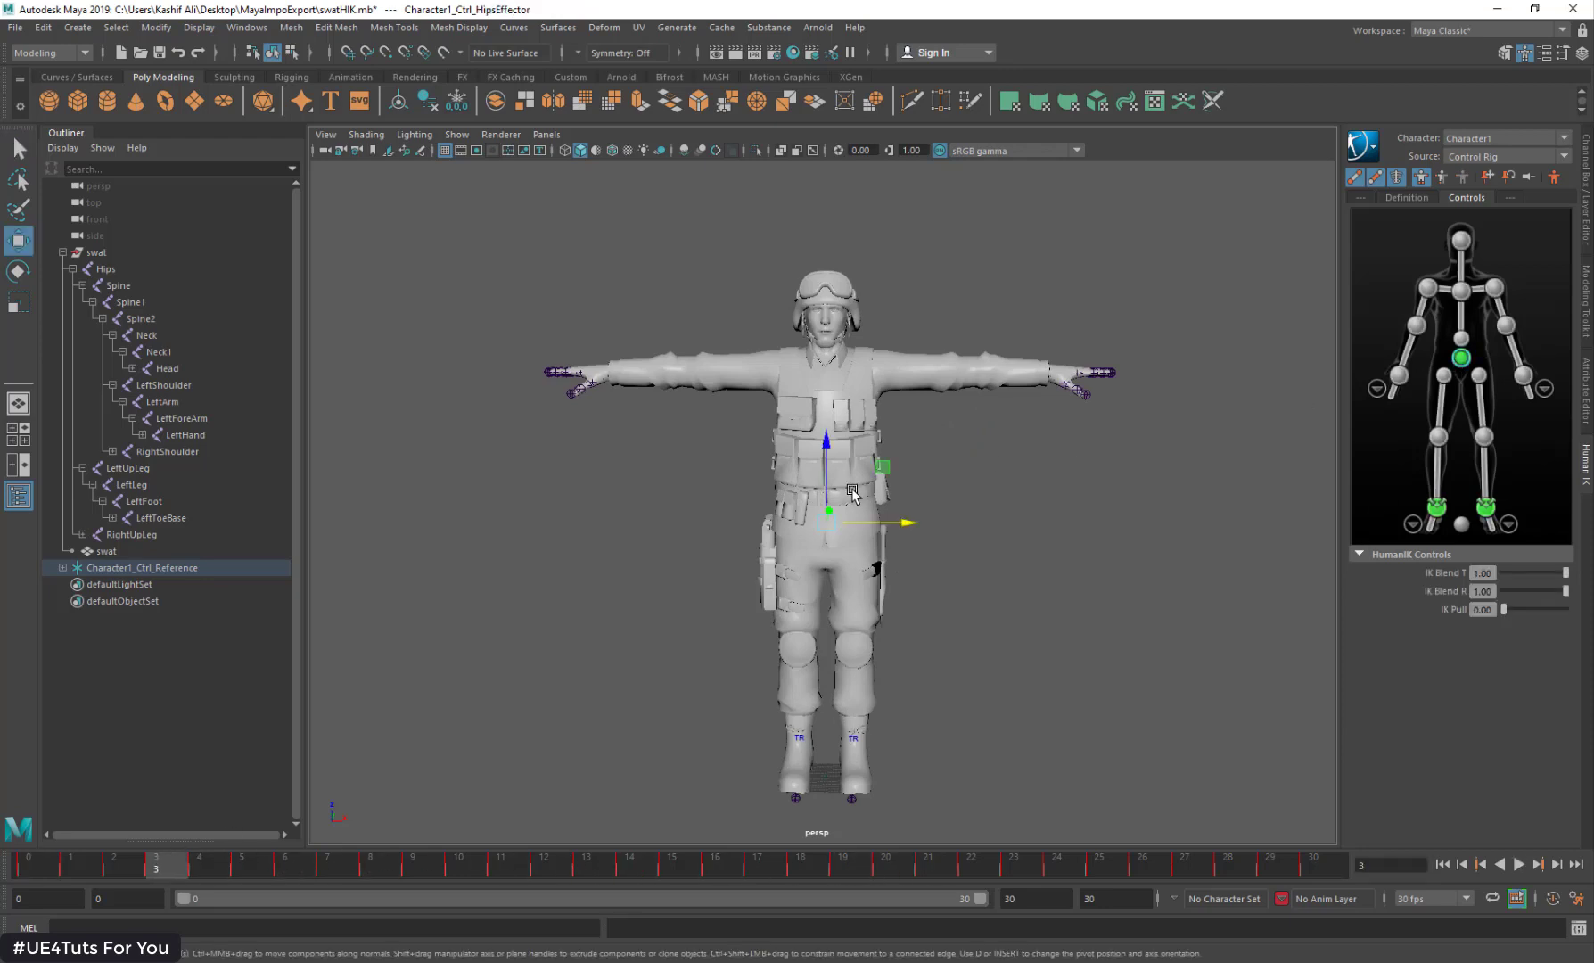
drag(826, 479, 1171, 514)
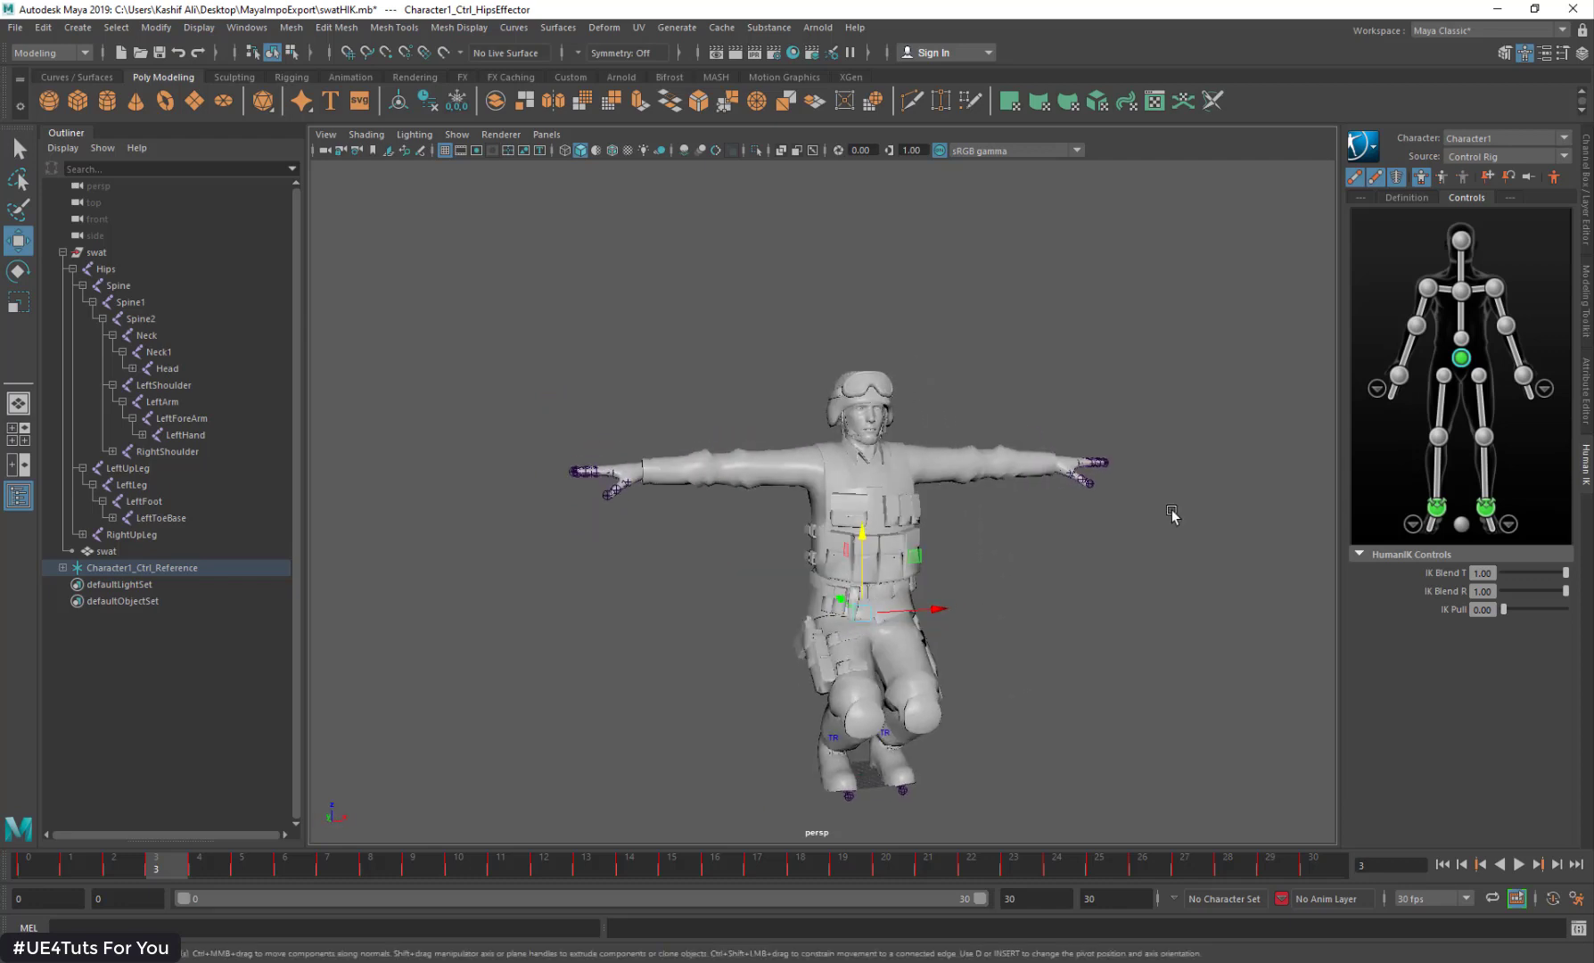
click(1396, 375)
alt+drag(987, 400, 837, 433)
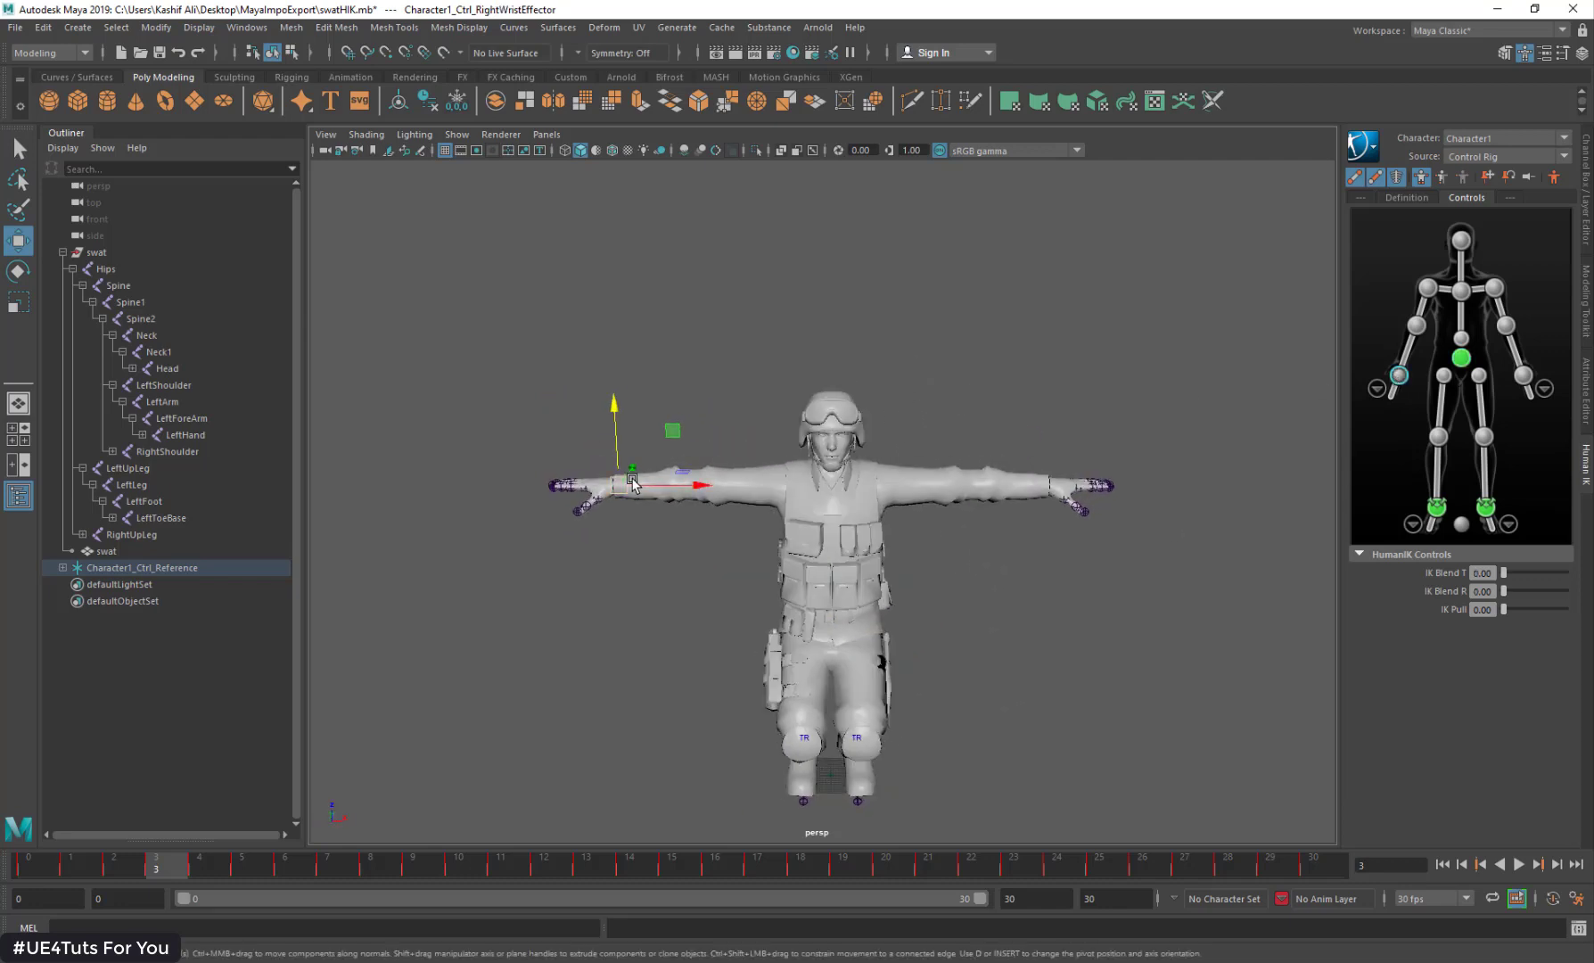
drag(623, 475, 720, 477)
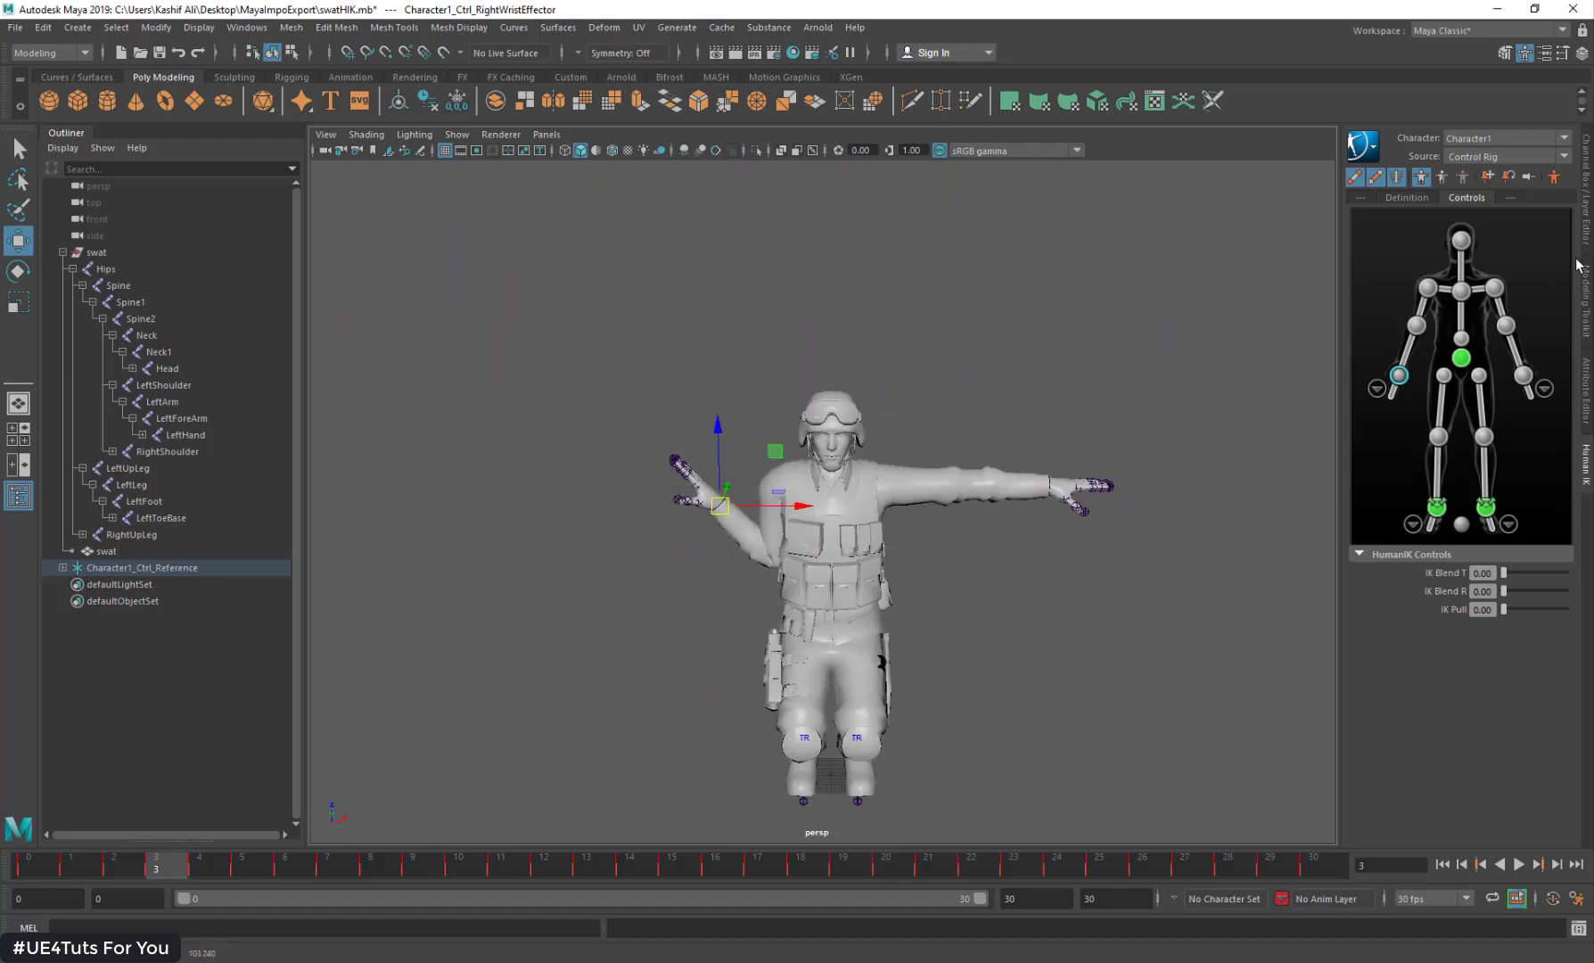
click(1554, 177)
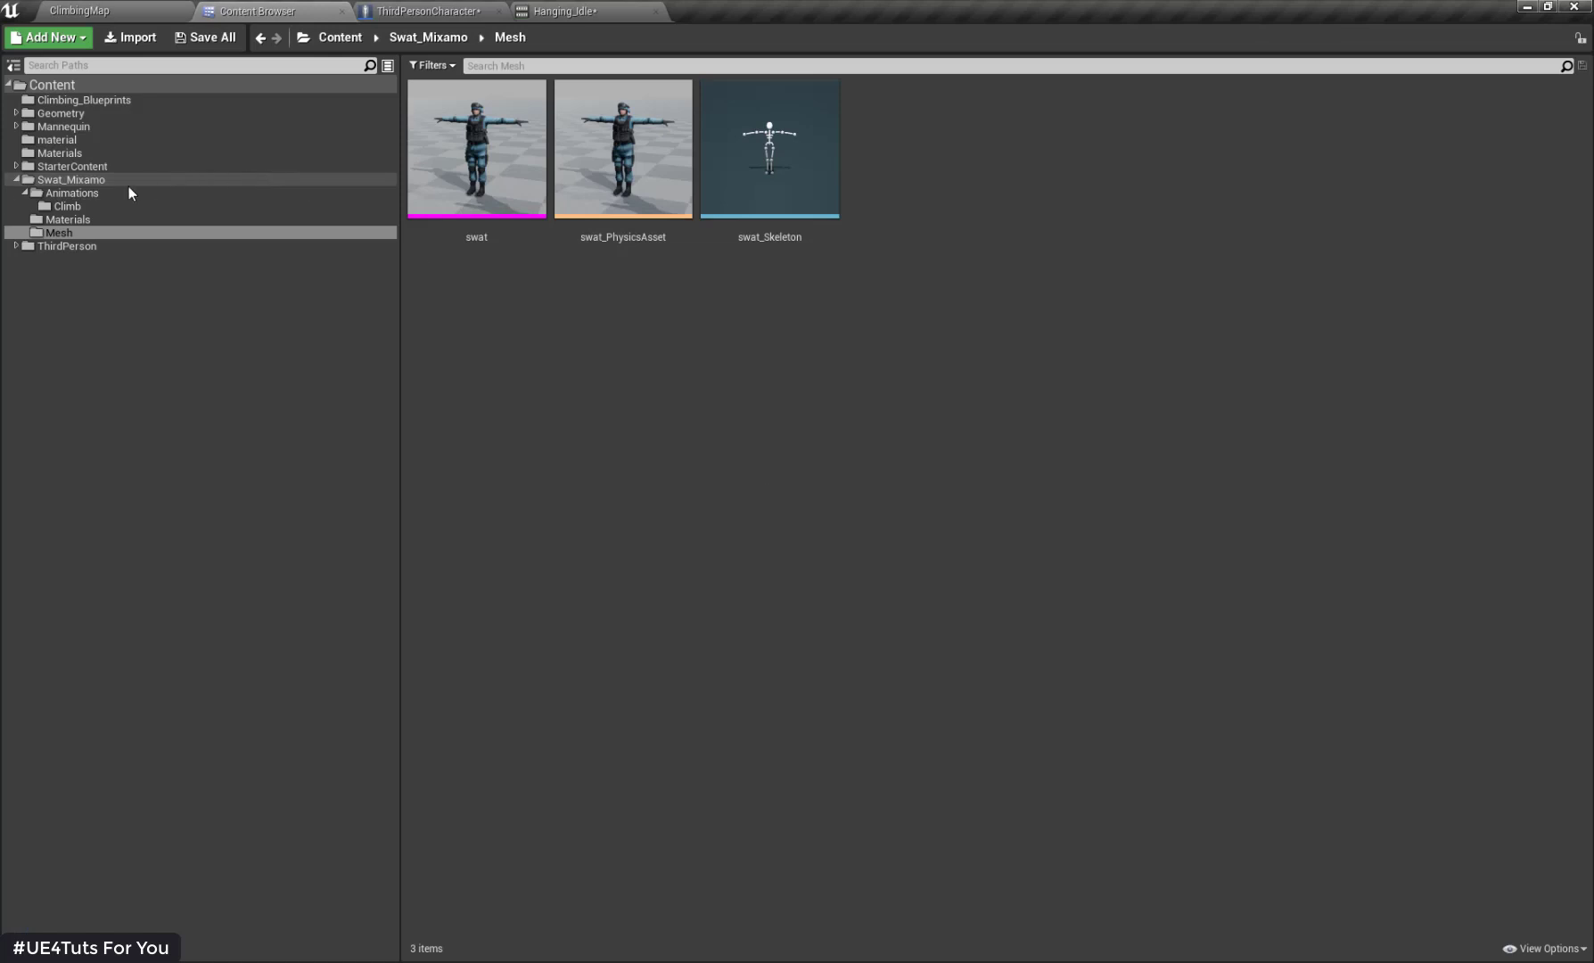
Step: Switch to Unreal Editor, start an FBX export of Idle_To_Braced_Hang from the Swat_Mixamo Climb animations folder, and cancel it
click(101, 192)
click(91, 205)
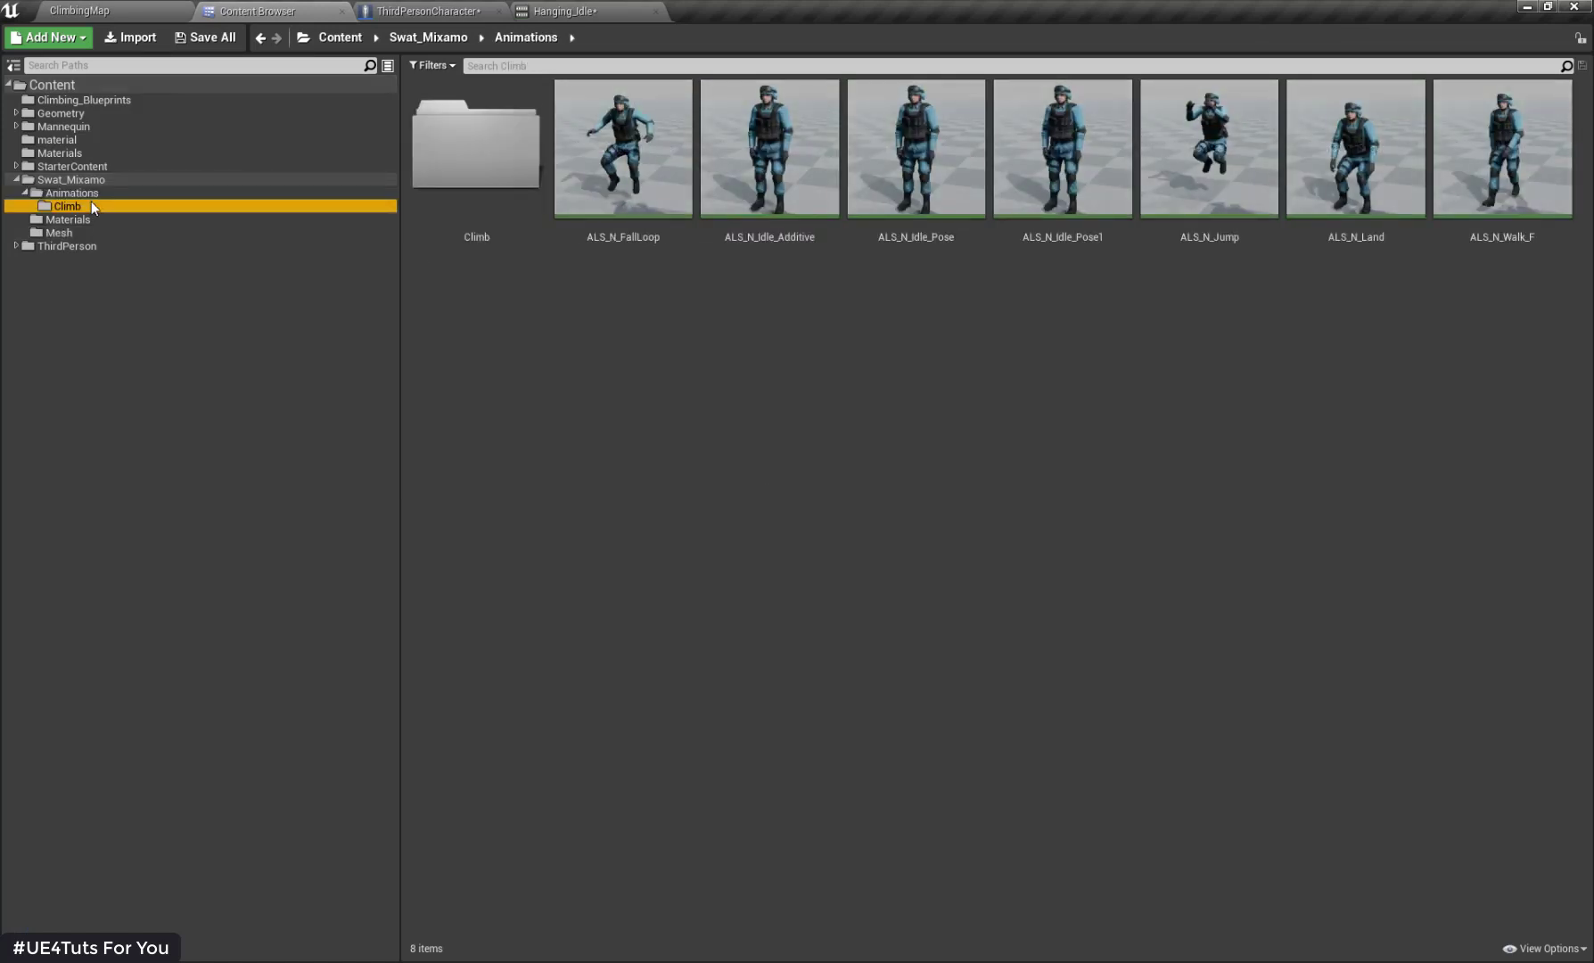
right_click(911, 195)
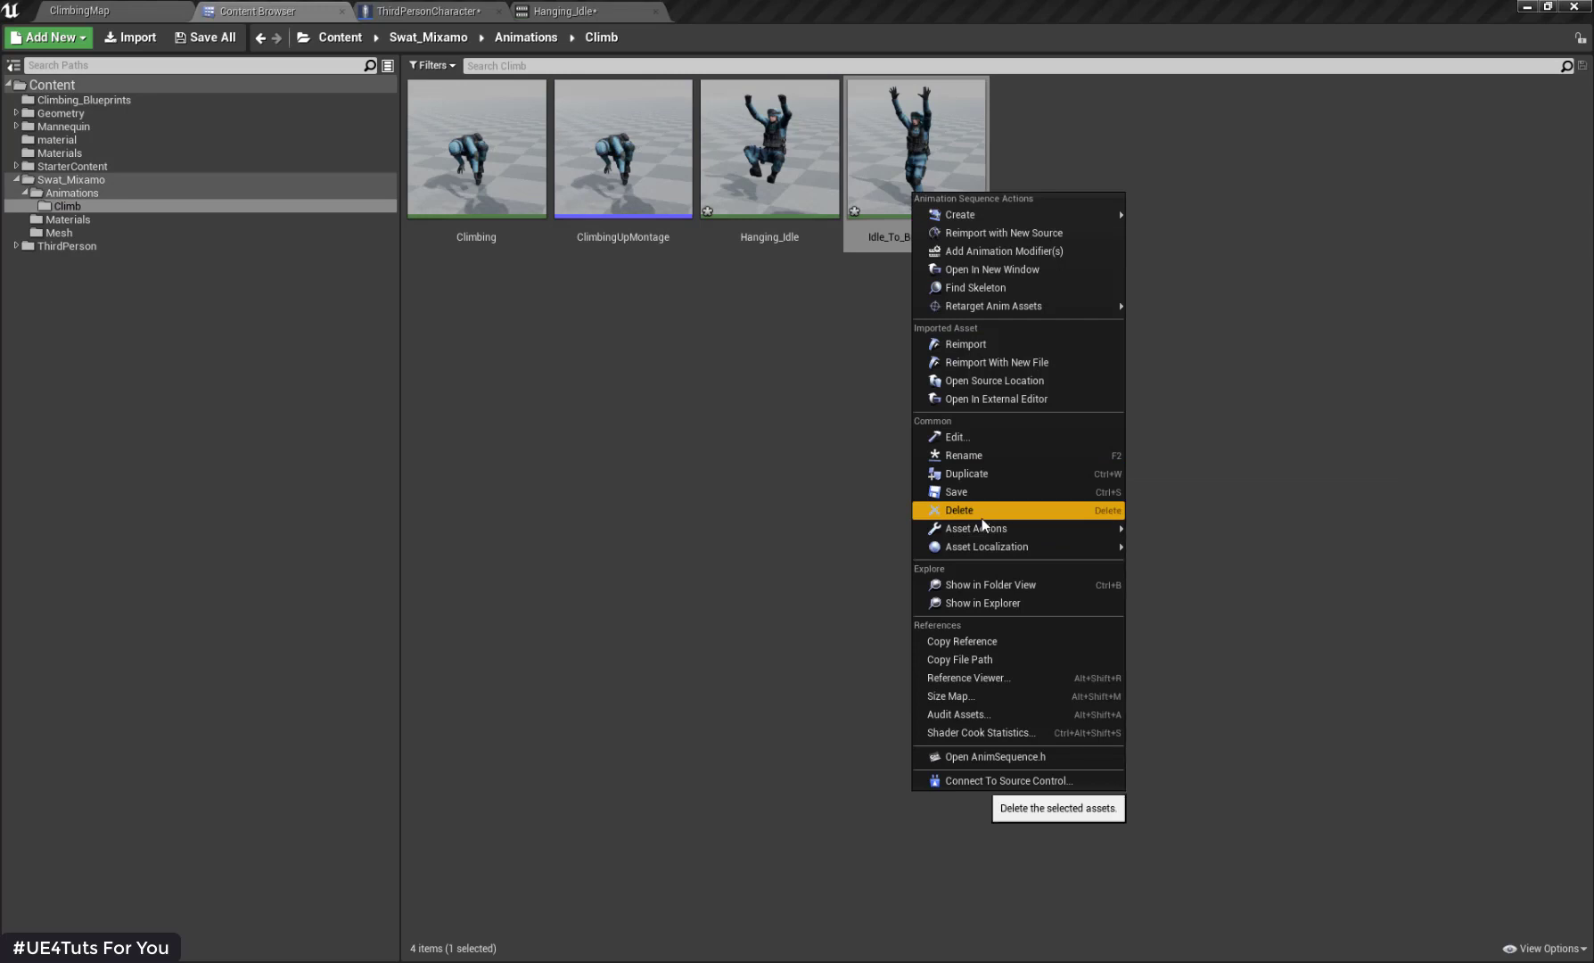
mouse_move(1005, 529)
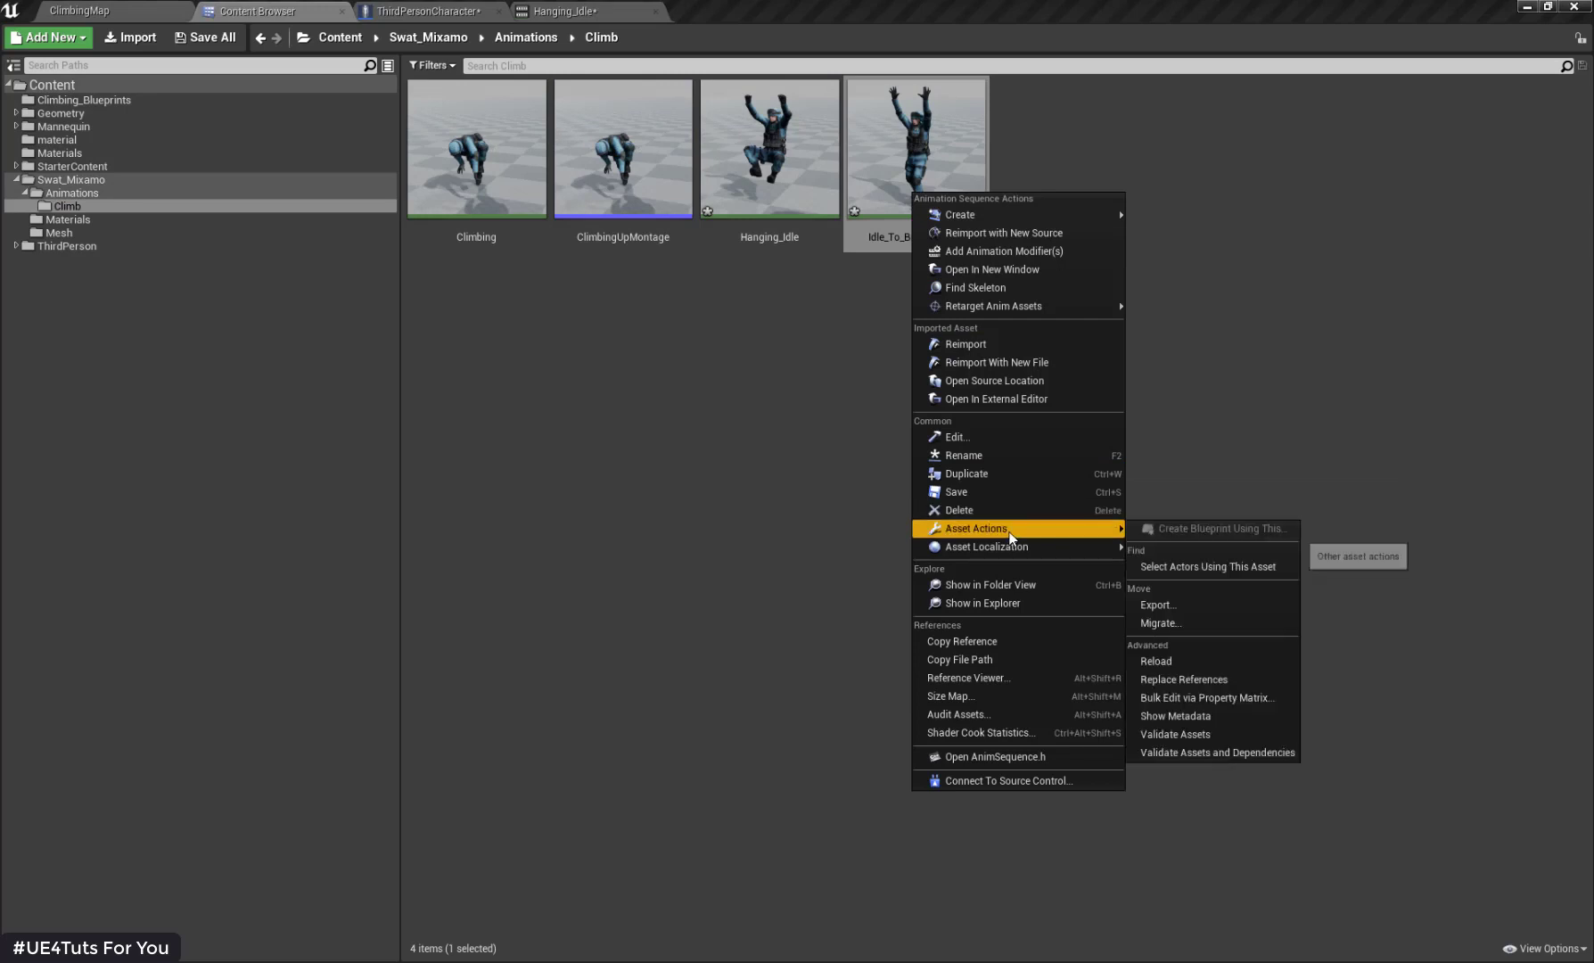
click(1159, 605)
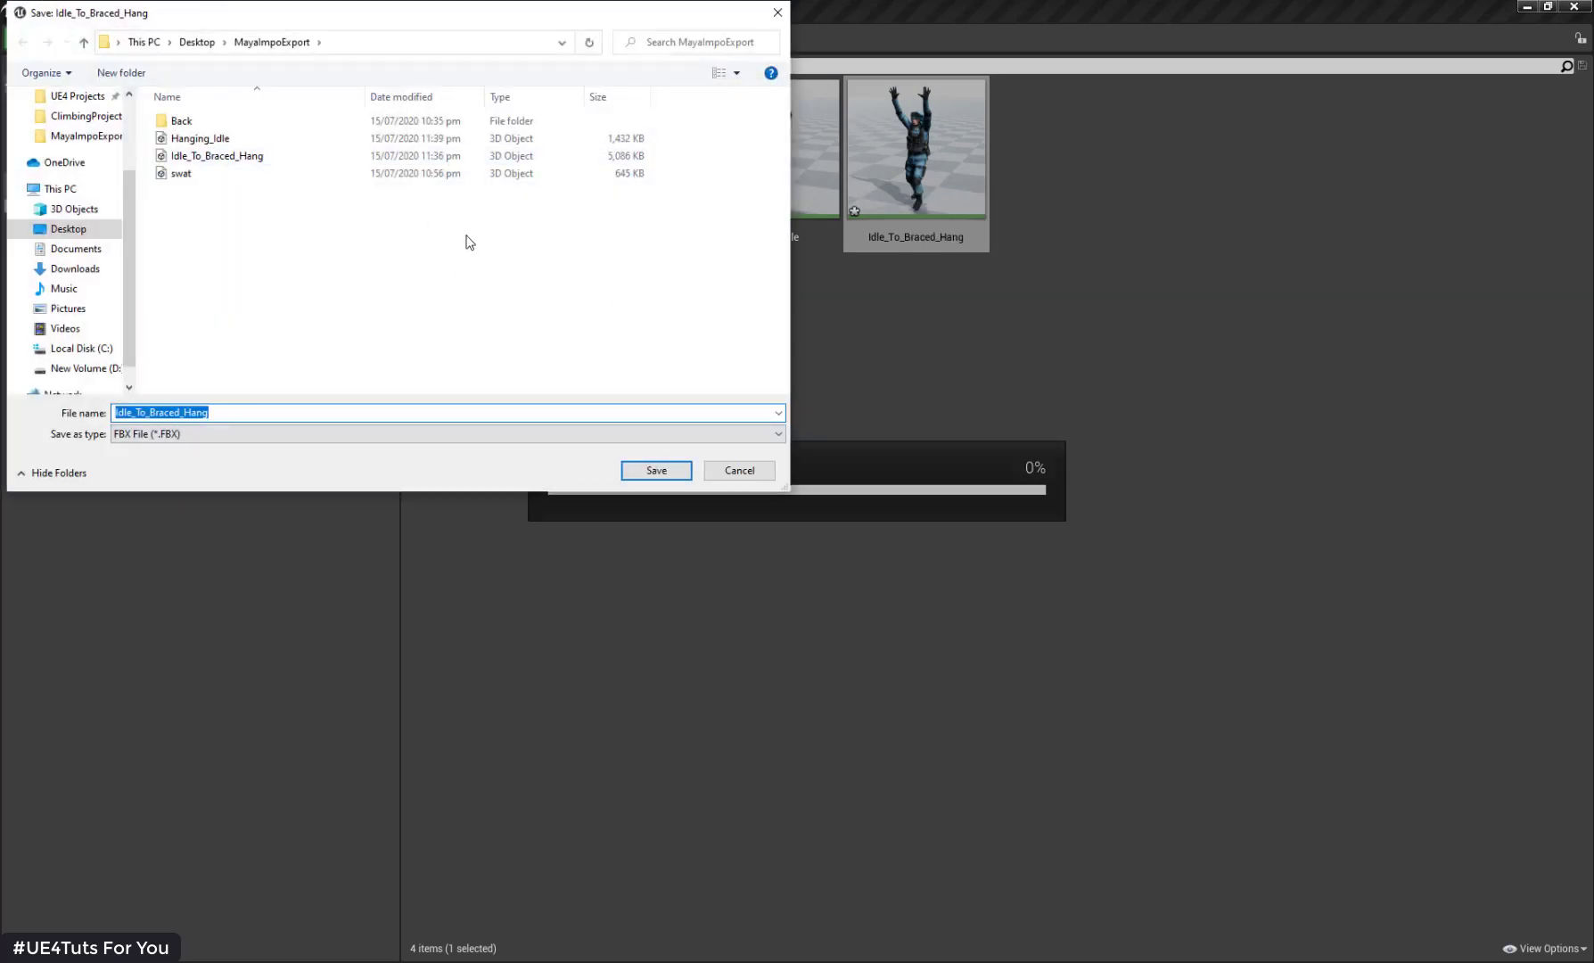
click(778, 14)
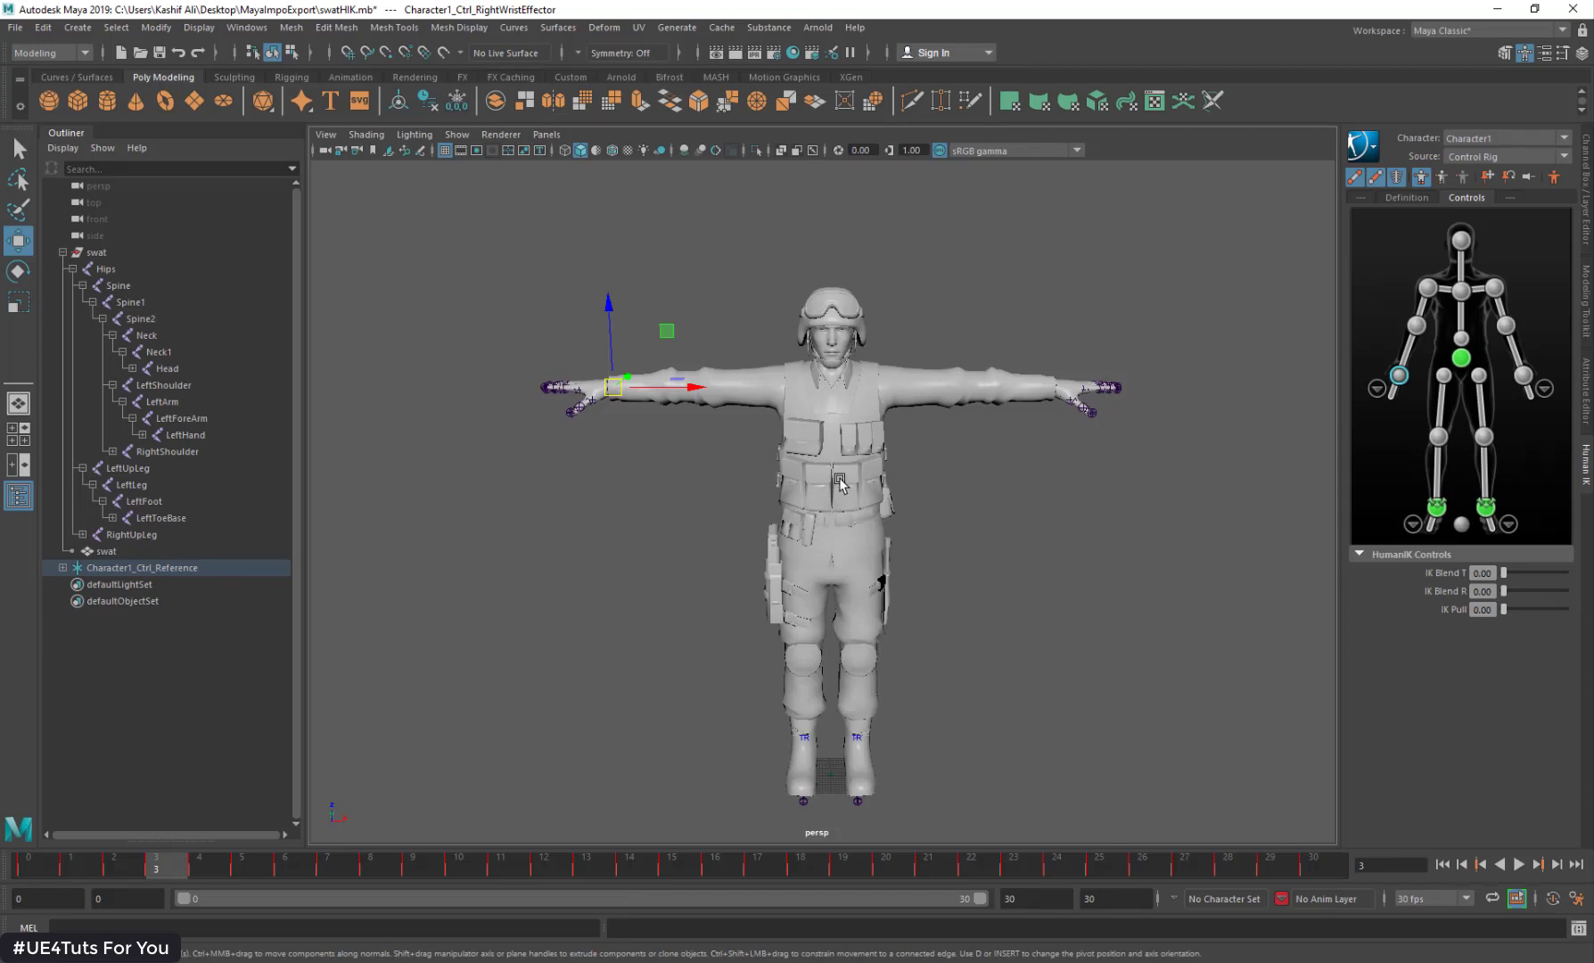
Step: Switch back to Maya and set the HumanIK source of Character1 to None
scroll(833, 419, down, 4)
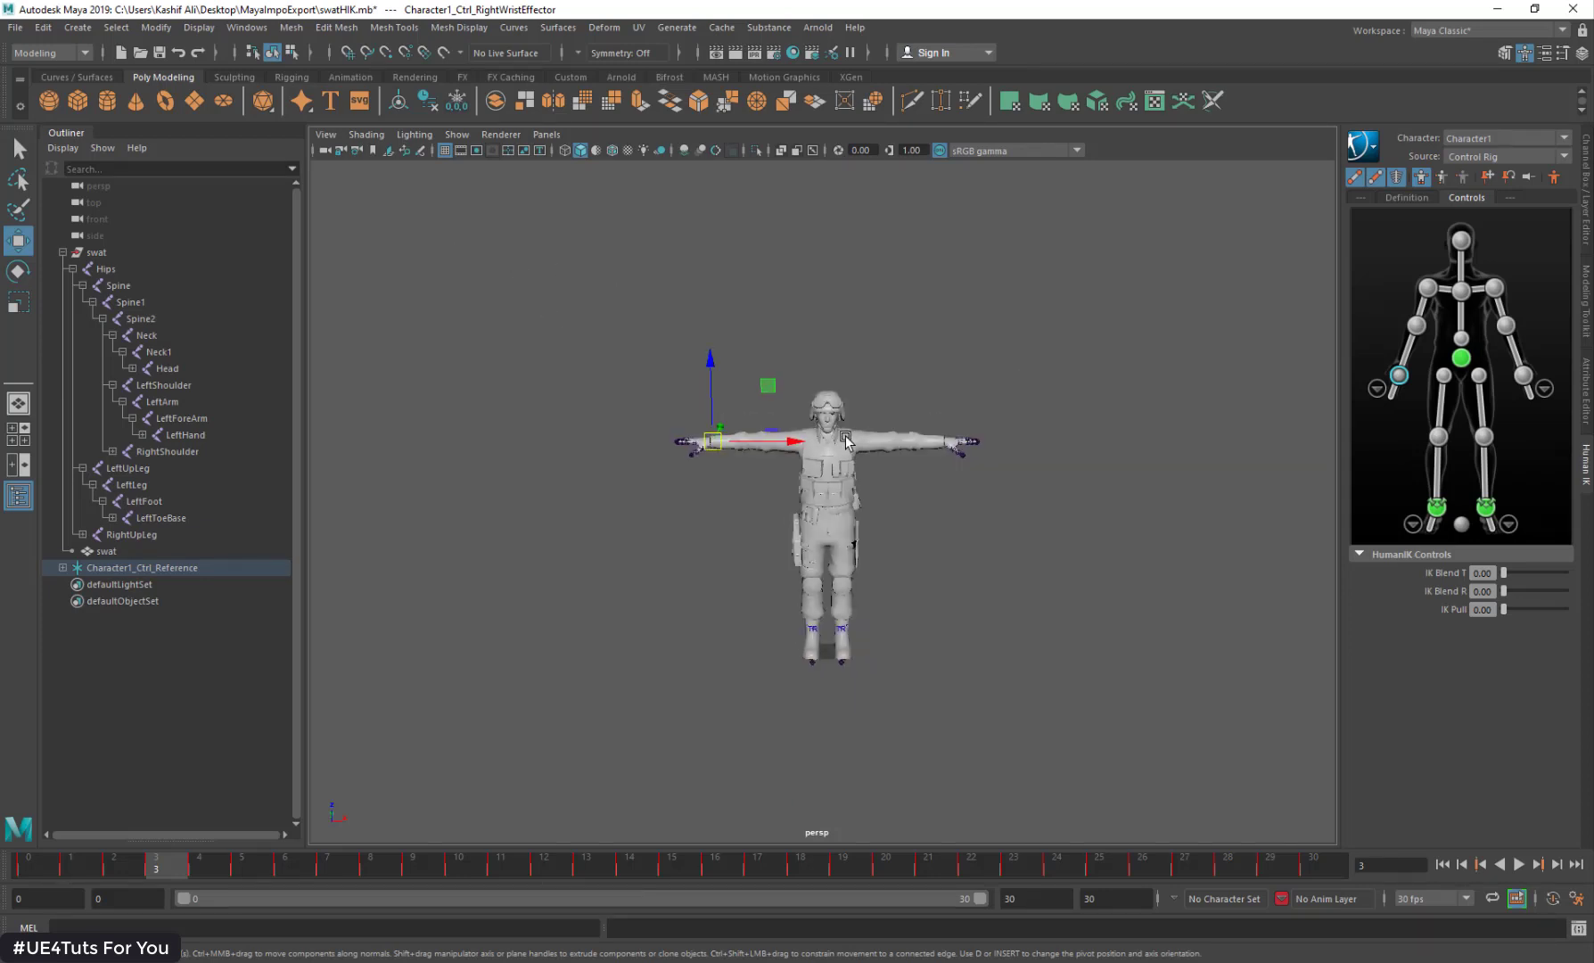
scroll(850, 411, up, 5)
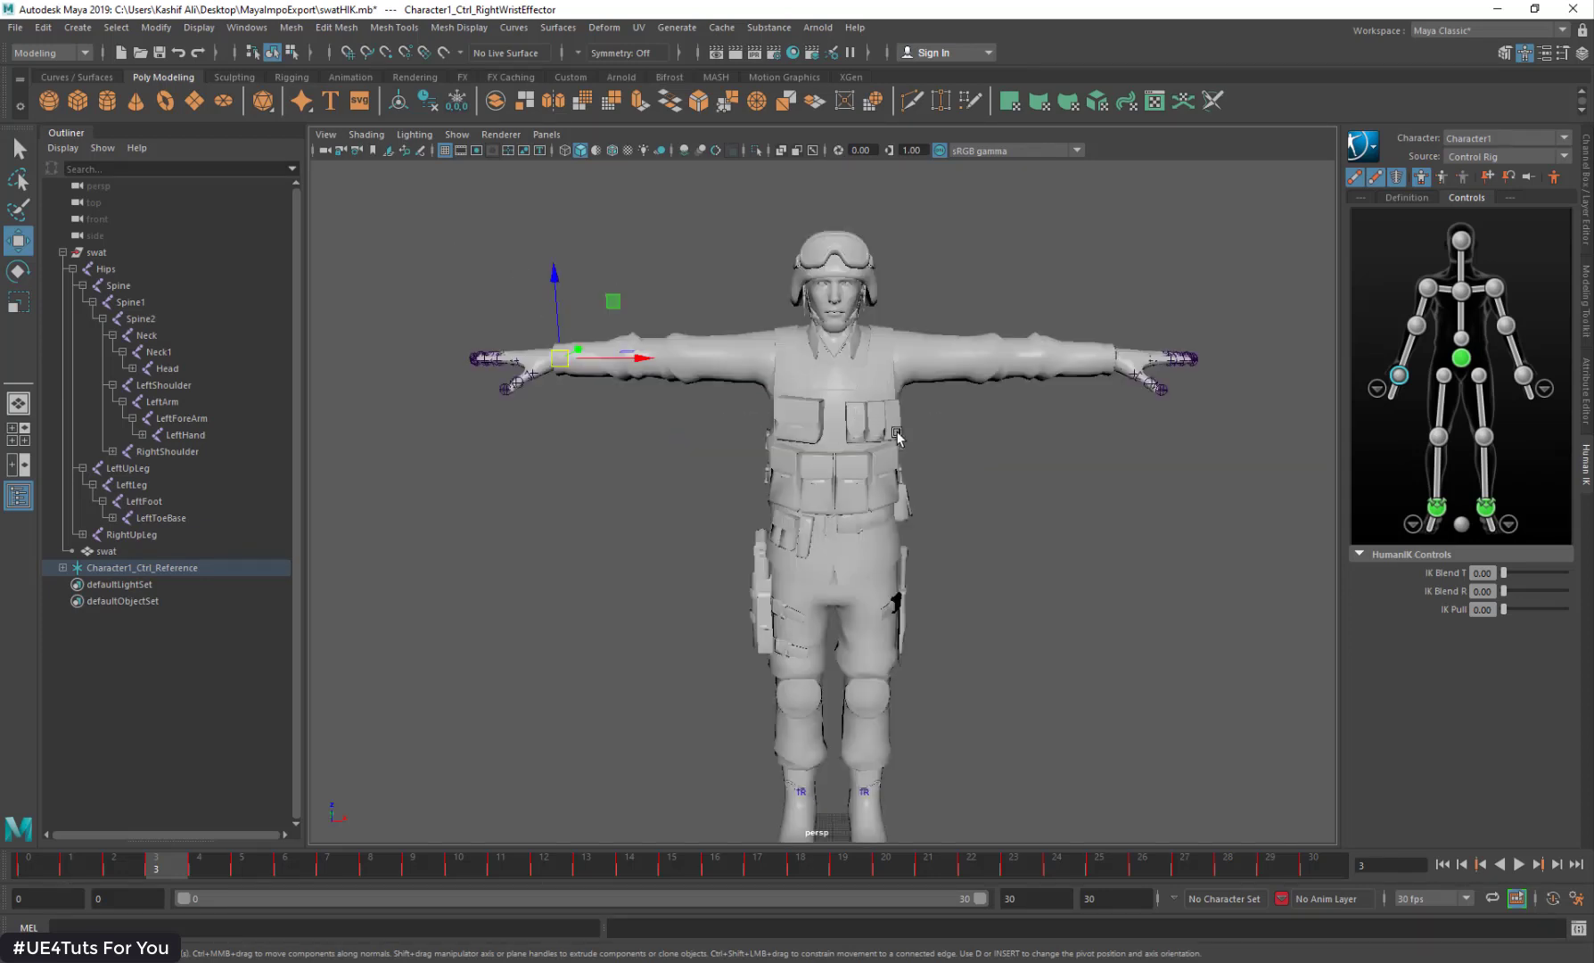
click(1473, 164)
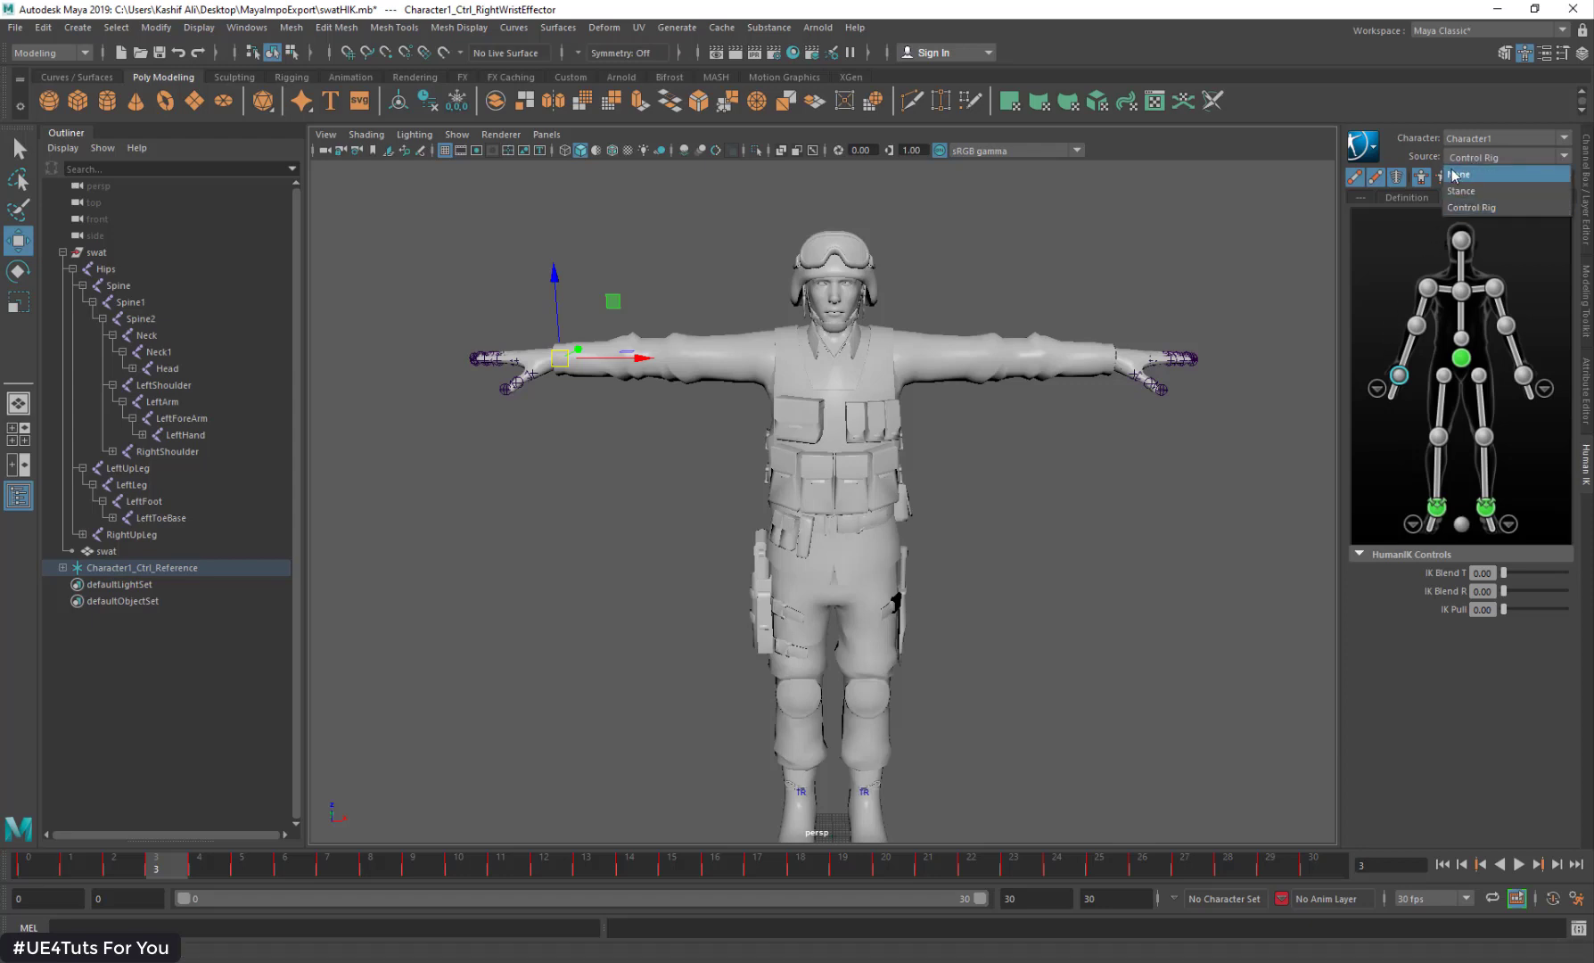
click(1471, 173)
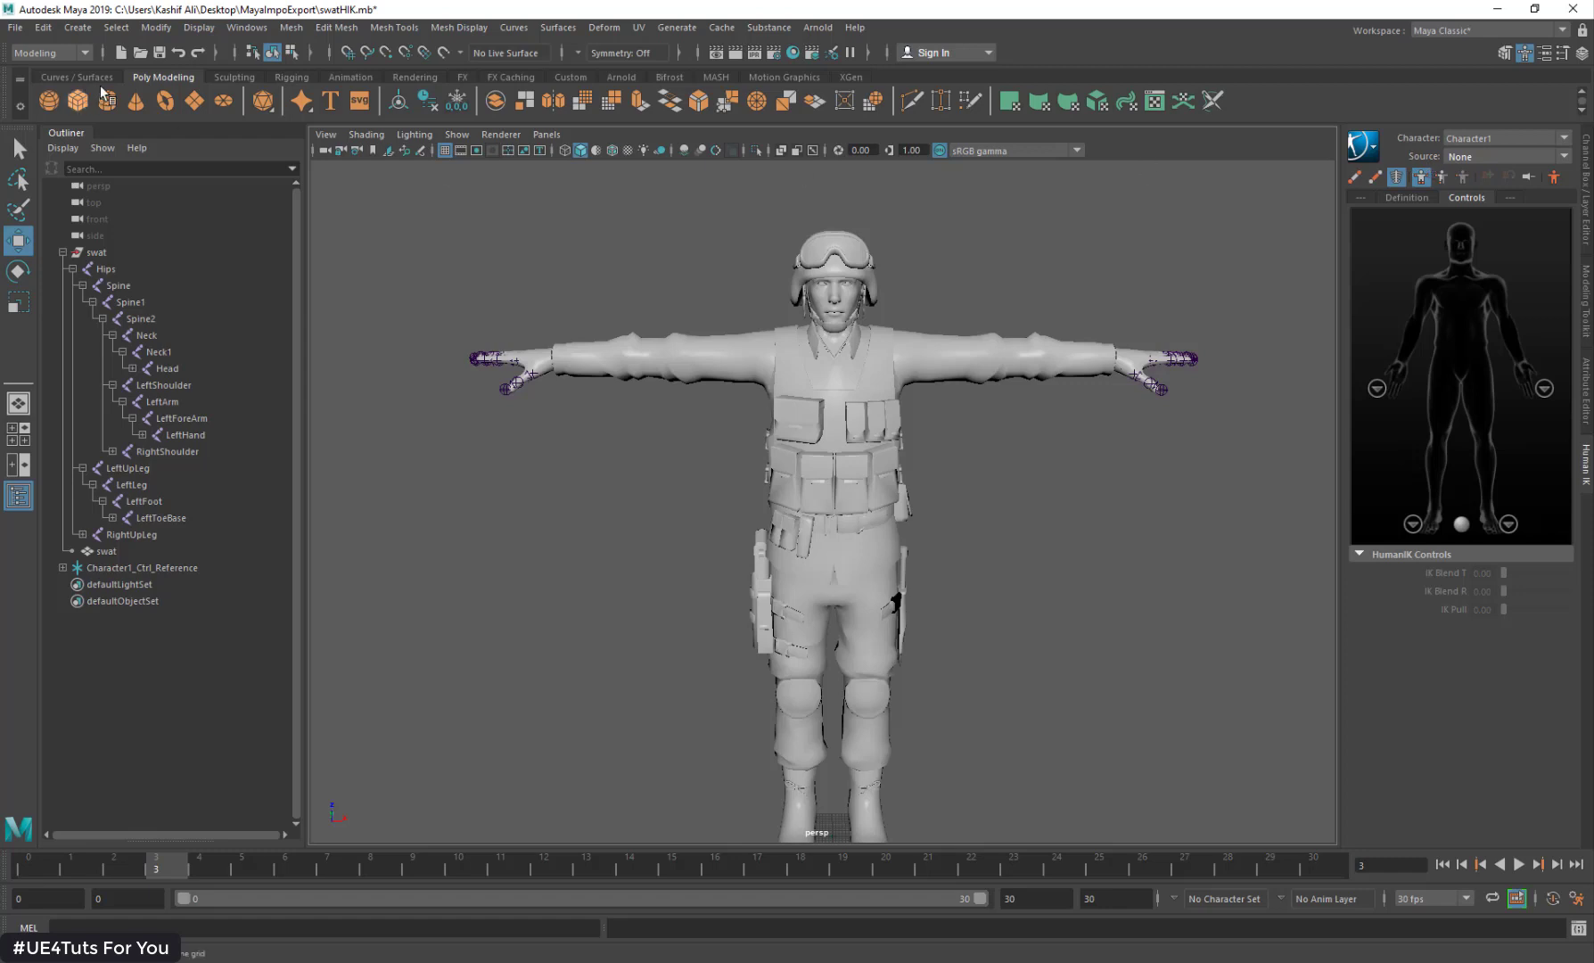
Step: Import the exported Idle_To_Braced_Hang animation file onto the swat character
click(7, 28)
click(42, 204)
double_click(333, 281)
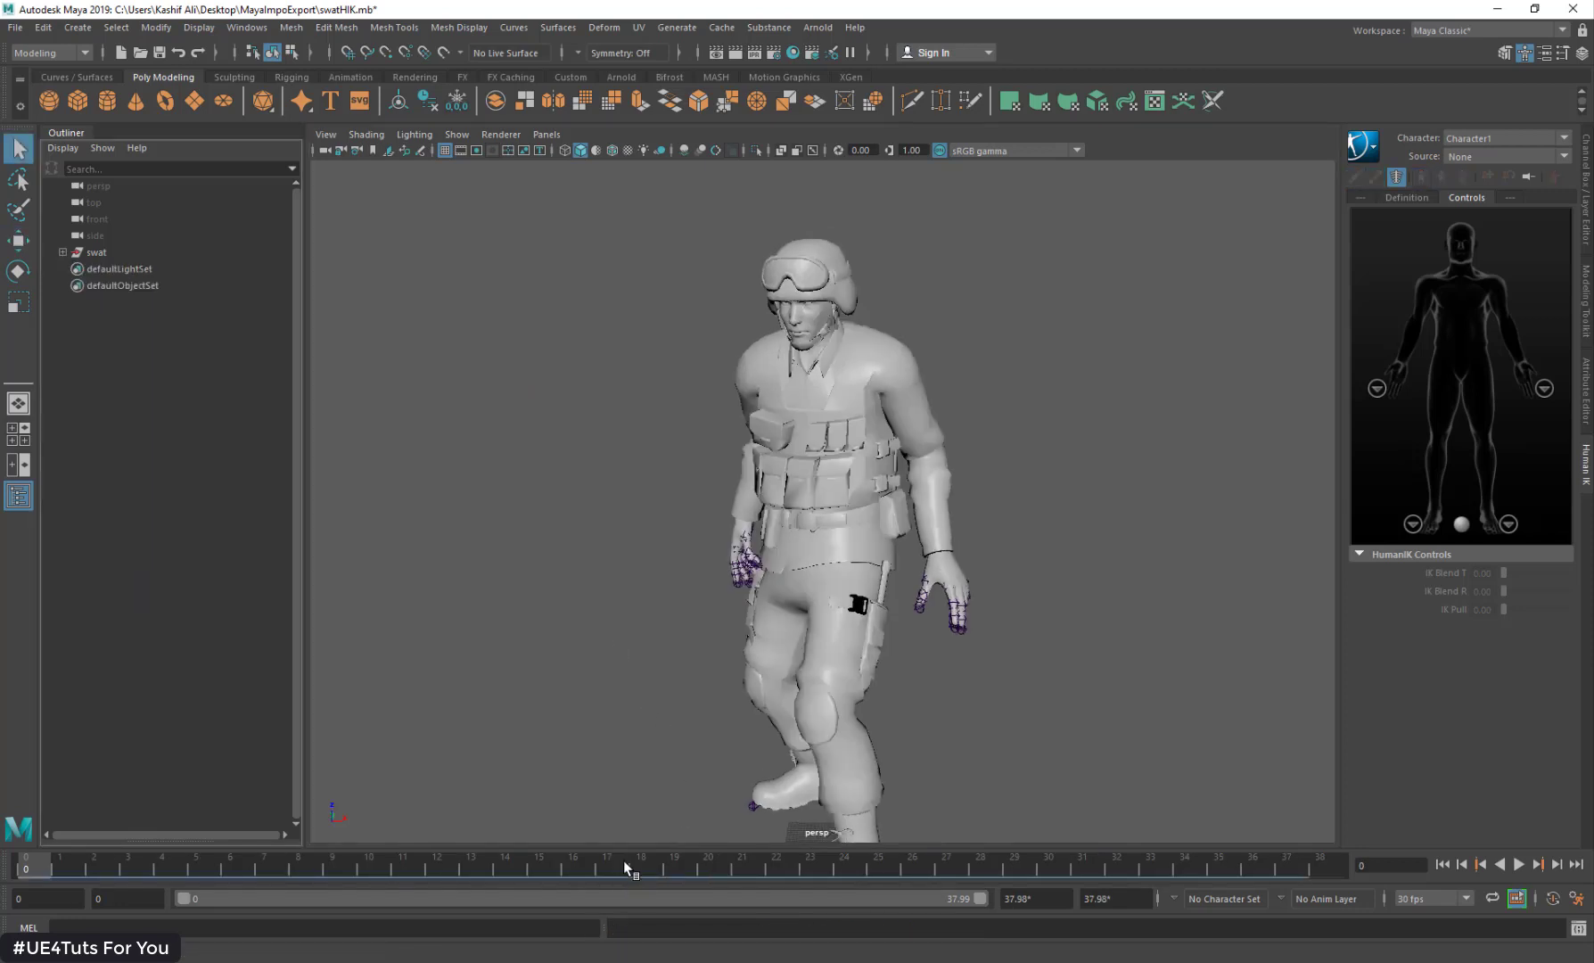
Step: Play and scrub the imported animation to frame 22 and inspect the hanging pose from the character's back and side
key(alt+v)
drag(2, 867, 777, 862)
alt+drag(1015, 533, 878, 635)
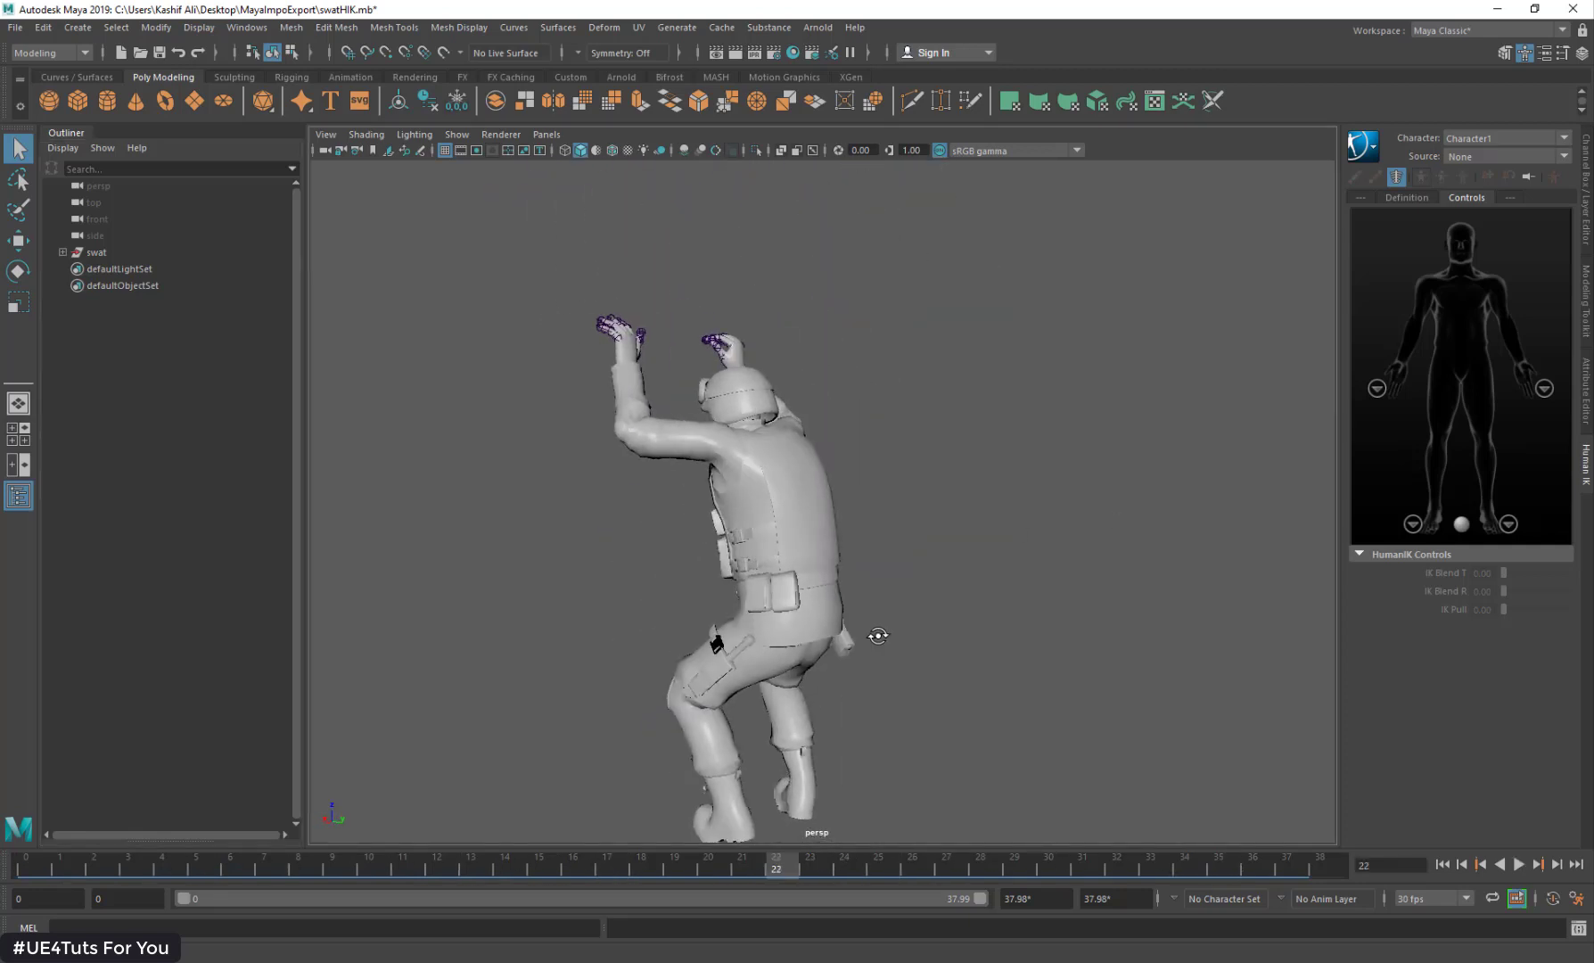
Step: Bake the imported hanging animation onto Character1's control rig and return to frame 0
alt+middle_drag(740, 698, 847, 627)
alt+drag(854, 628, 880, 634)
drag(776, 865, 3, 866)
click(1362, 145)
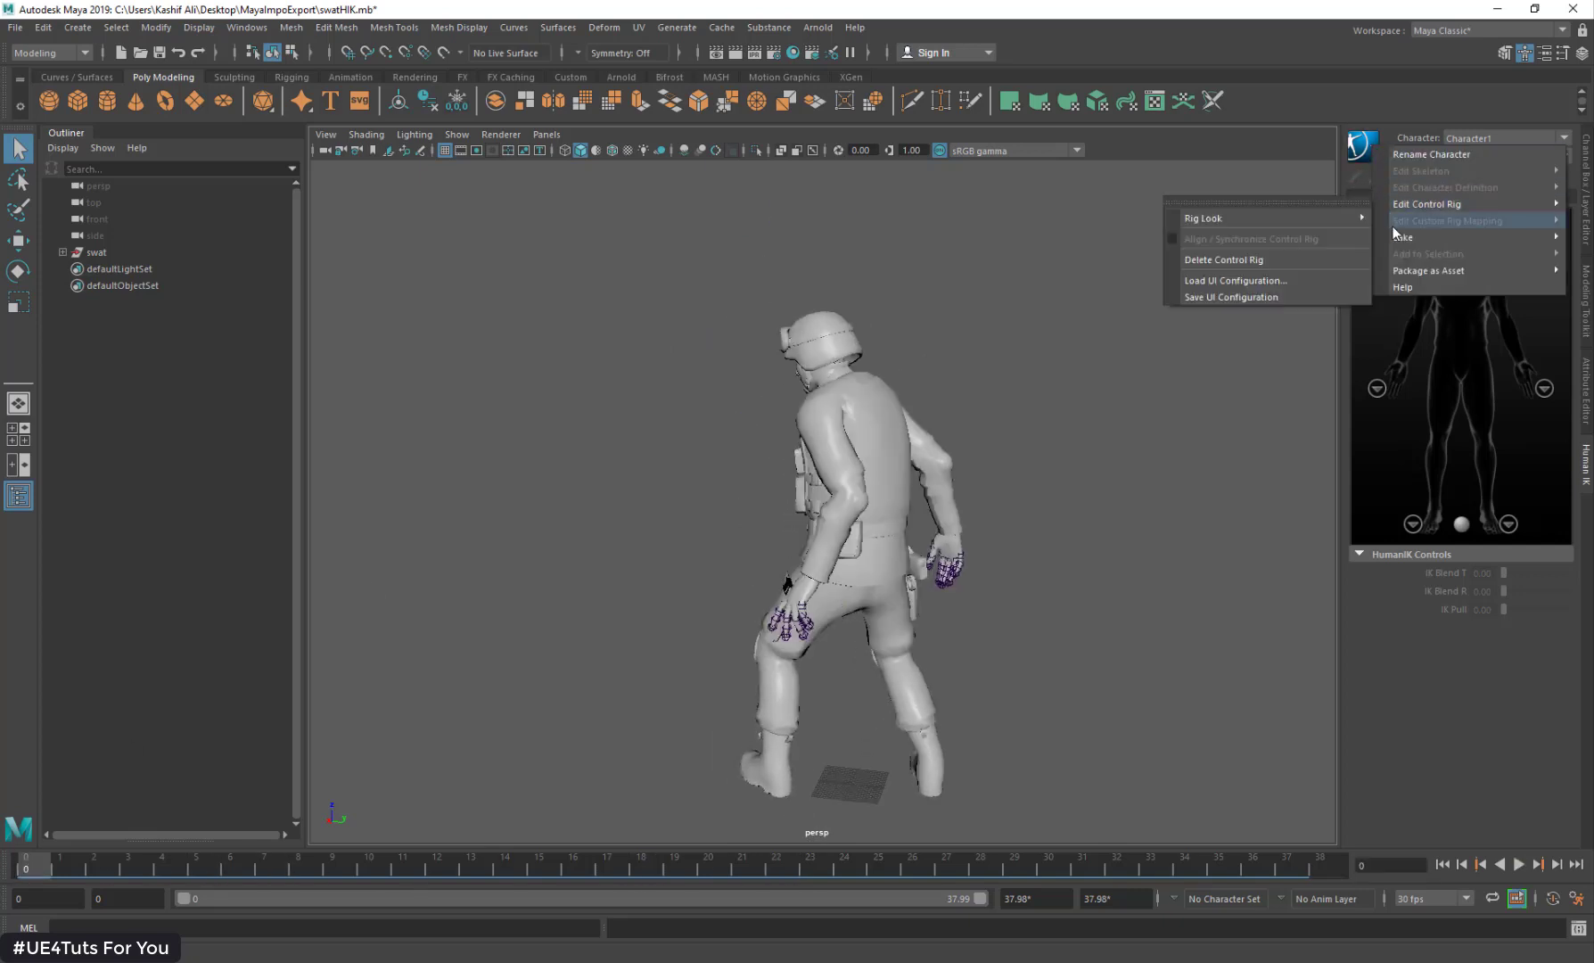
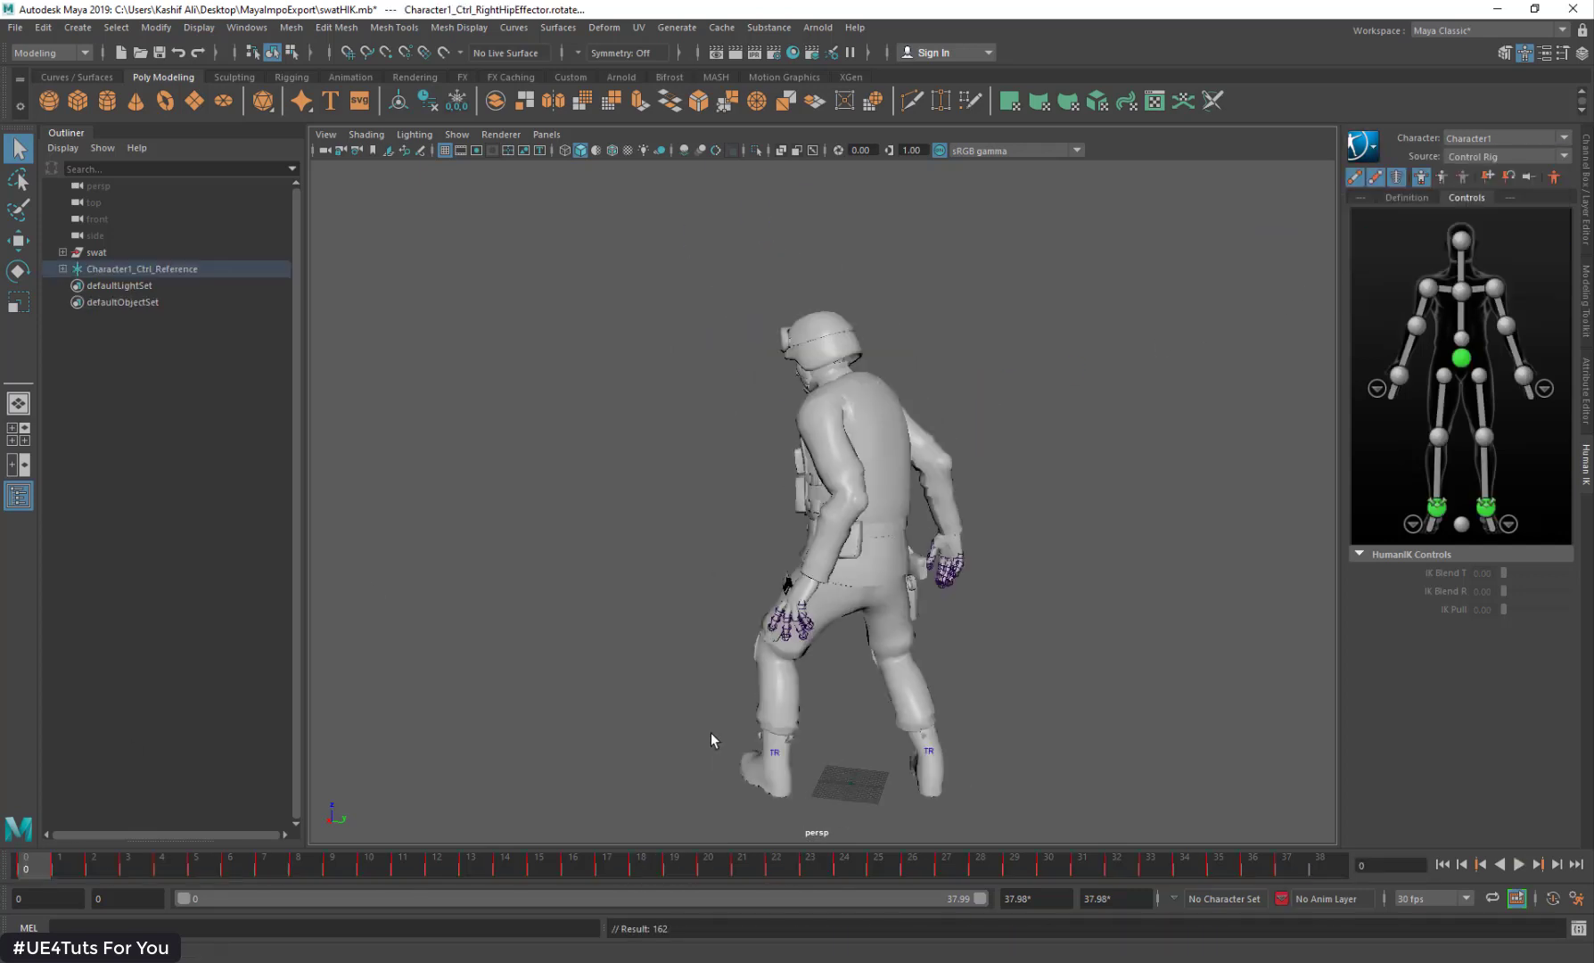
drag(420, 870, 25, 873)
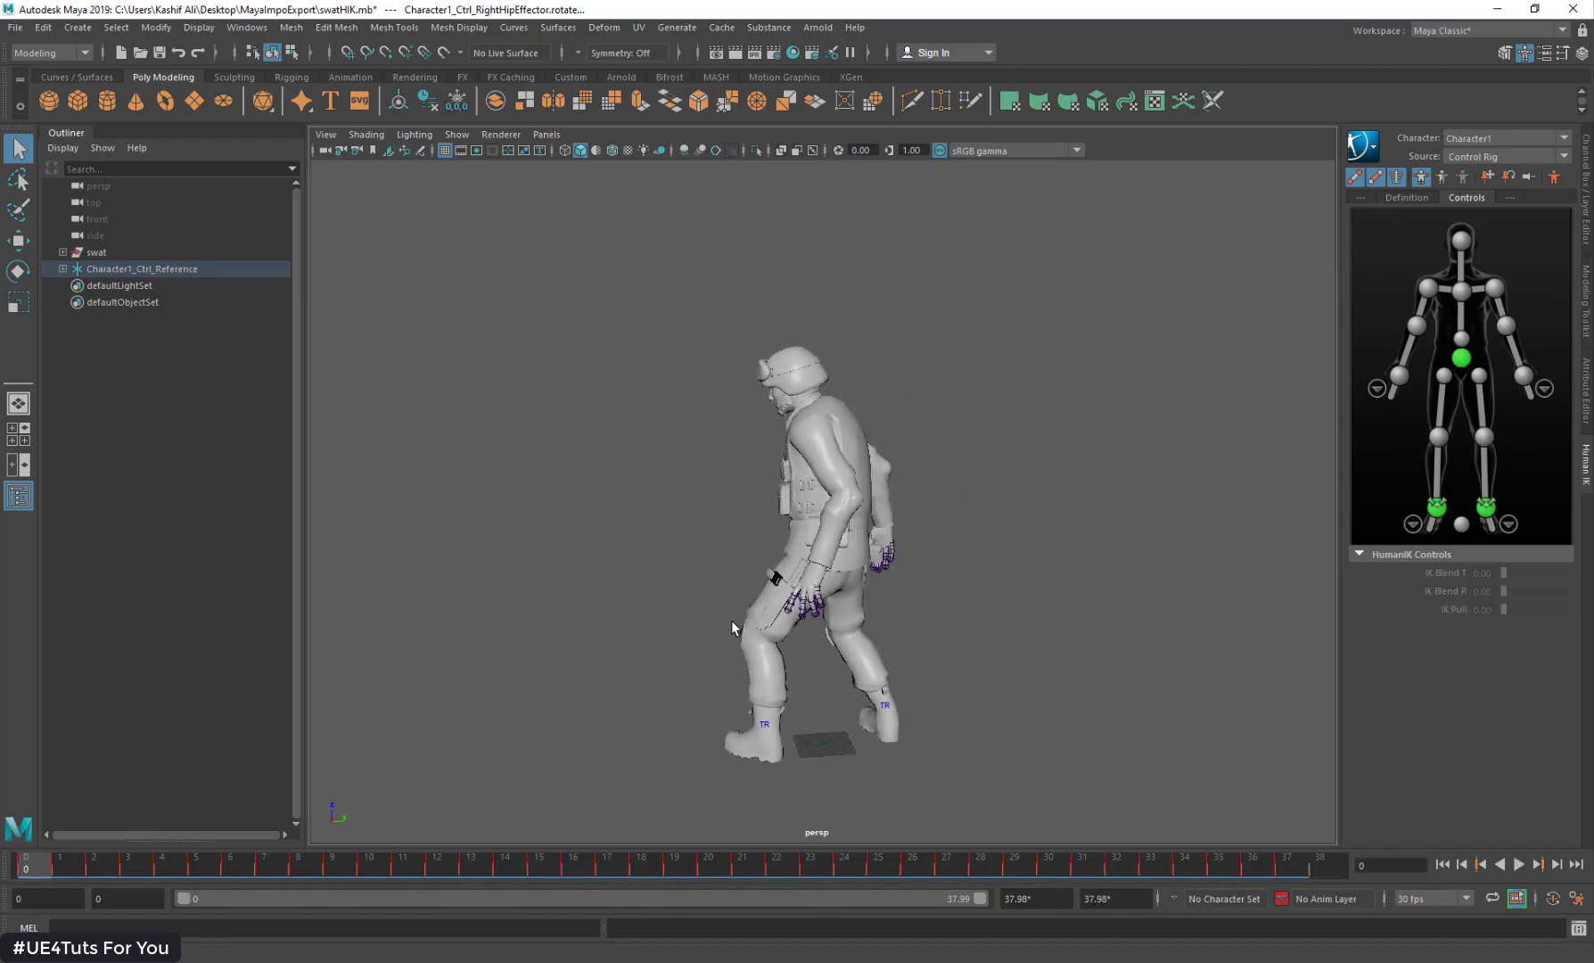
Step: Create a polygon cube at the character's feet and scale it up into a large wall block
click(78, 27)
mouse_move(260, 109)
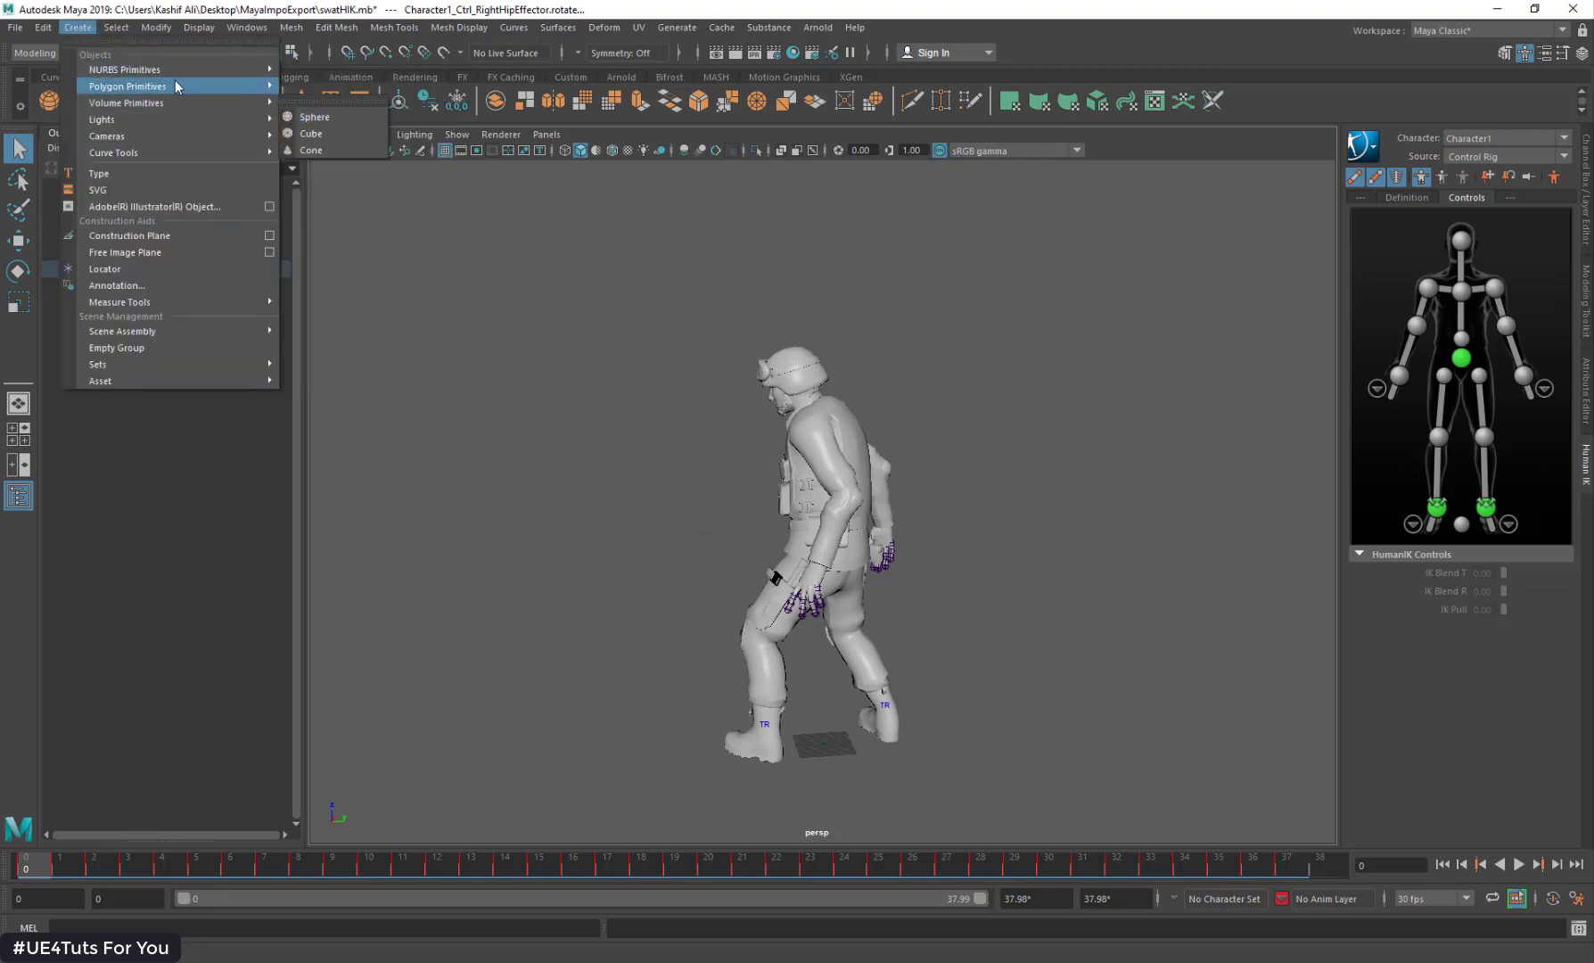
click(321, 115)
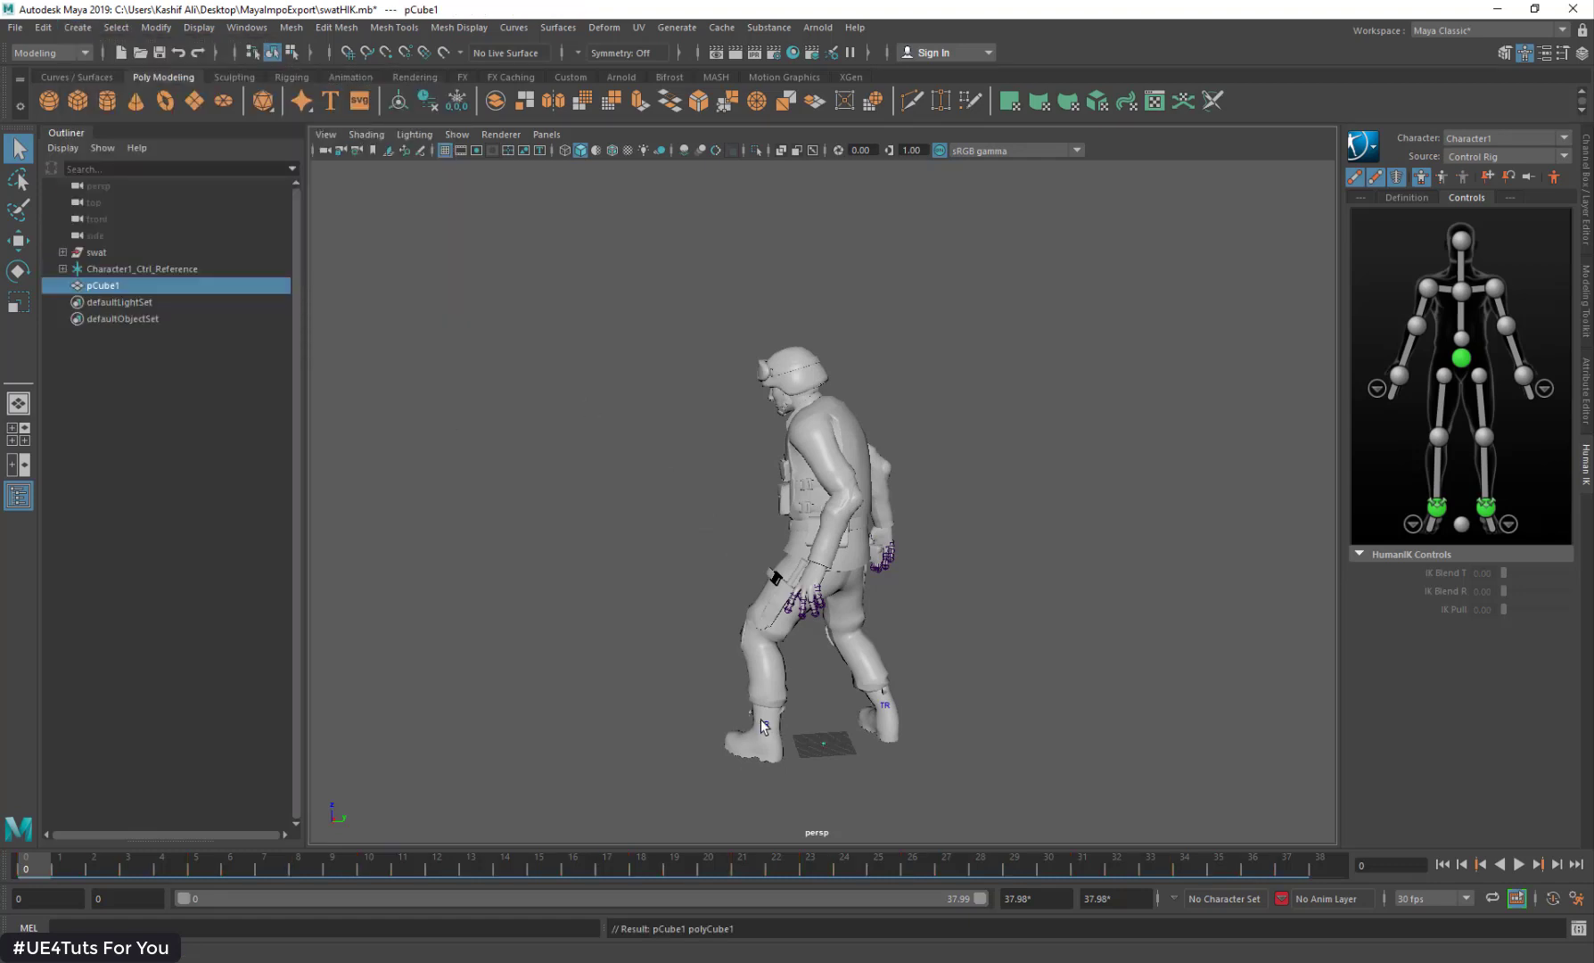
key(r)
drag(822, 747, 1332, 745)
Step: Move the cube in front of the character and align its upper edge with the hanging hands at the last frame
key(w)
drag(888, 745, 495, 753)
drag(398, 700, 400, 589)
drag(538, 868, 1412, 900)
alt+drag(1007, 561, 947, 593)
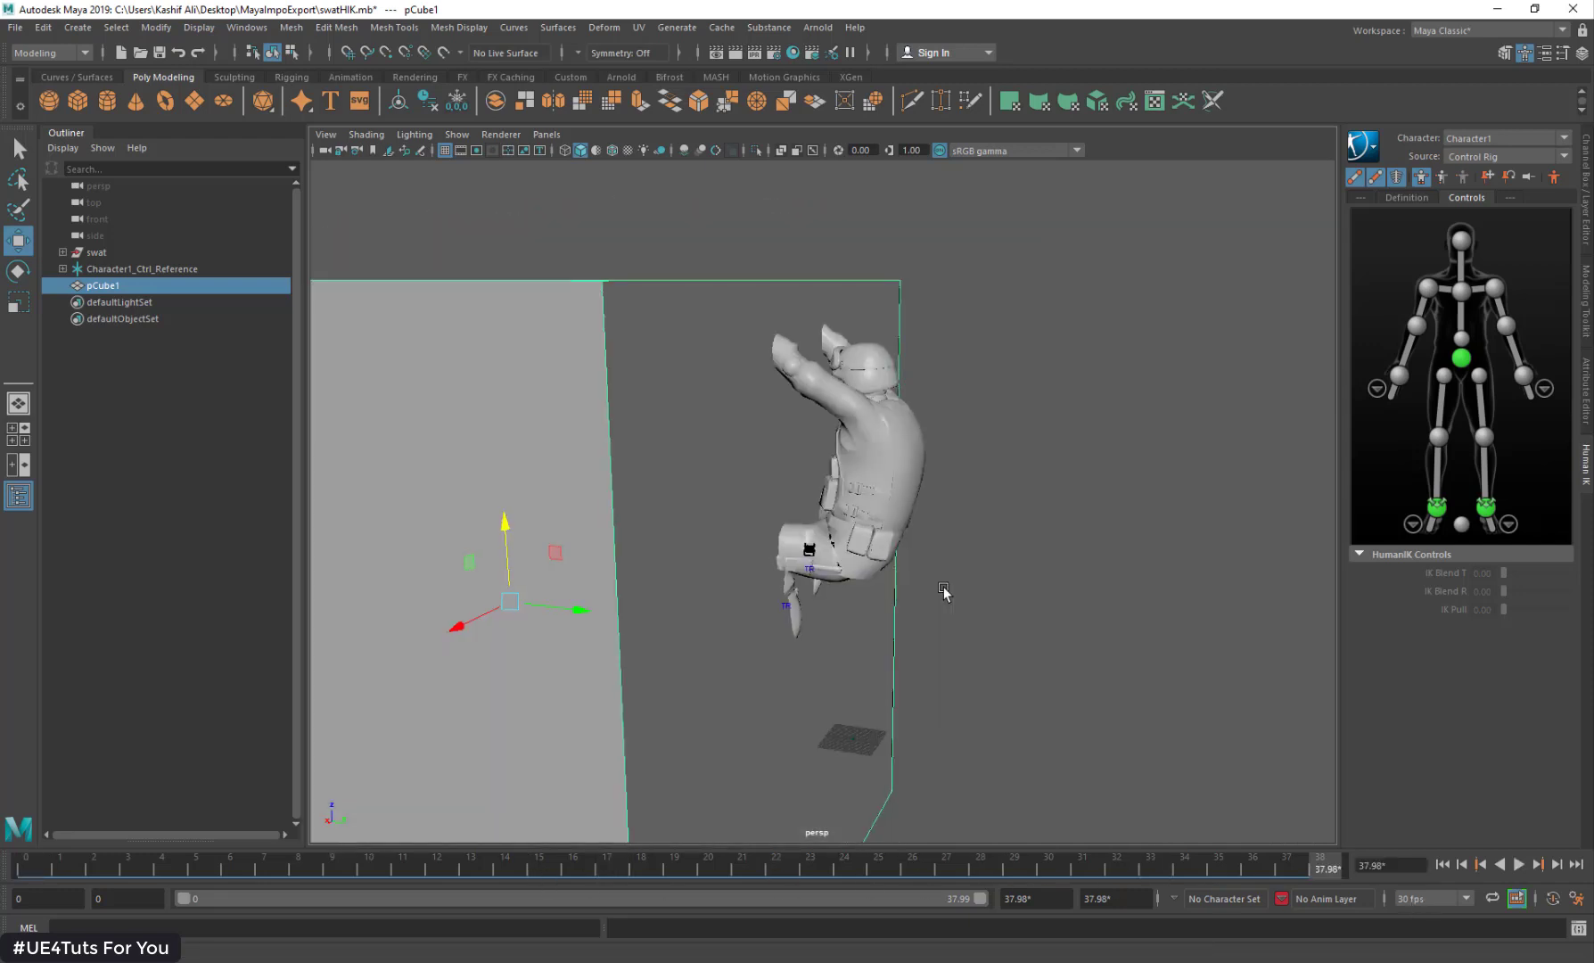
drag(502, 527, 502, 579)
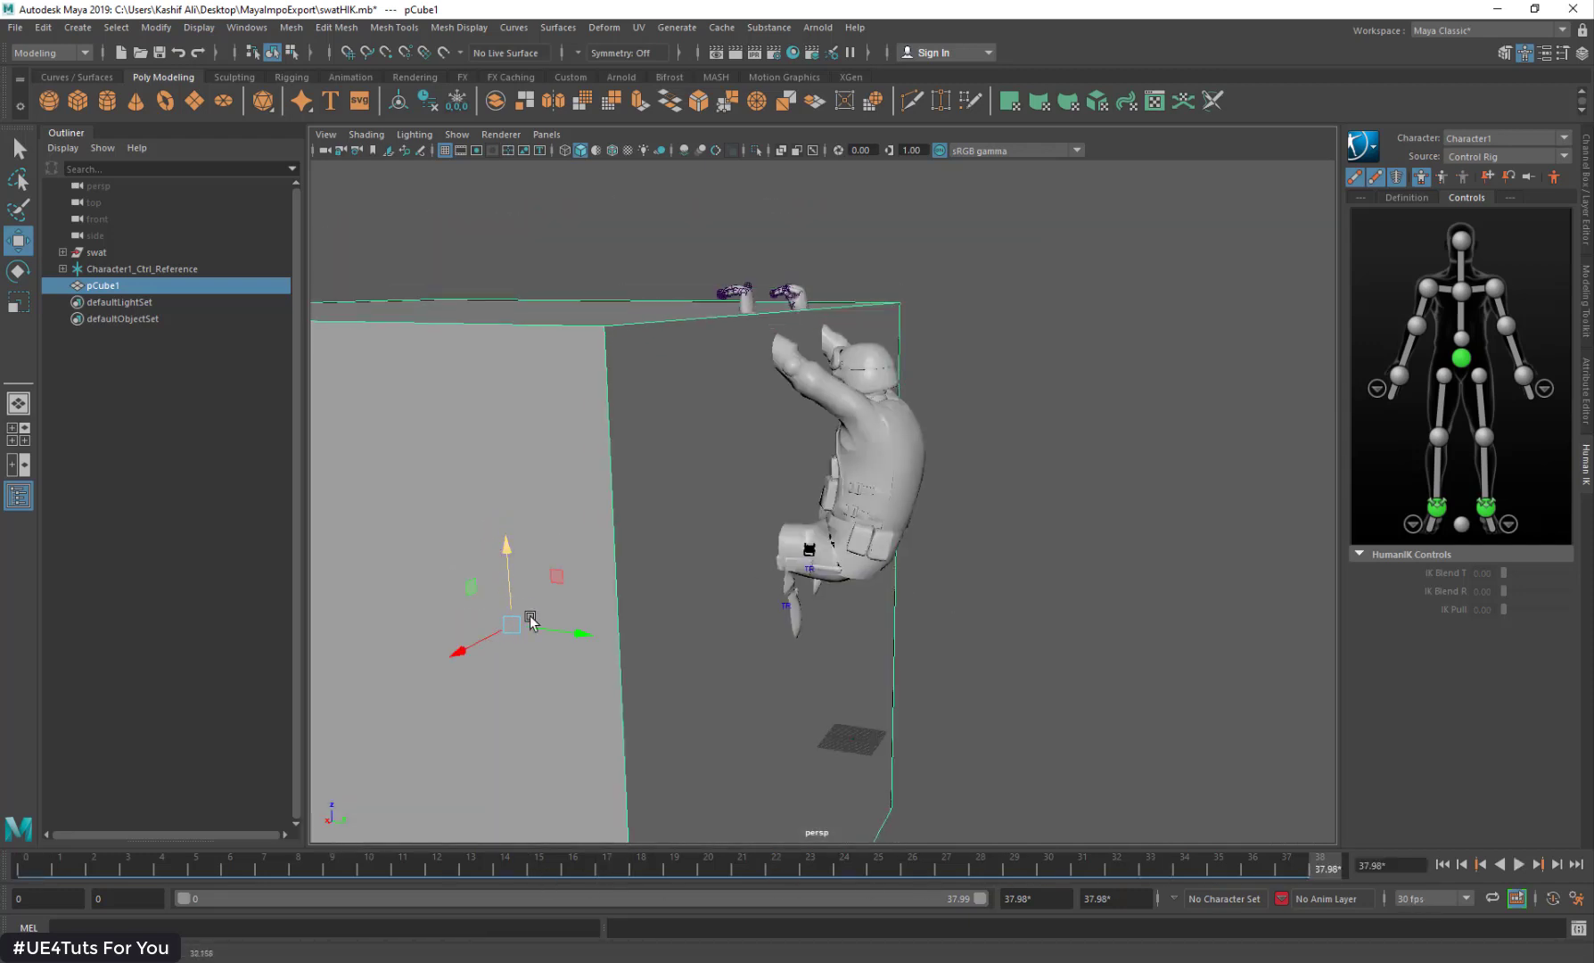
drag(578, 628, 540, 629)
mouse_move(478, 563)
mouse_down()
mouse_move(477, 540)
mouse_move(478, 554)
mouse_up()
alt+drag(555, 519, 994, 539)
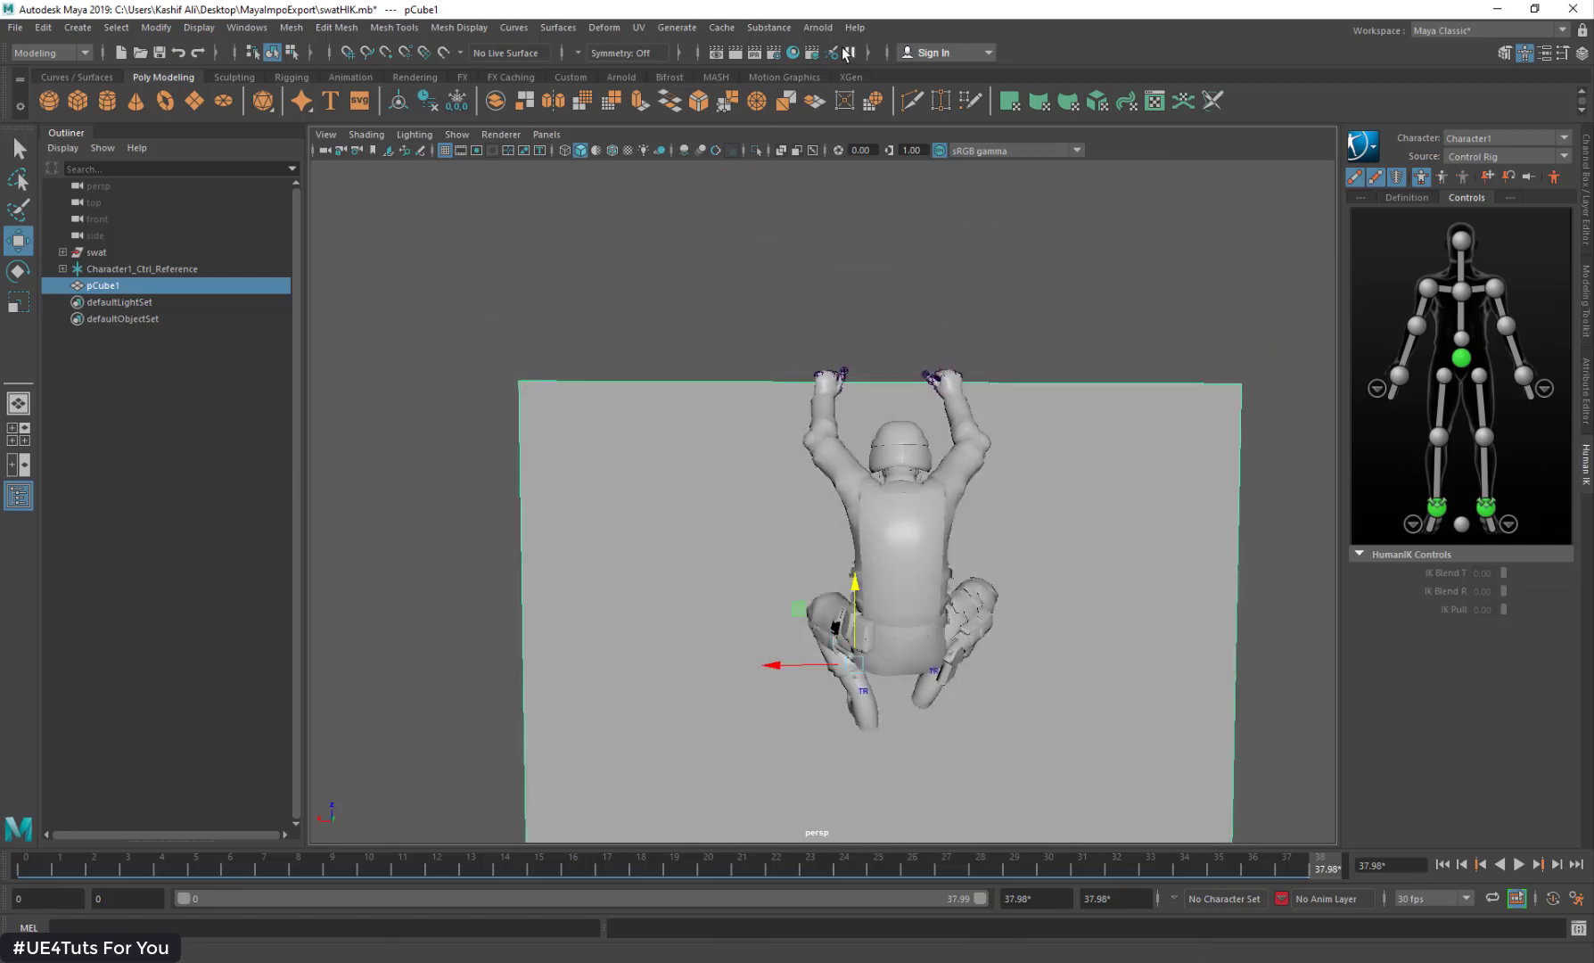
Step: Change the color of the lambert1 material on the cube to a muted red and deselect the cube
click(789, 54)
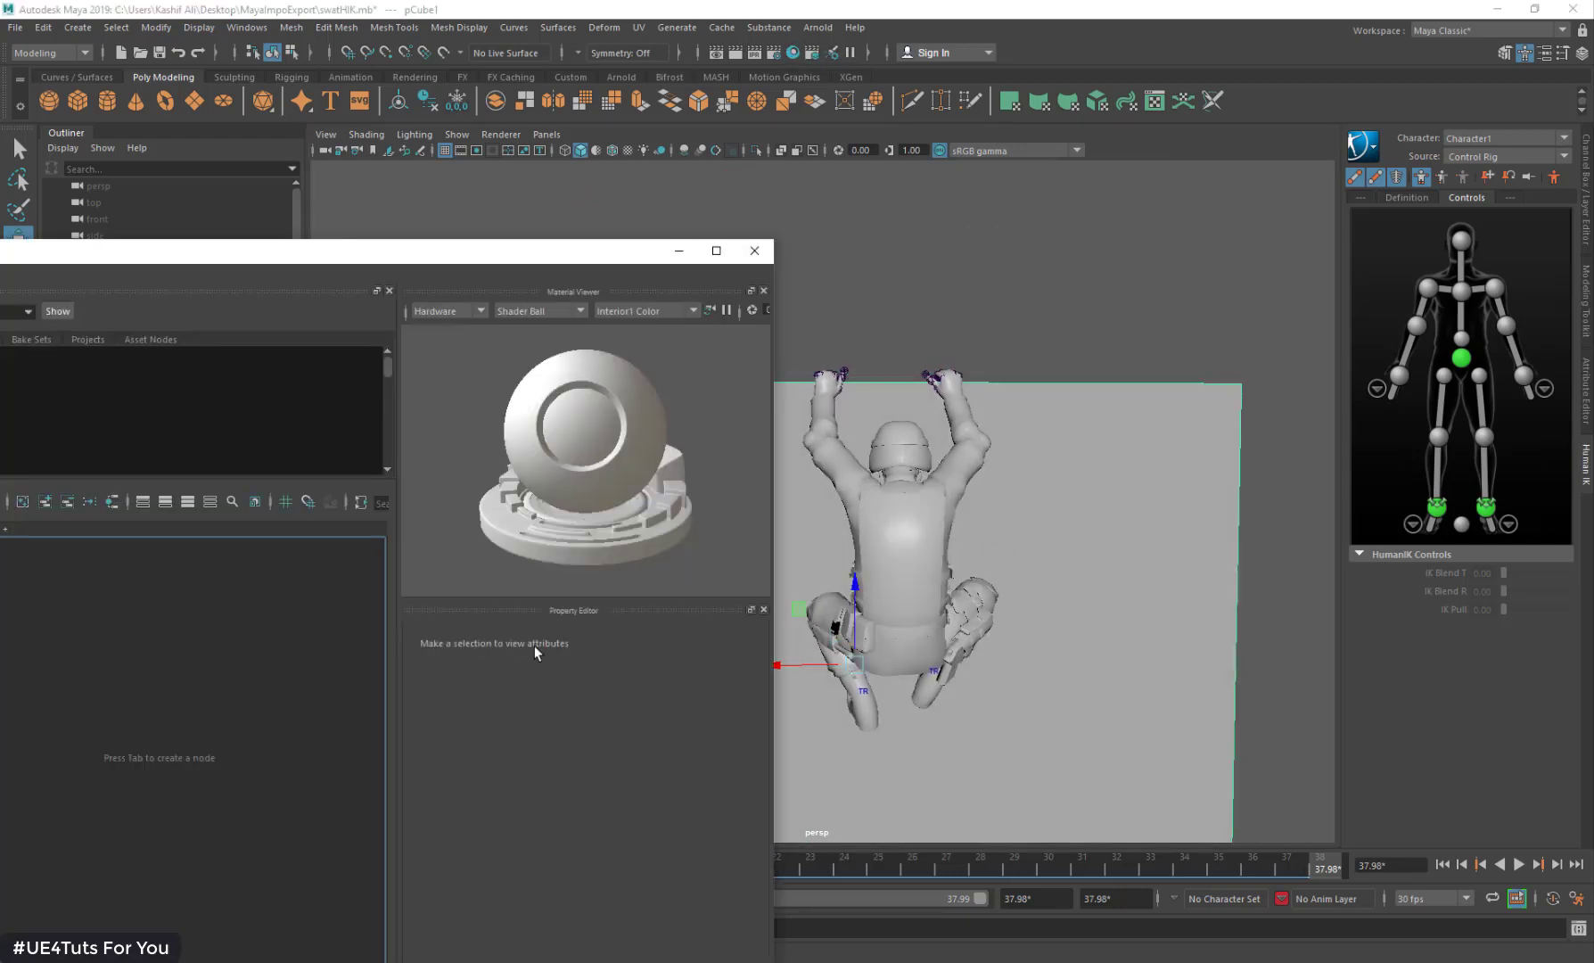
click(567, 718)
click(707, 738)
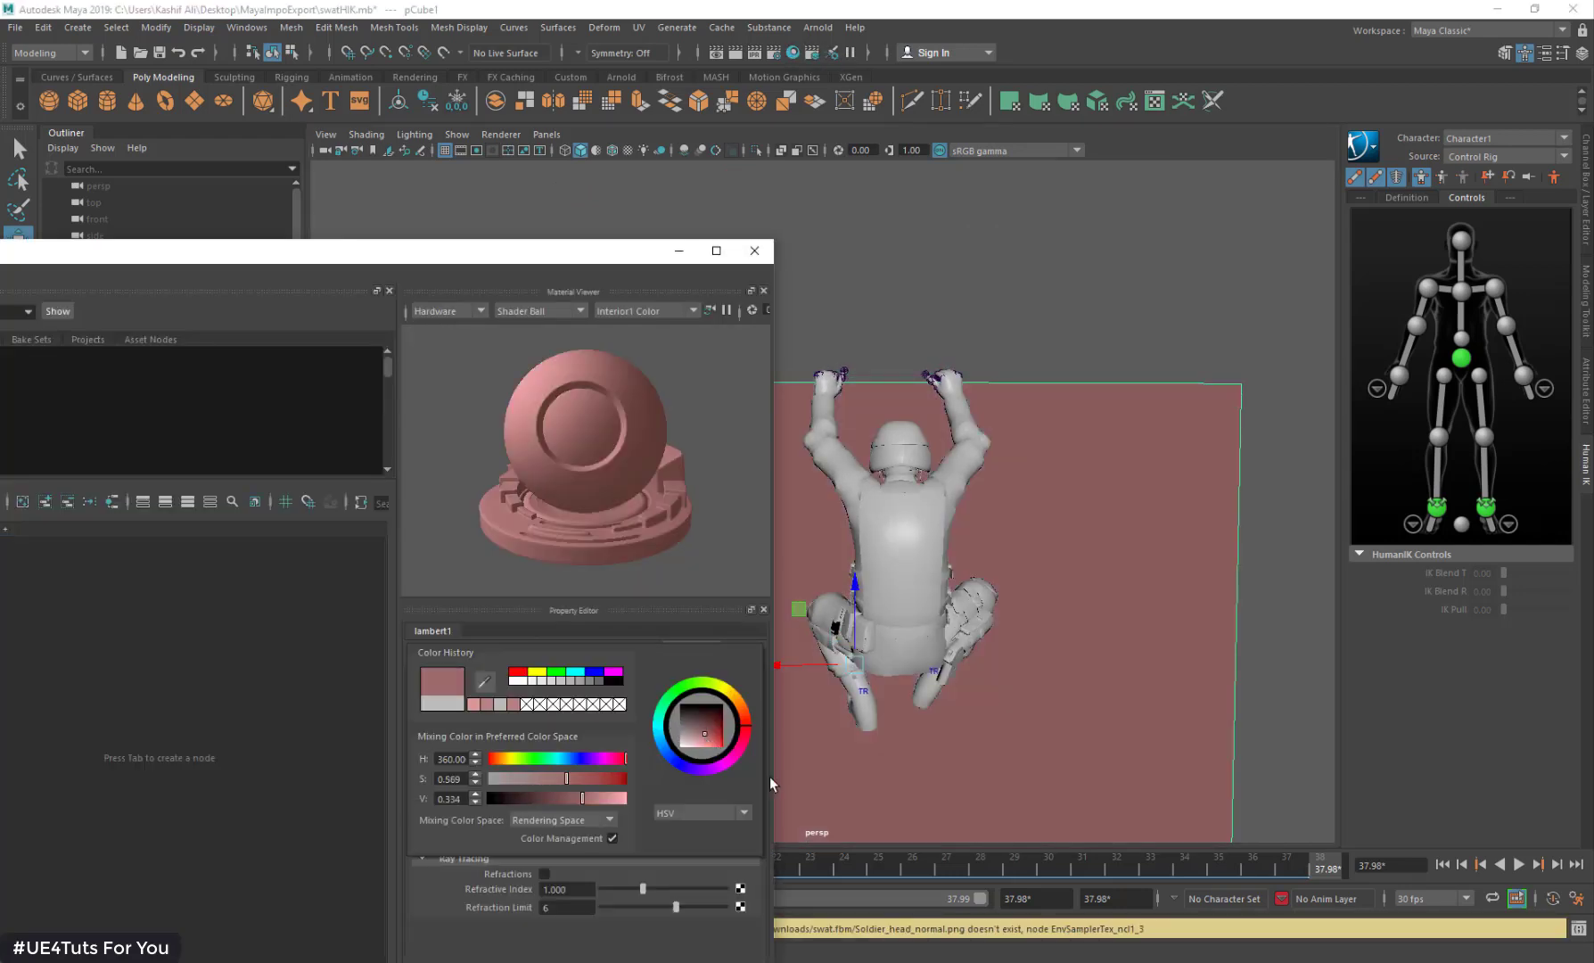
click(754, 251)
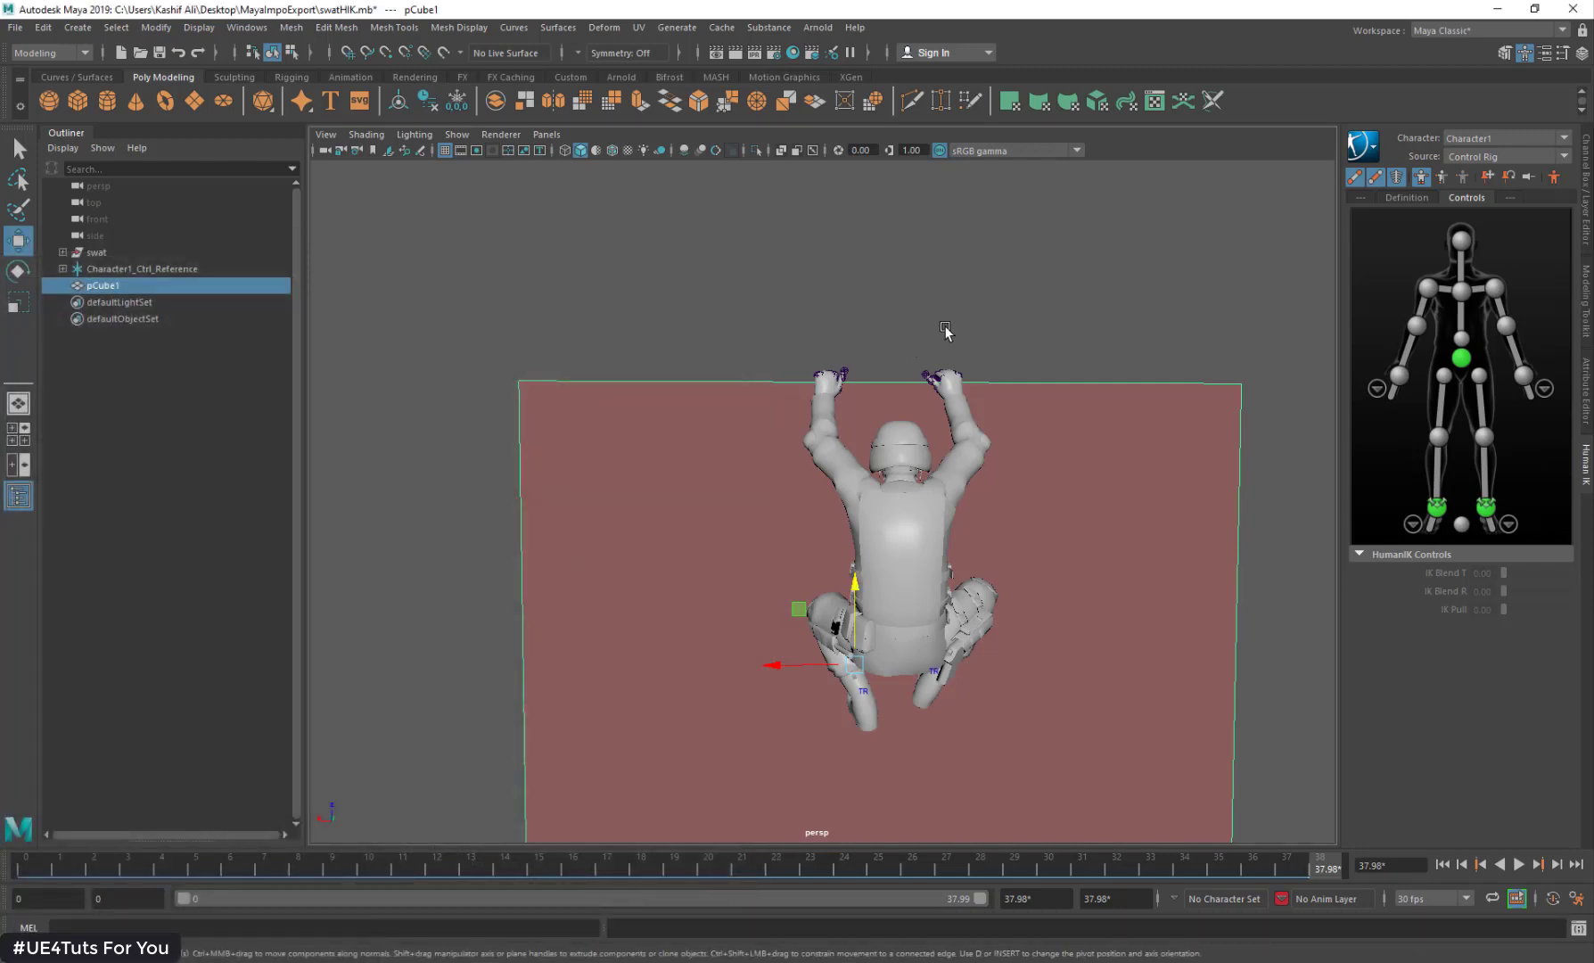
scroll(945, 332, up, 5)
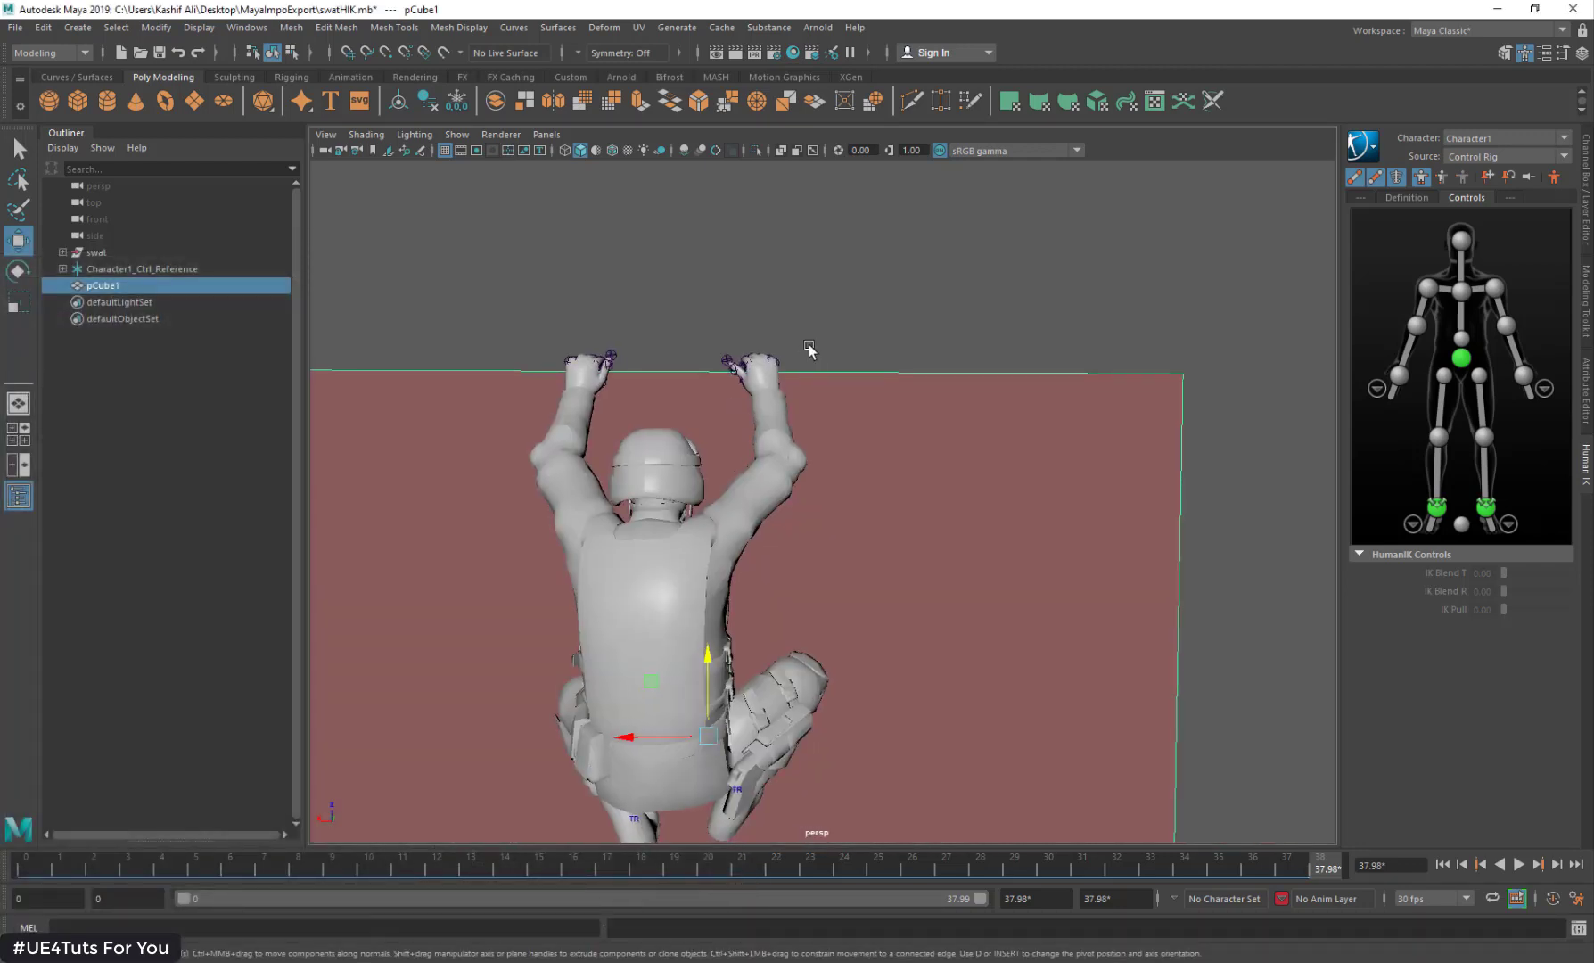
click(809, 349)
Step: Select all of the character's control rig effectors and create a new animation layer from them, making it the active layer
alt+middle_drag(816, 445, 942, 434)
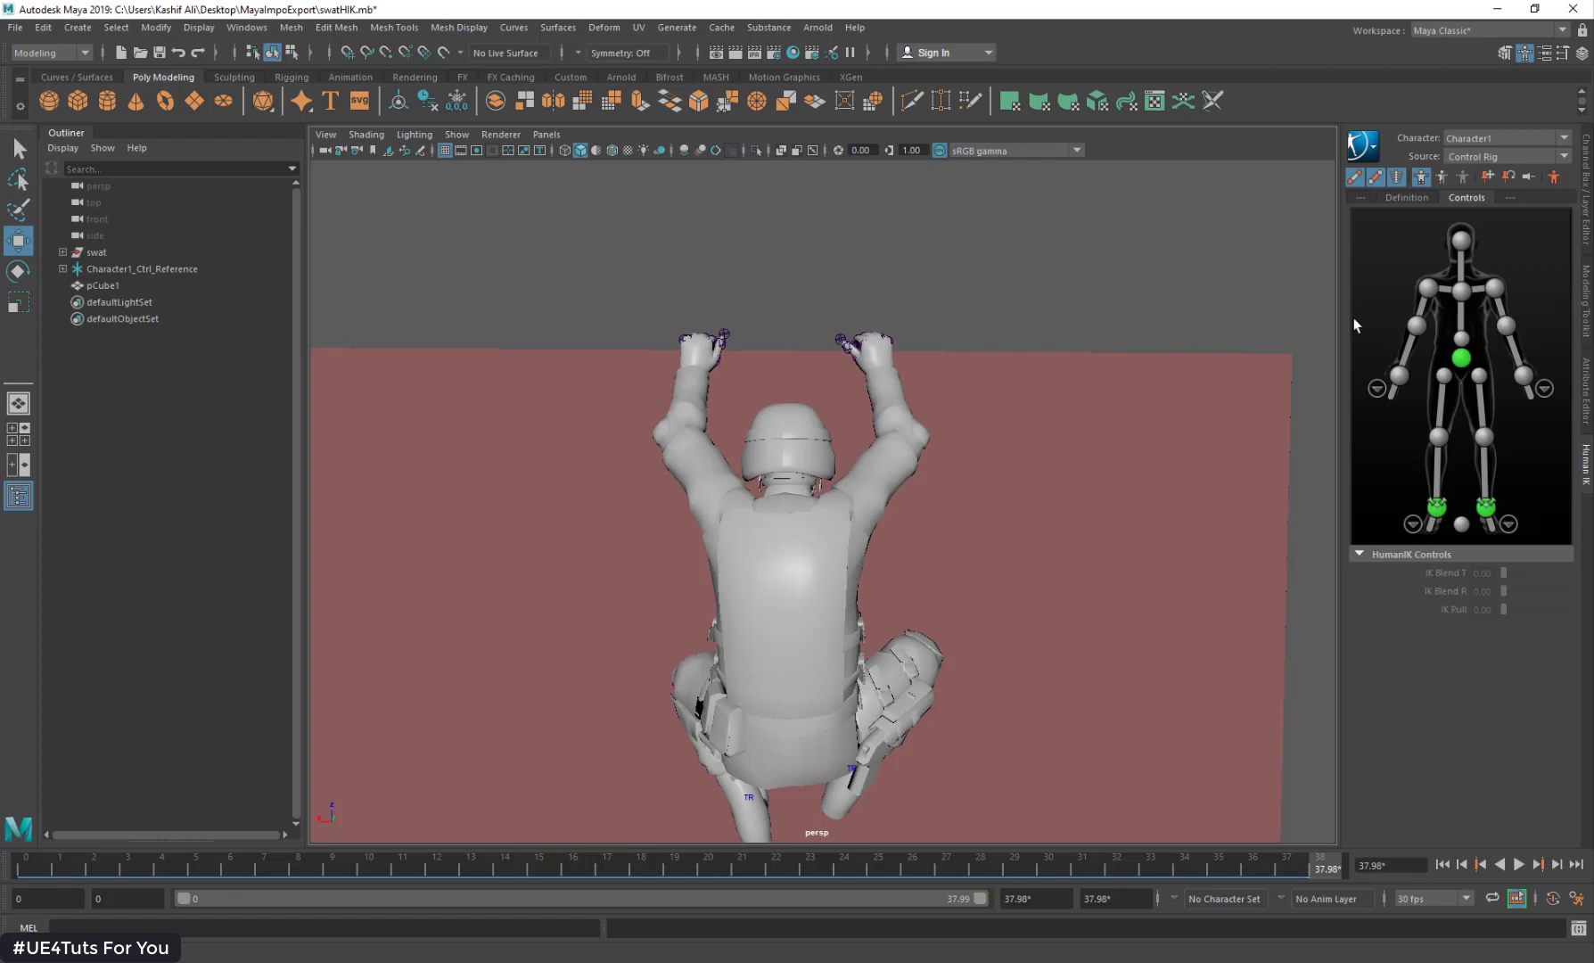
click(1387, 295)
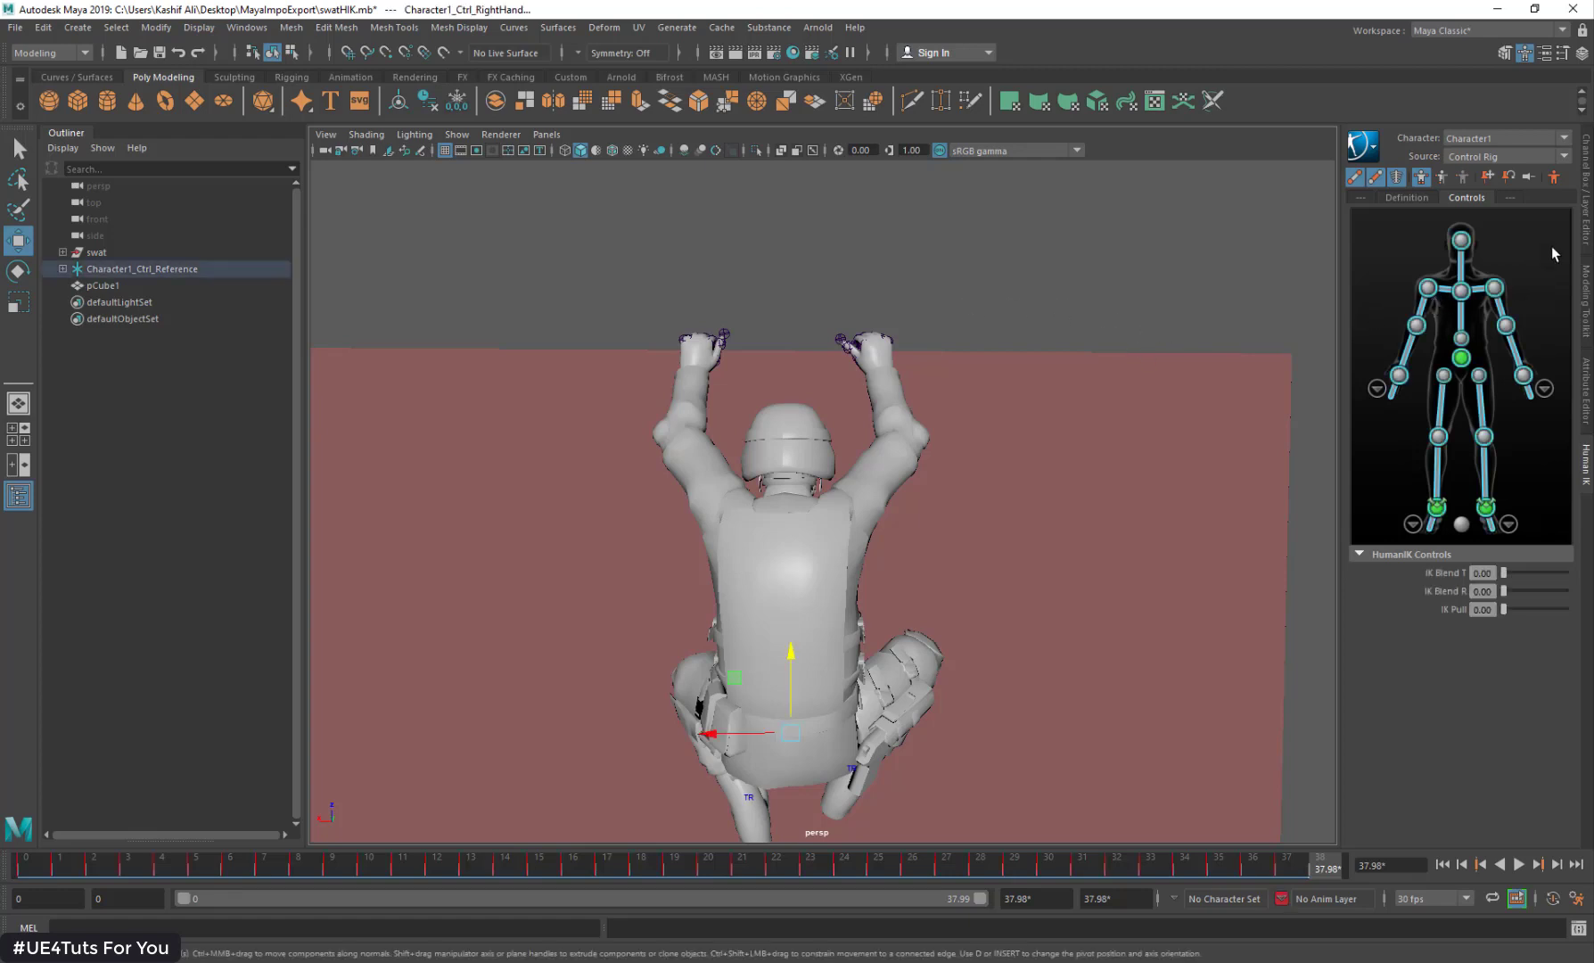
click(1589, 210)
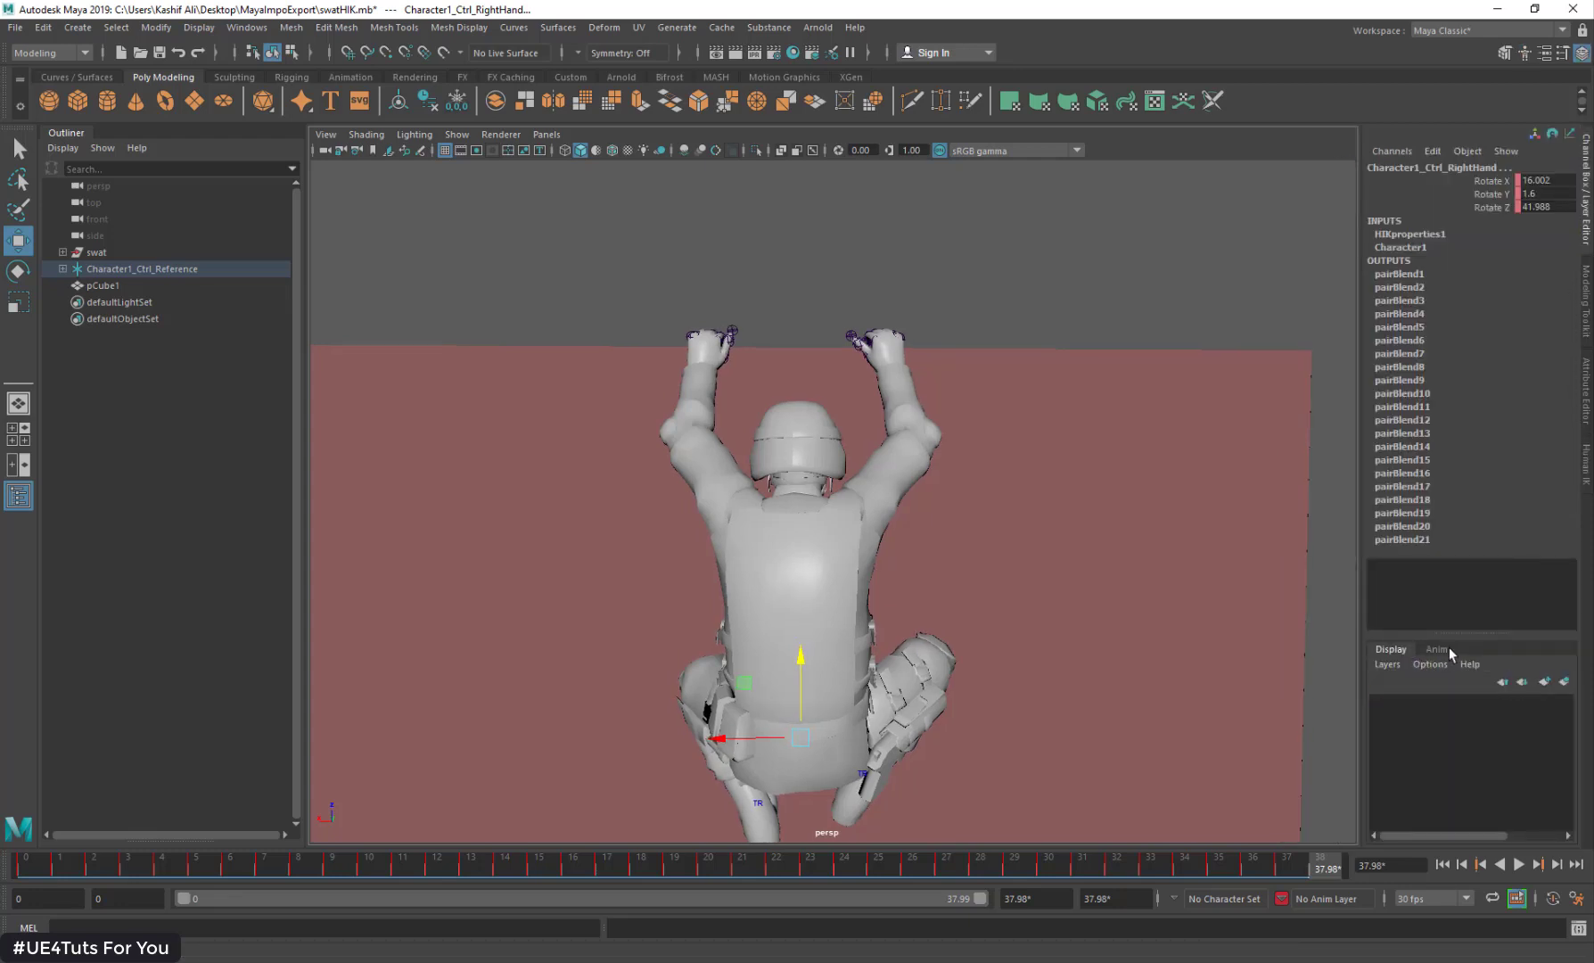
click(1564, 689)
click(1479, 703)
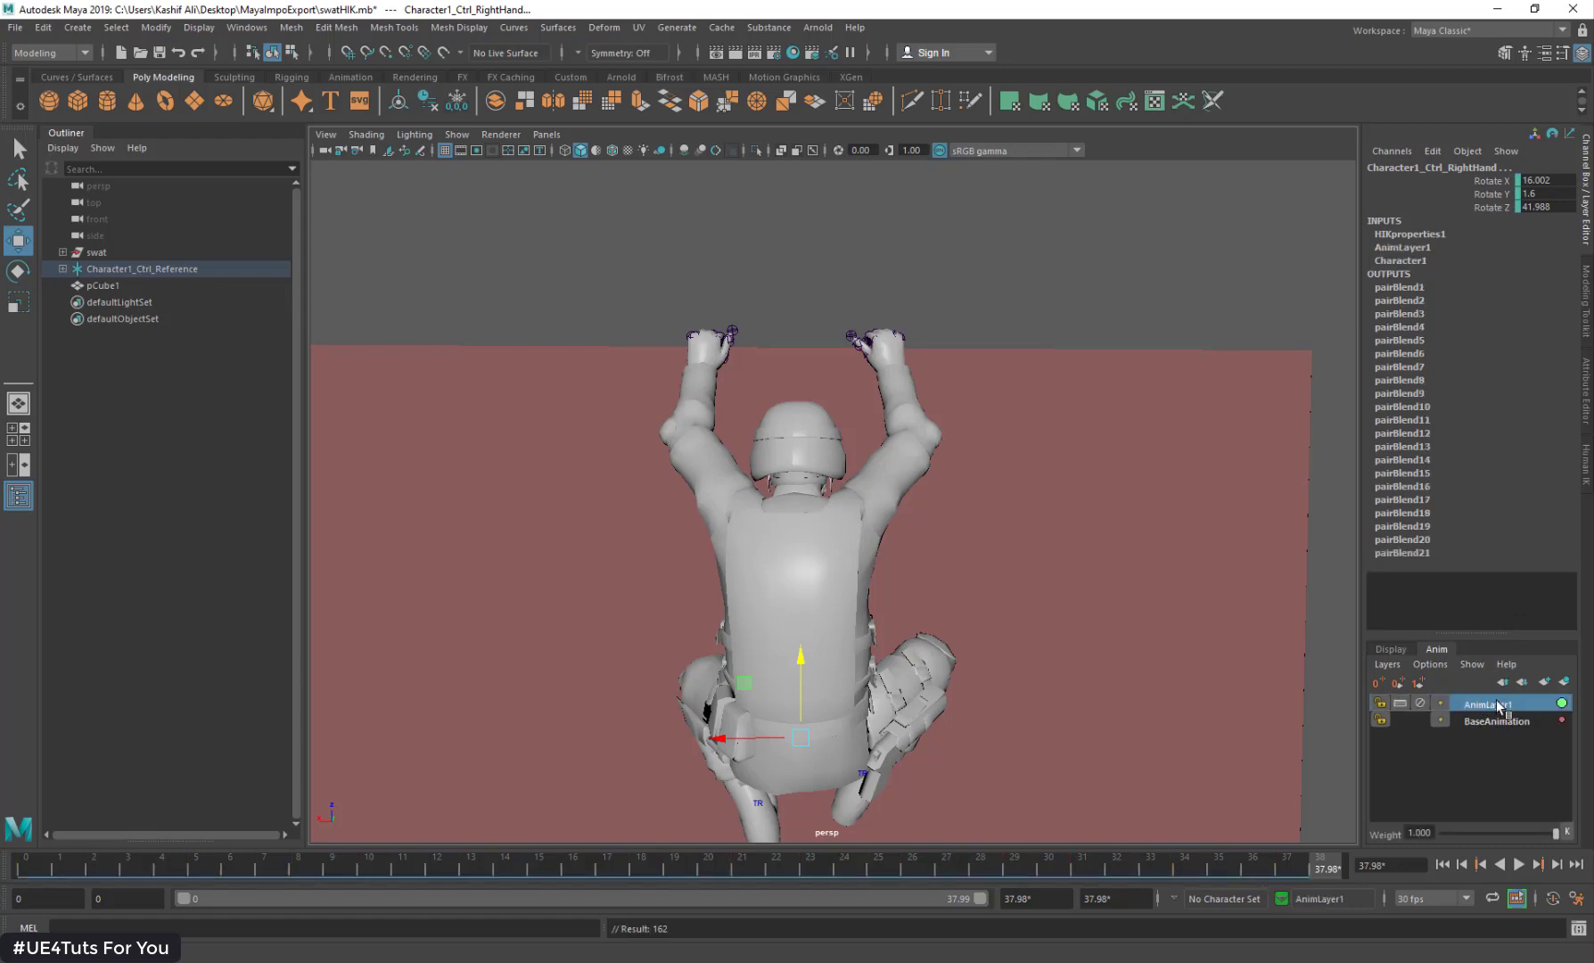
click(1589, 472)
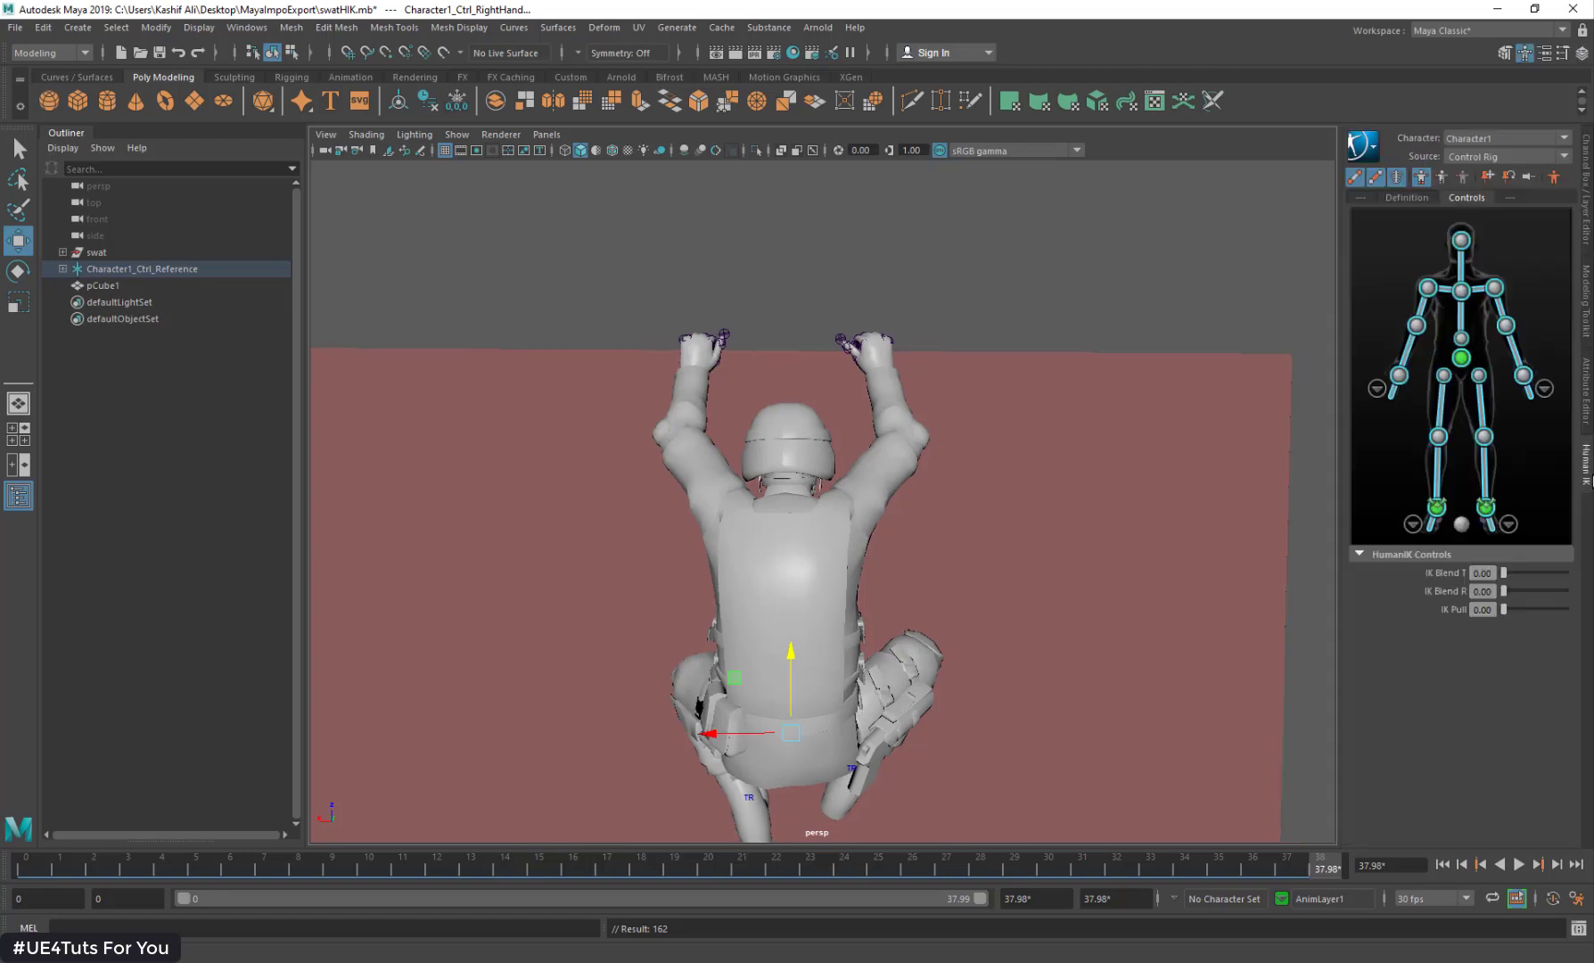
Step: At frame 25, move the right and left wrist effectors inward along the ledge so the hands are closer together
drag(172, 858, 31, 866)
scroll(530, 682, down, 3)
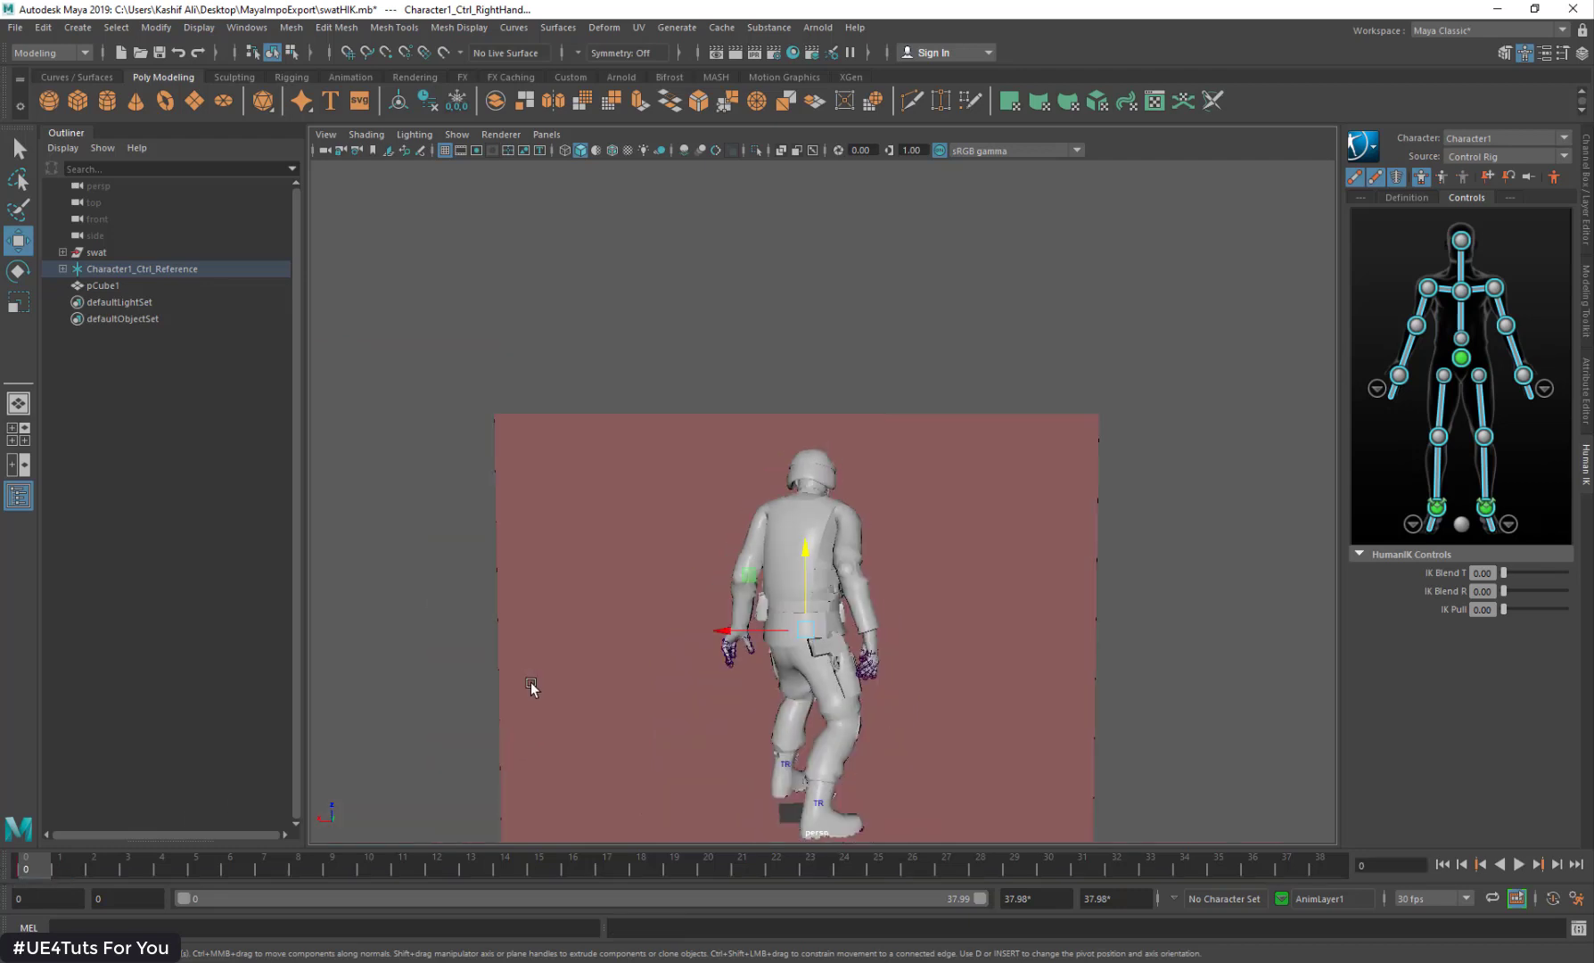
scroll(530, 682, down, 2)
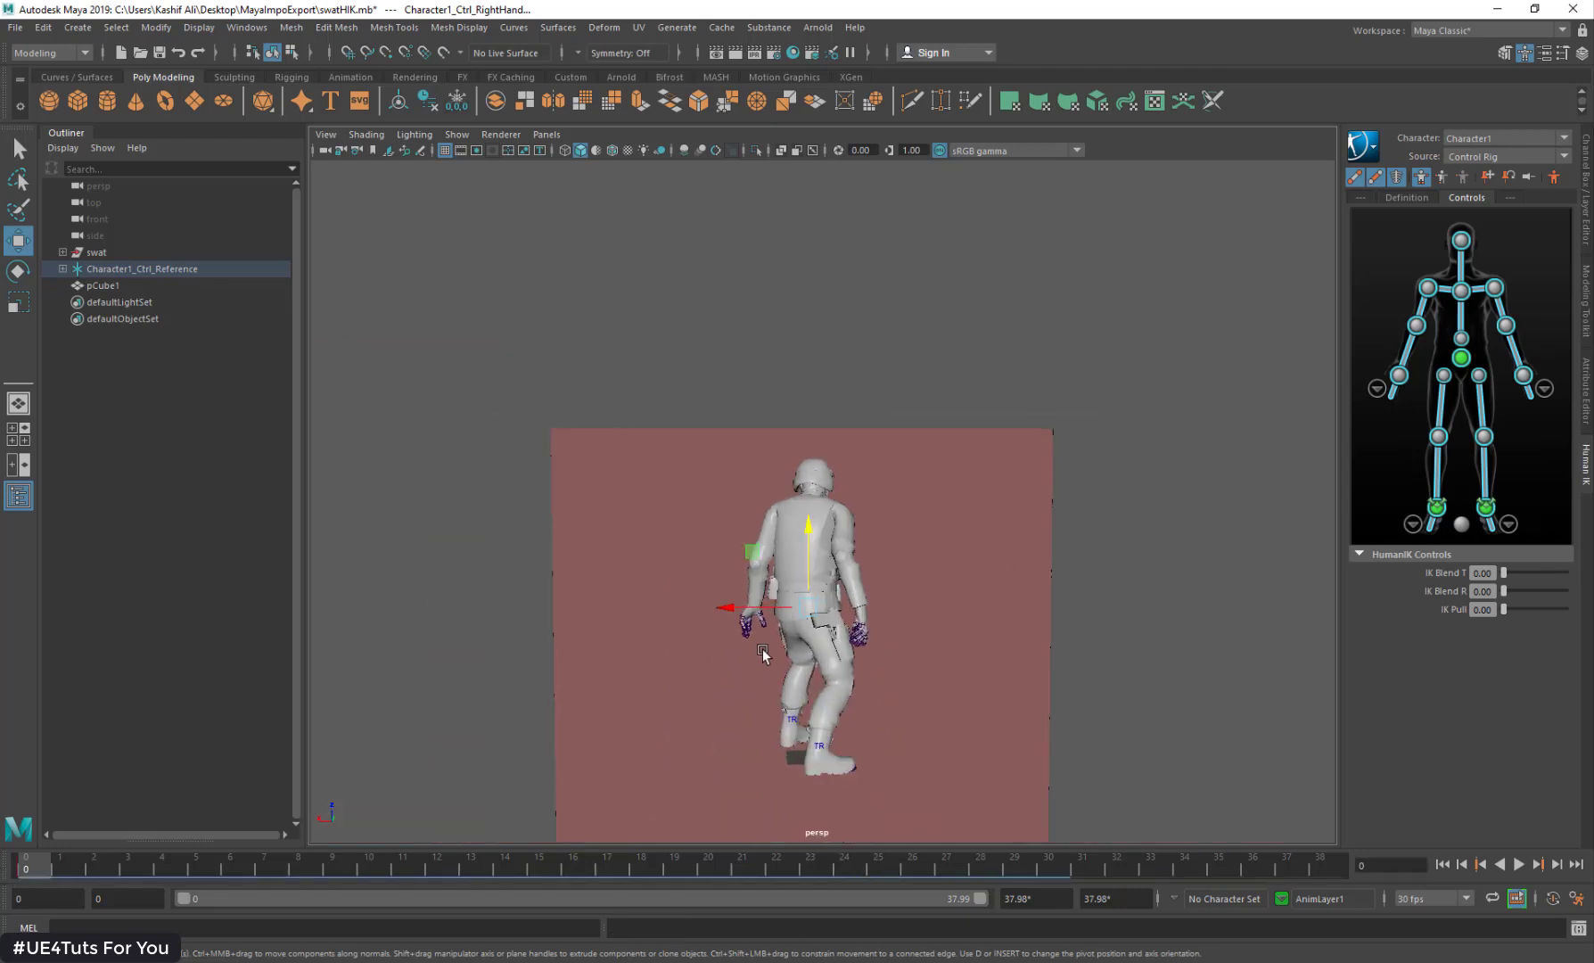
scroll(530, 681, up, 5)
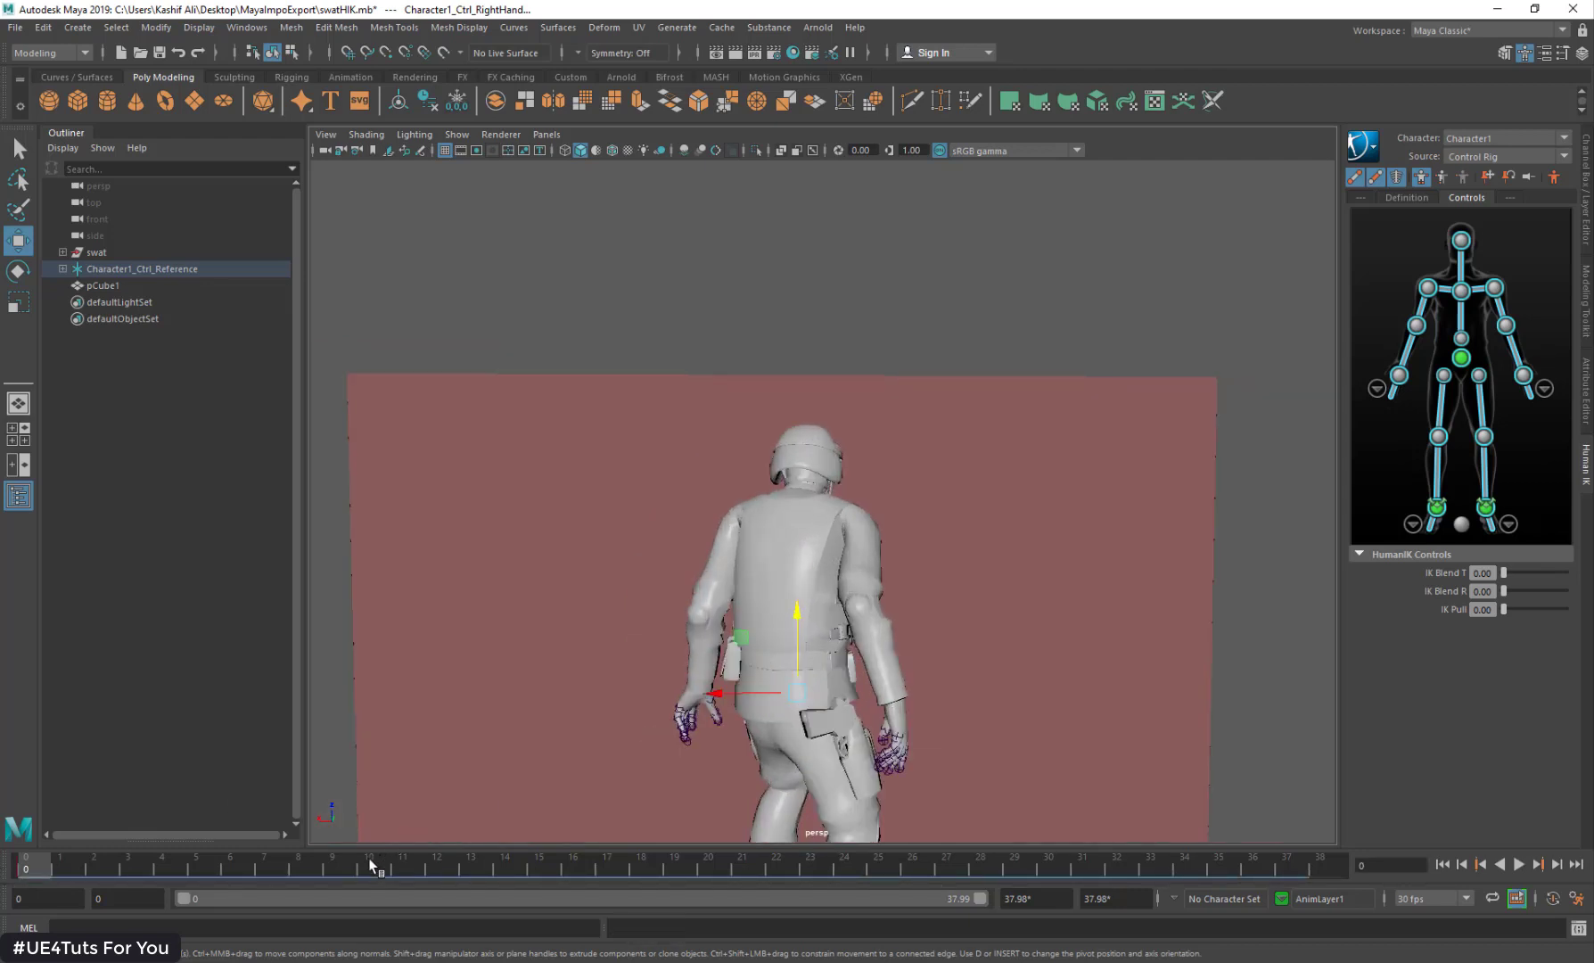
drag(368, 858, 893, 857)
alt+drag(802, 545, 1284, 553)
click(1399, 376)
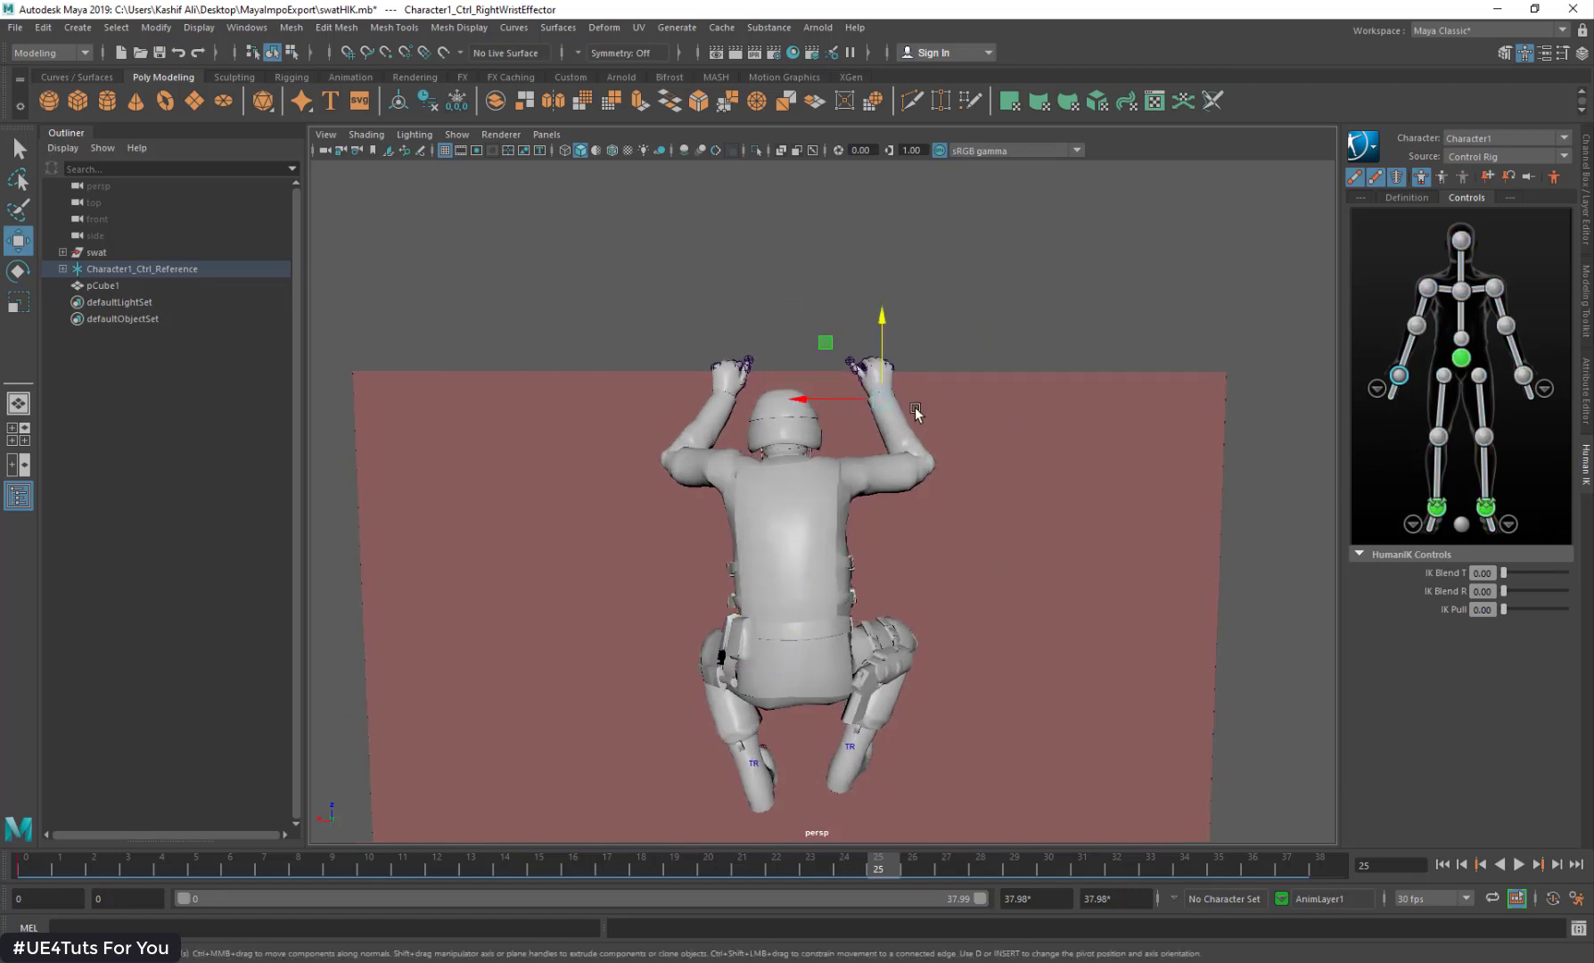
drag(803, 400, 766, 400)
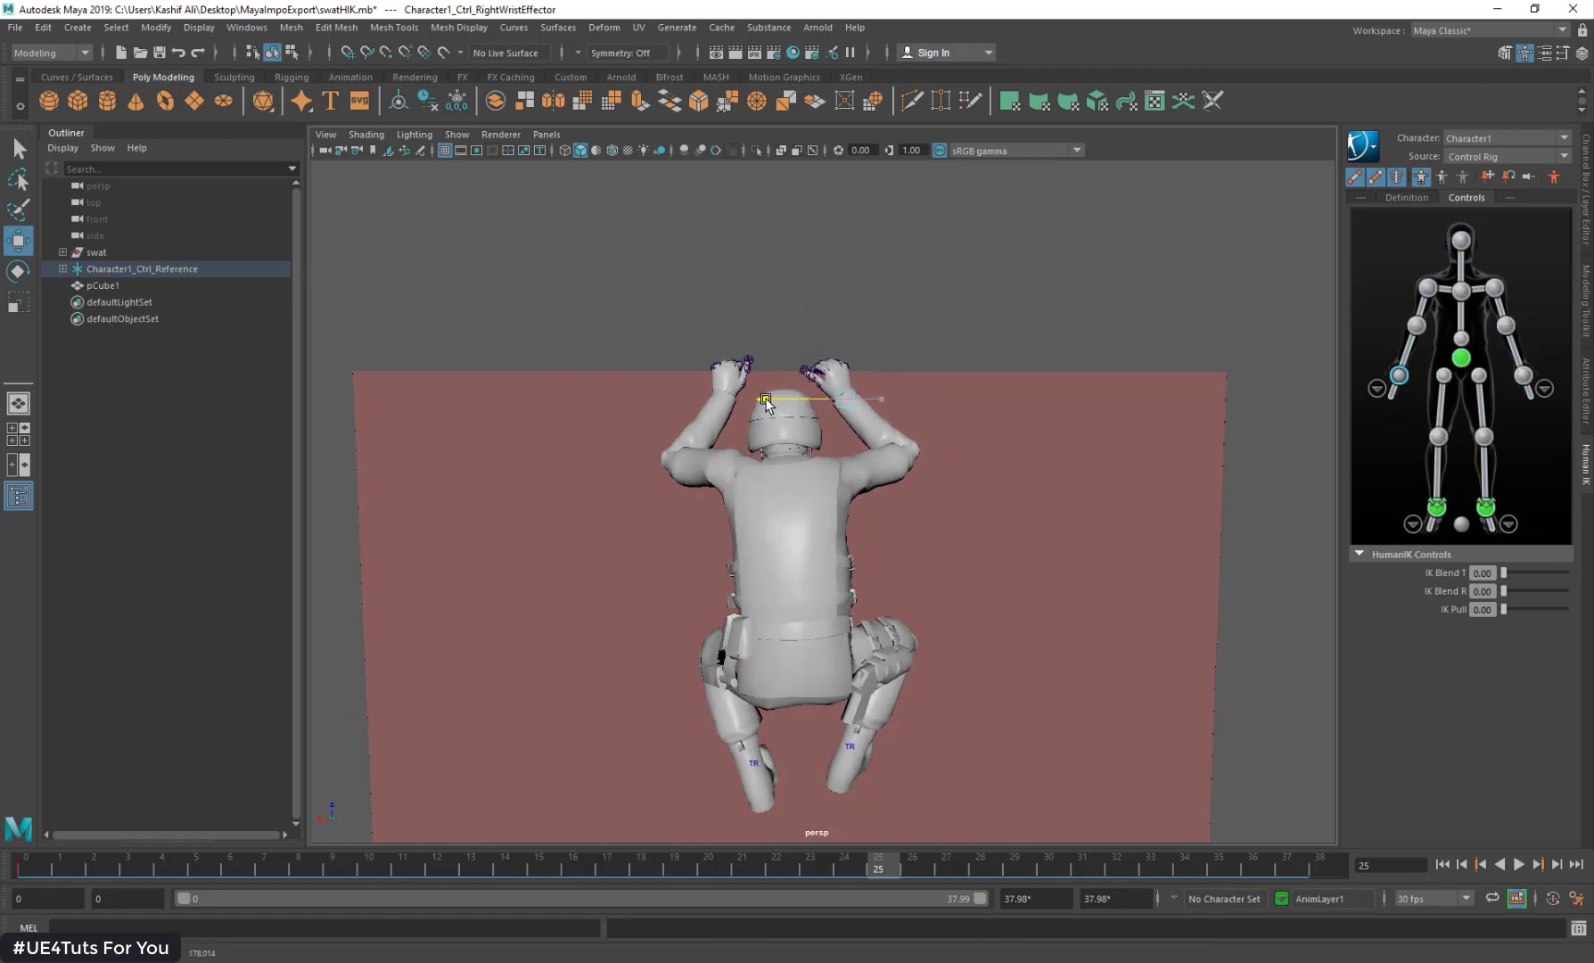
click(1522, 376)
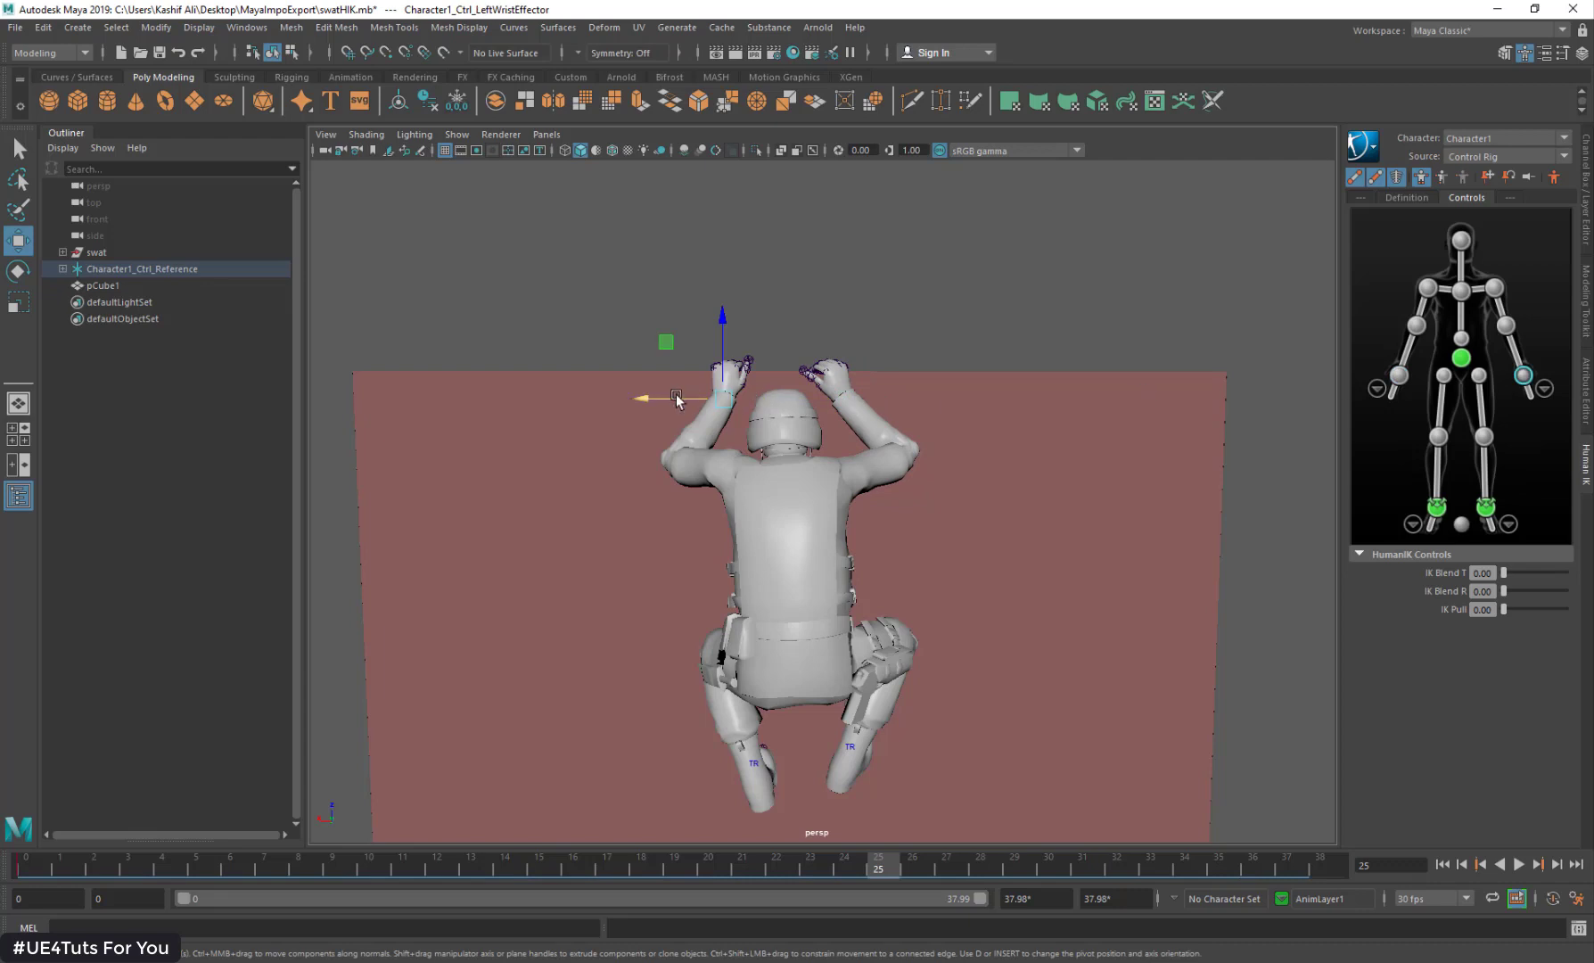
drag(648, 399, 829, 431)
Step: Select both wrist effectors and play the animation to check the hand placement up to the last frame
click(1400, 375)
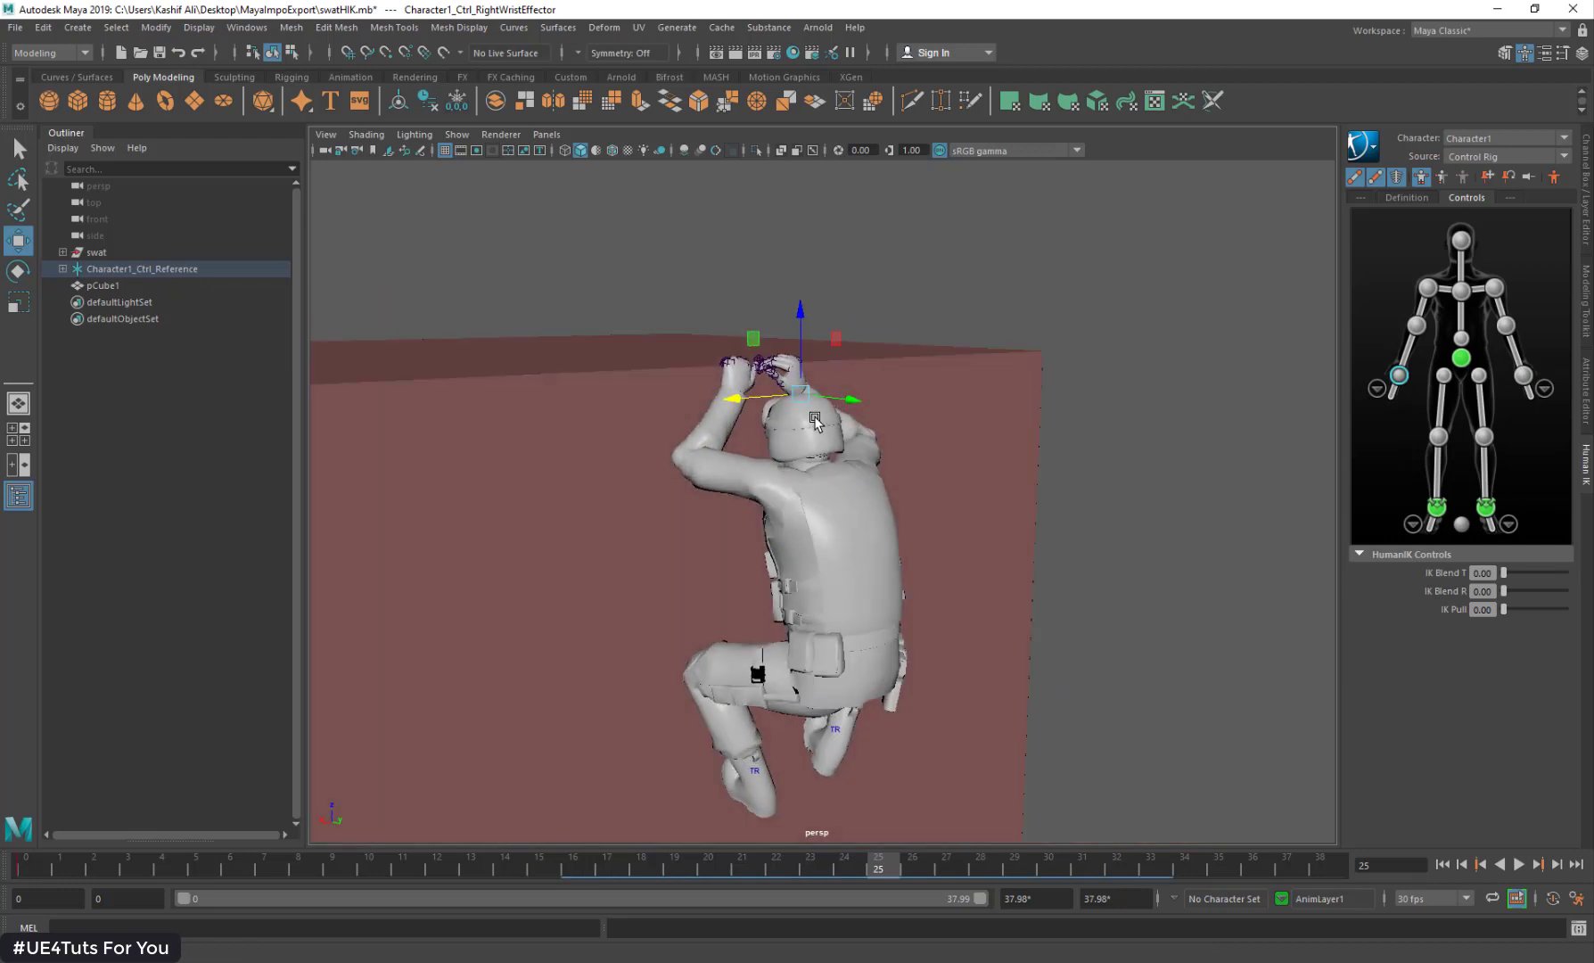
shift+click(1522, 377)
key(alt+v)
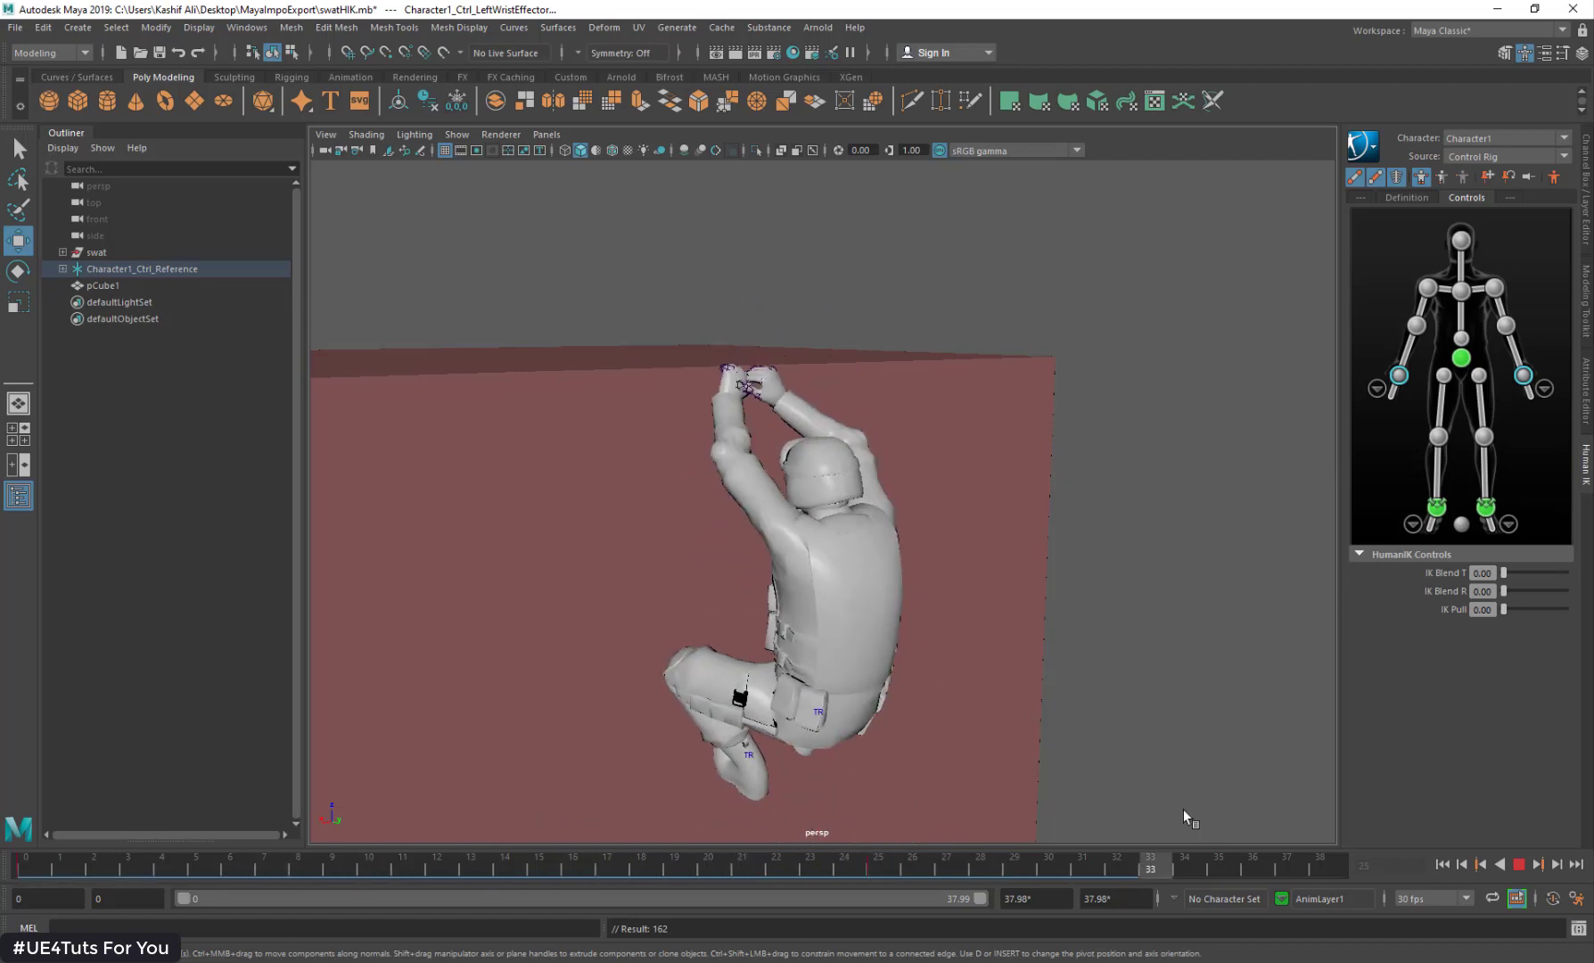
alt+drag(758, 490, 1236, 444)
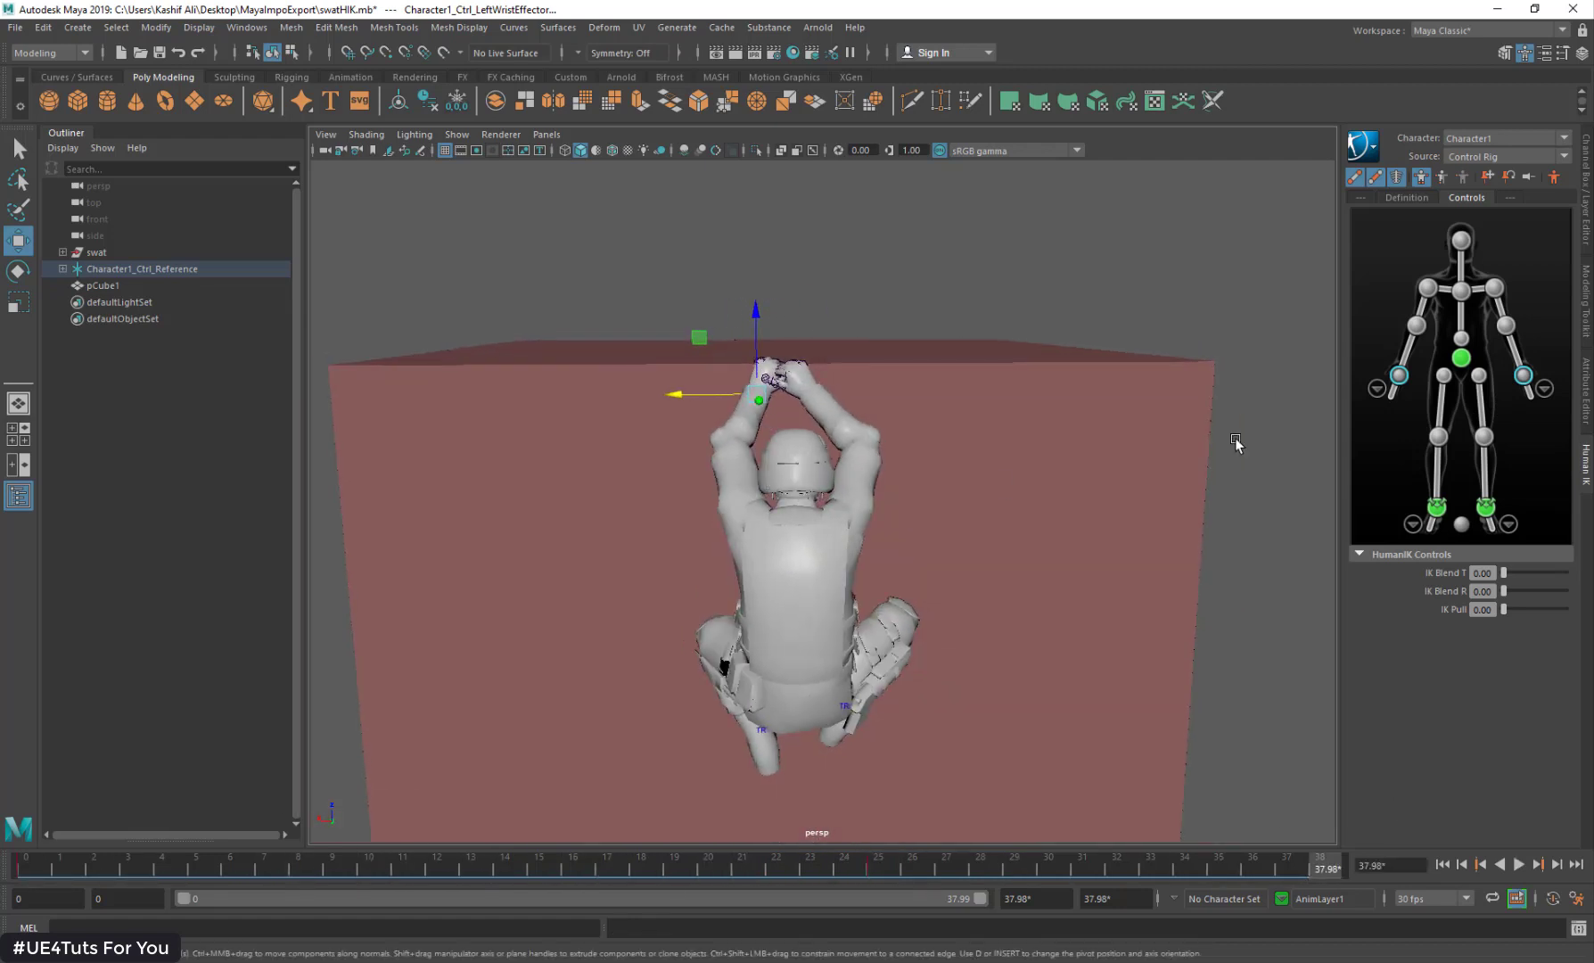
Step: At the last frame, reposition and rotate the wrist effectors so the hands sit slightly apart on the ledge
drag(673, 394, 692, 396)
key(ctrl+z)
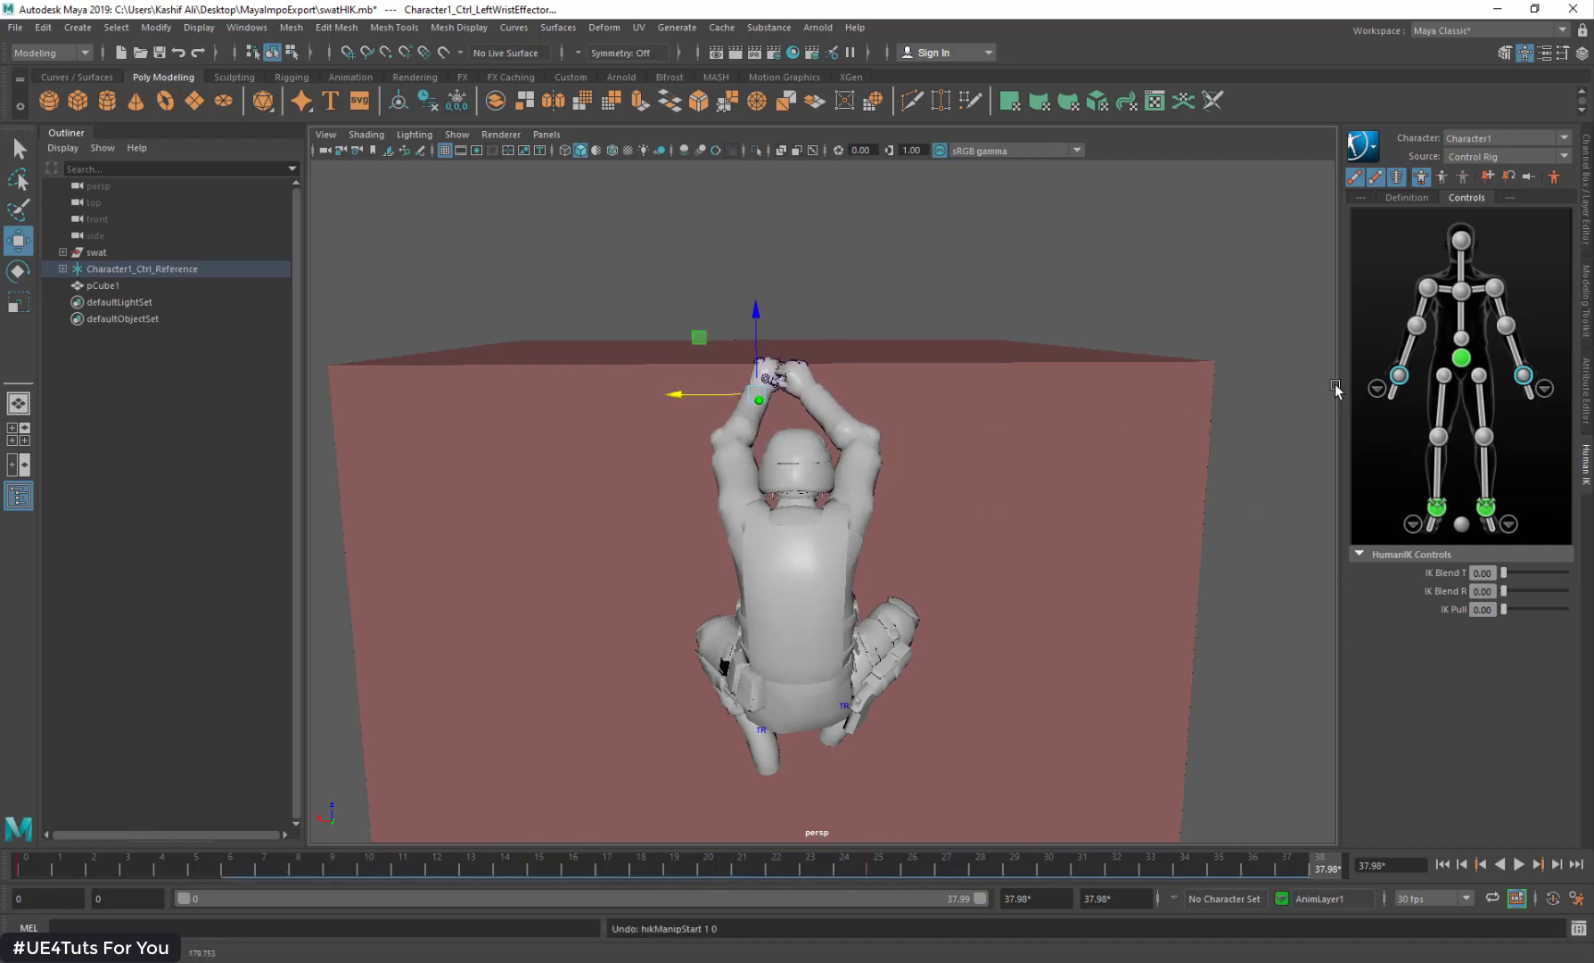
click(734, 397)
drag(735, 397, 775, 462)
key(e)
click(1523, 375)
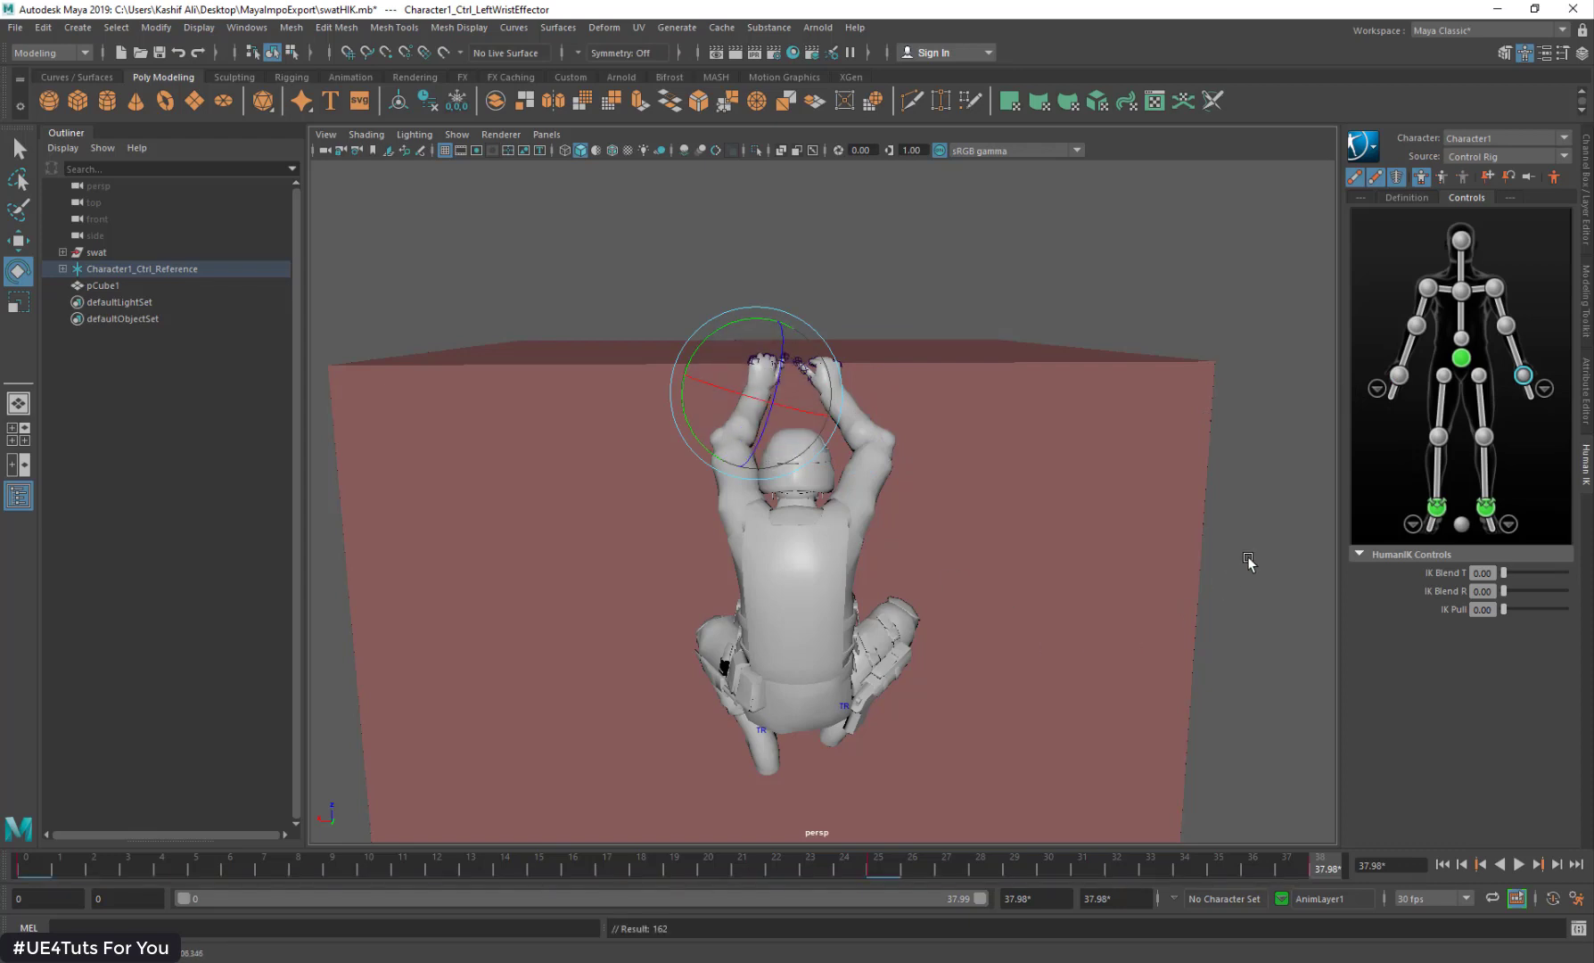
click(1399, 376)
click(1318, 467)
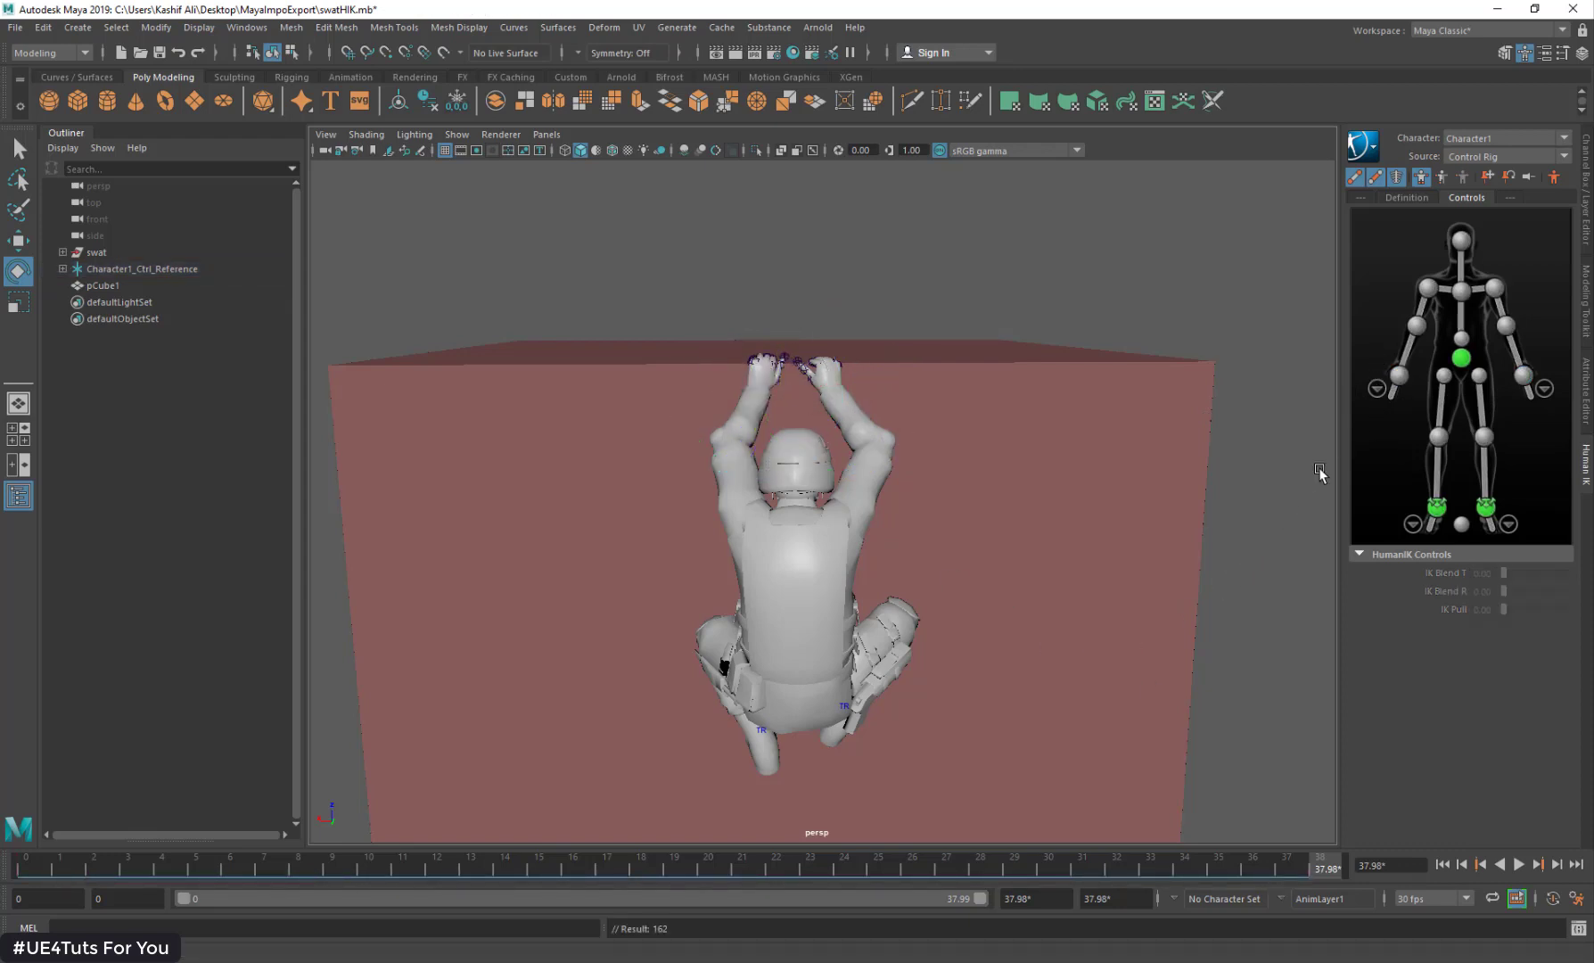
Step: Return to frame 0 and select the Hips joint inside the swat group
drag(1048, 858, 6, 738)
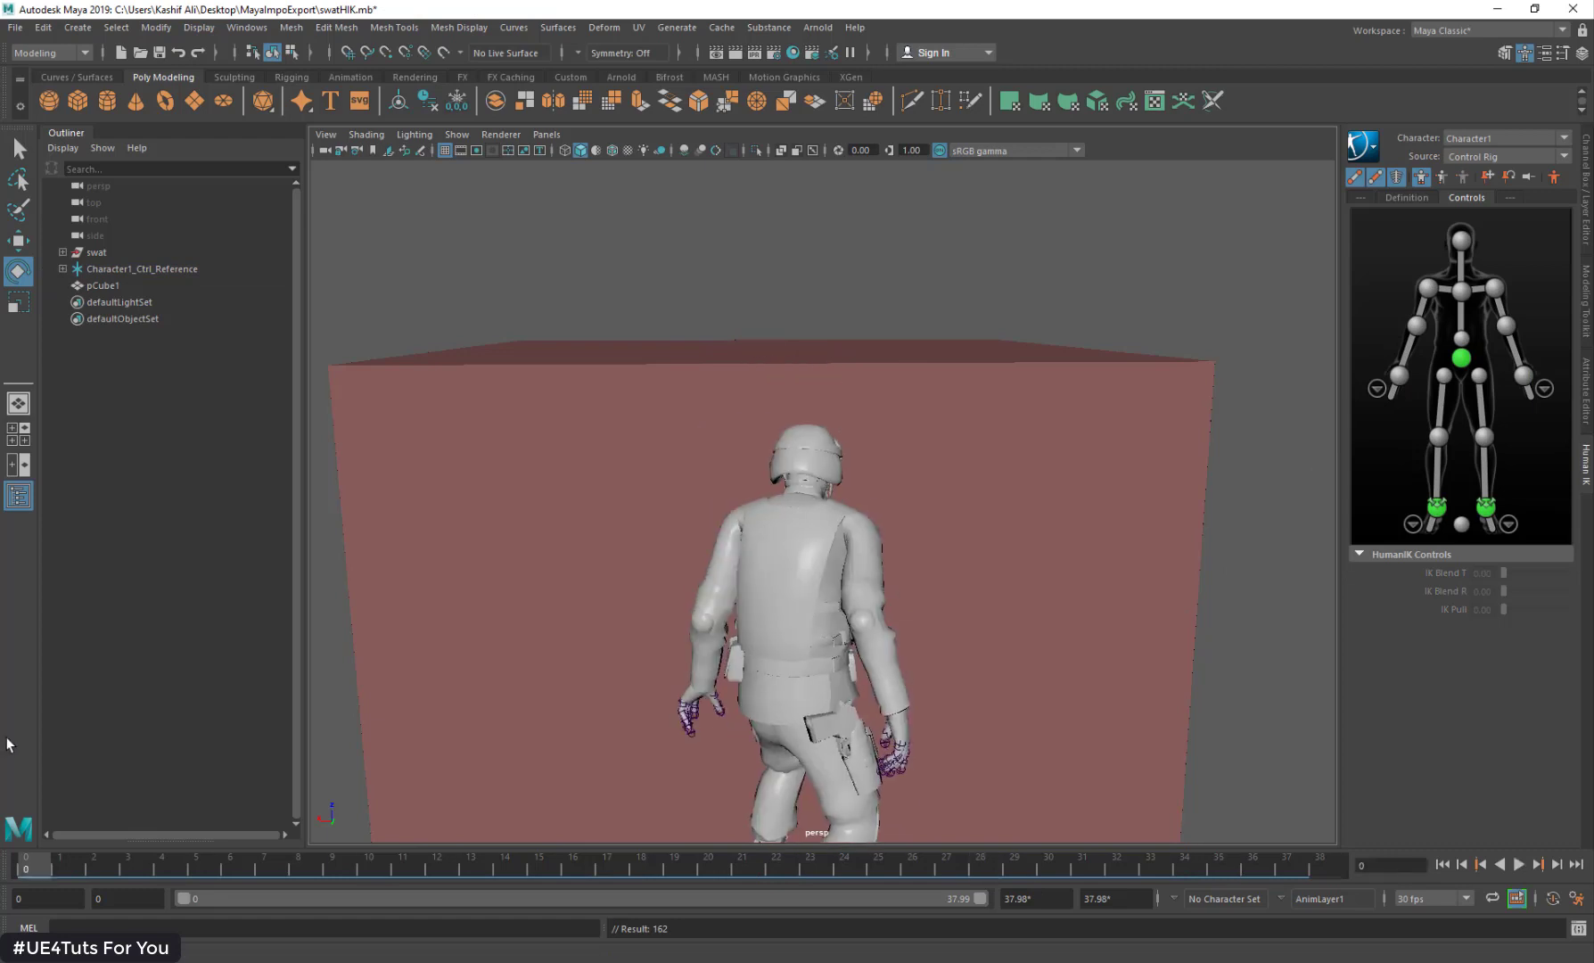
click(61, 252)
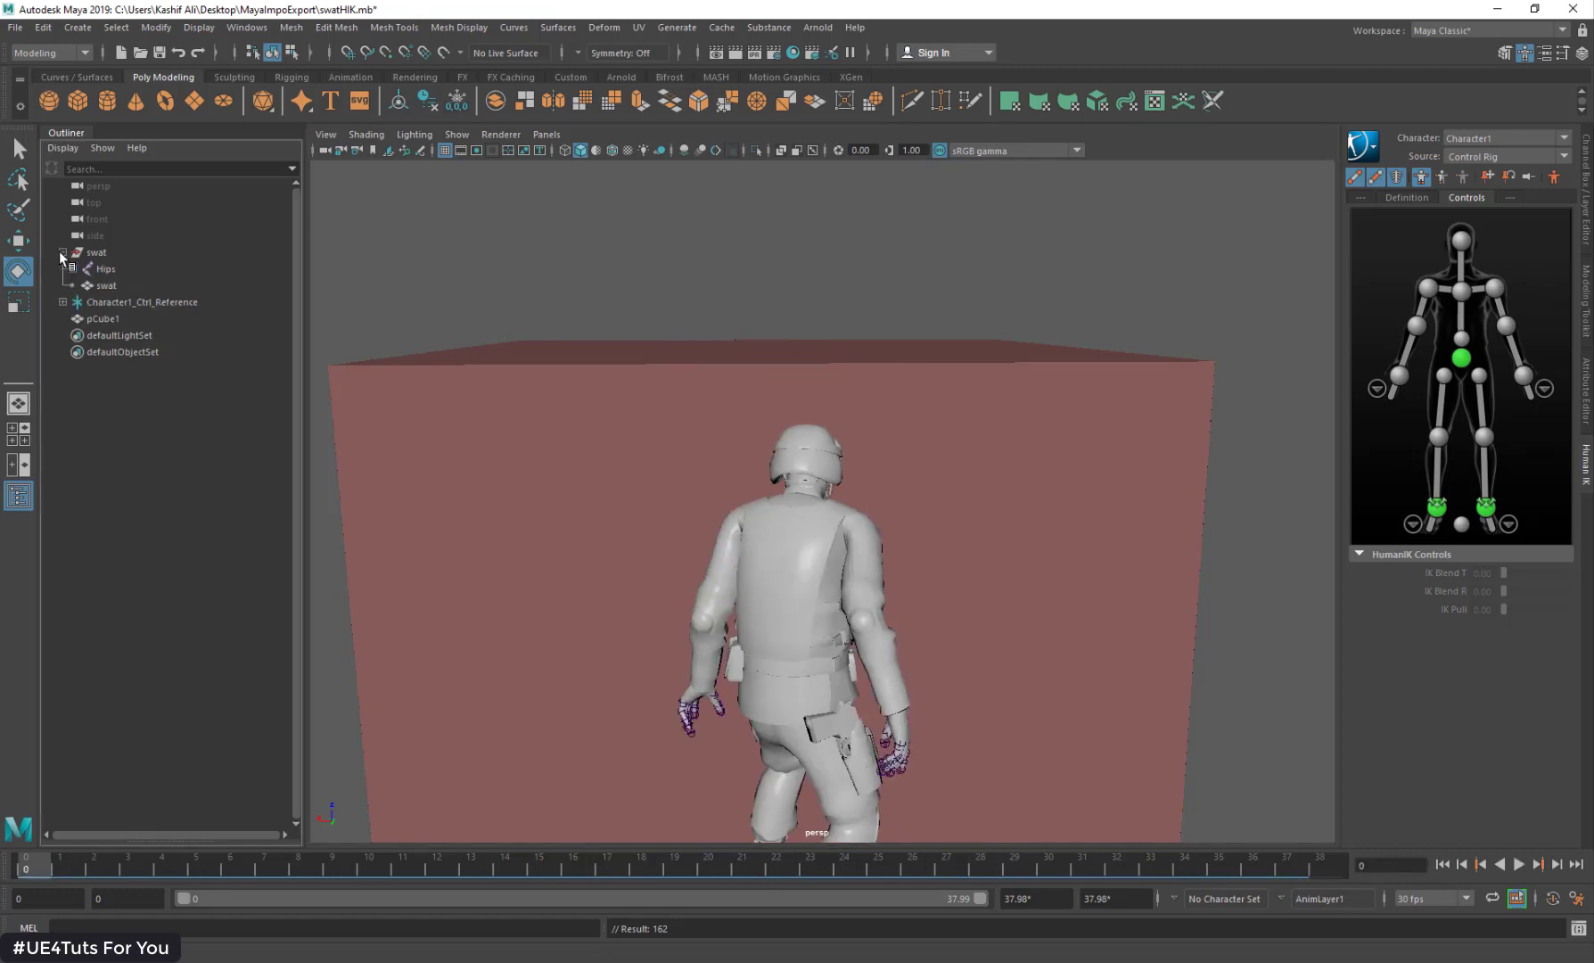
click(125, 270)
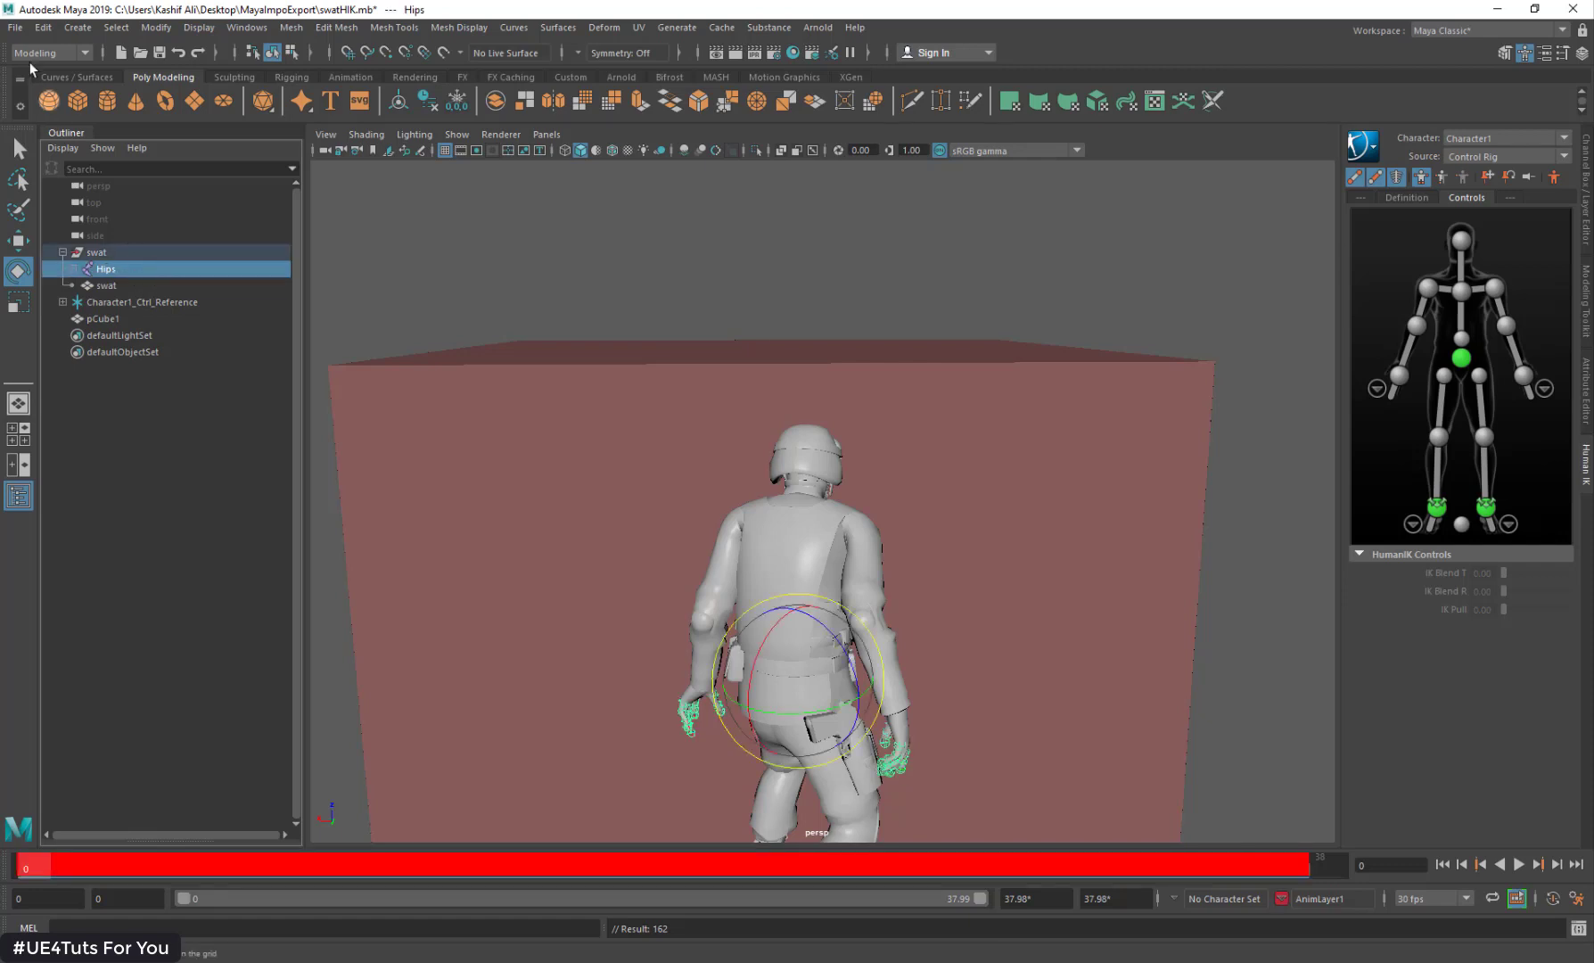
Step: Export the selected Hips joint to Idle_To_Braced_Hang.FBX in the Desktop's MayaImpoExport folder, overwriting the existing file
click(14, 27)
click(84, 236)
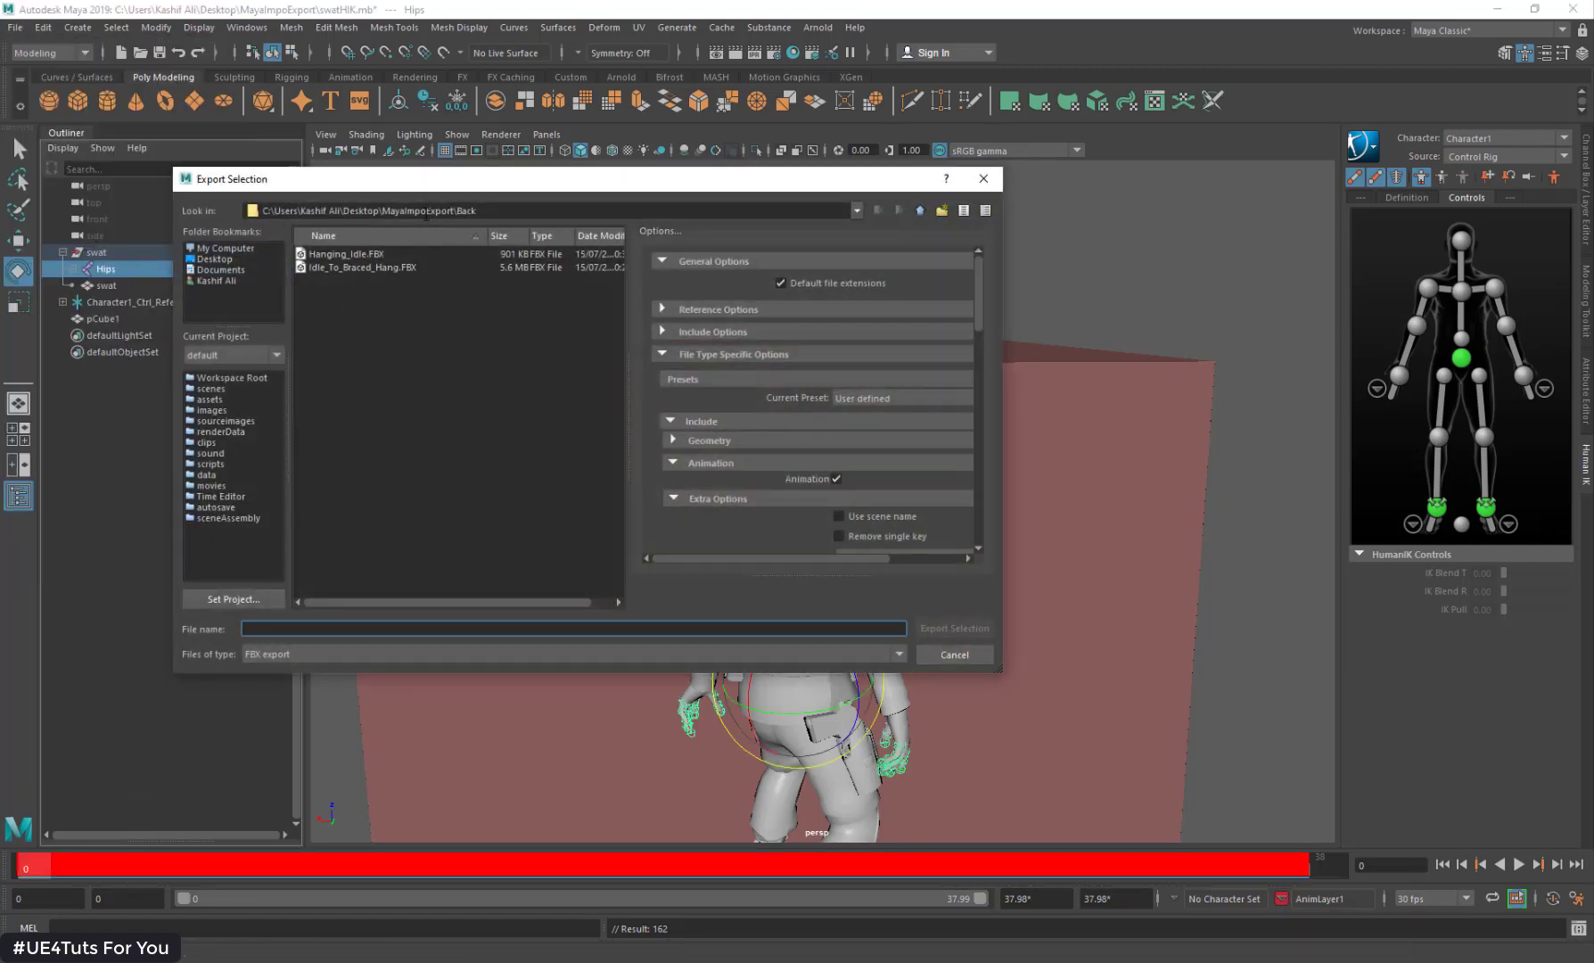
click(443, 234)
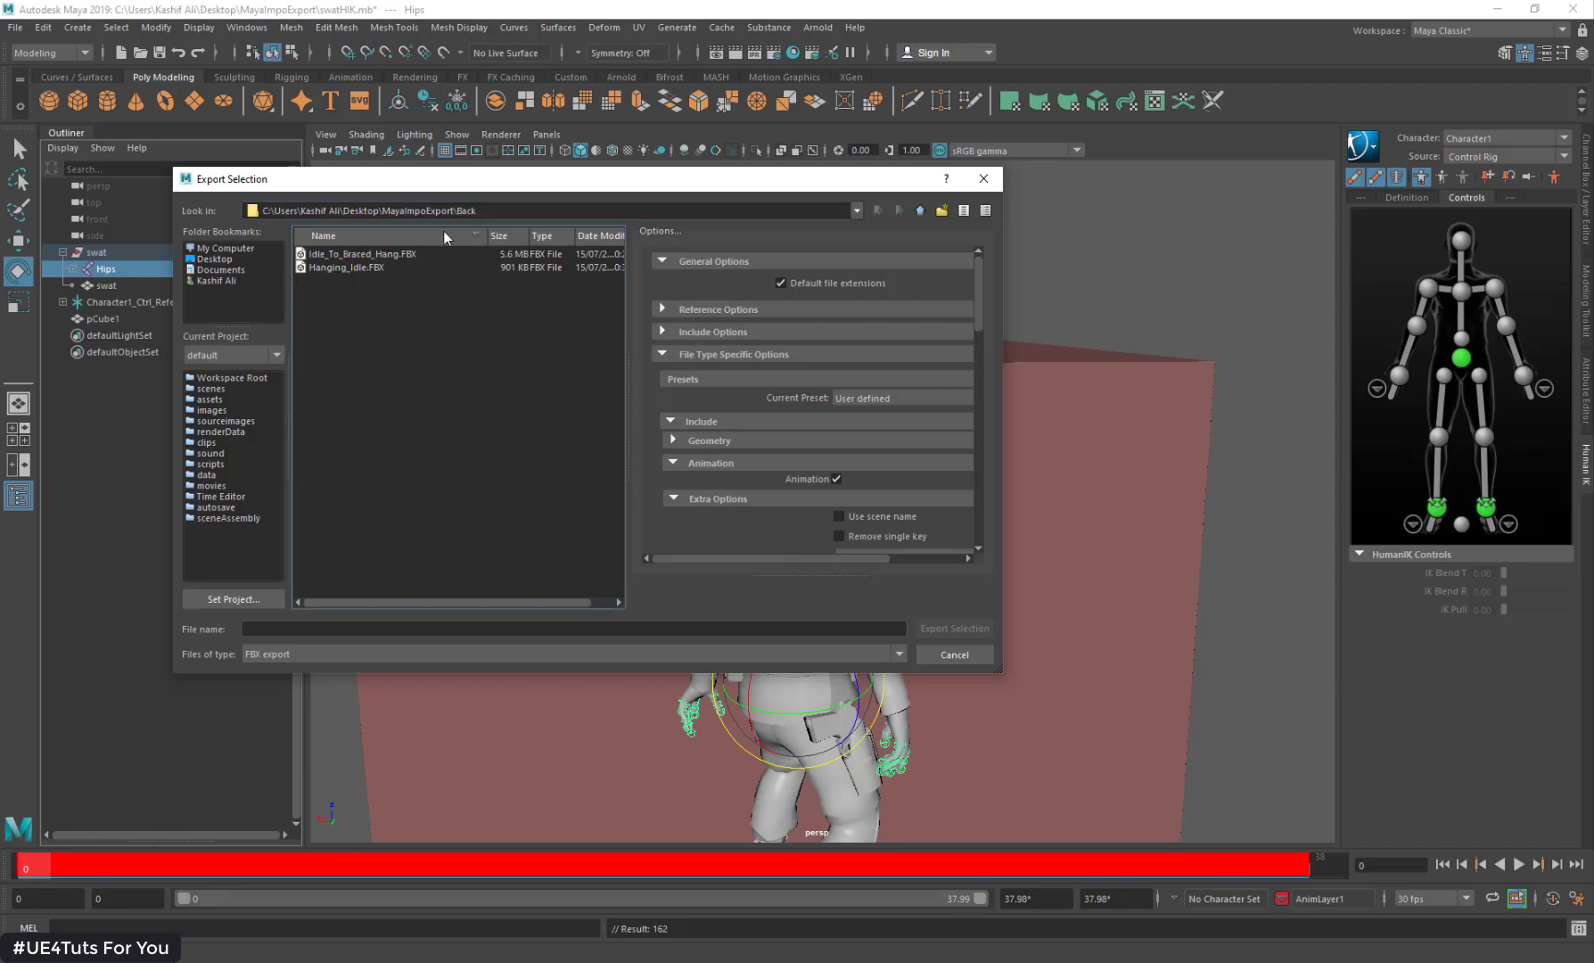
click(243, 248)
click(254, 259)
click(337, 256)
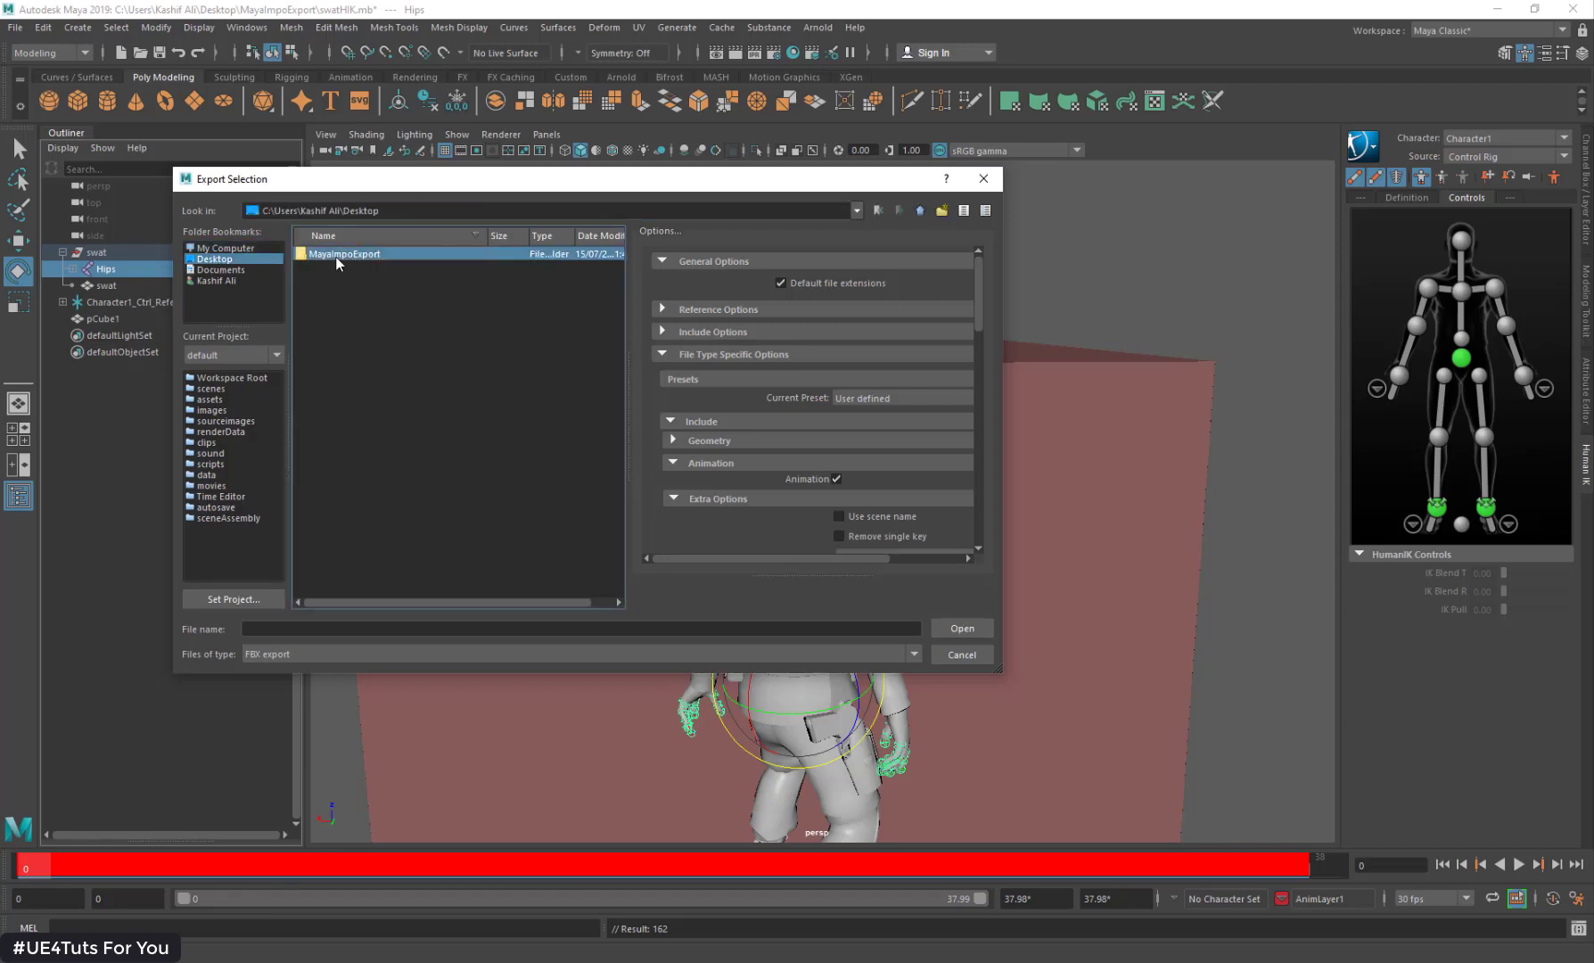
double_click(337, 256)
scroll(802, 438, down, 5)
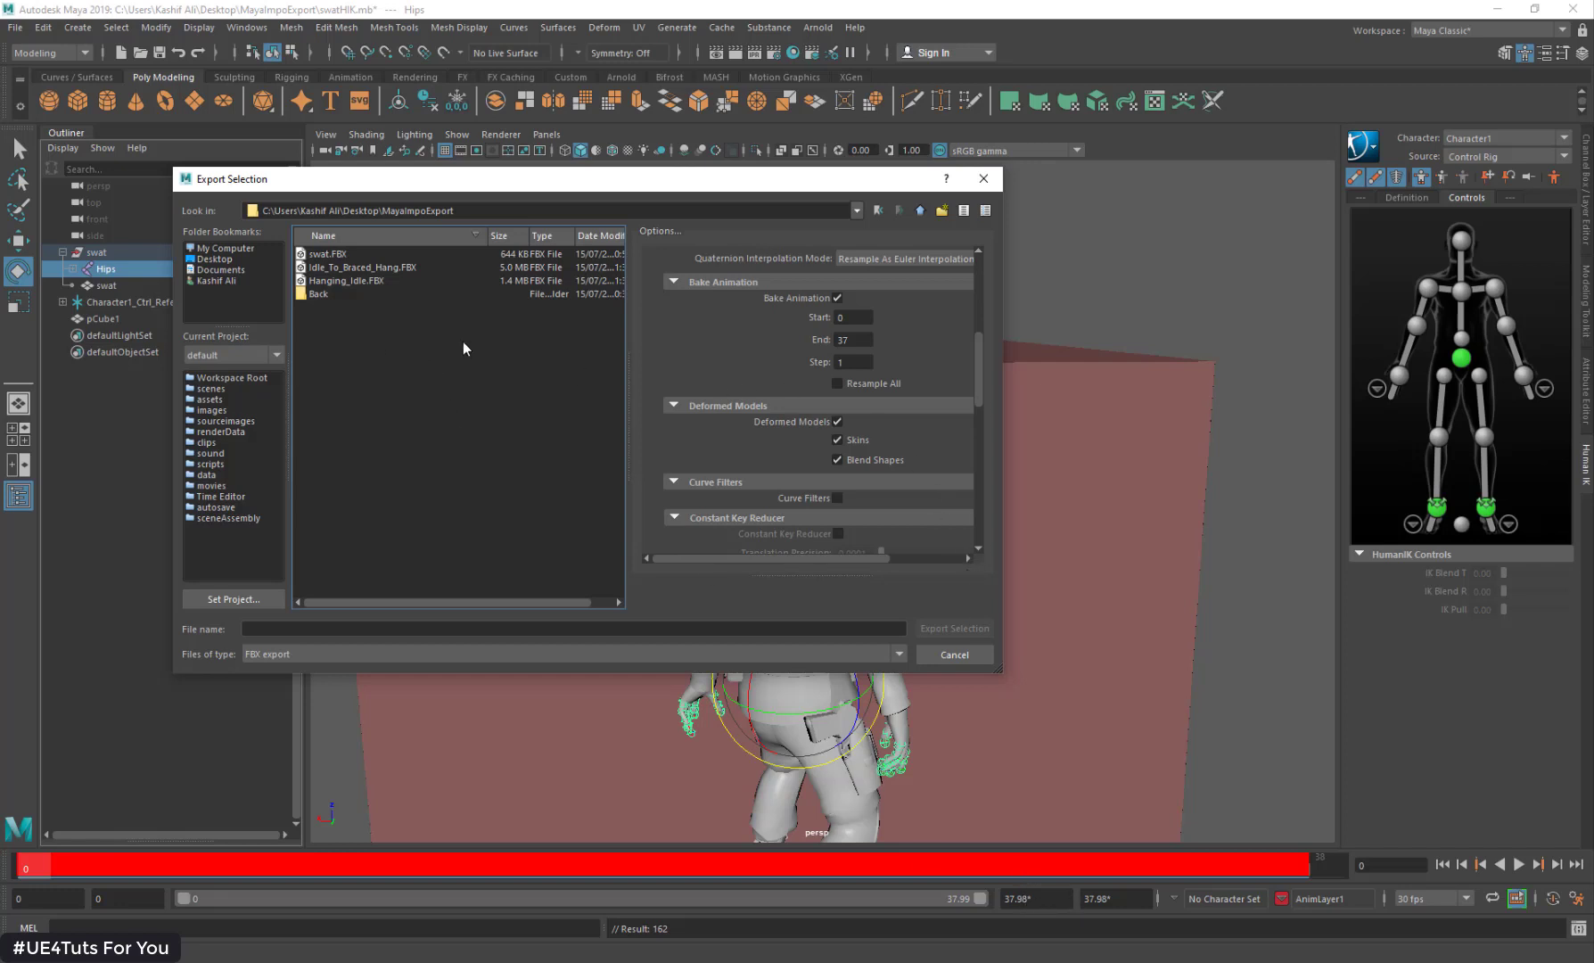
click(376, 266)
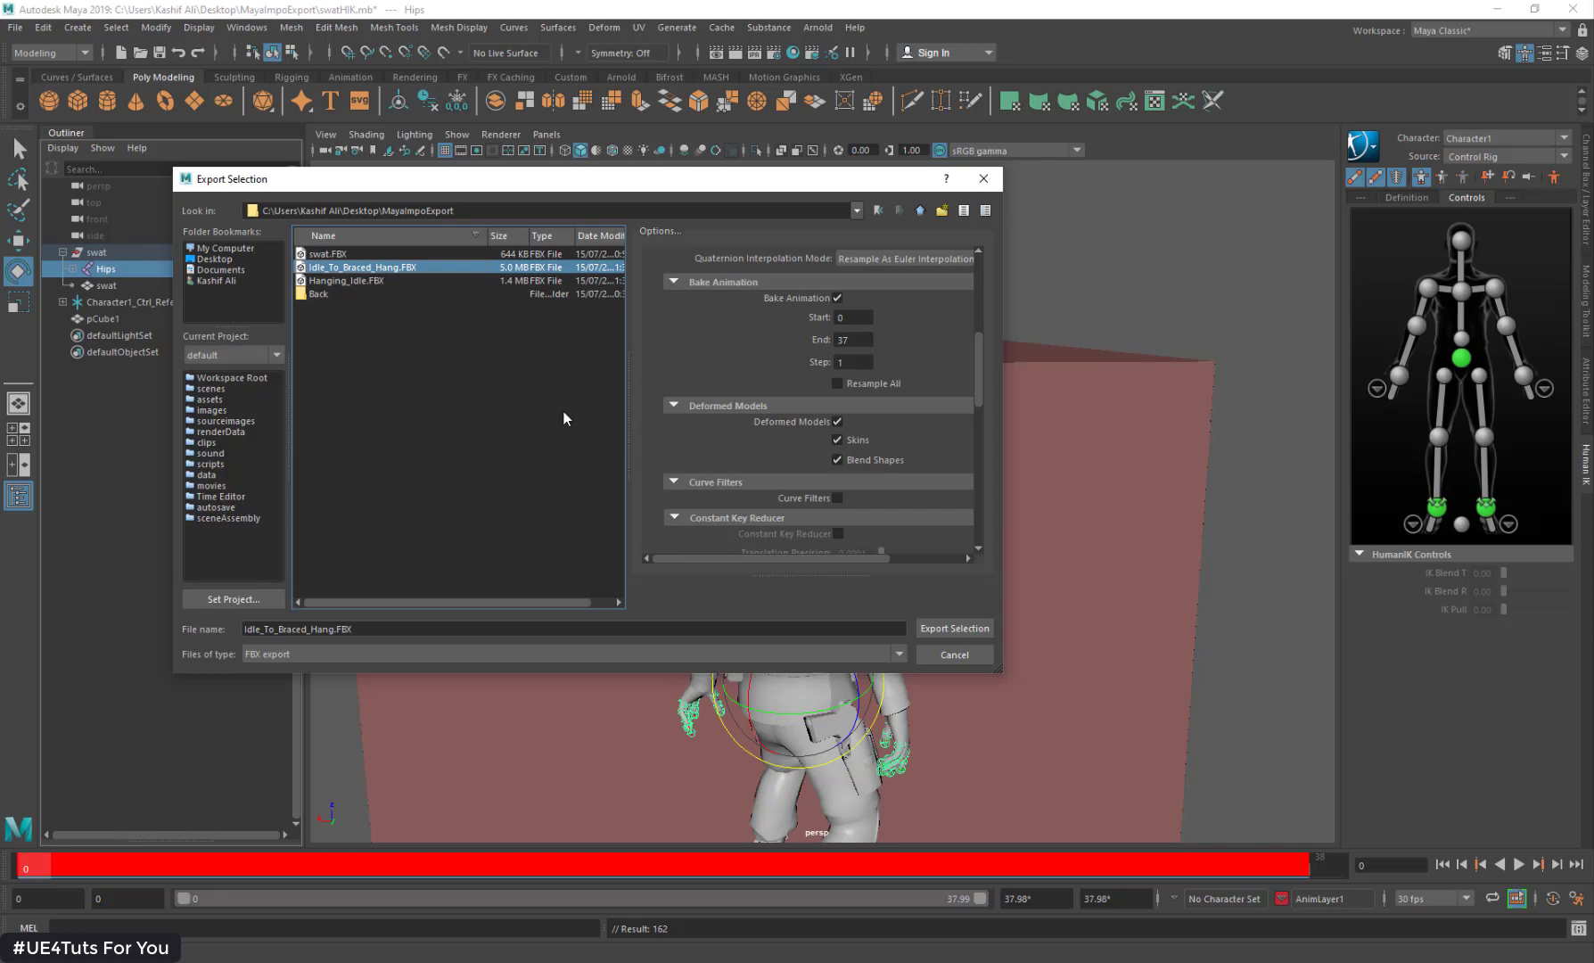
click(950, 628)
click(553, 456)
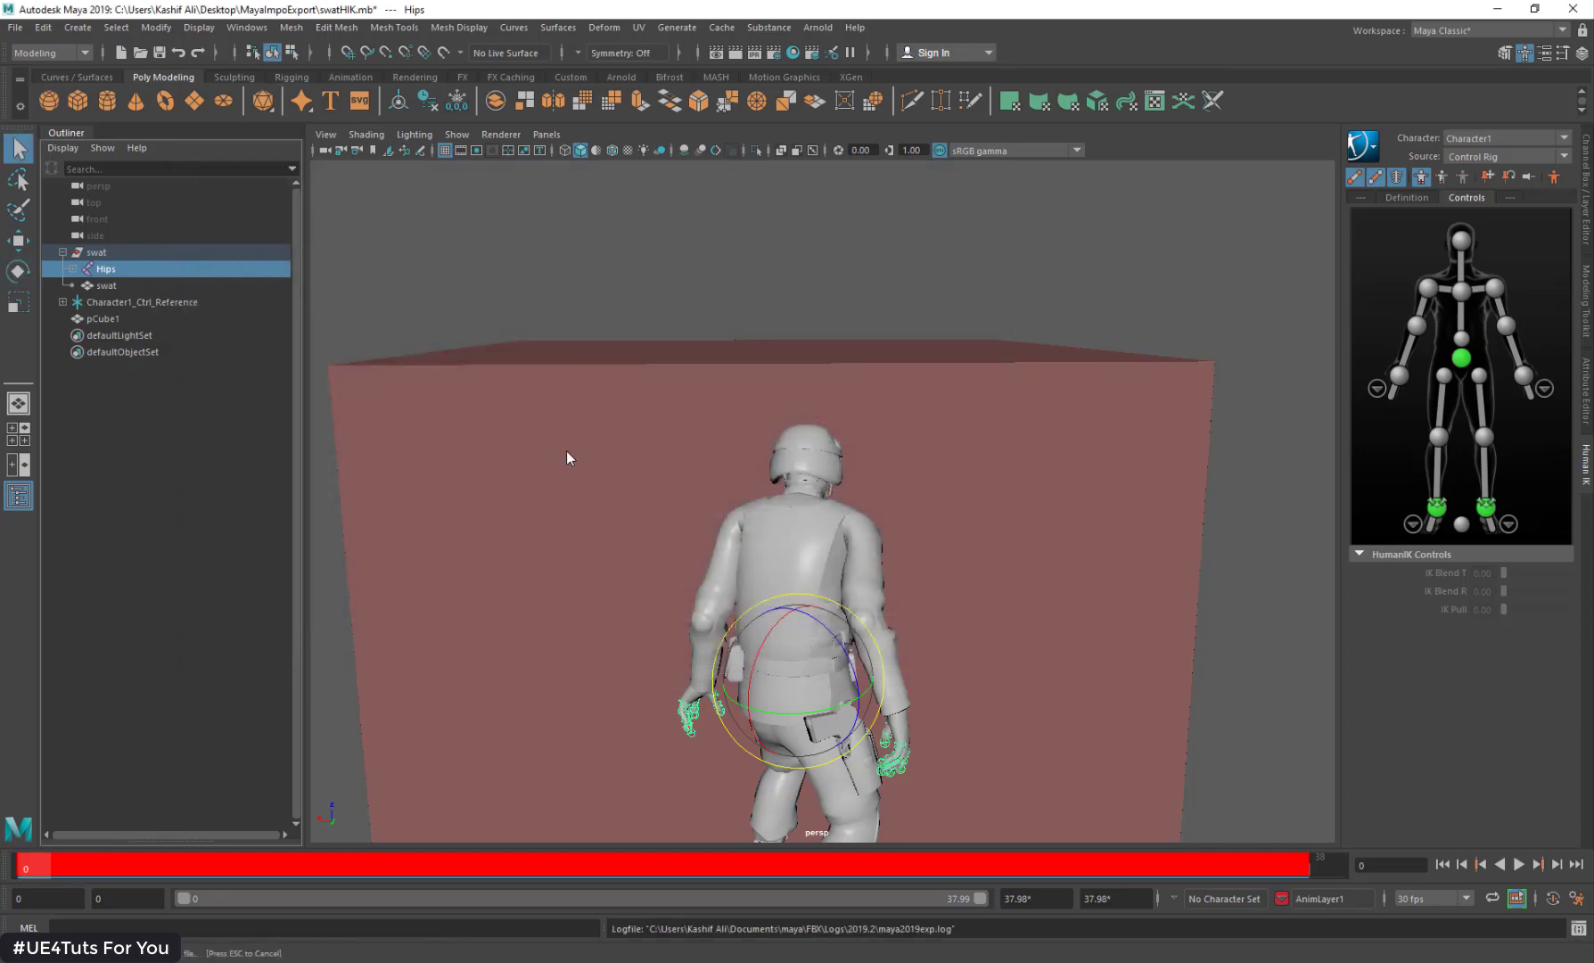
key(e)
Step: Switch to Unreal Editor, reimport Idle_To_Braced_Hang.FBX into the Climb folder, and open and save the animation asset
click(933, 333)
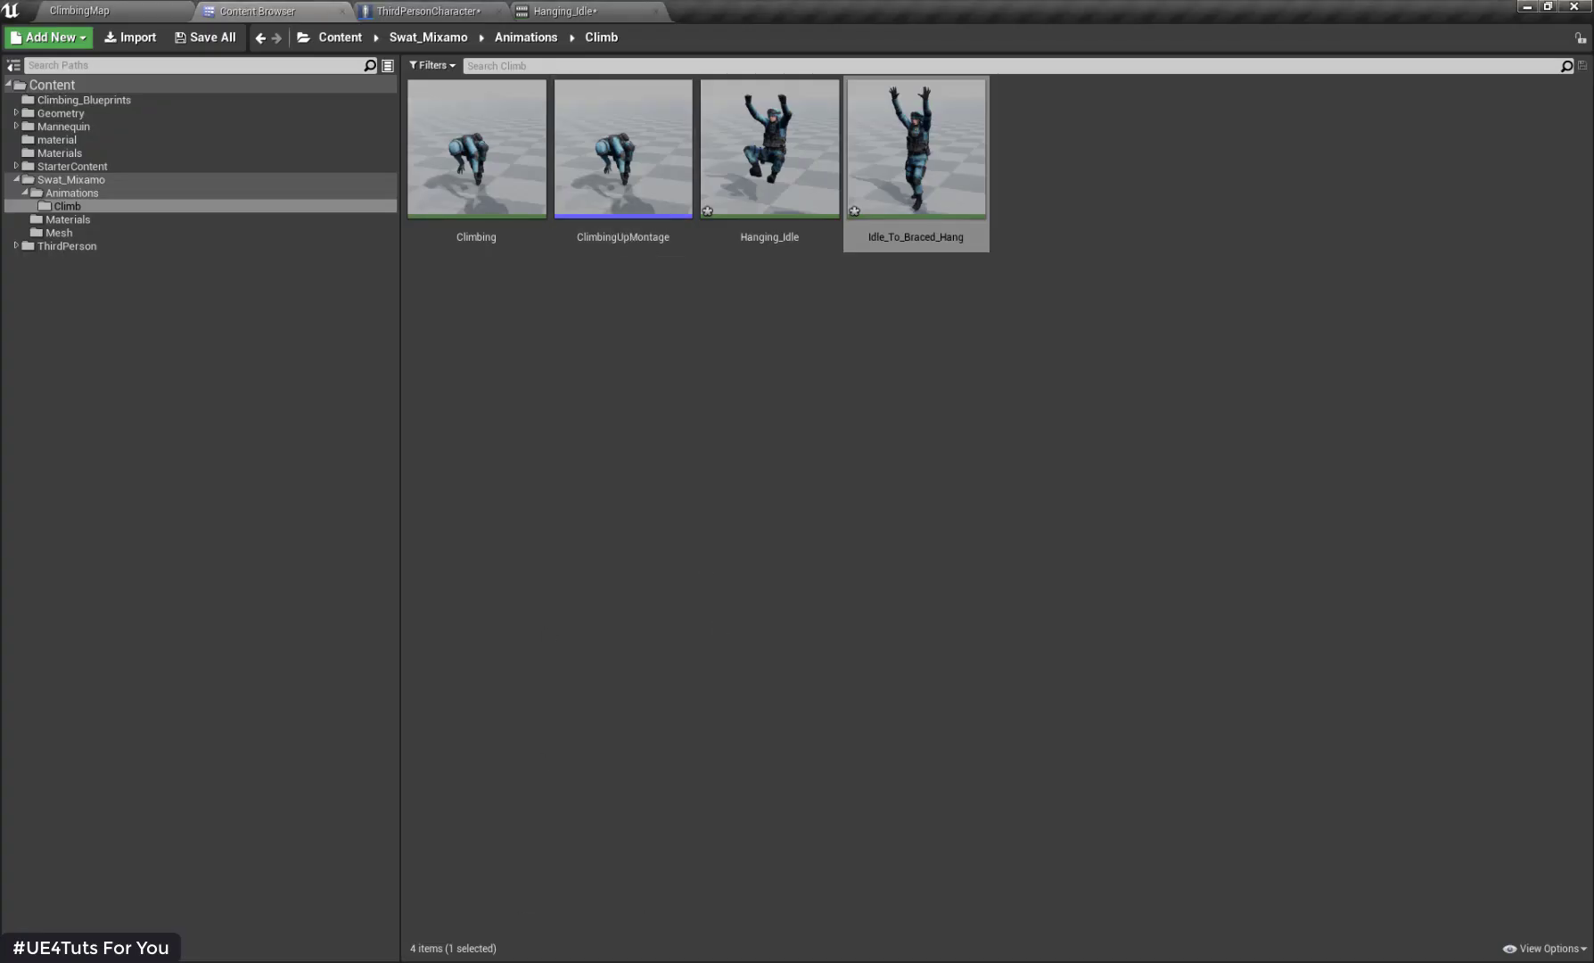
key(alt+Tab)
drag(231, 145, 843, 422)
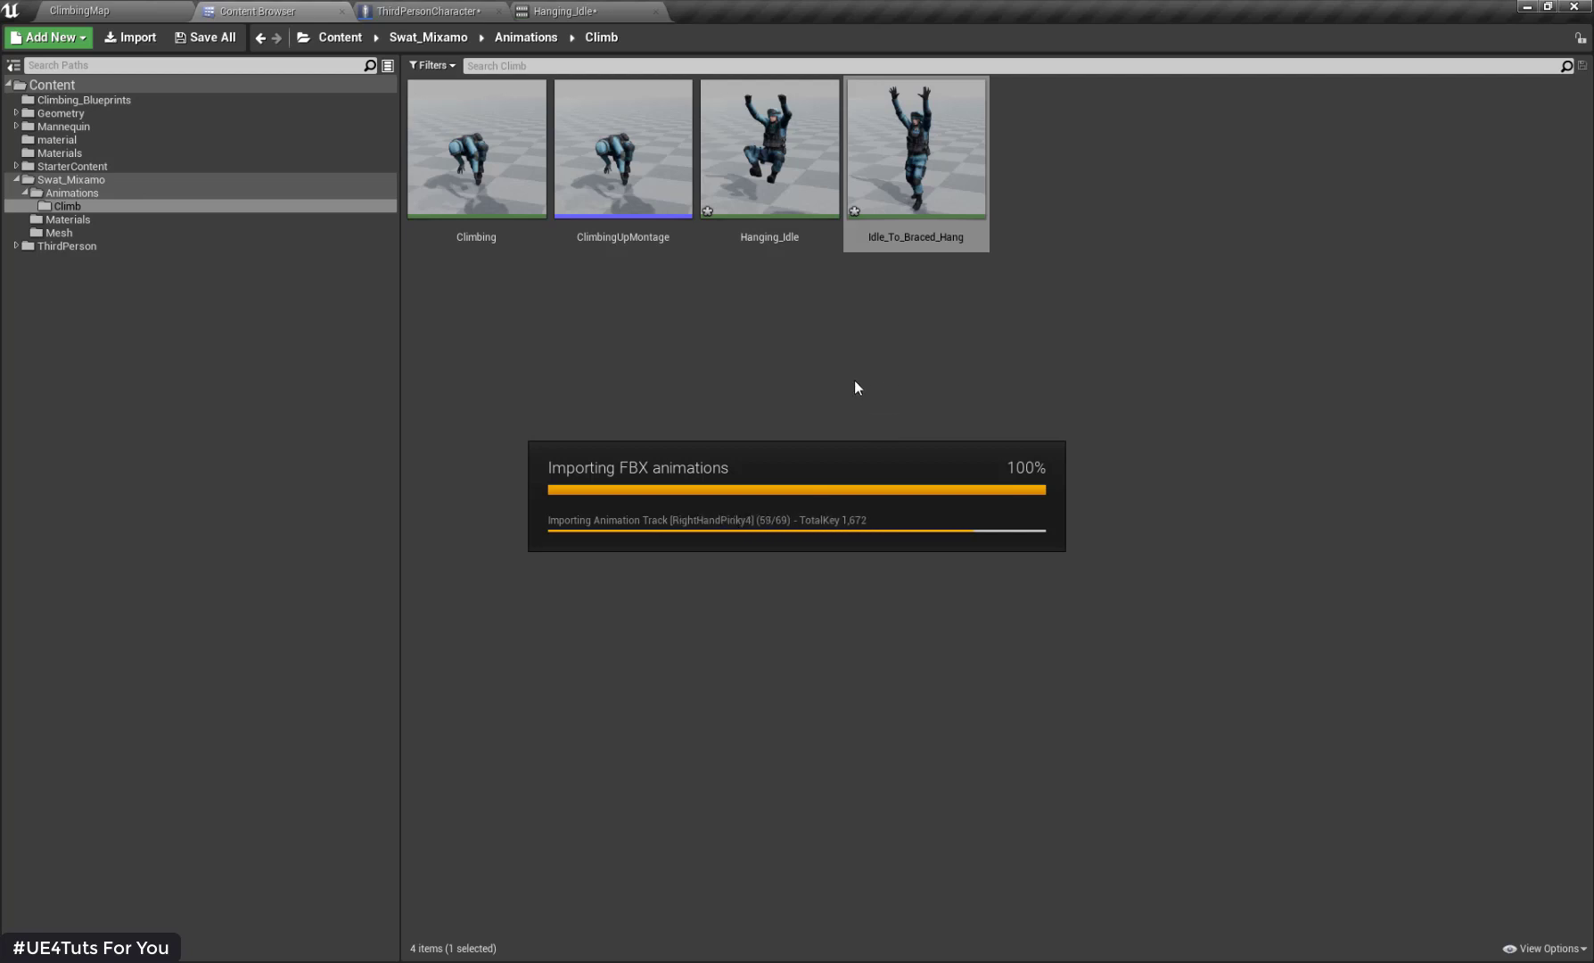
double_click(914, 232)
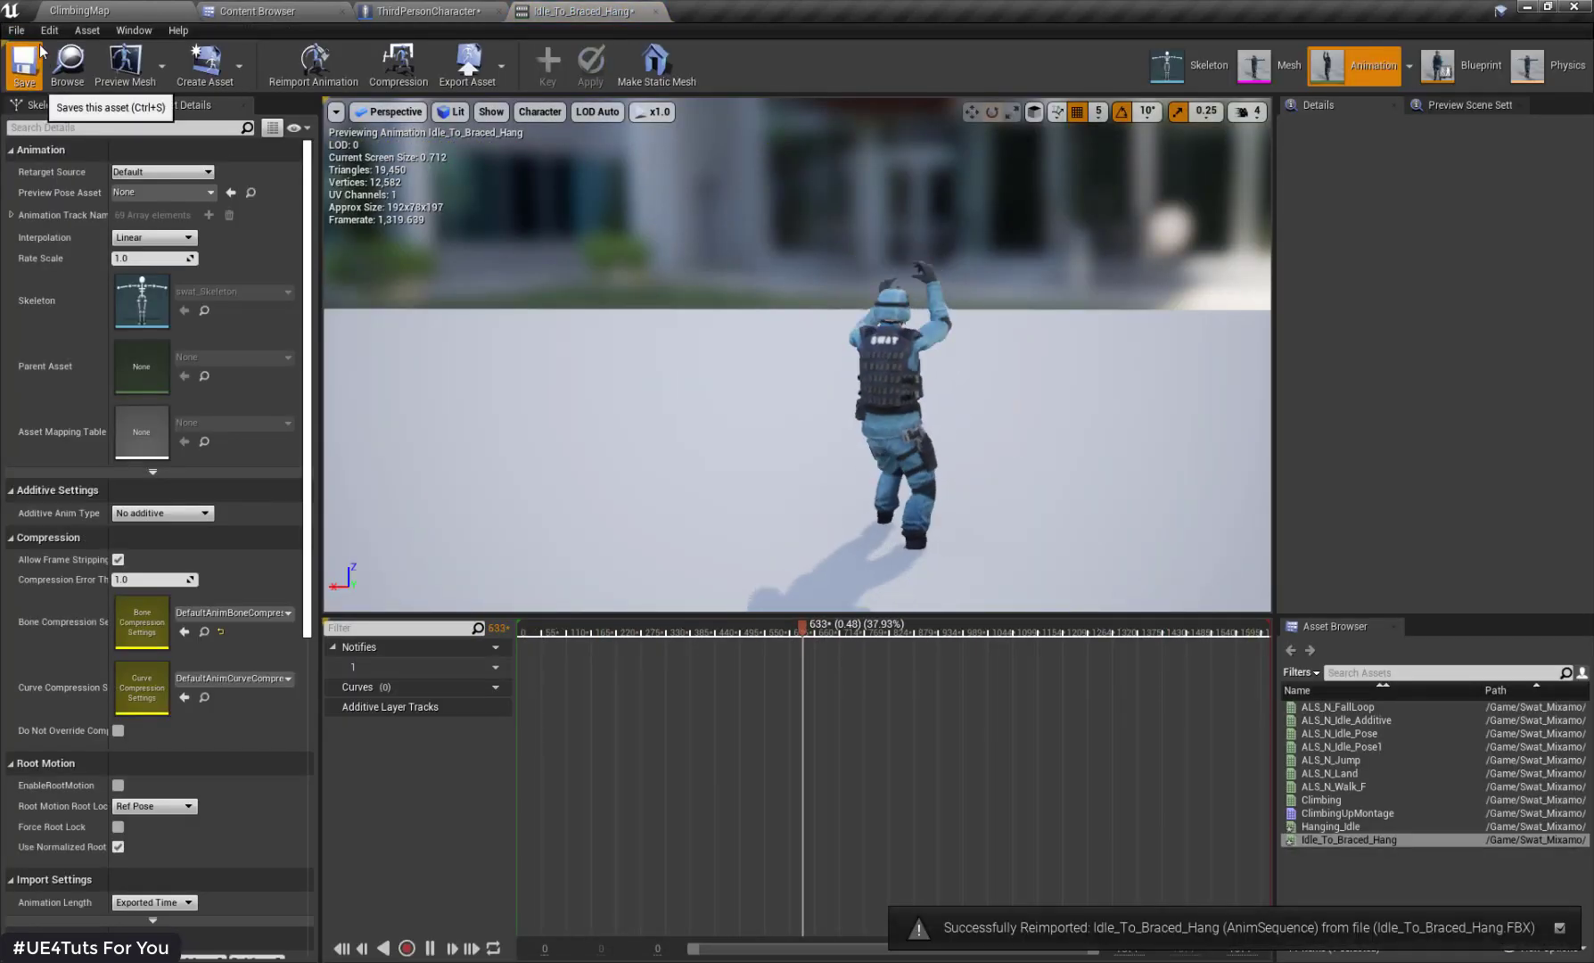
click(27, 70)
Step: Play the ClimbingMap level twice, jumping the character onto the green block to test the reimported hang animation
click(79, 10)
click(899, 70)
key(w)
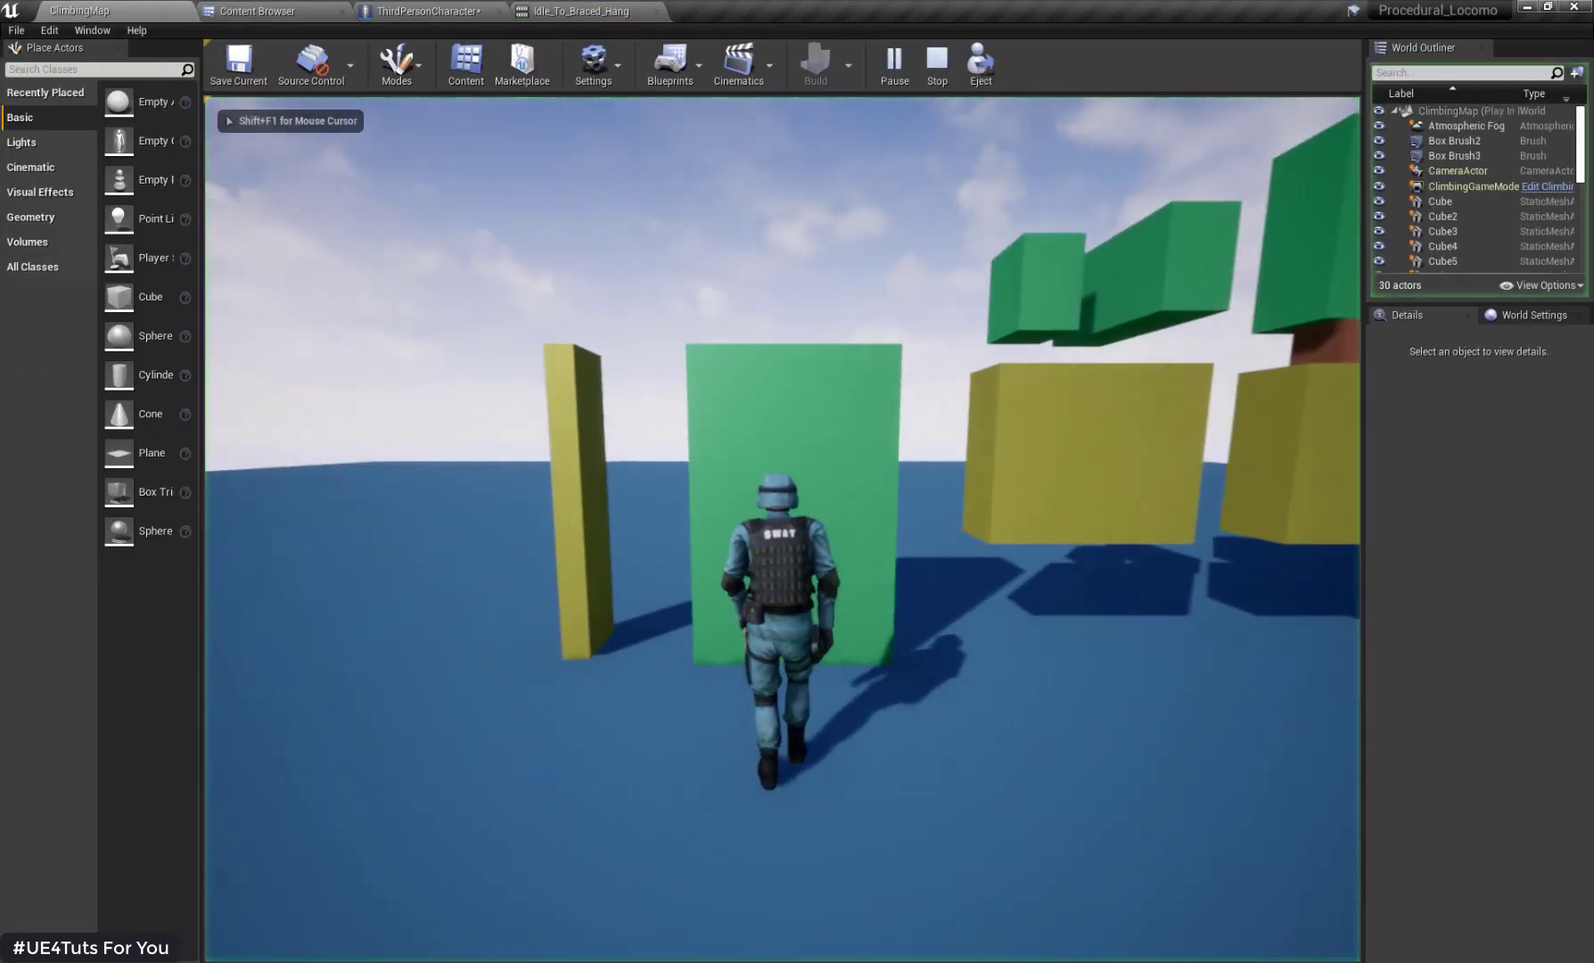
key(space)
key(Escape)
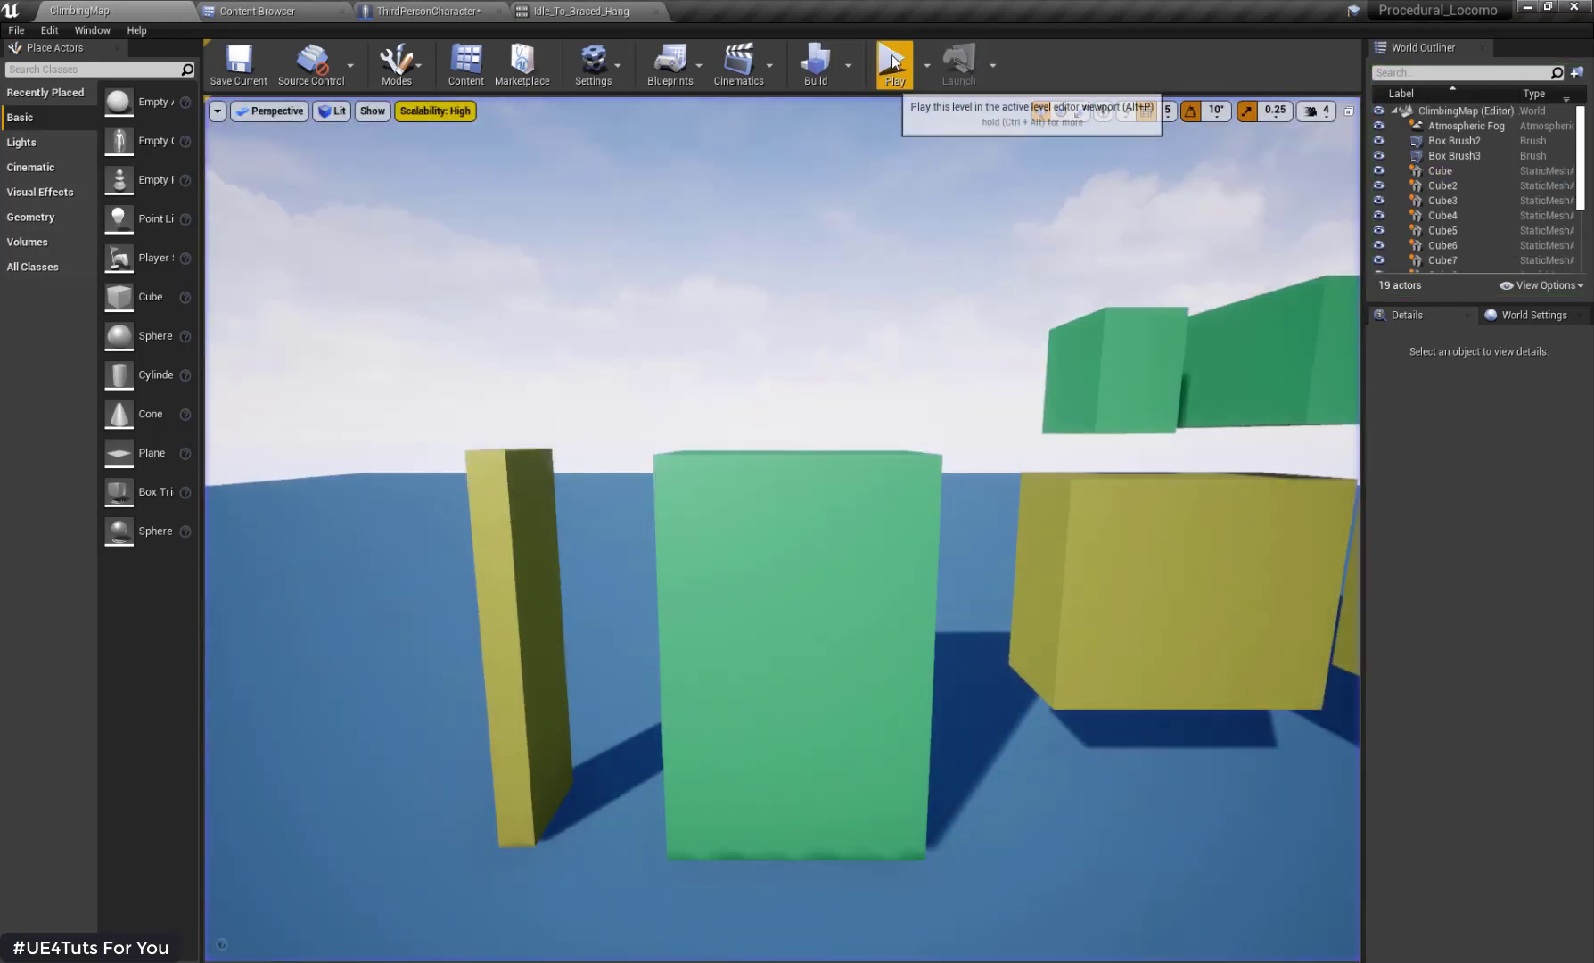
click(889, 61)
key(w)
key(space)
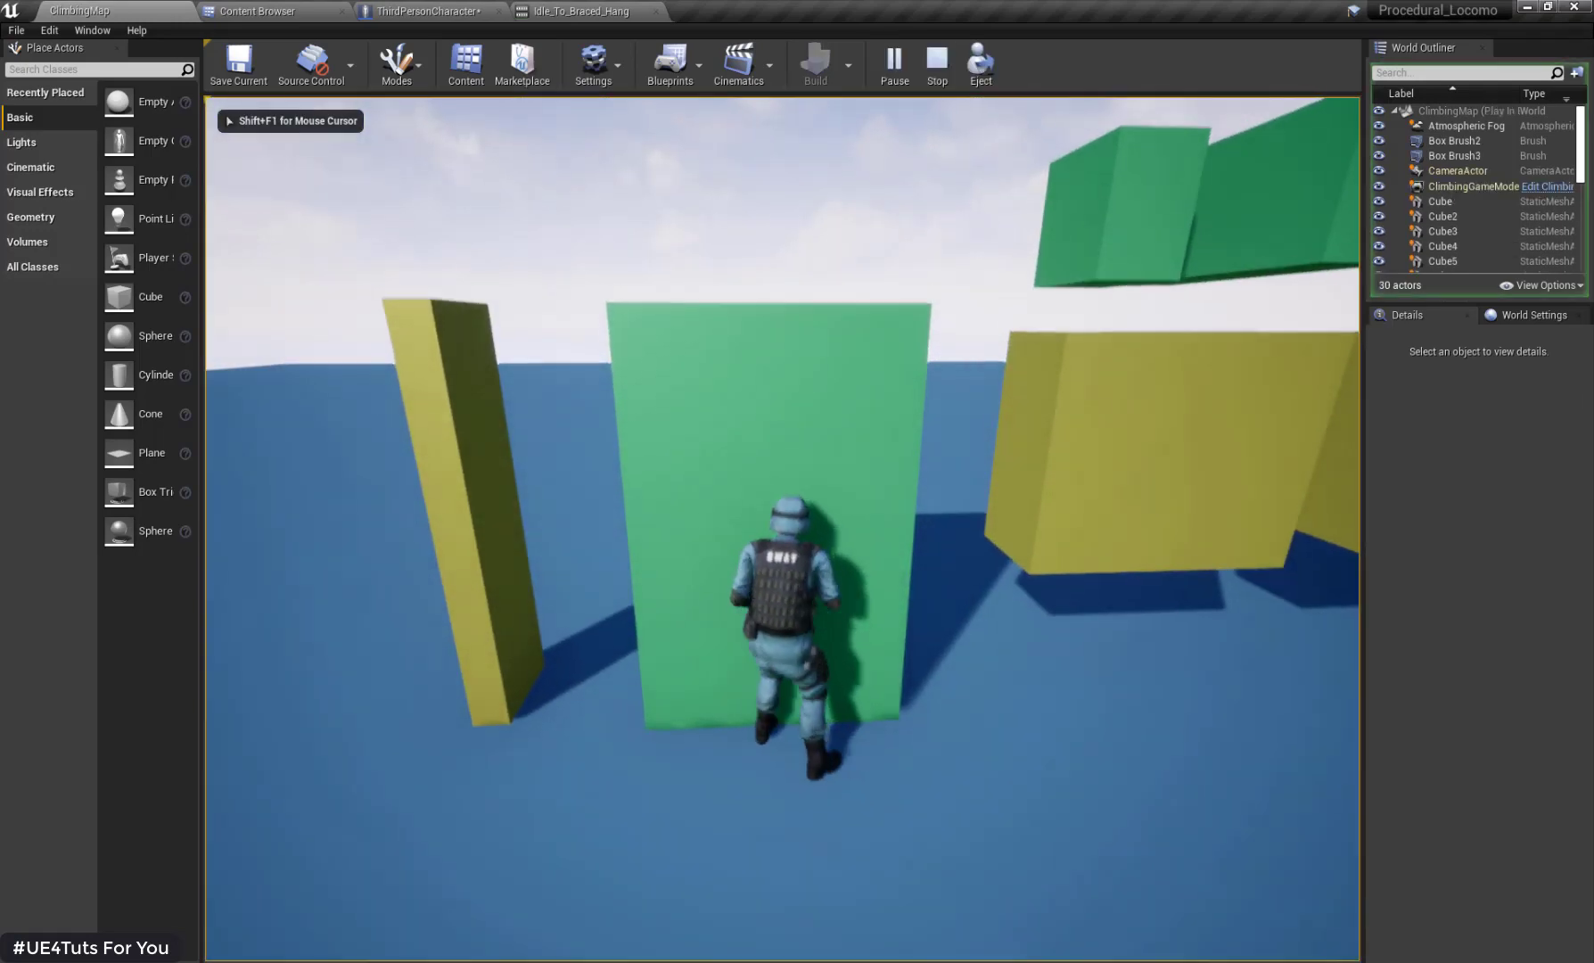
key(space)
key(Escape)
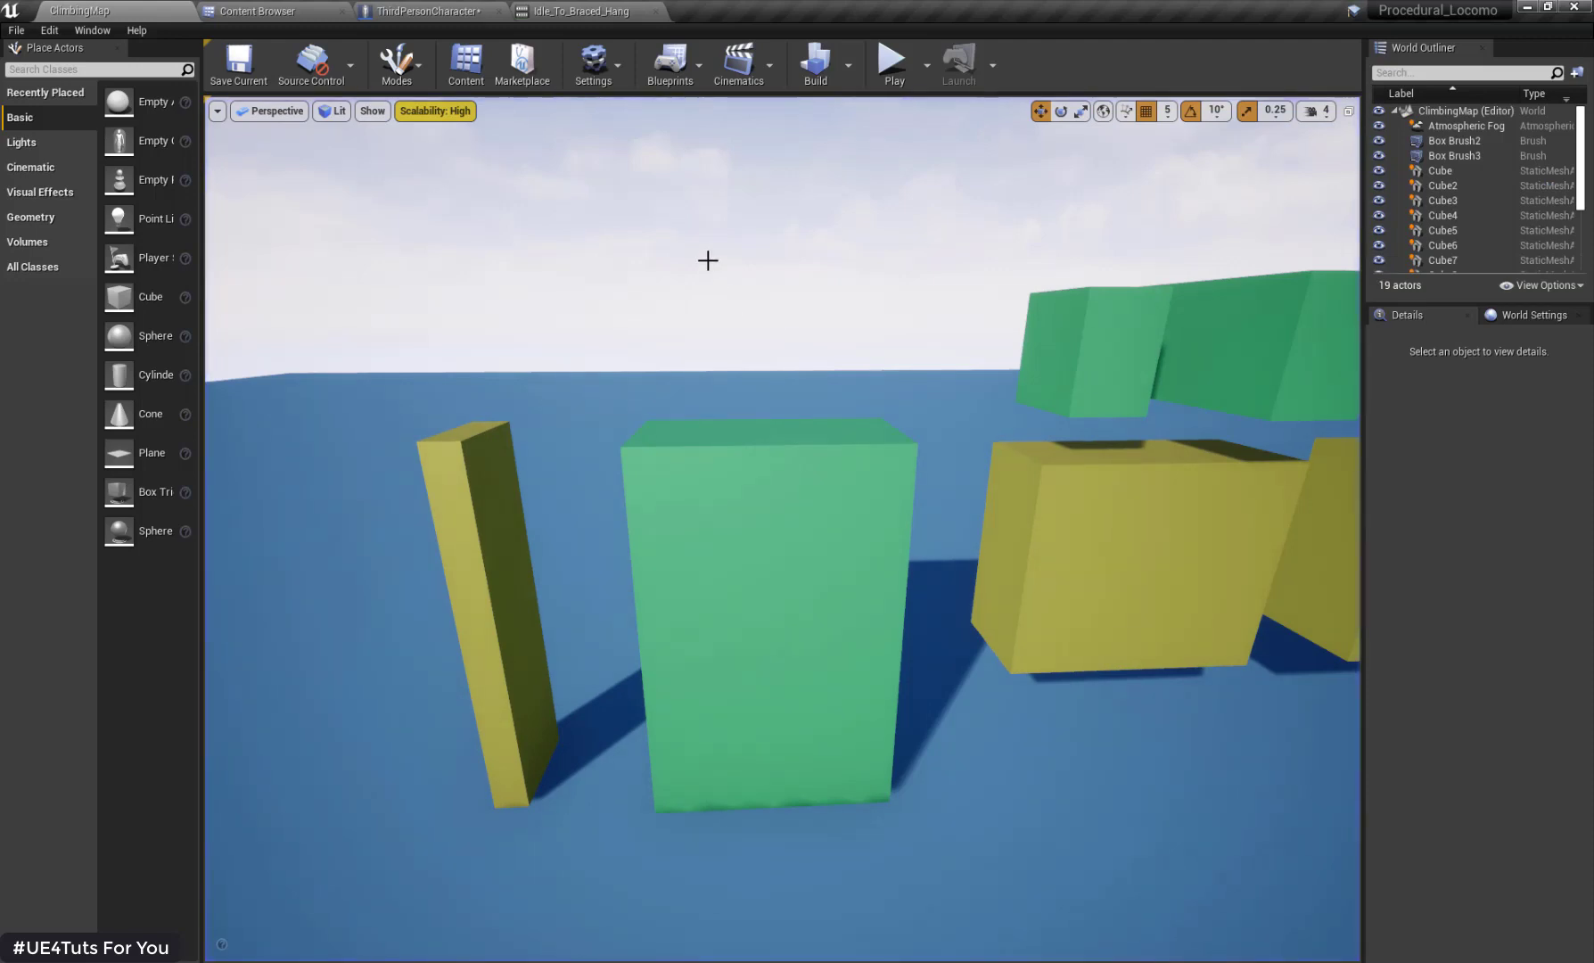
click(258, 11)
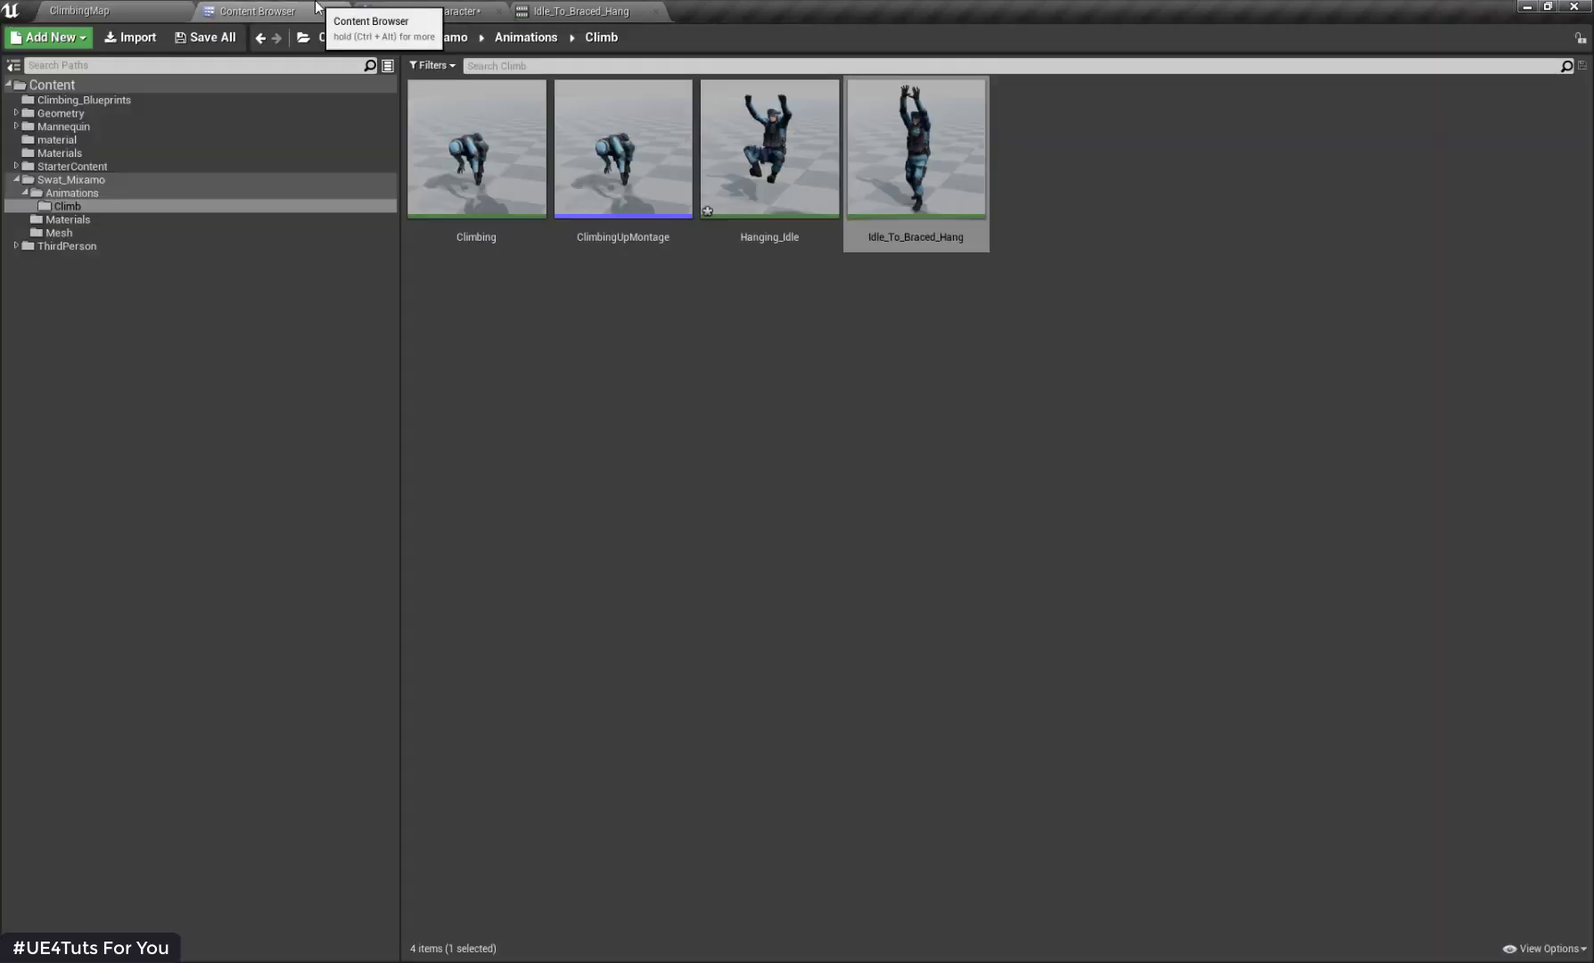
right_click(779, 181)
mouse_move(903, 517)
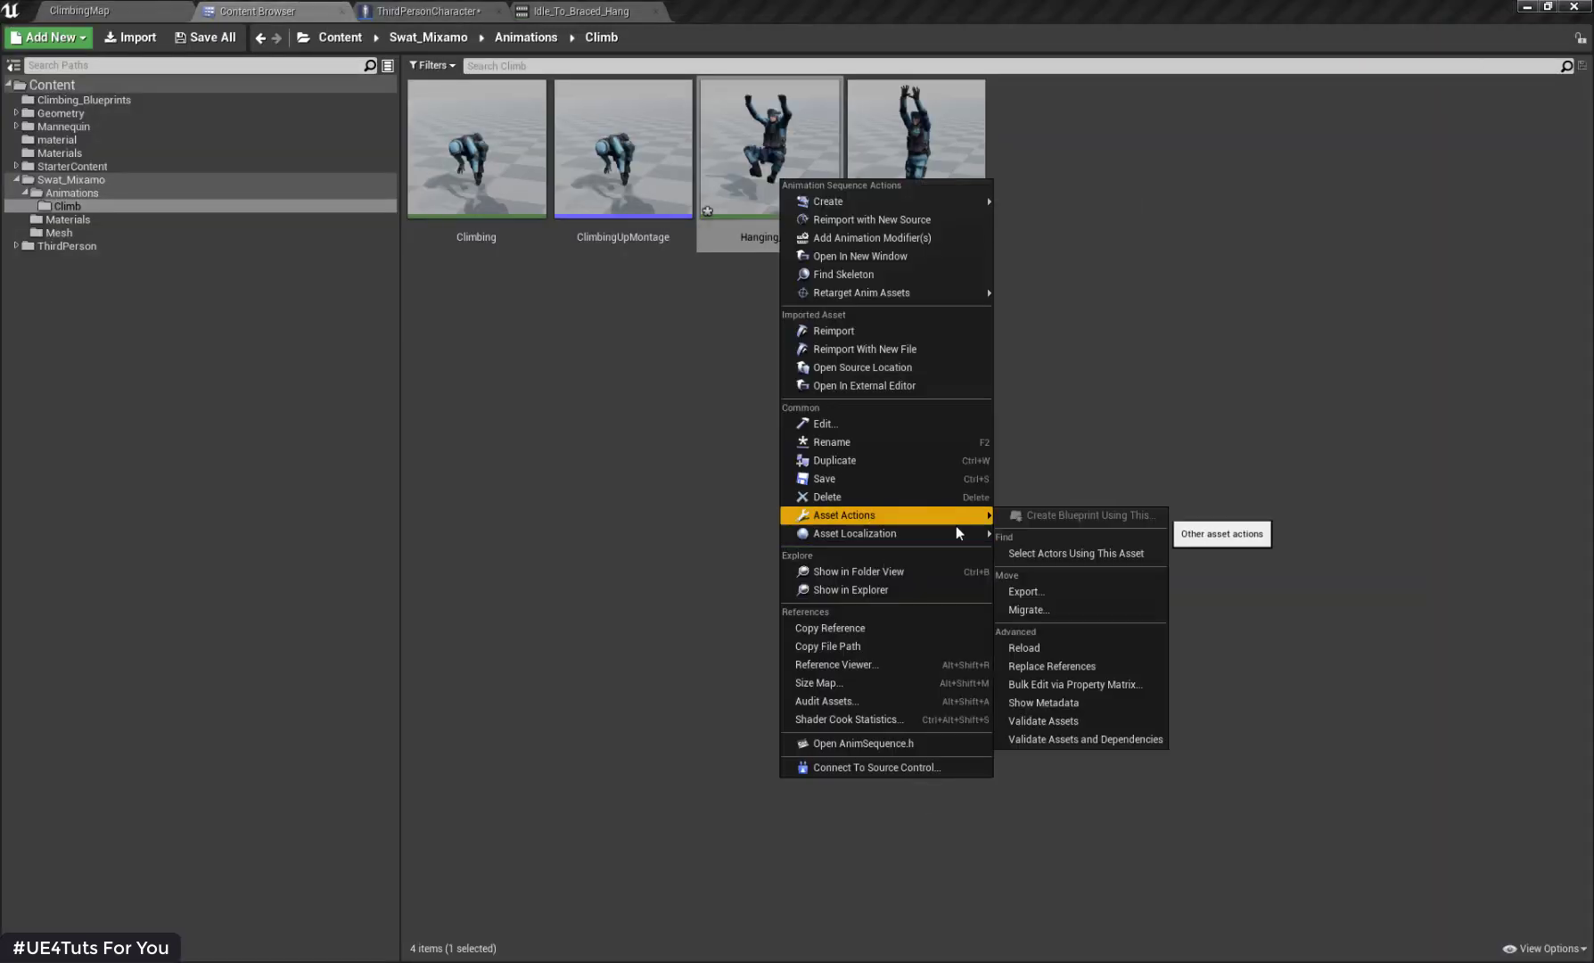
click(1048, 590)
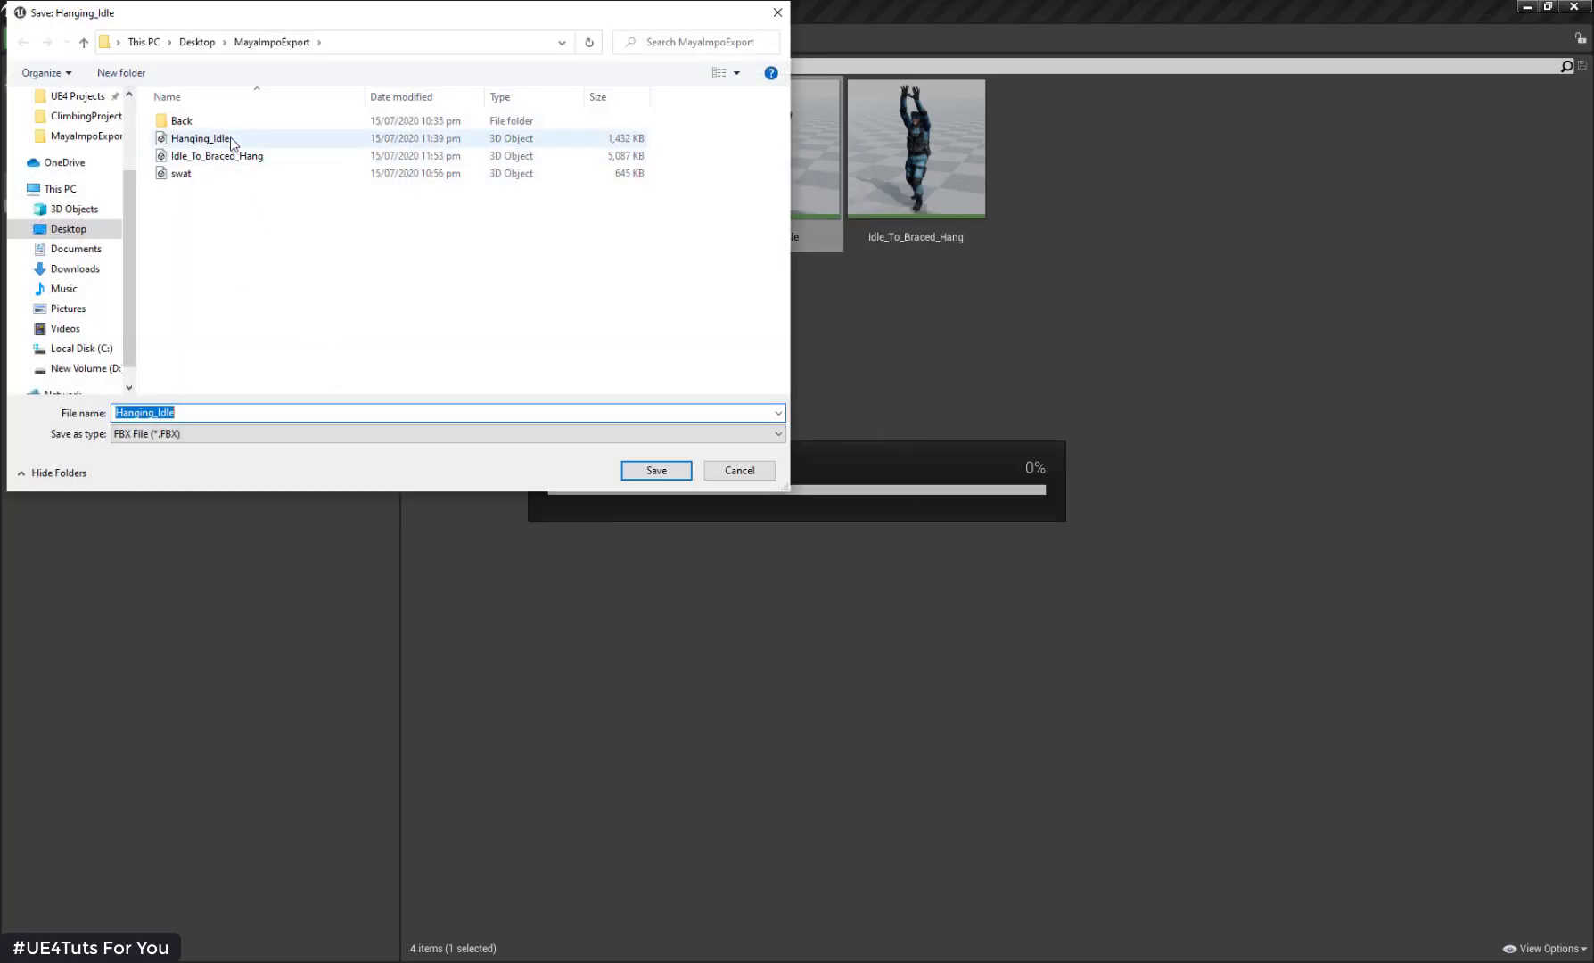
click(777, 13)
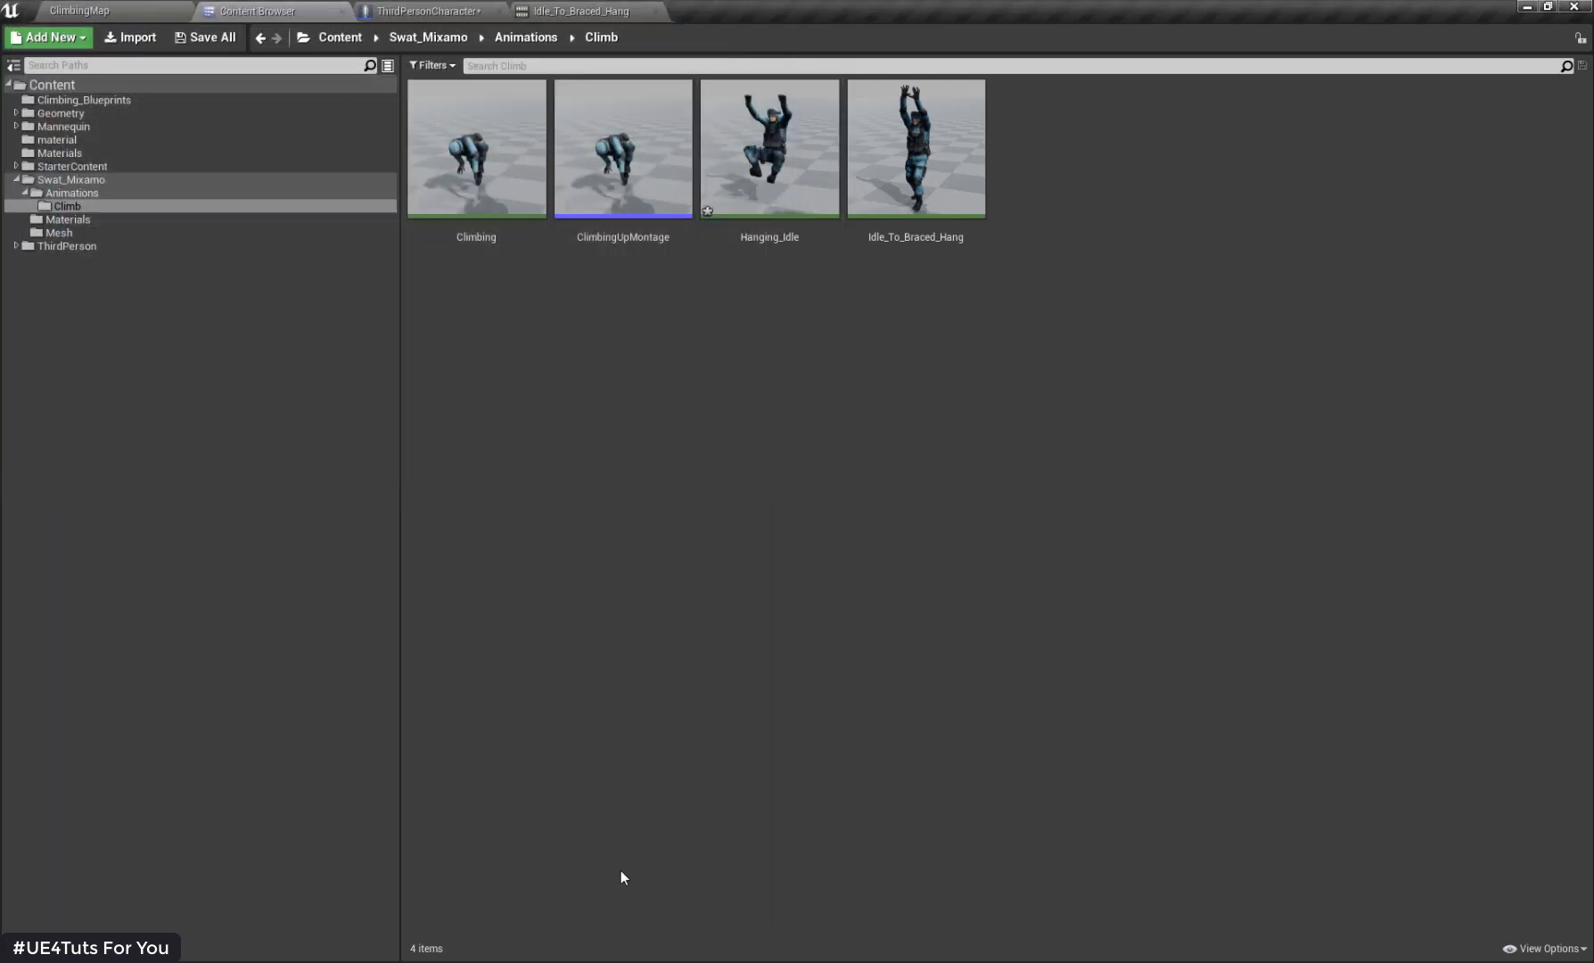
Step: Switch to Maya and open the swatHIK.mb scene, discarding the changes in the current scene
click(608, 958)
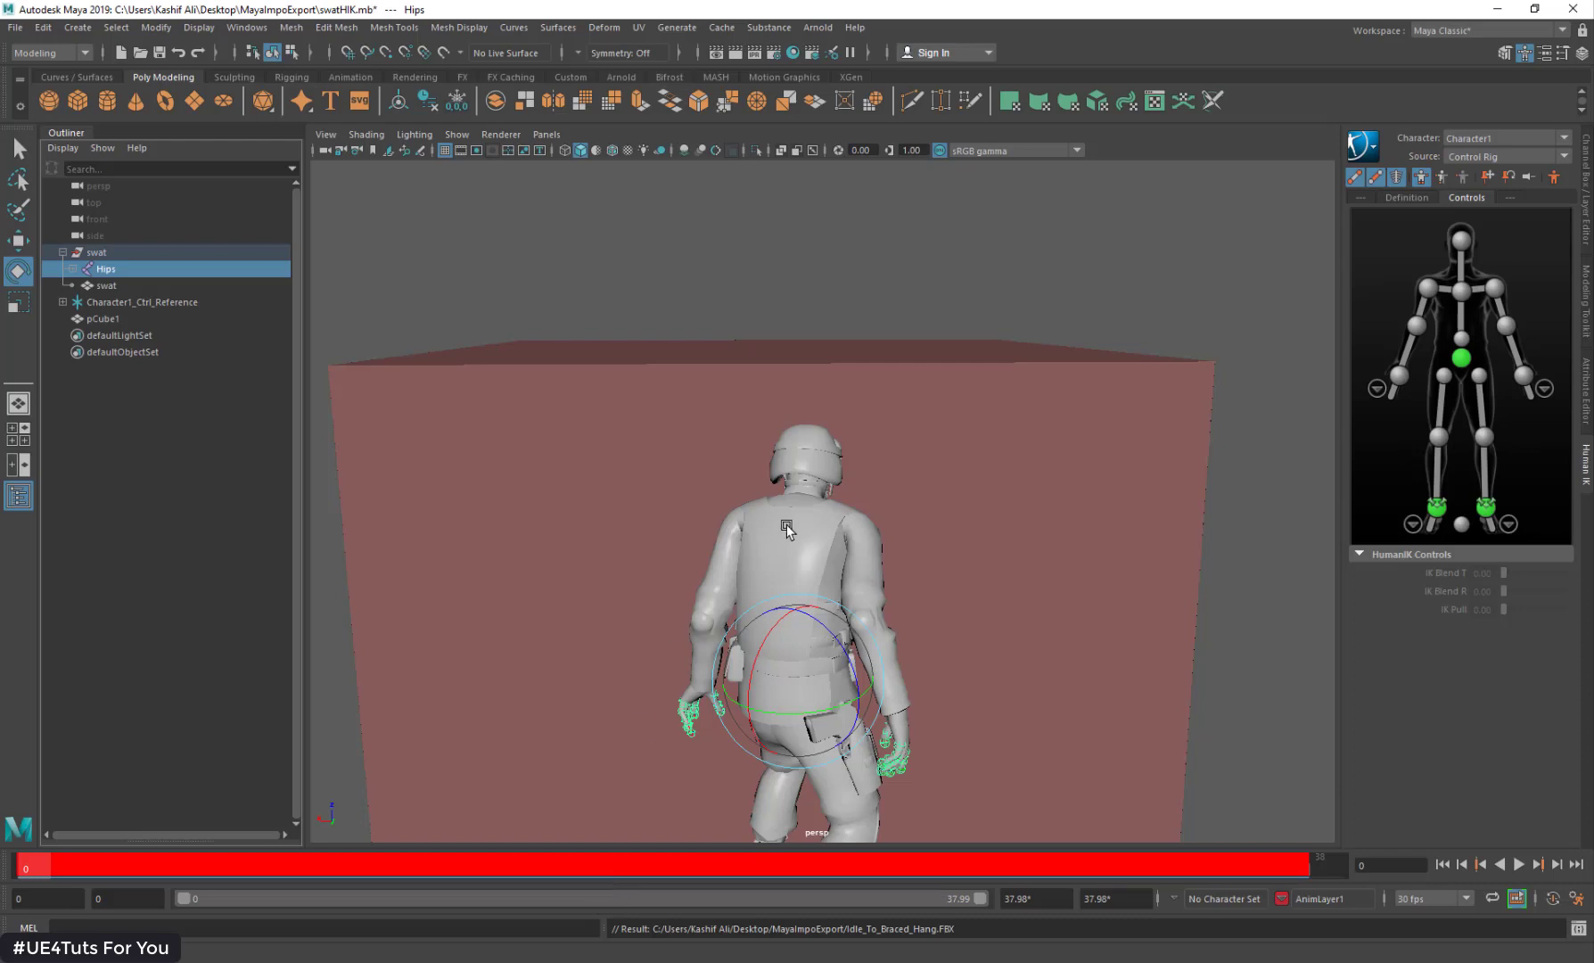
scroll(786, 526, down, 5)
alt+drag(864, 499, 704, 451)
click(15, 28)
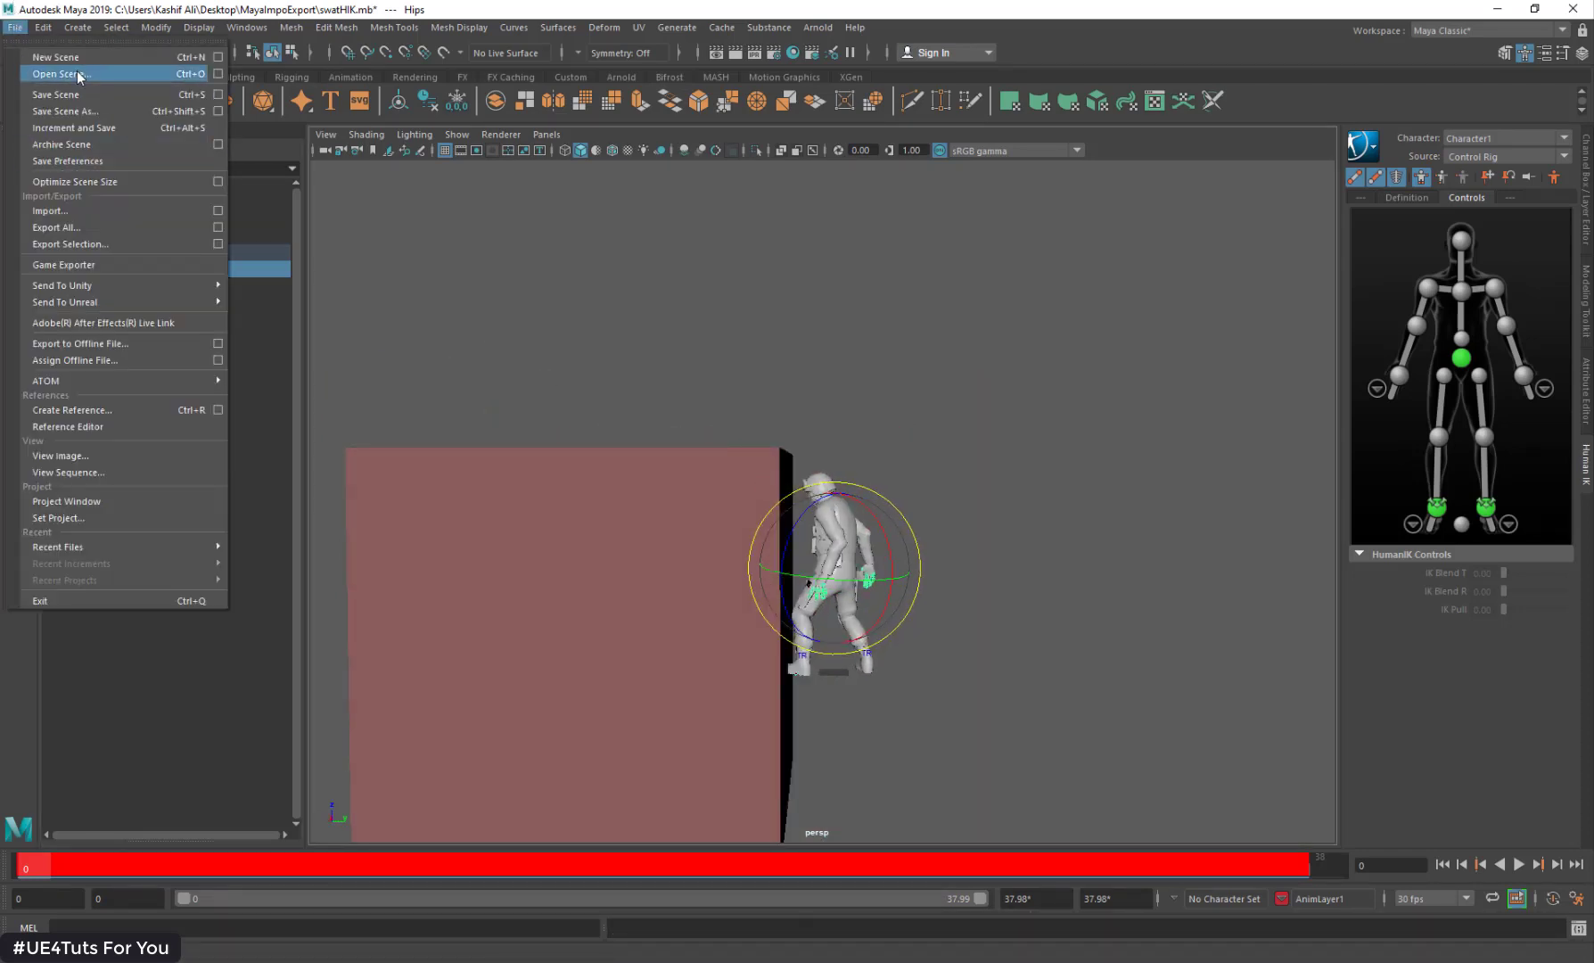
click(41, 74)
double_click(360, 254)
click(792, 499)
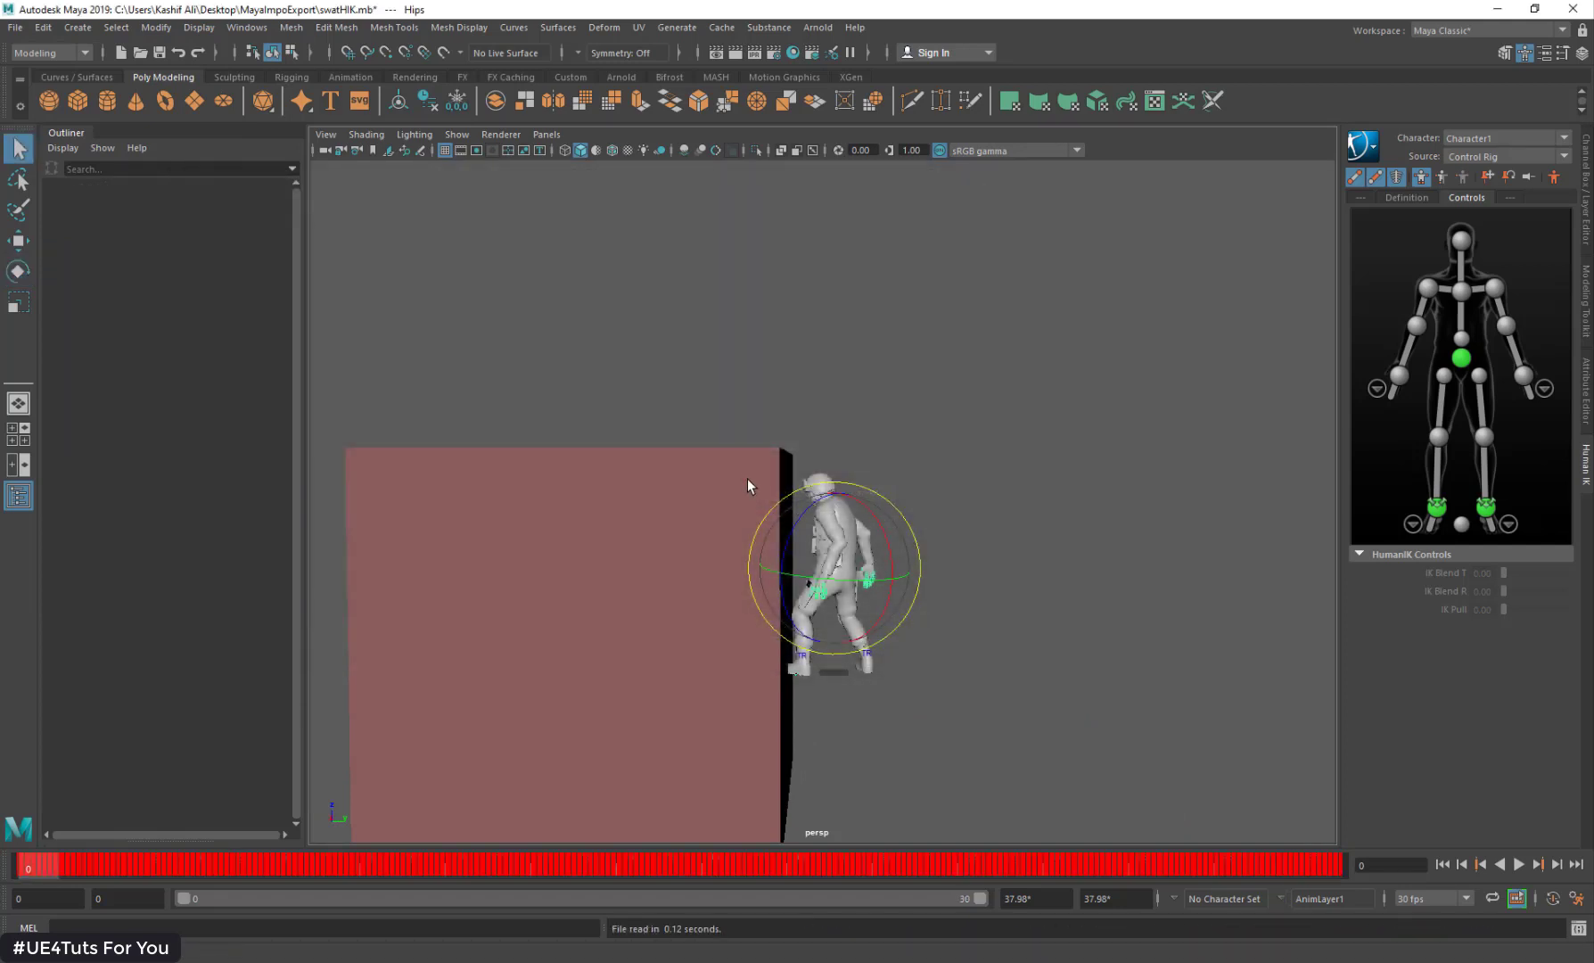
alt+drag(848, 428, 881, 438)
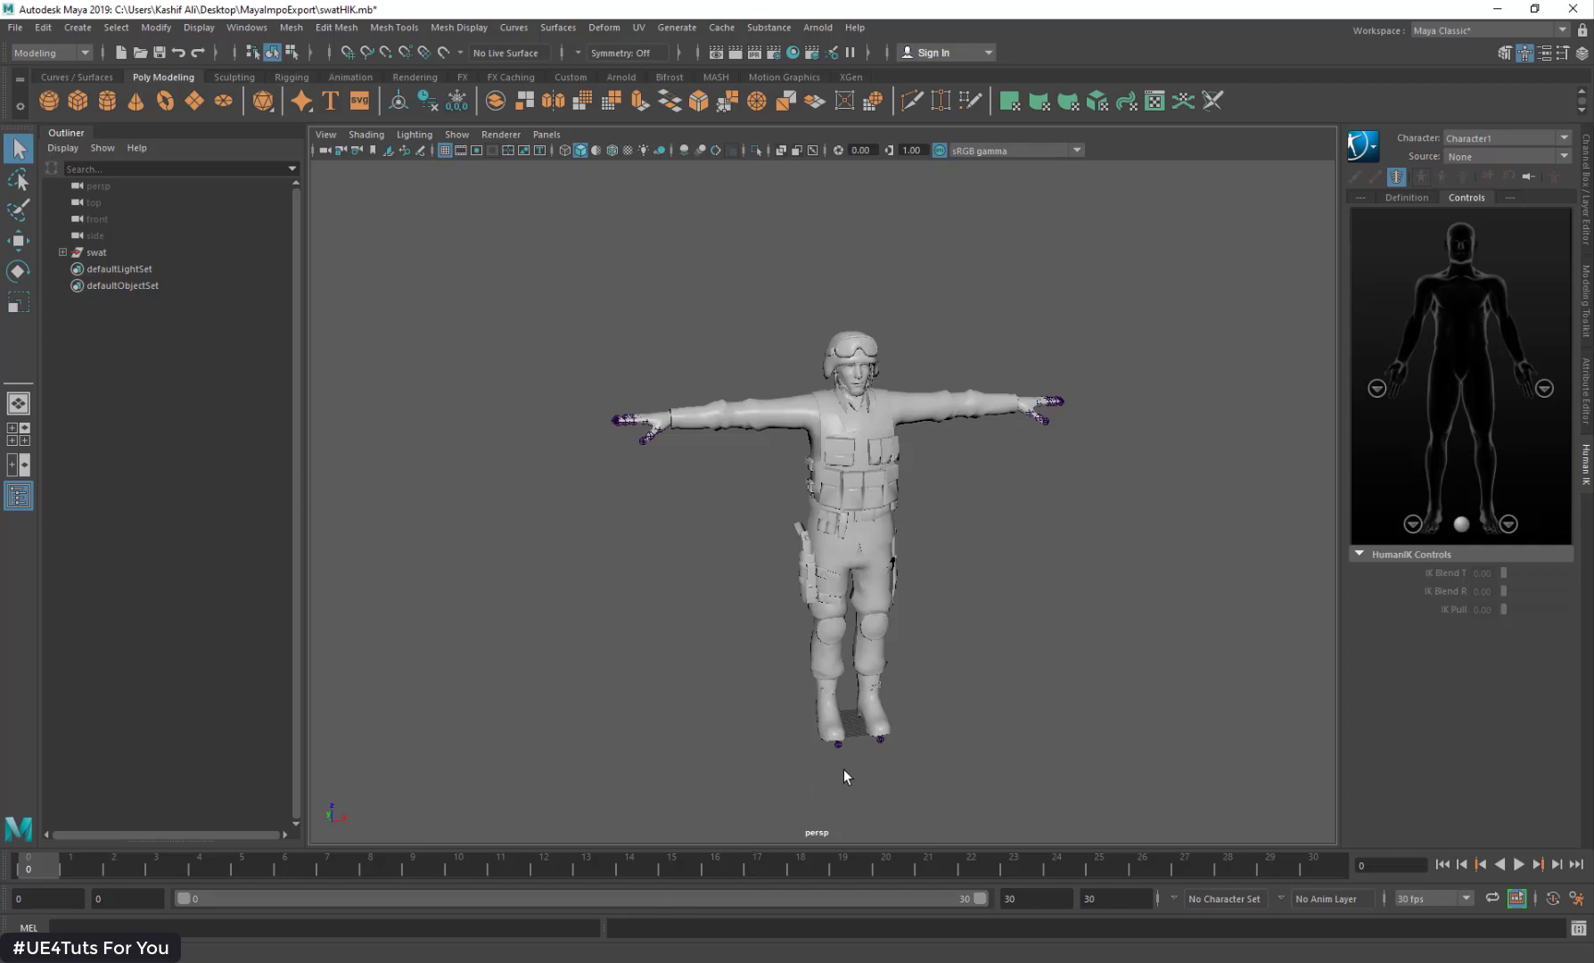
alt+drag(876, 665, 860, 646)
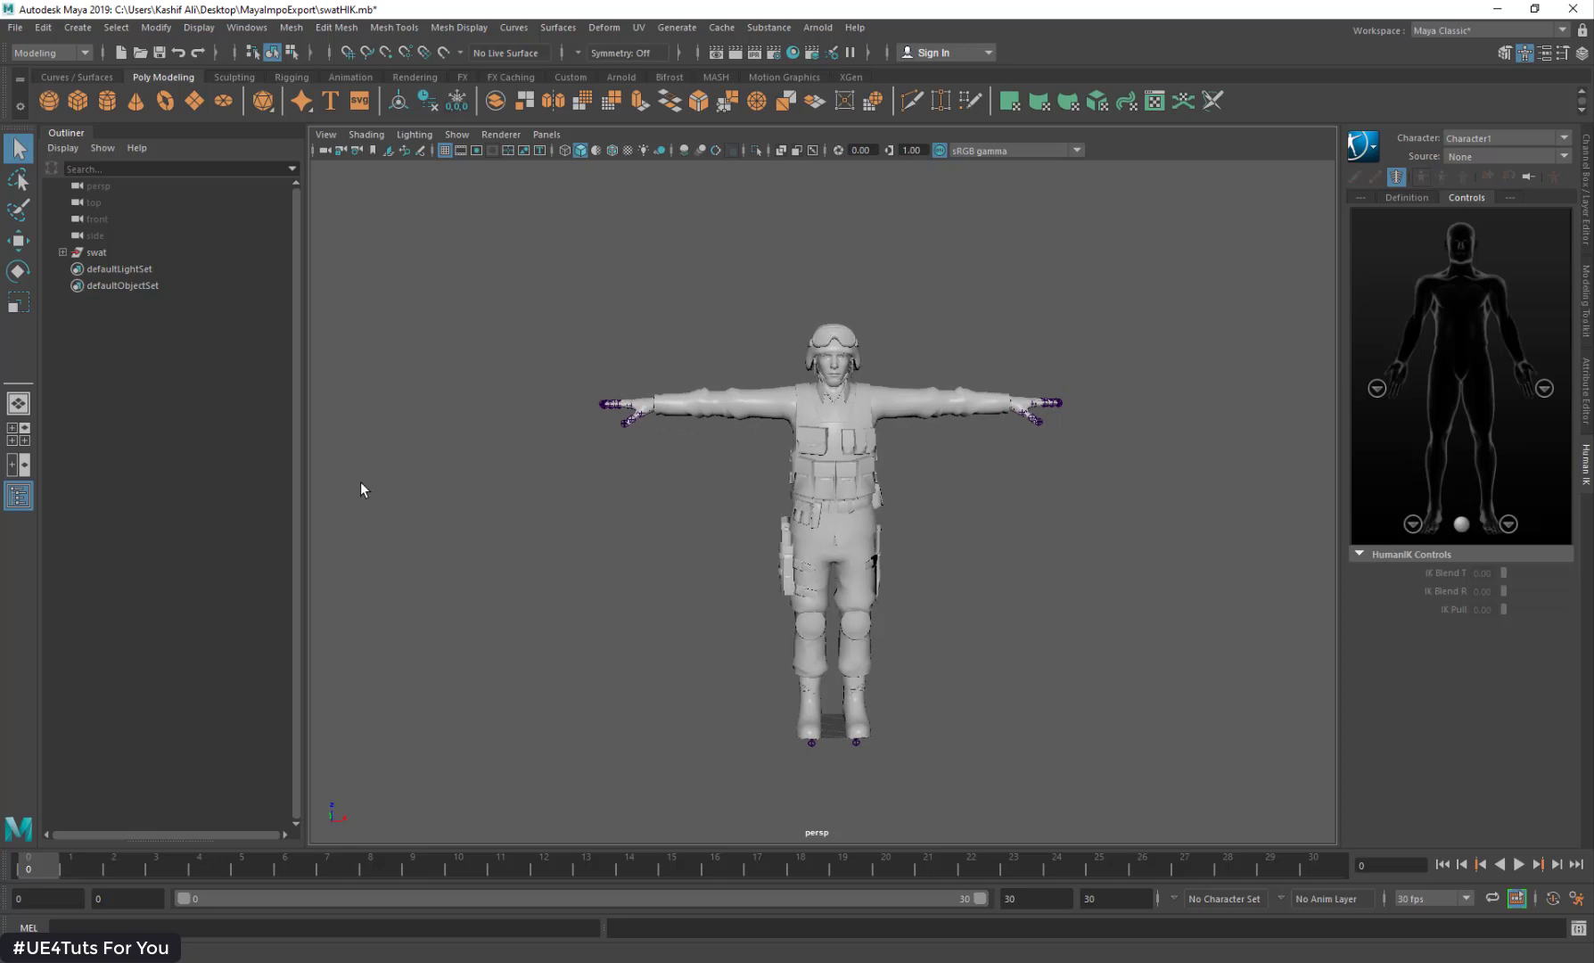
Step: Import Hanging_Idle.FBX from the Back folder onto the swat character, play the animation and return to frame 0
click(20, 25)
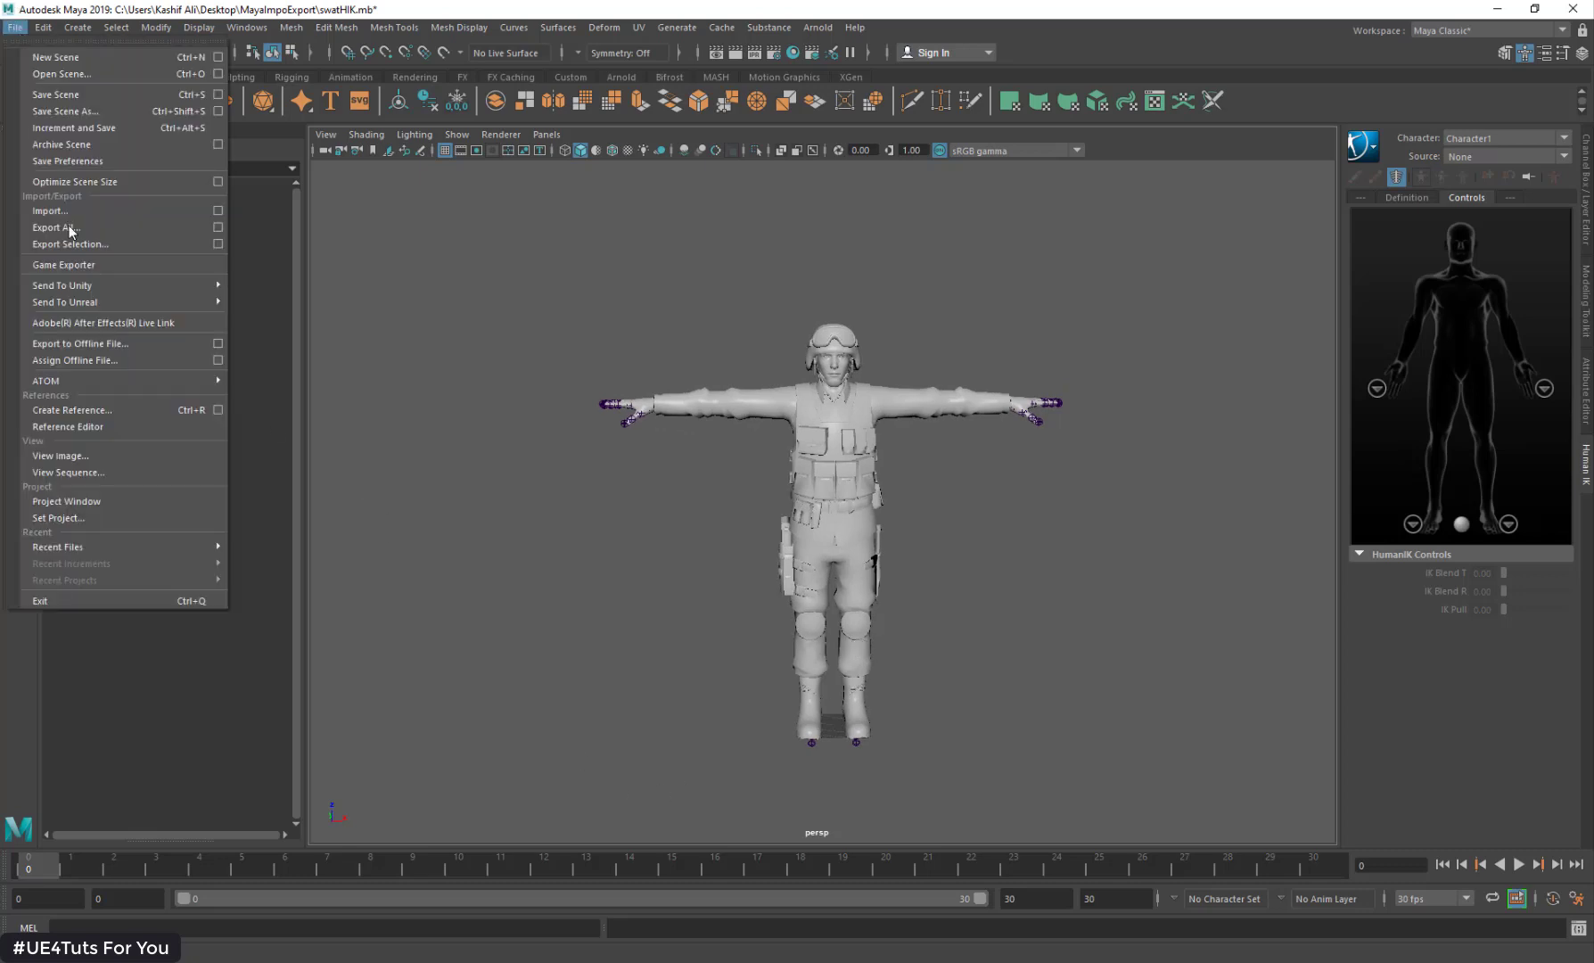
click(69, 226)
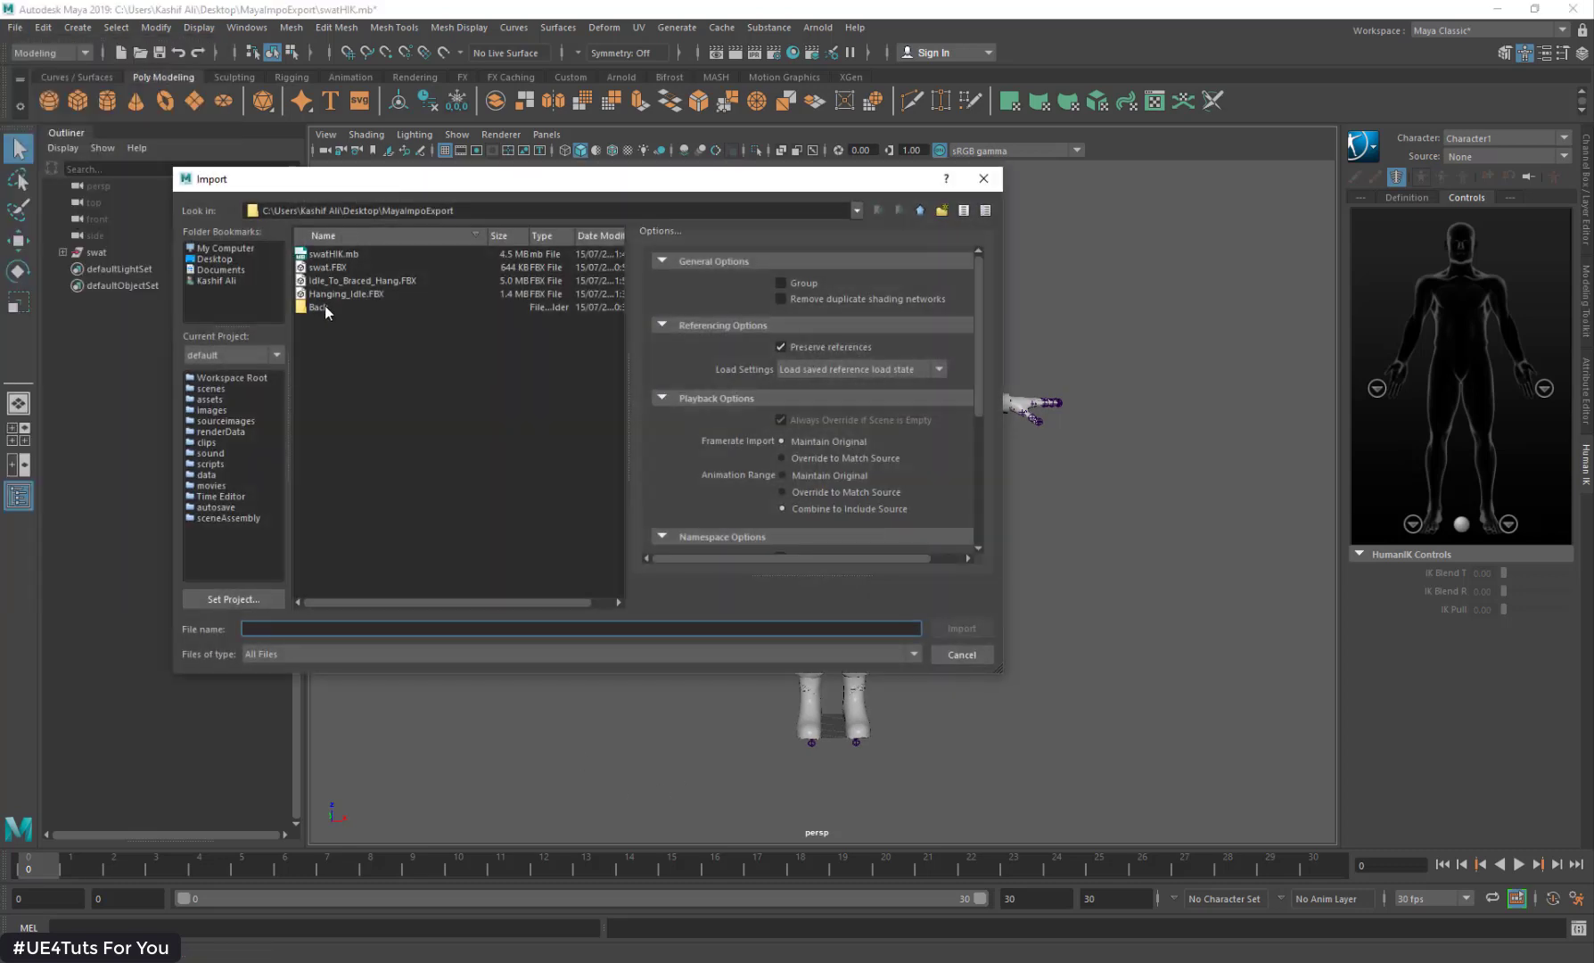
double_click(325, 305)
double_click(345, 267)
alt+drag(753, 559, 605, 452)
key(alt+v)
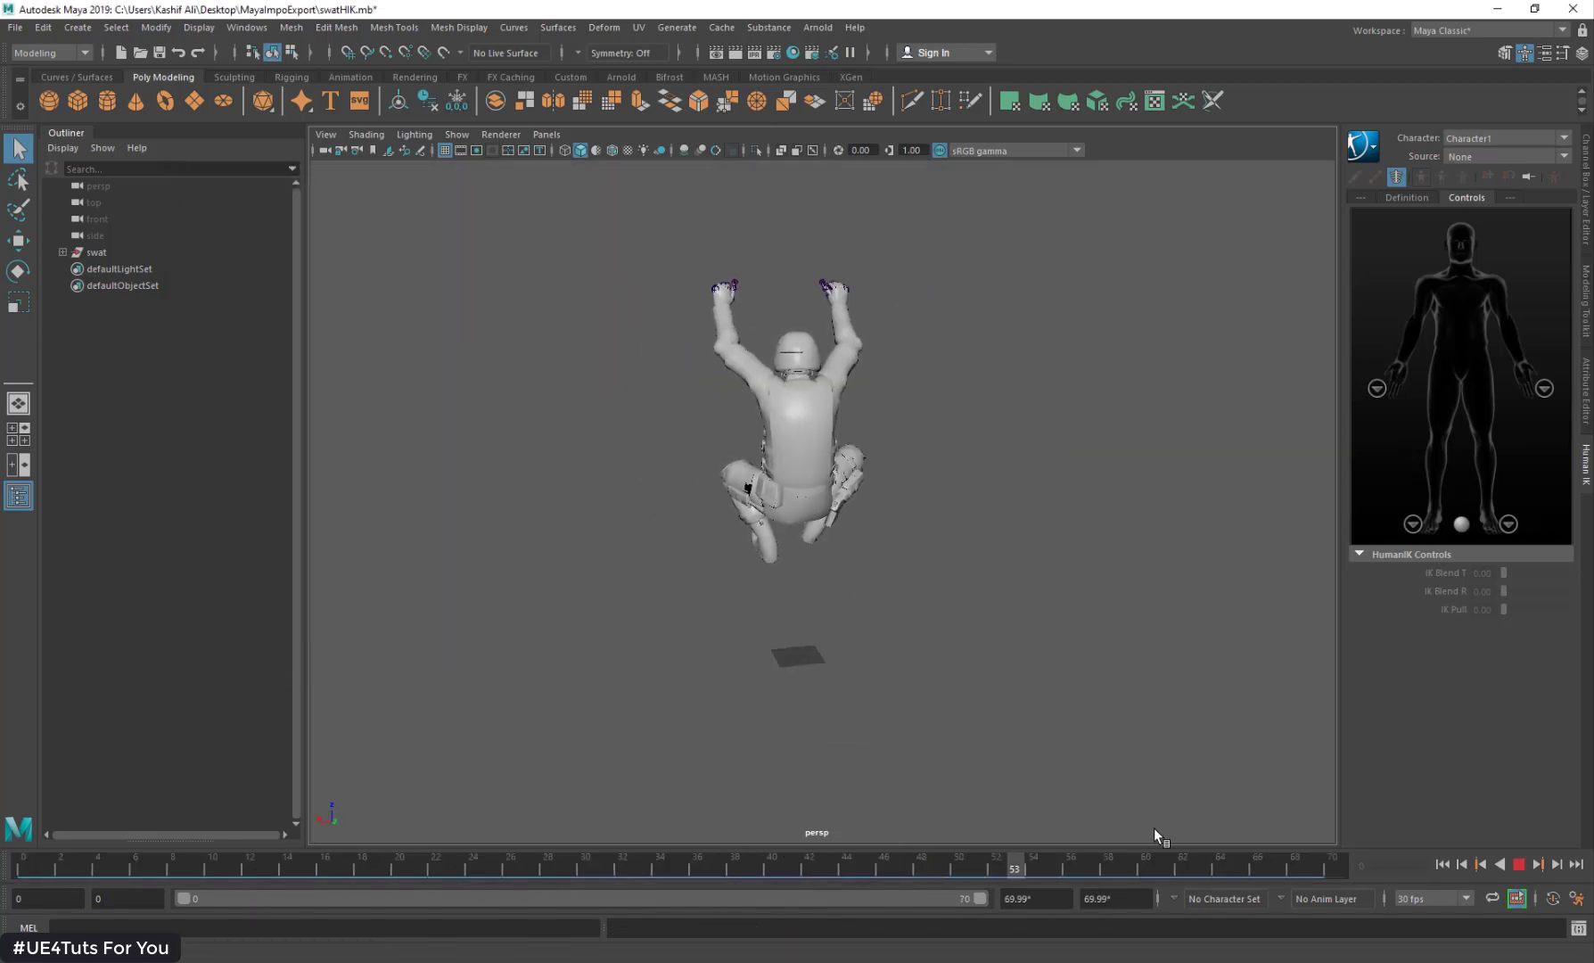
click(24, 862)
Step: Bake the hanging idle animation to the HumanIK control rig and play it back to check the result
alt+middle_drag(804, 461, 822, 539)
scroll(942, 672, up, 3)
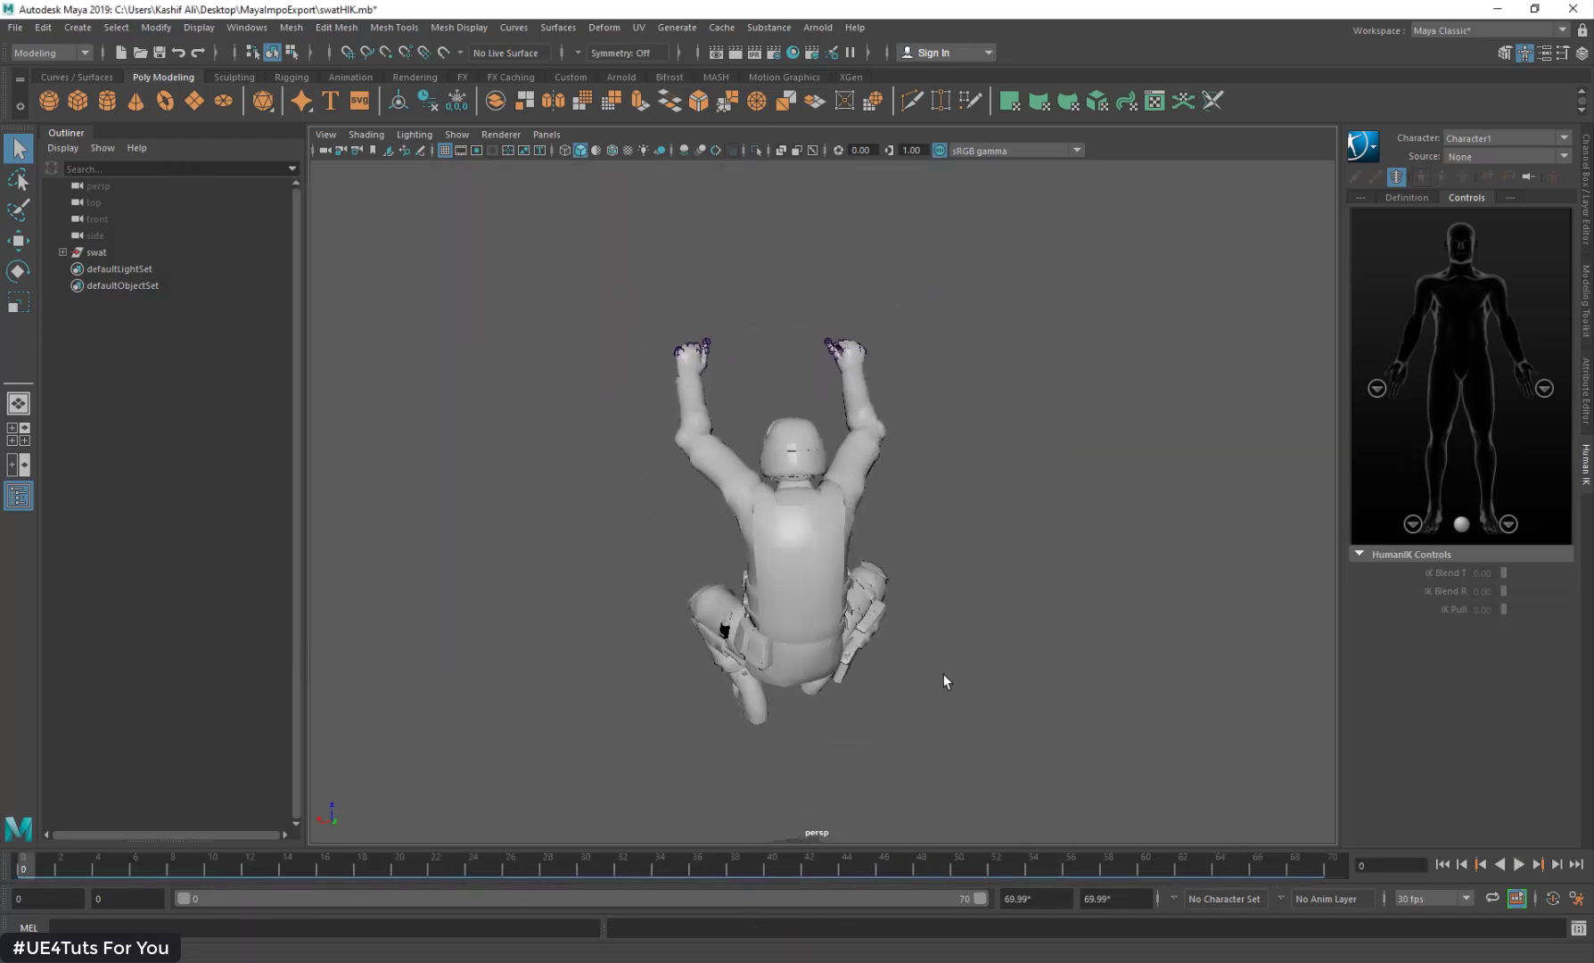
alt+drag(943, 674, 917, 618)
click(1364, 147)
mouse_move(1395, 254)
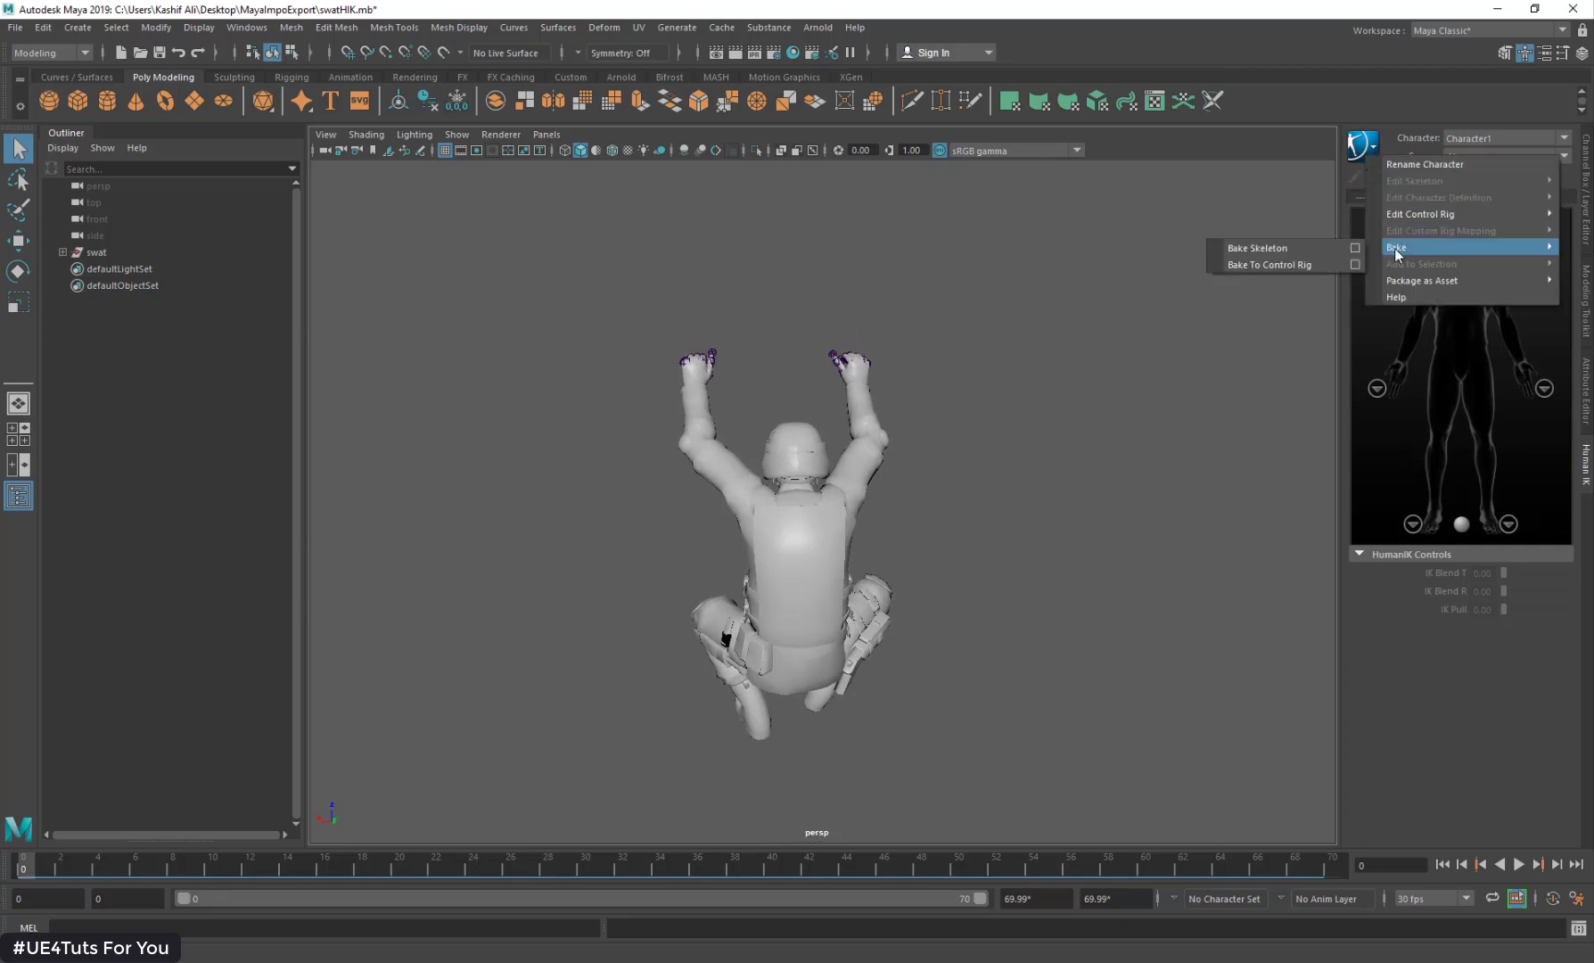
click(1285, 266)
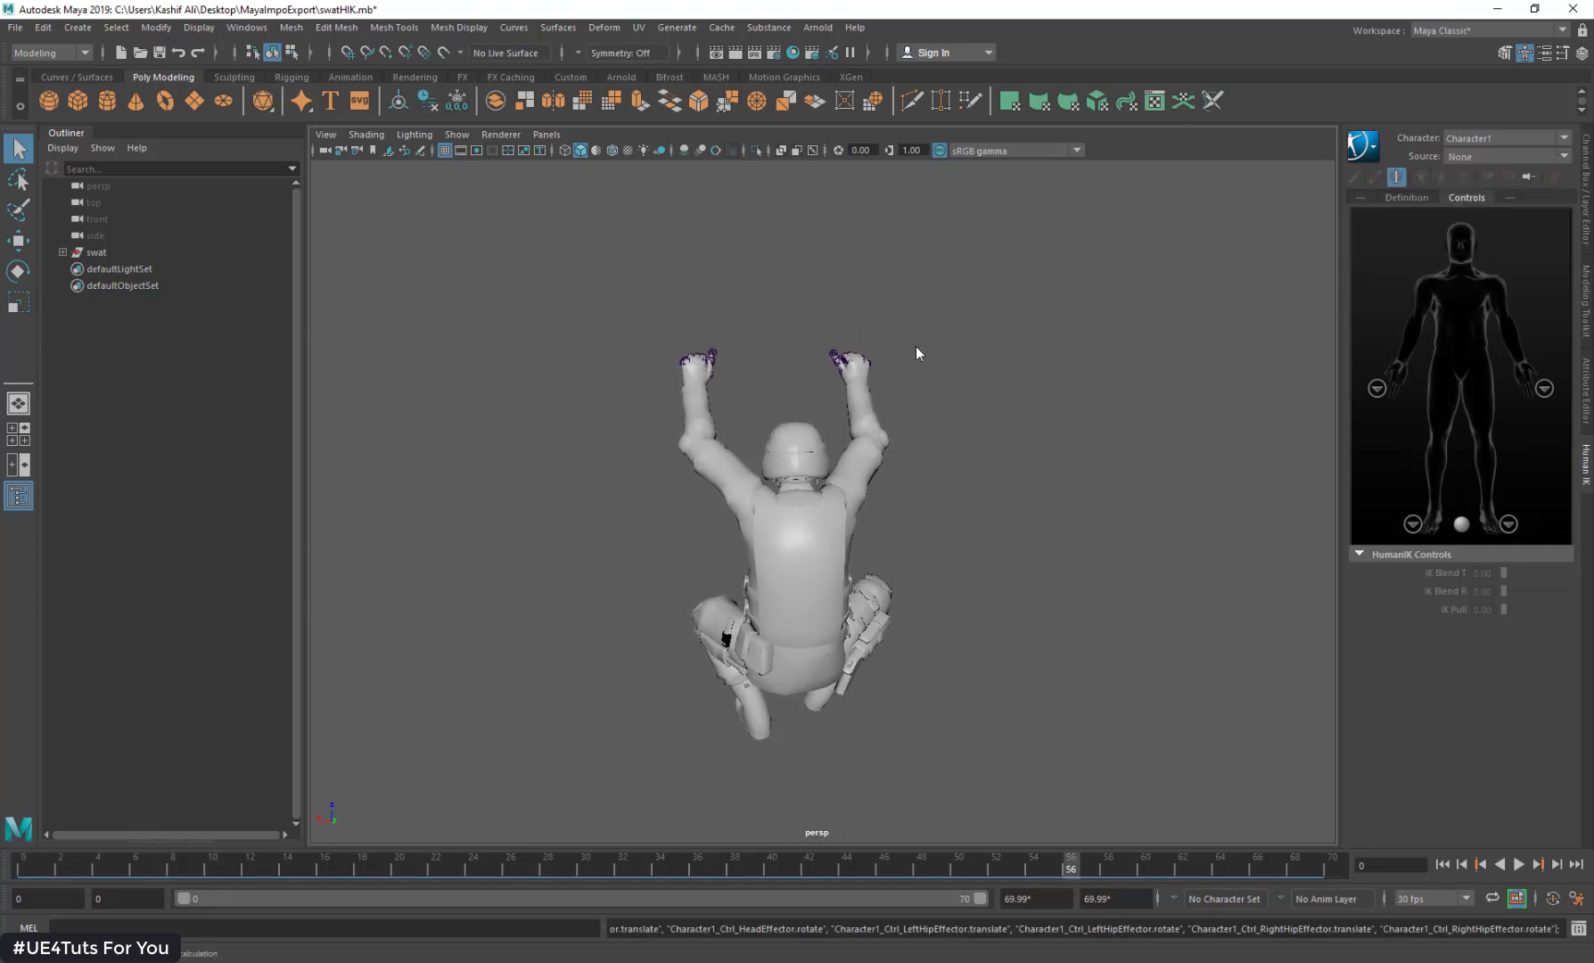
alt+drag(927, 382, 936, 370)
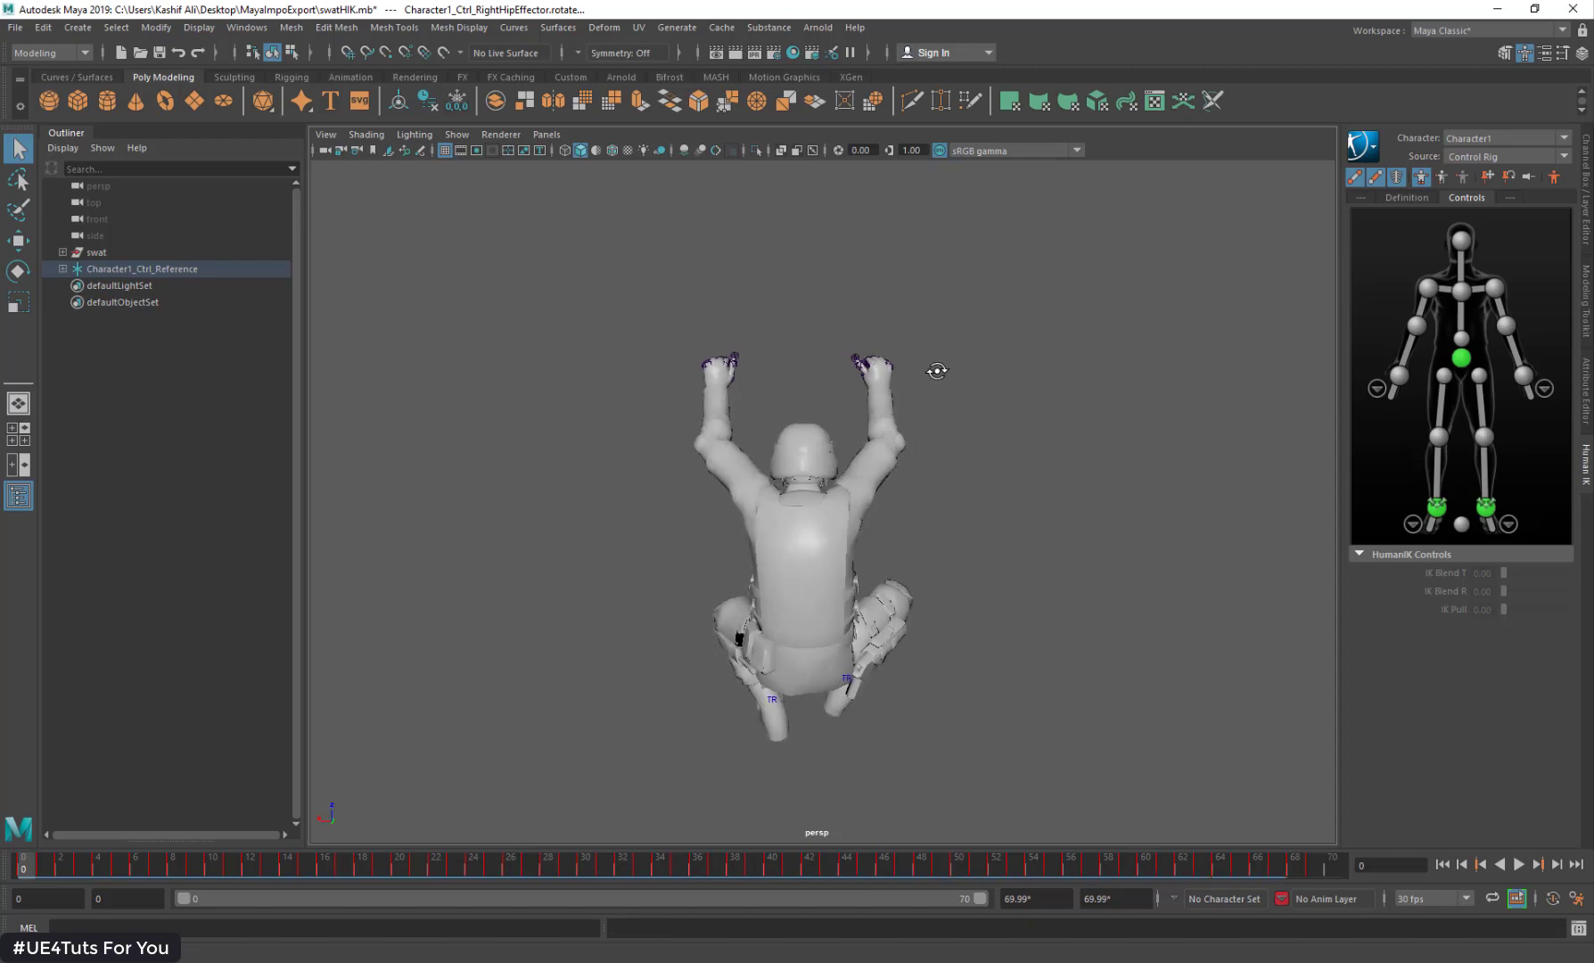
click(941, 363)
key(alt+v)
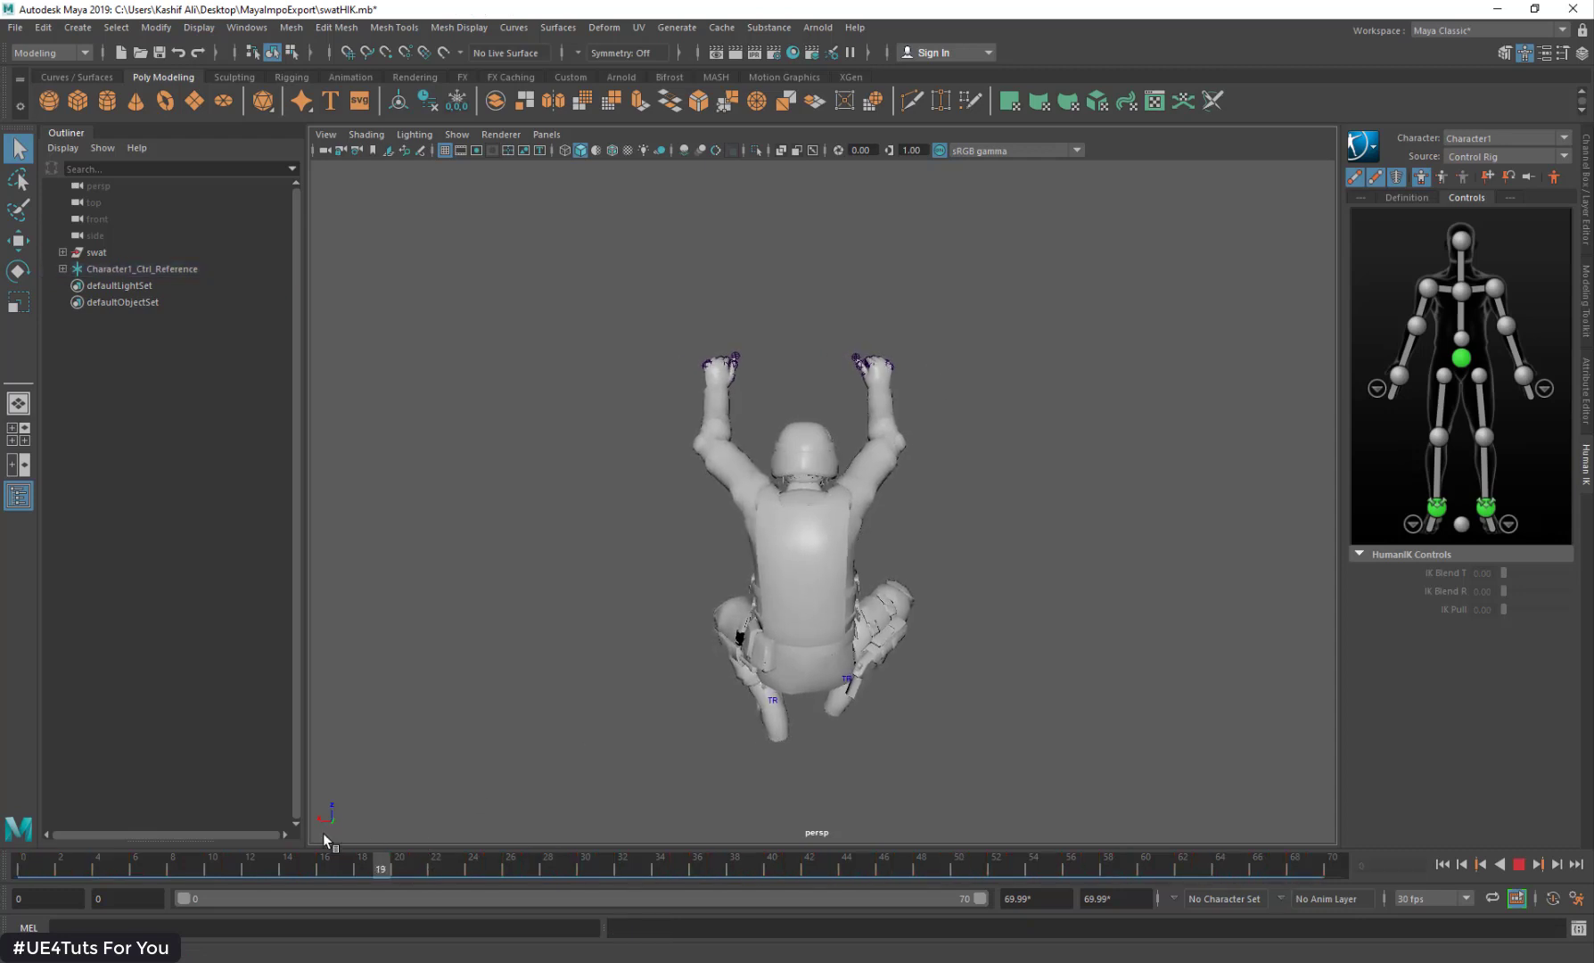
key(alt+v)
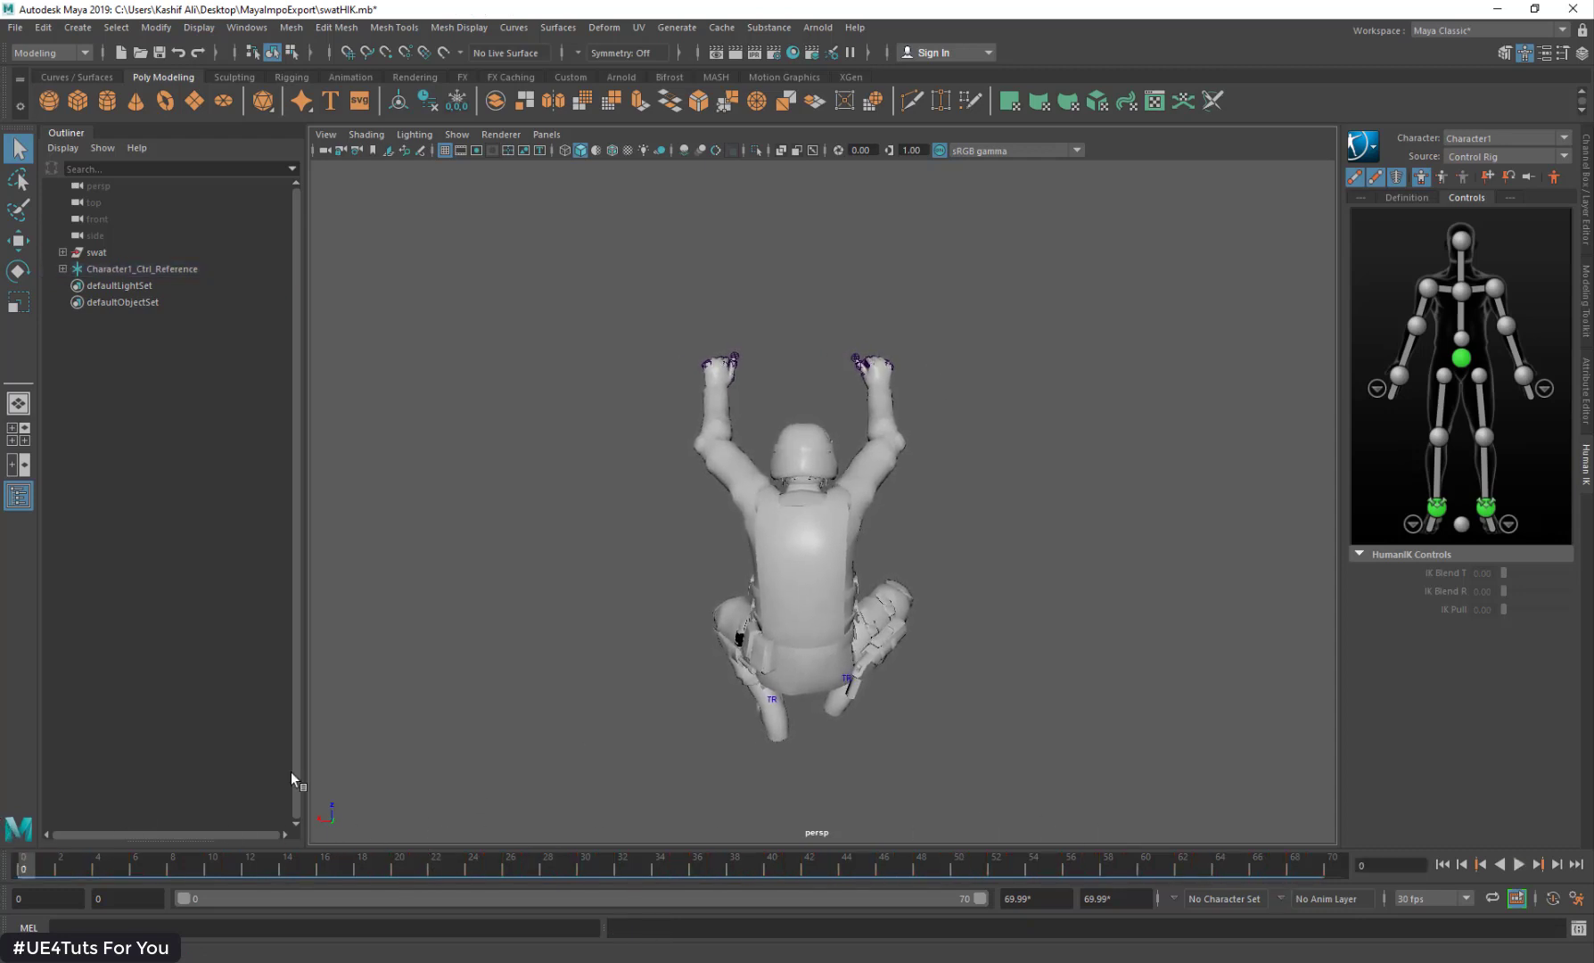
Step: Select all body controls of the rig and create an animation layer from the selection
click(1376, 266)
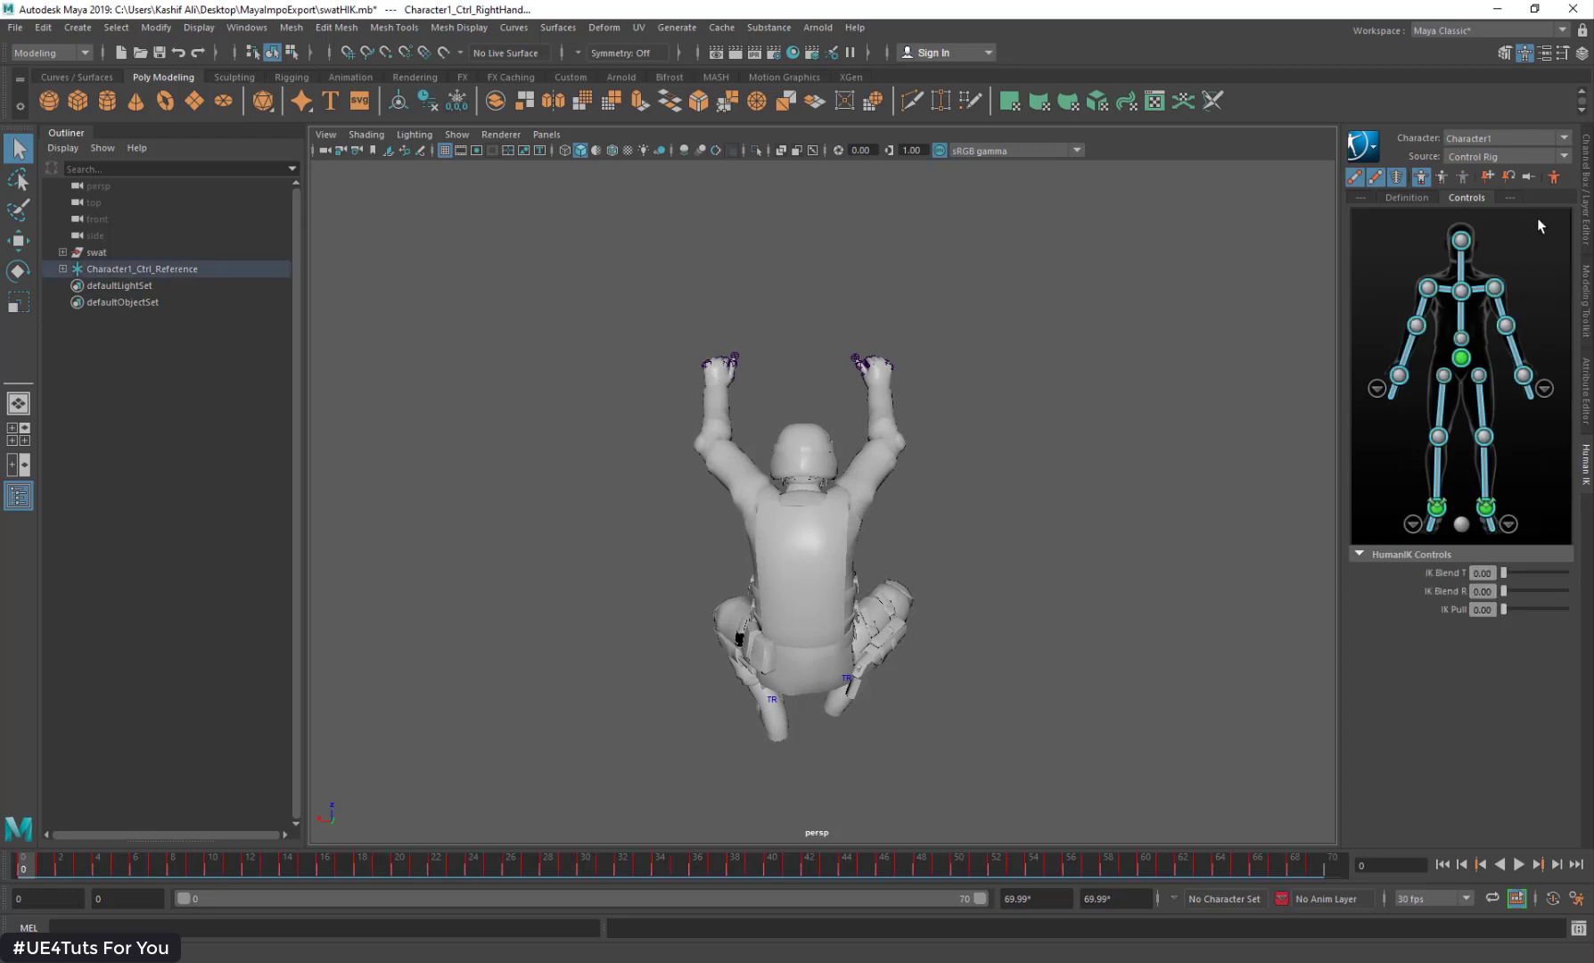
click(1586, 209)
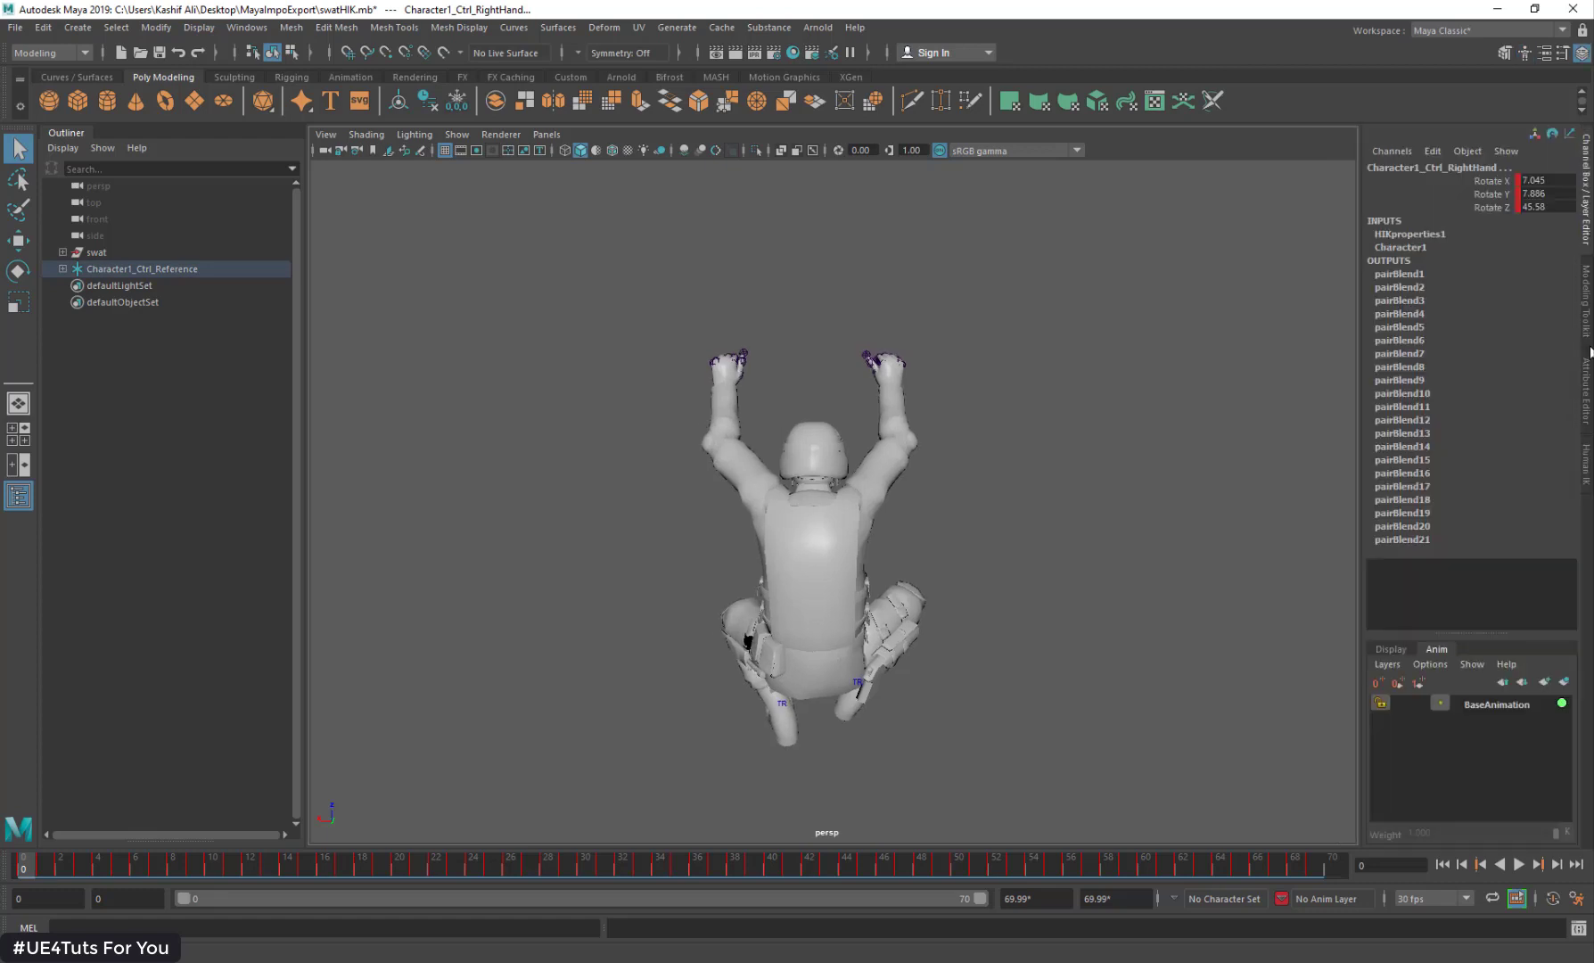
click(1563, 683)
Step: Move the HumanIK right and left wrist effectors inward at frame 0 so the hands come close together above the head
click(1586, 464)
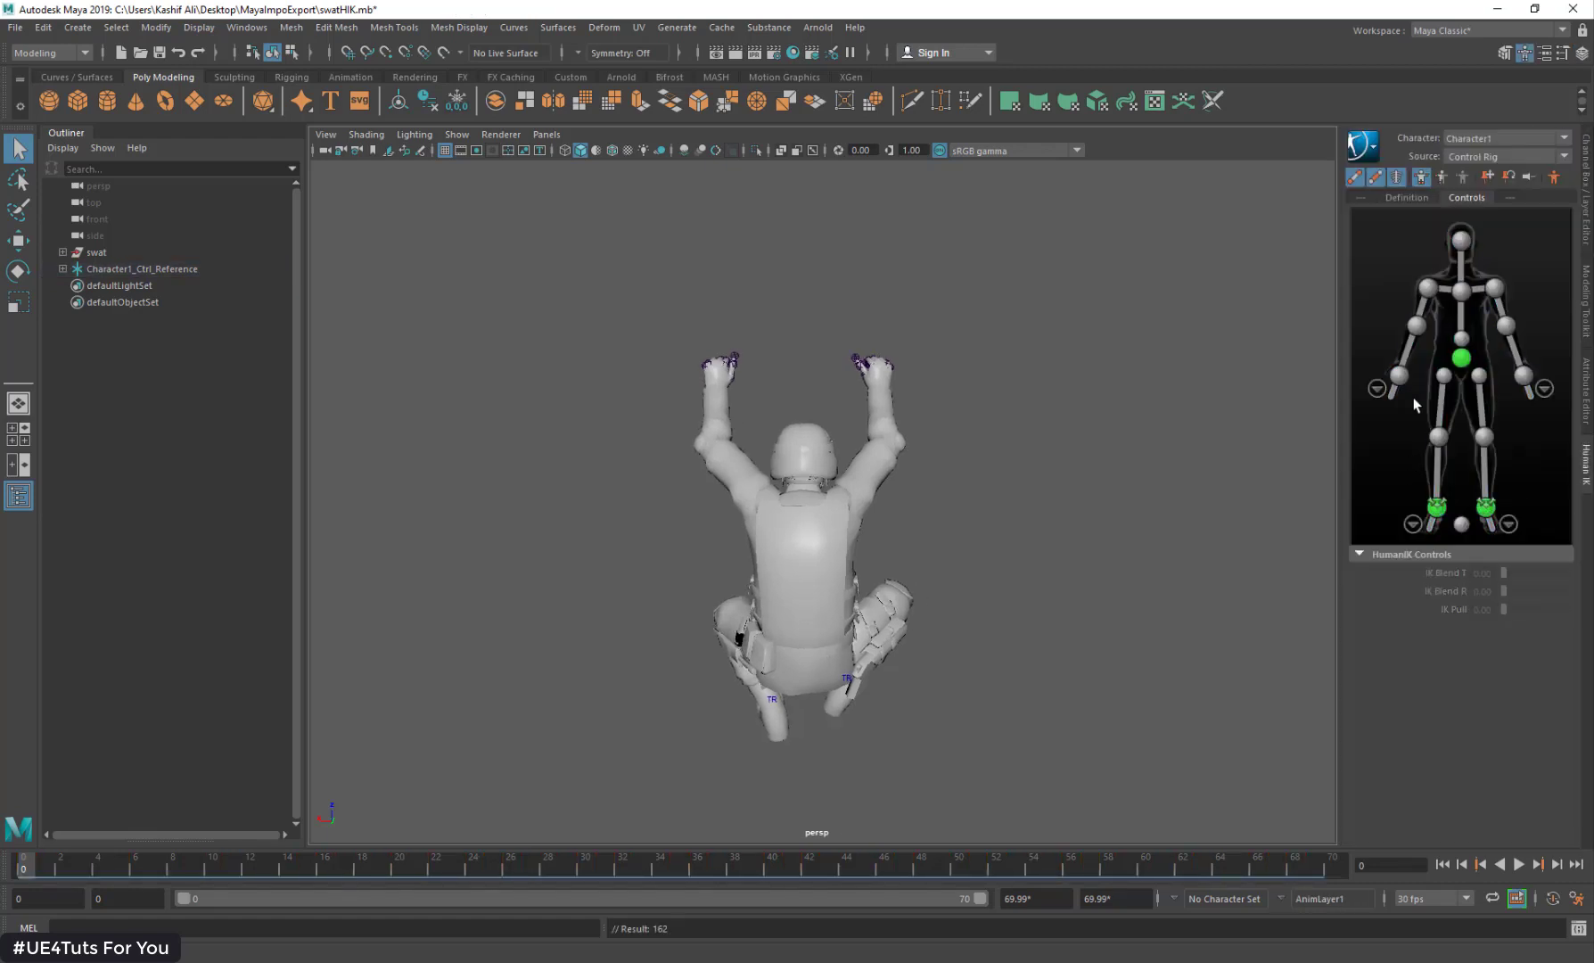
click(1397, 378)
click(1397, 378)
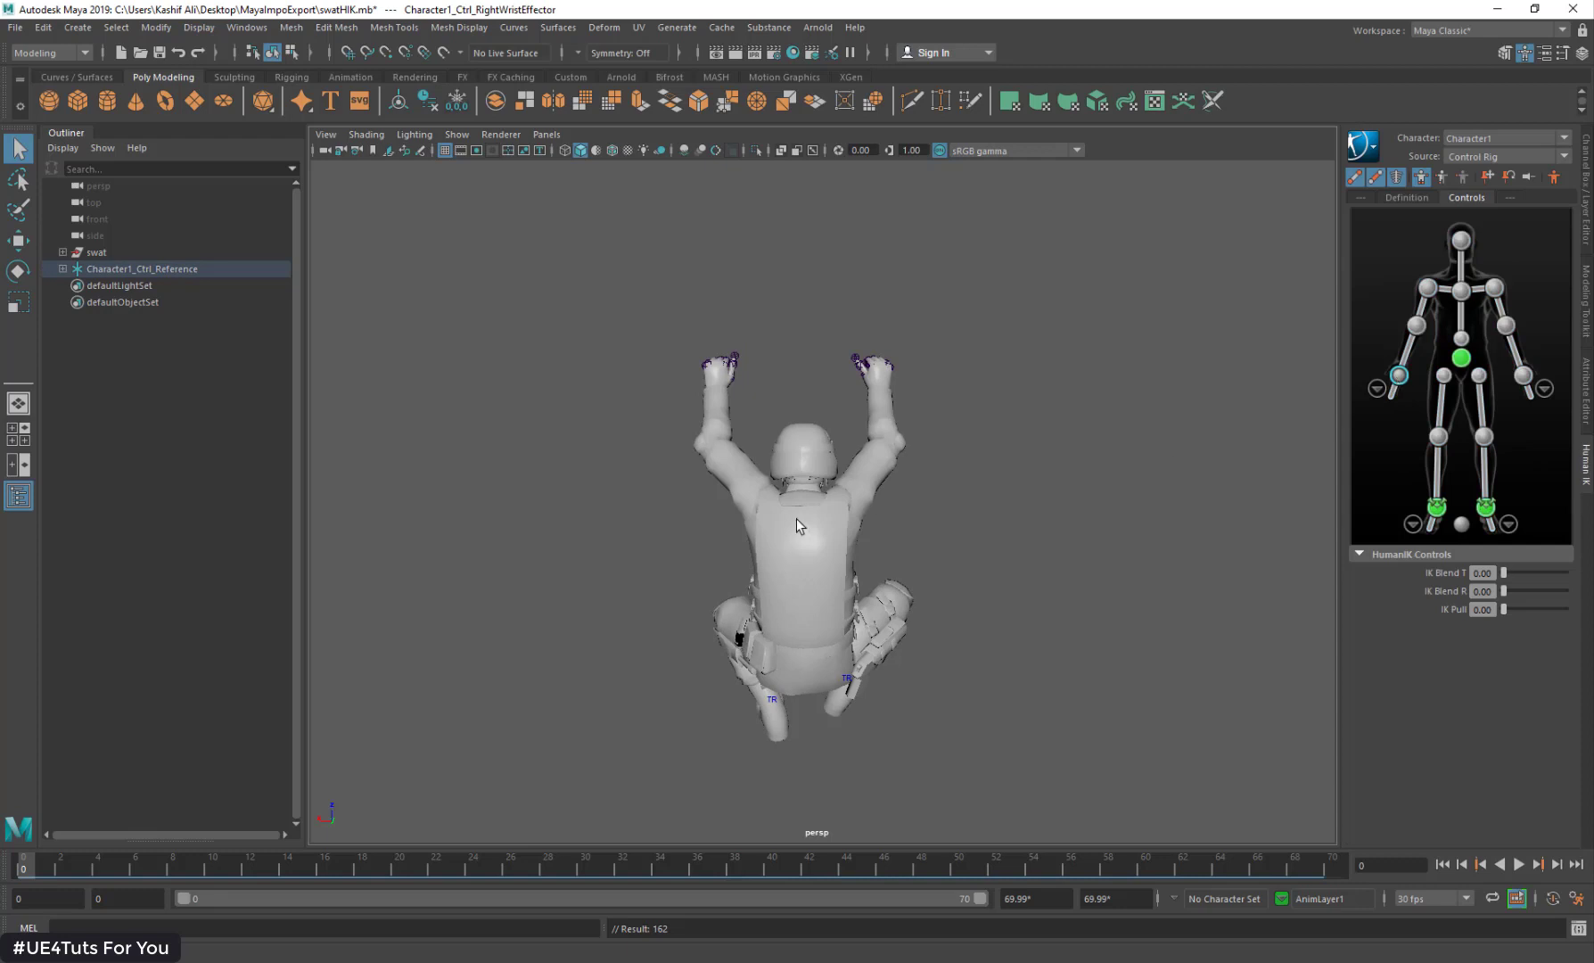
key(w)
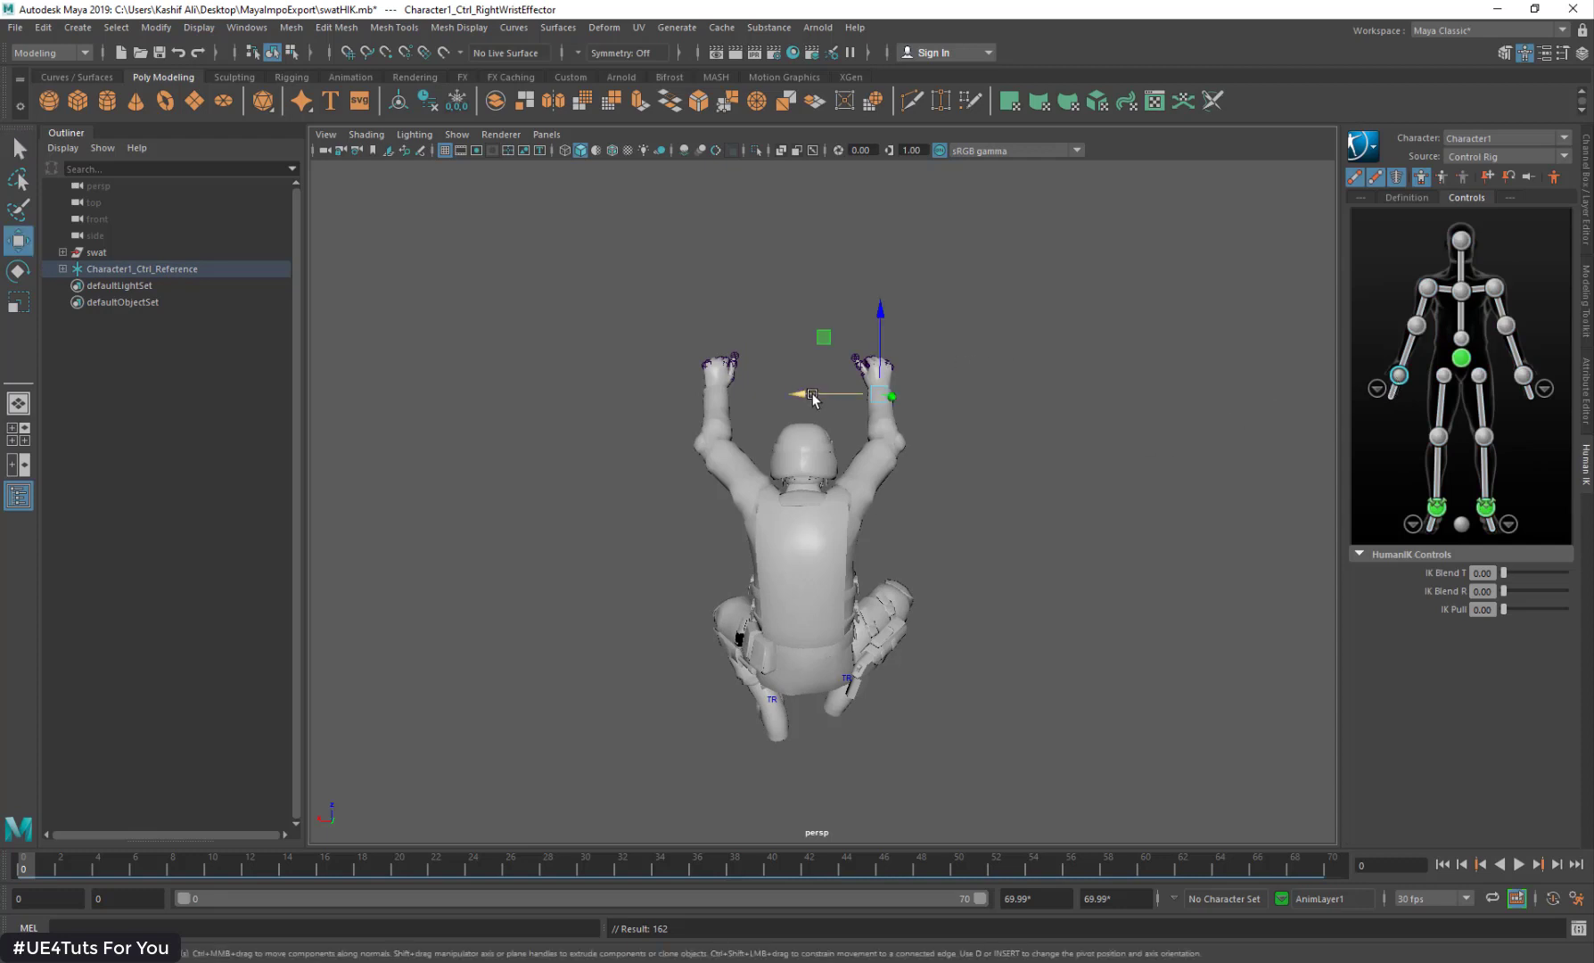
drag(812, 398, 770, 399)
click(1524, 376)
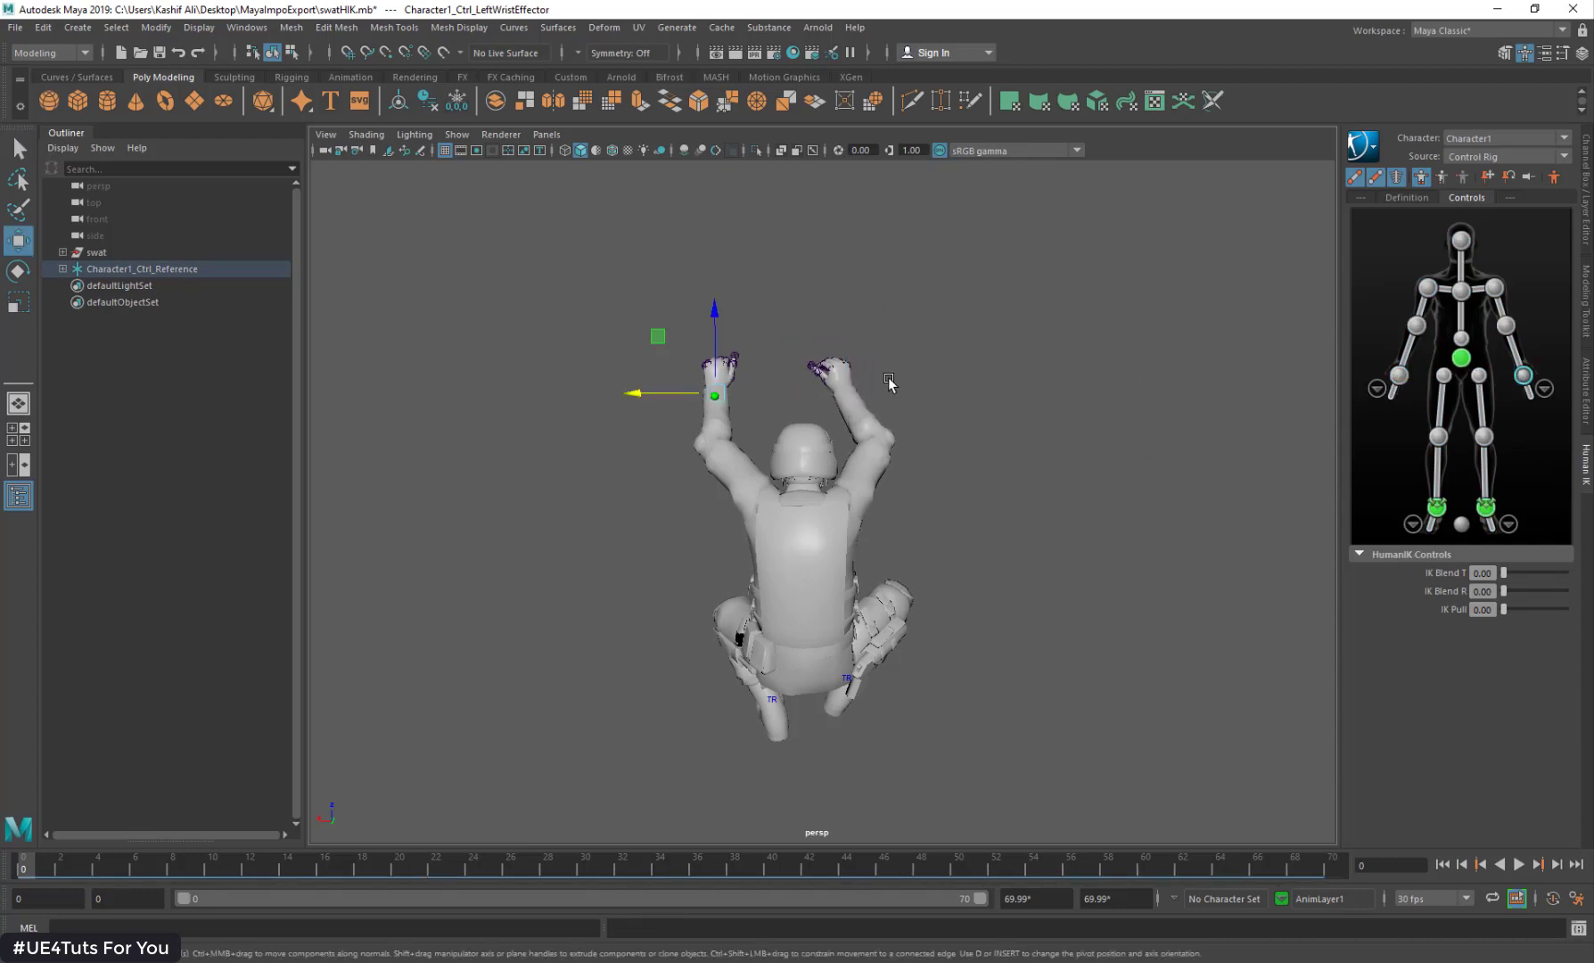
drag(655, 390, 688, 405)
Step: Check both wrist effectors, play back the adjusted hanging idle animation and return to frame 0
click(1396, 378)
click(1520, 379)
click(1403, 379)
key(alt+v)
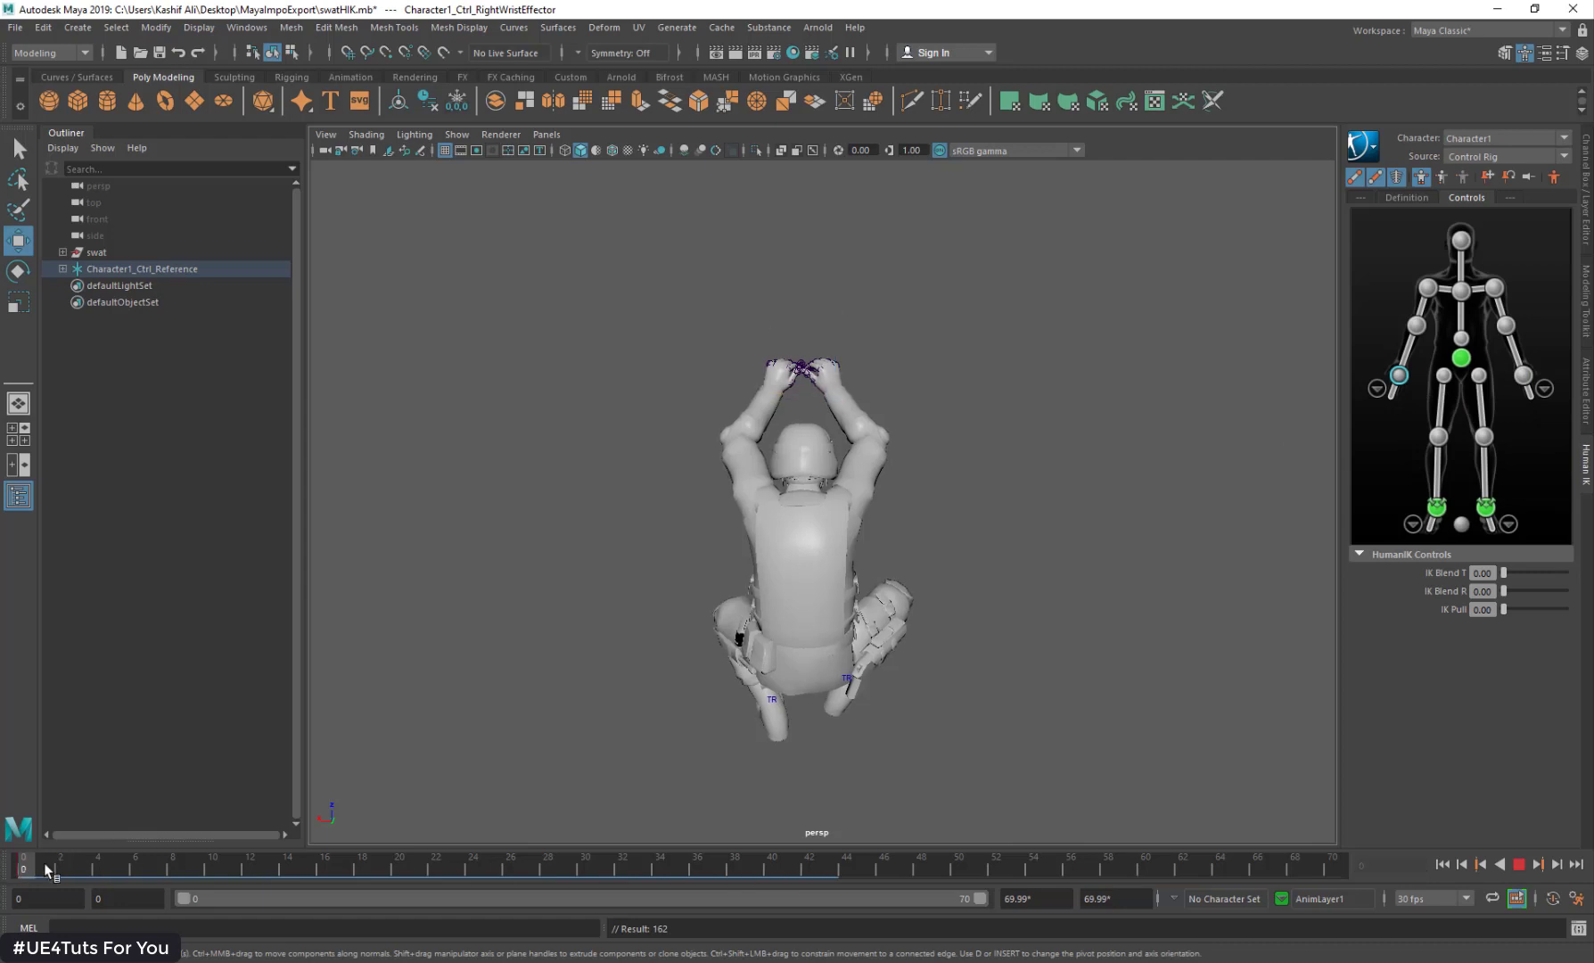
click(24, 865)
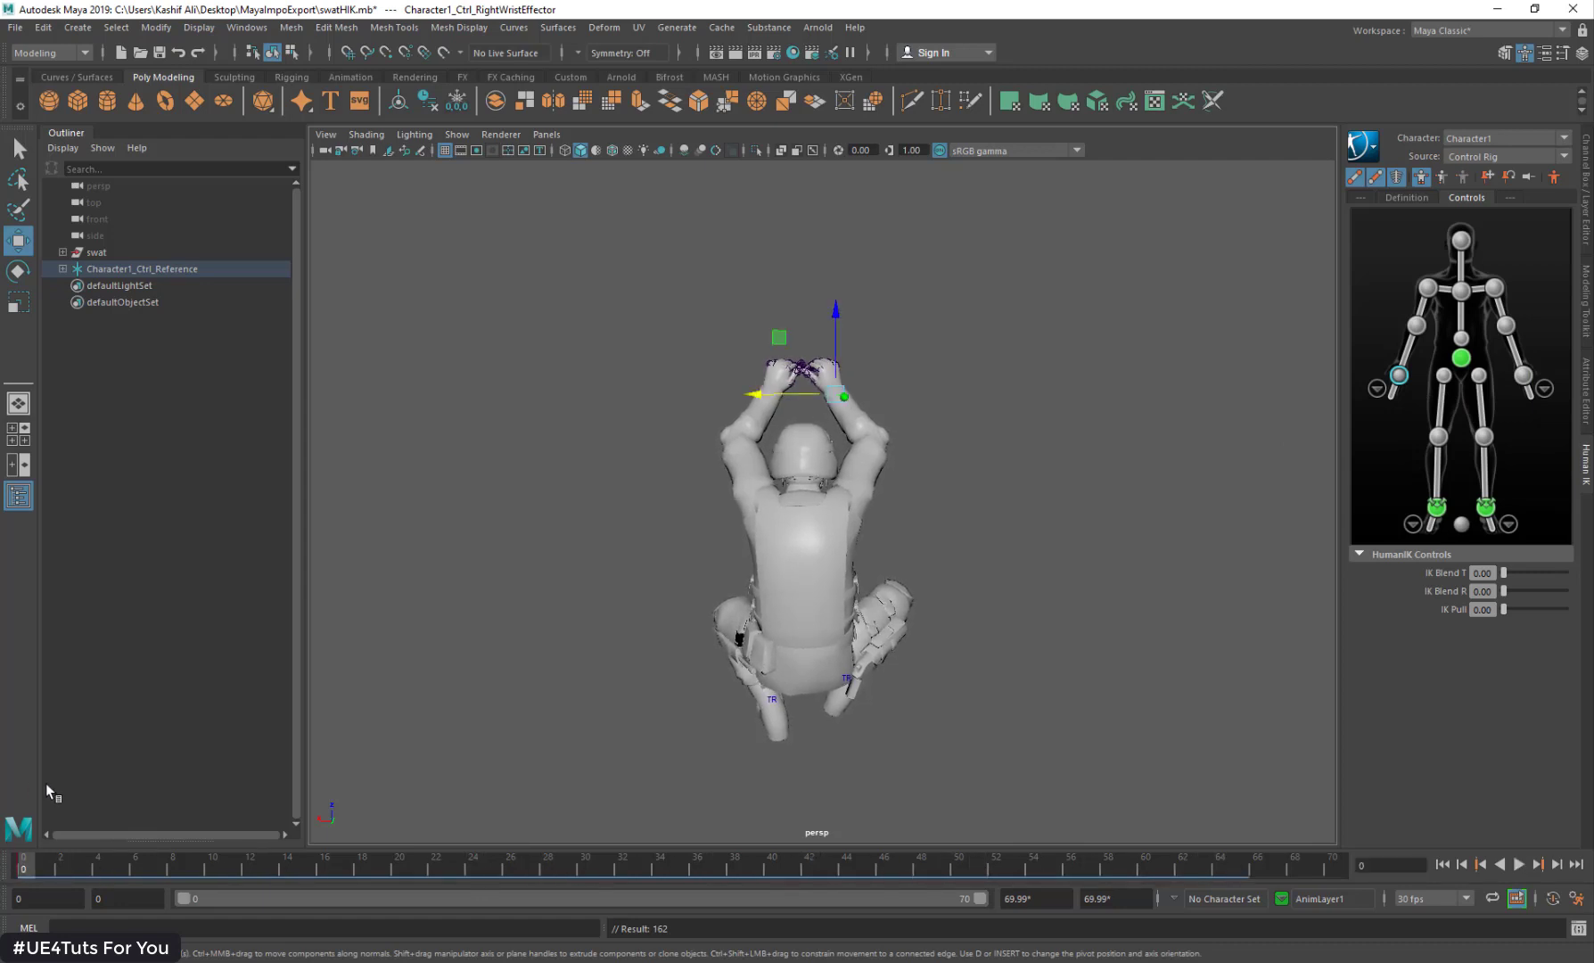
Step: Select the Hips joint under the swat group and open the export dialog for the selection
click(62, 253)
click(100, 269)
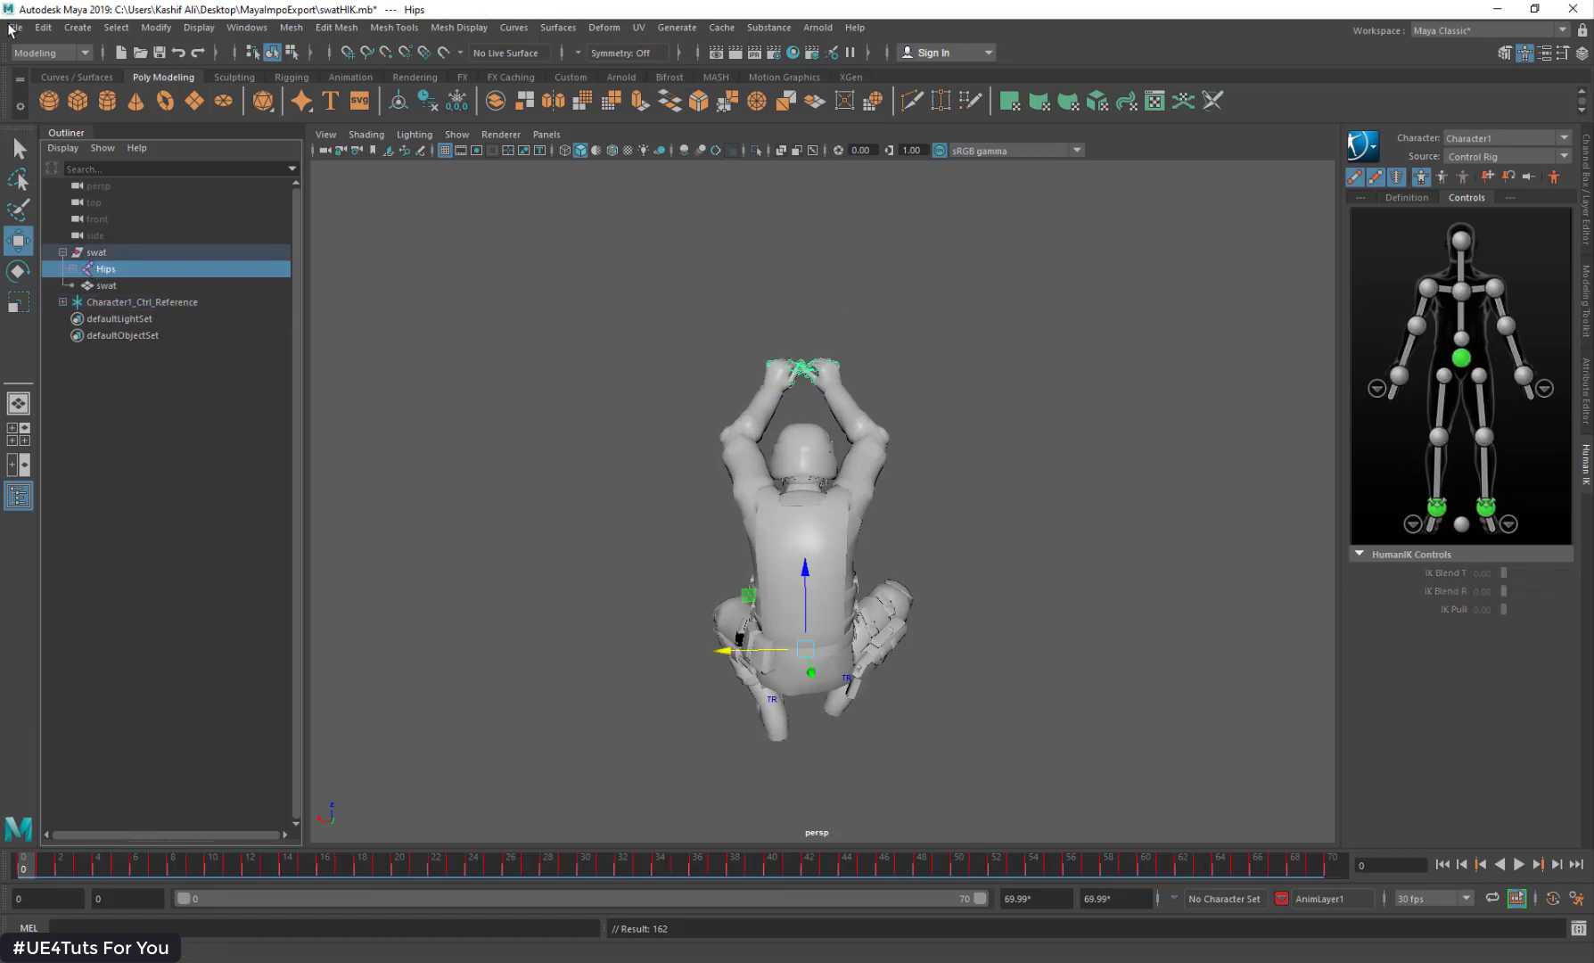
click(13, 28)
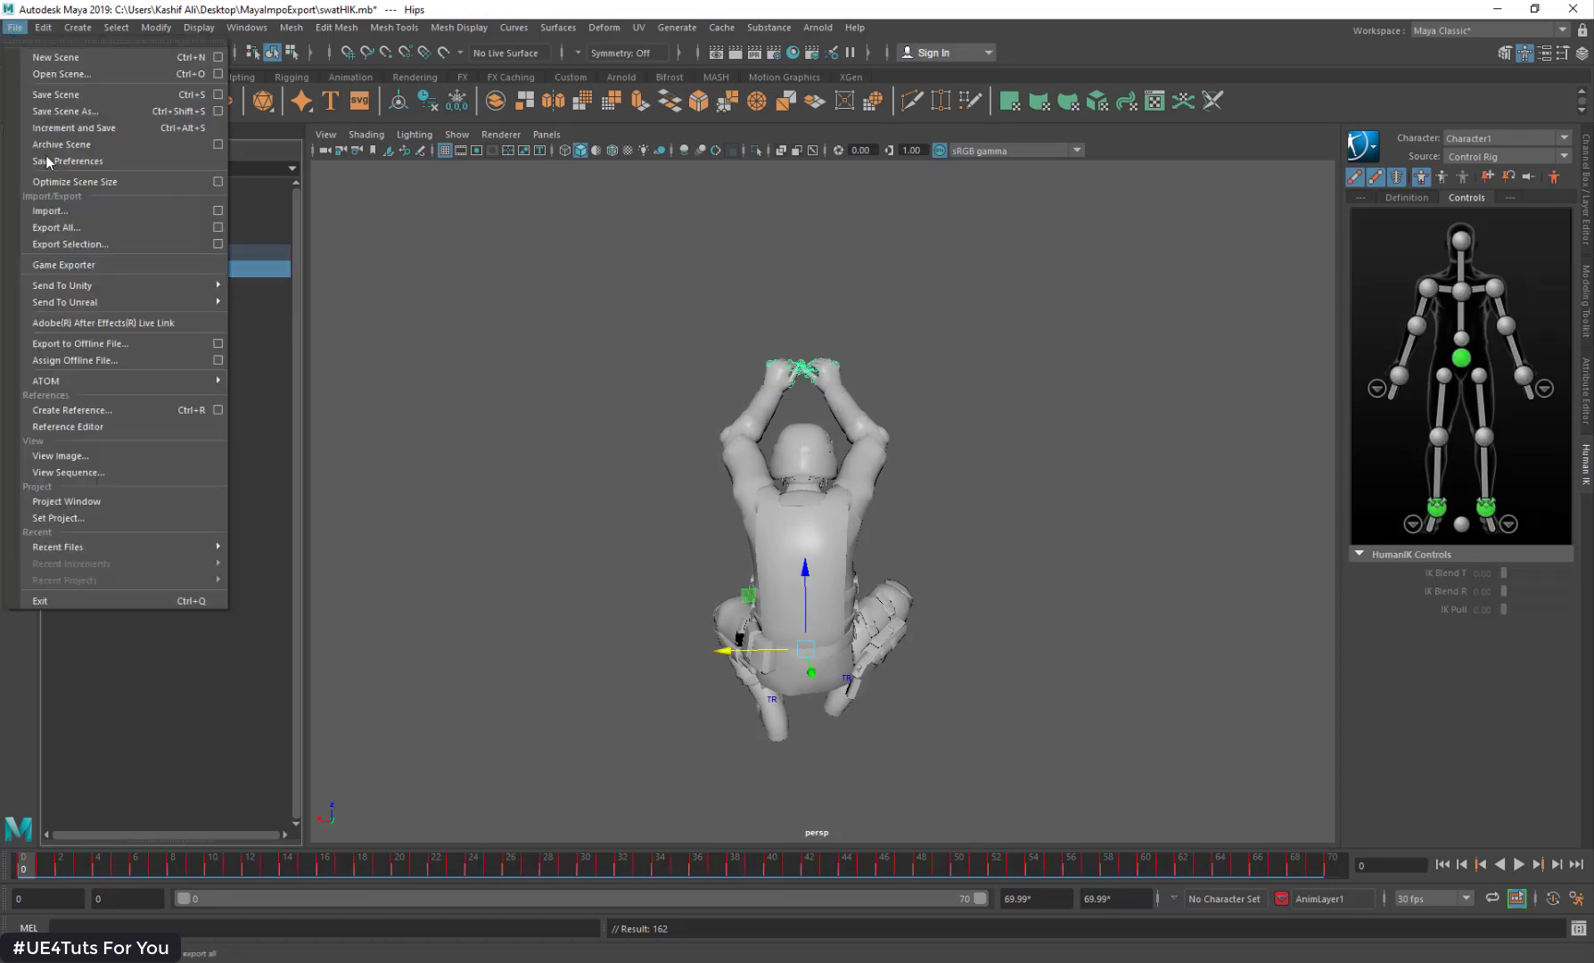
click(90, 244)
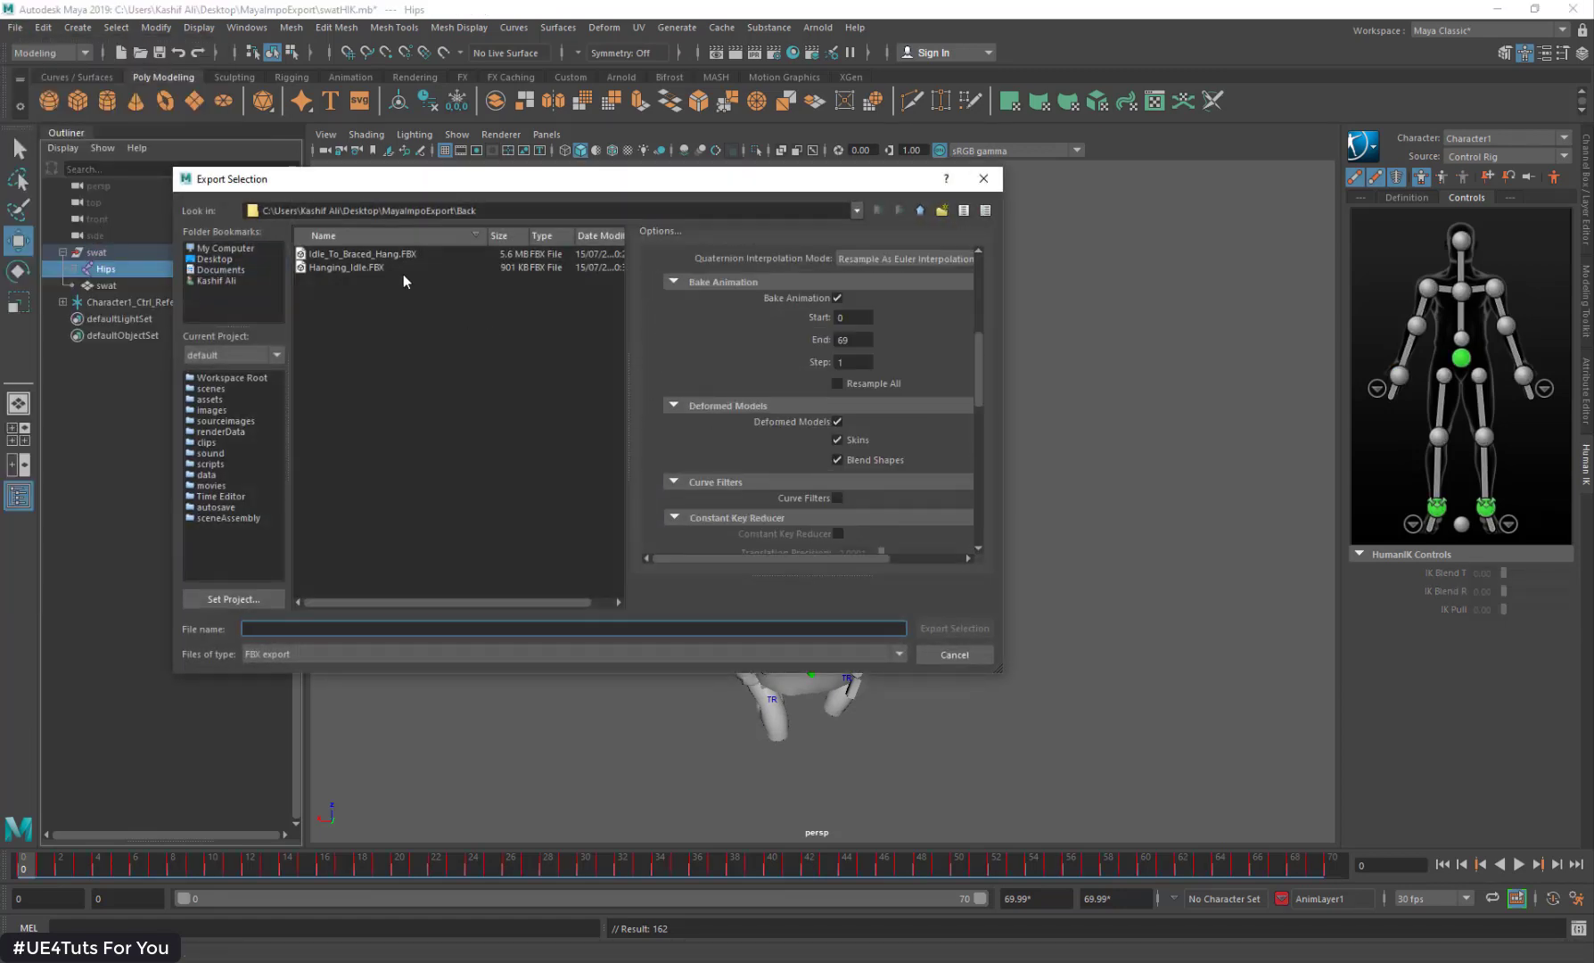
Step: Export the selection over Hanging_Idle.FBX in the desktop's MayaImpoExport folder, confirming the replacement and dismissing the warnings
click(226, 252)
double_click(331, 257)
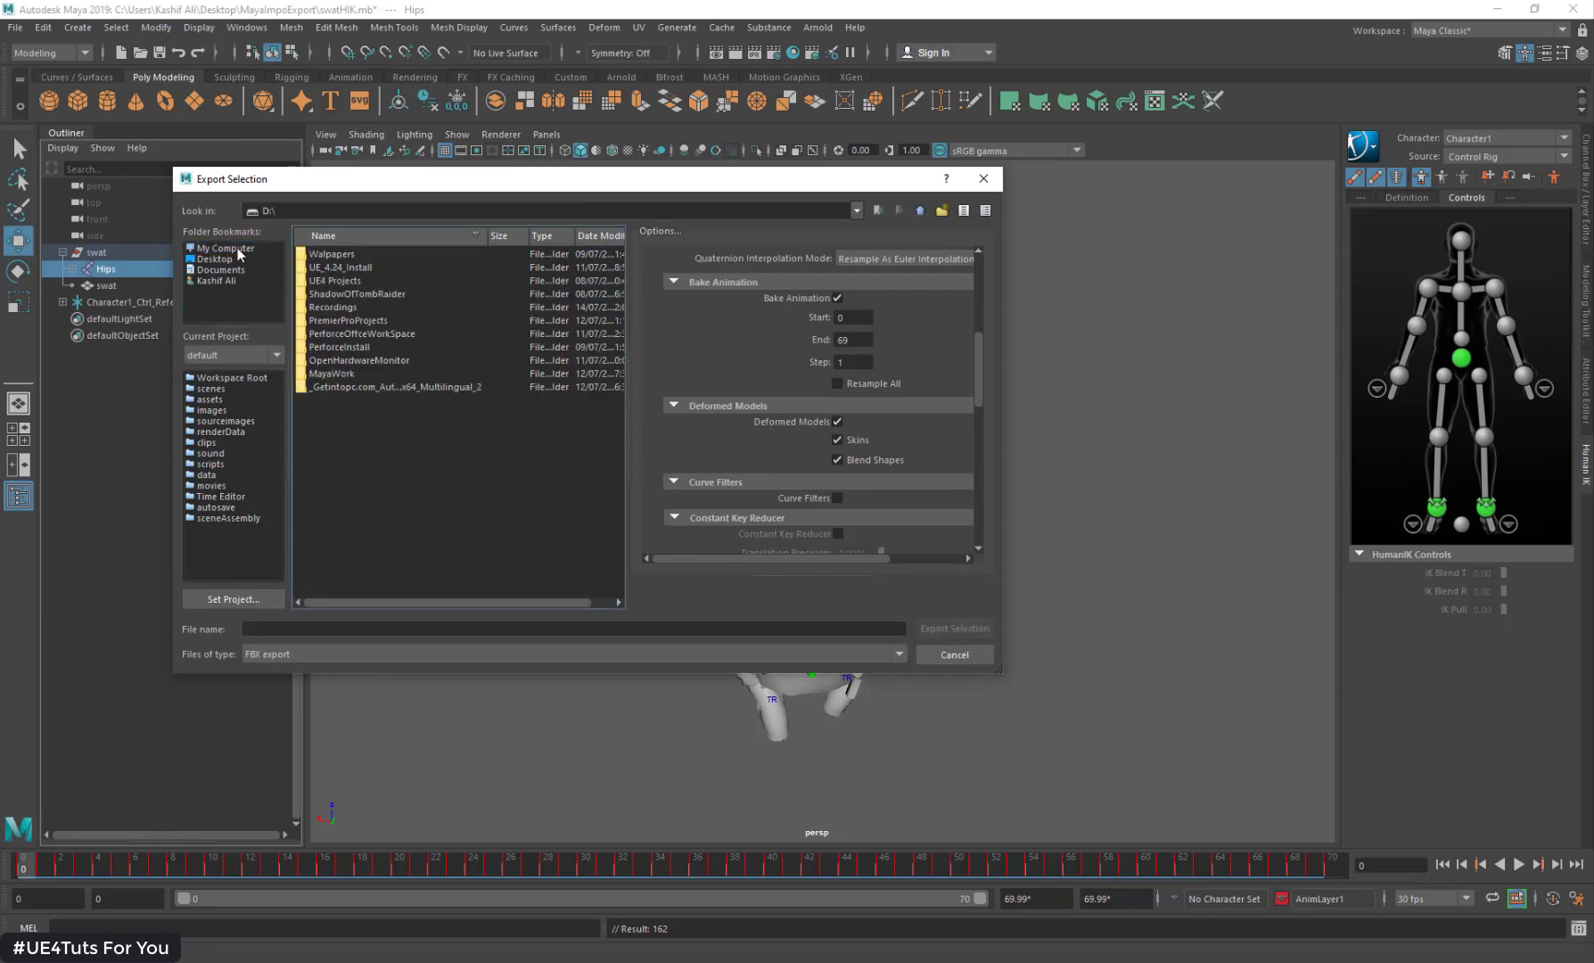
click(224, 264)
double_click(350, 257)
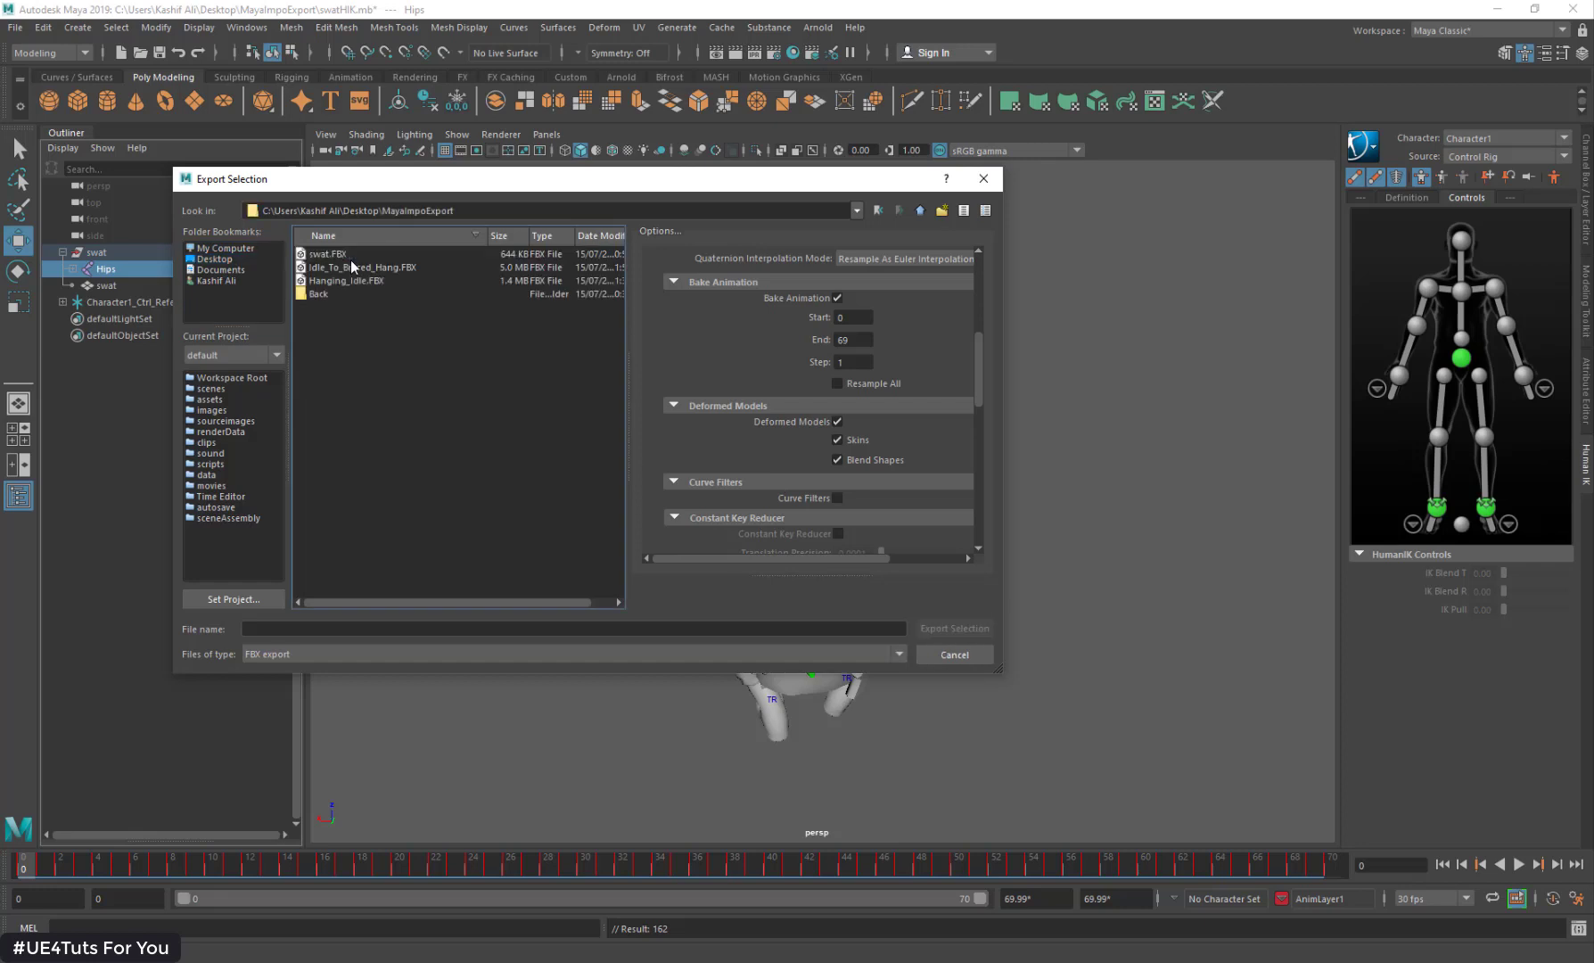
scroll(845, 427, down, 2)
scroll(863, 354, up, 3)
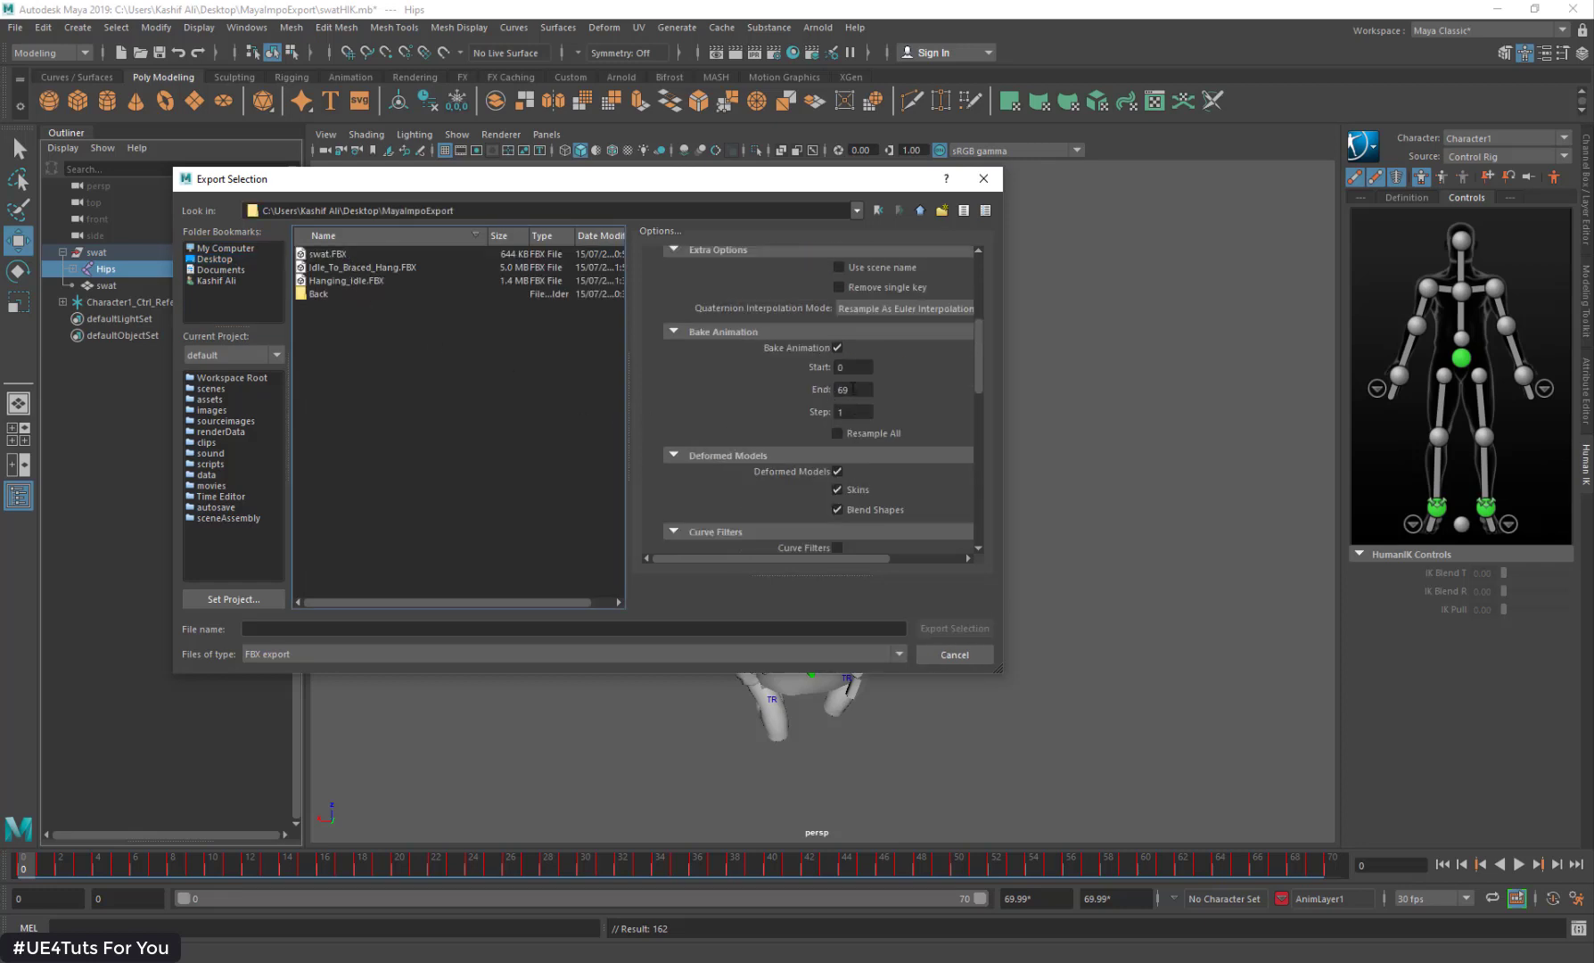
double_click(356, 282)
click(573, 442)
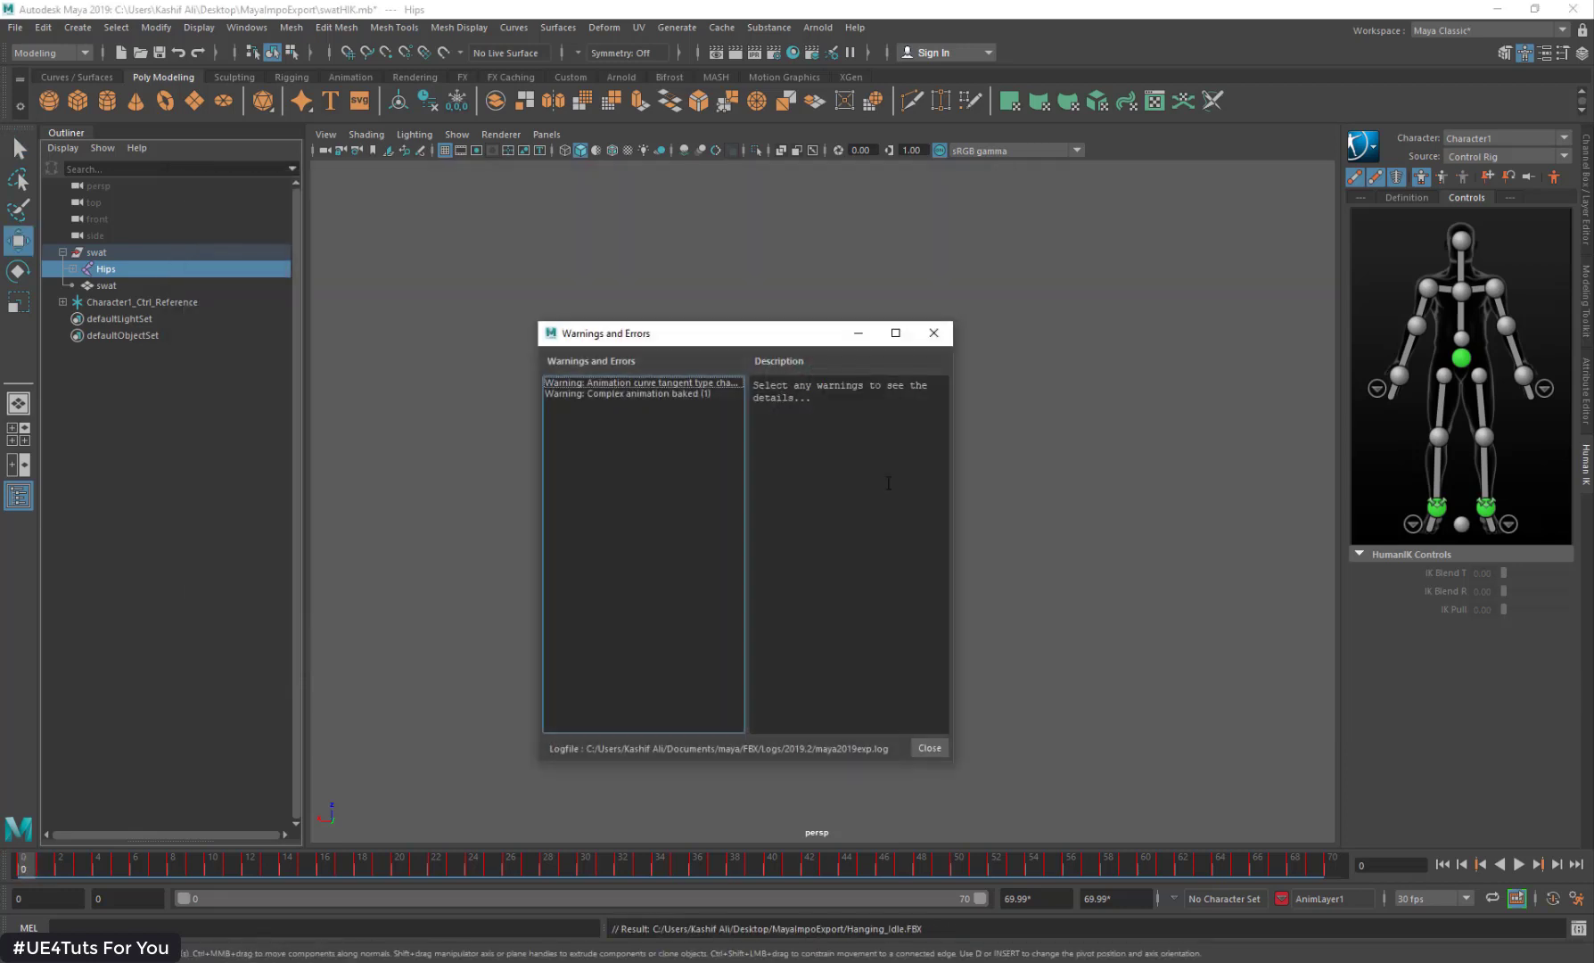
click(927, 748)
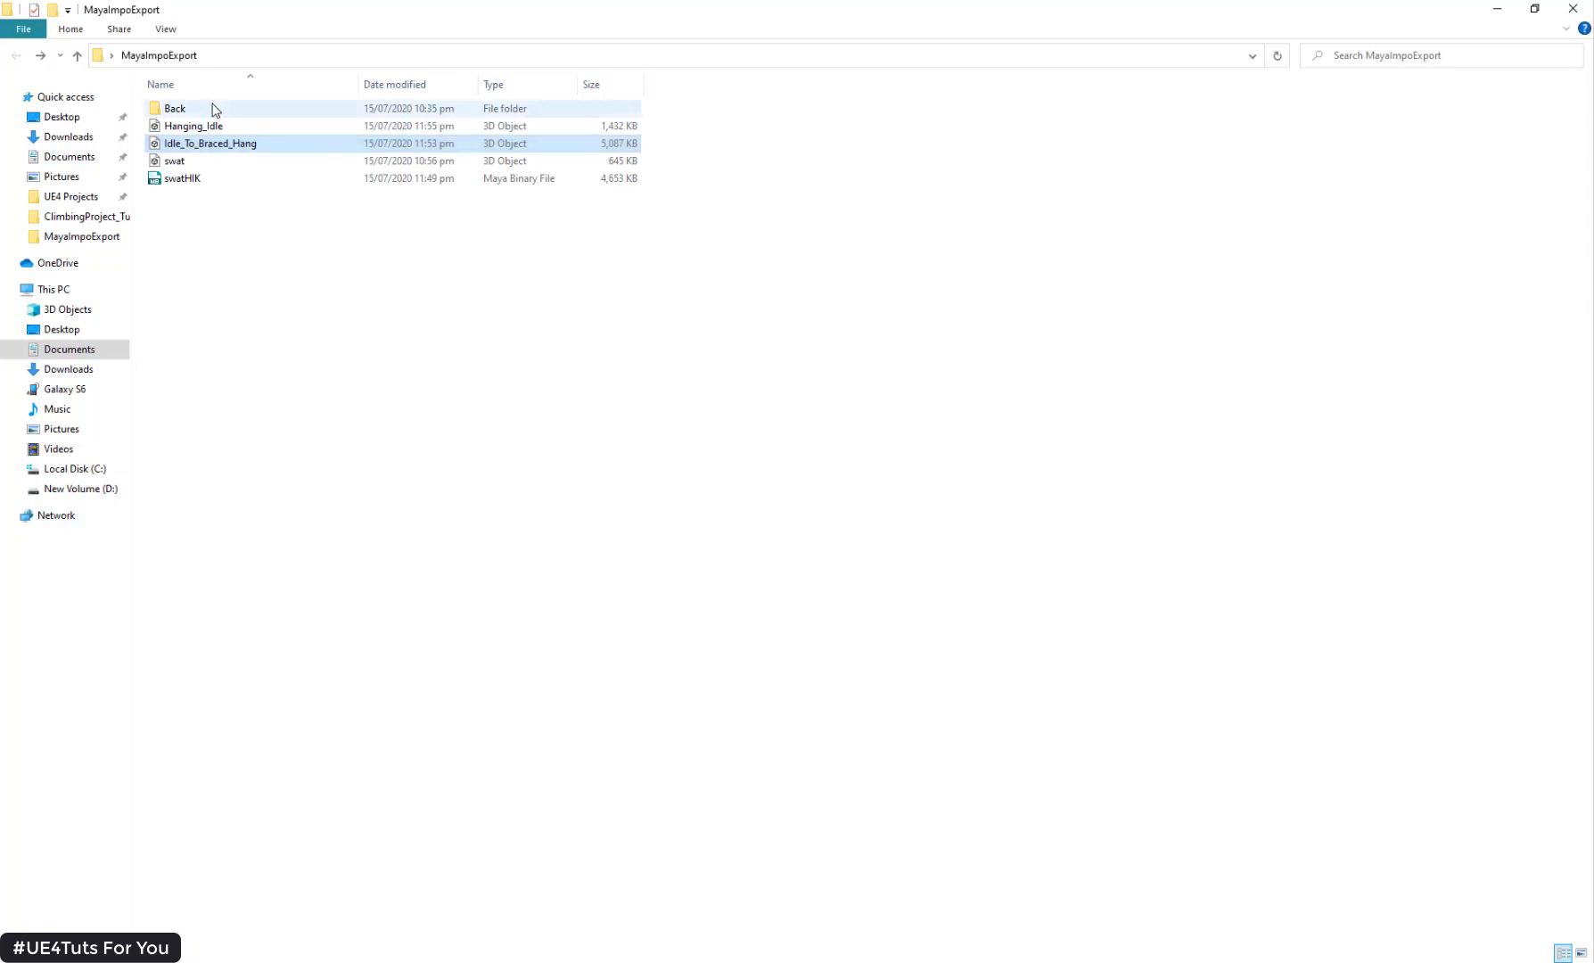
Step: Reimport the Hanging_Idle file from the MayaImpoExport folder into Unreal's Climb animations folder and save all changed assets
drag(193, 126, 819, 339)
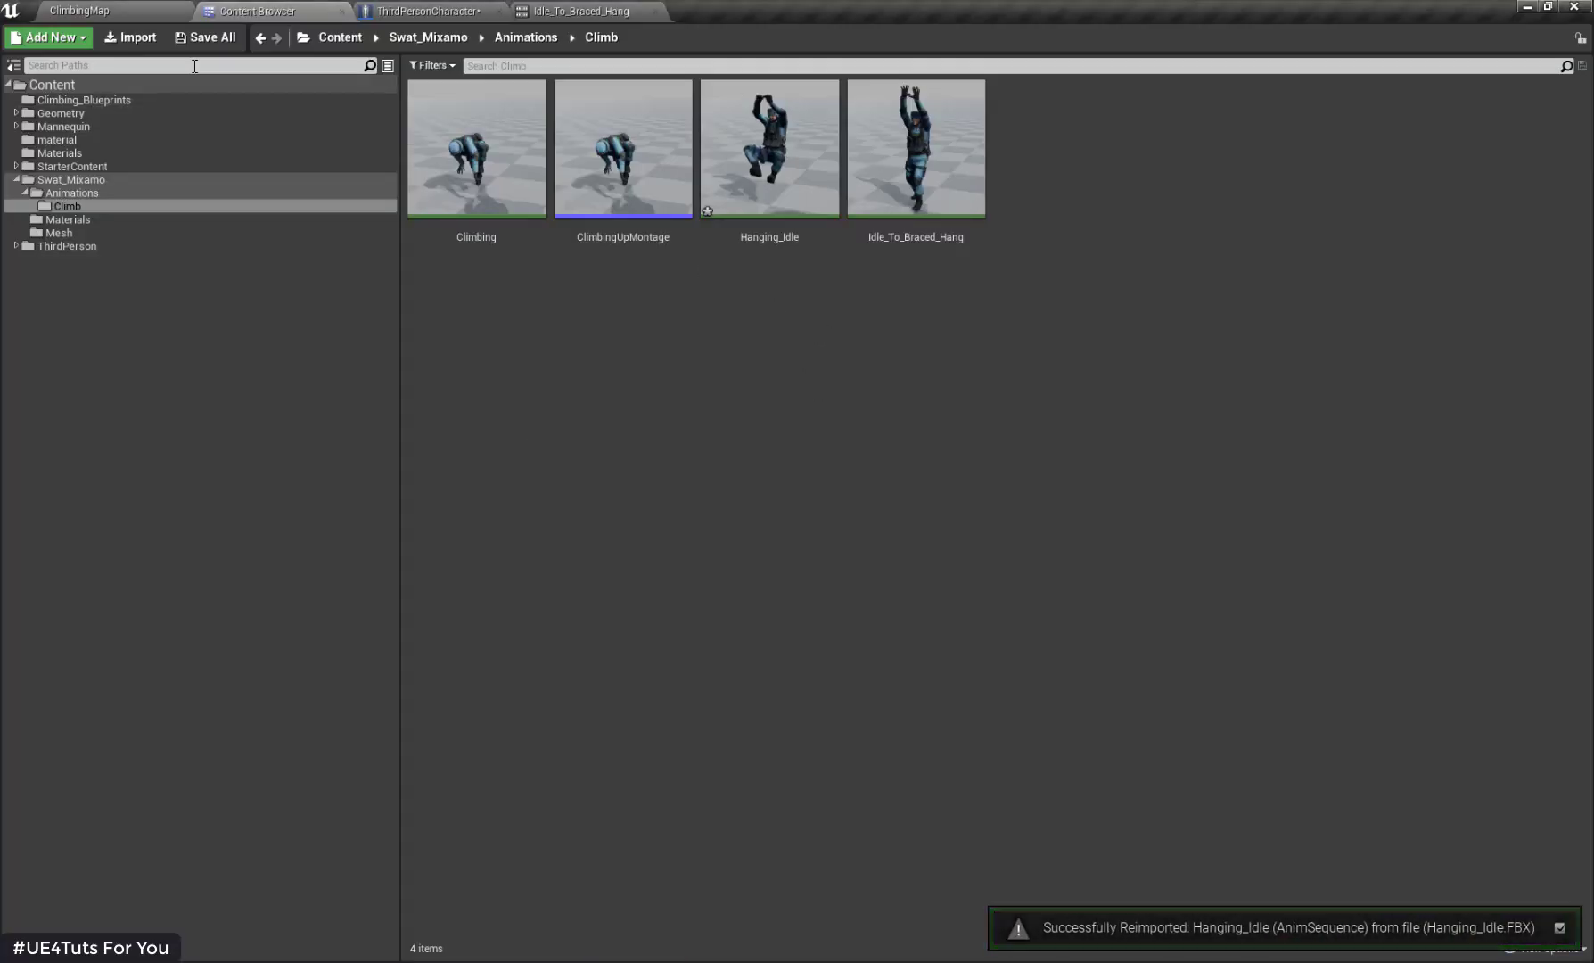
key(ctrl+shift+s)
click(952, 646)
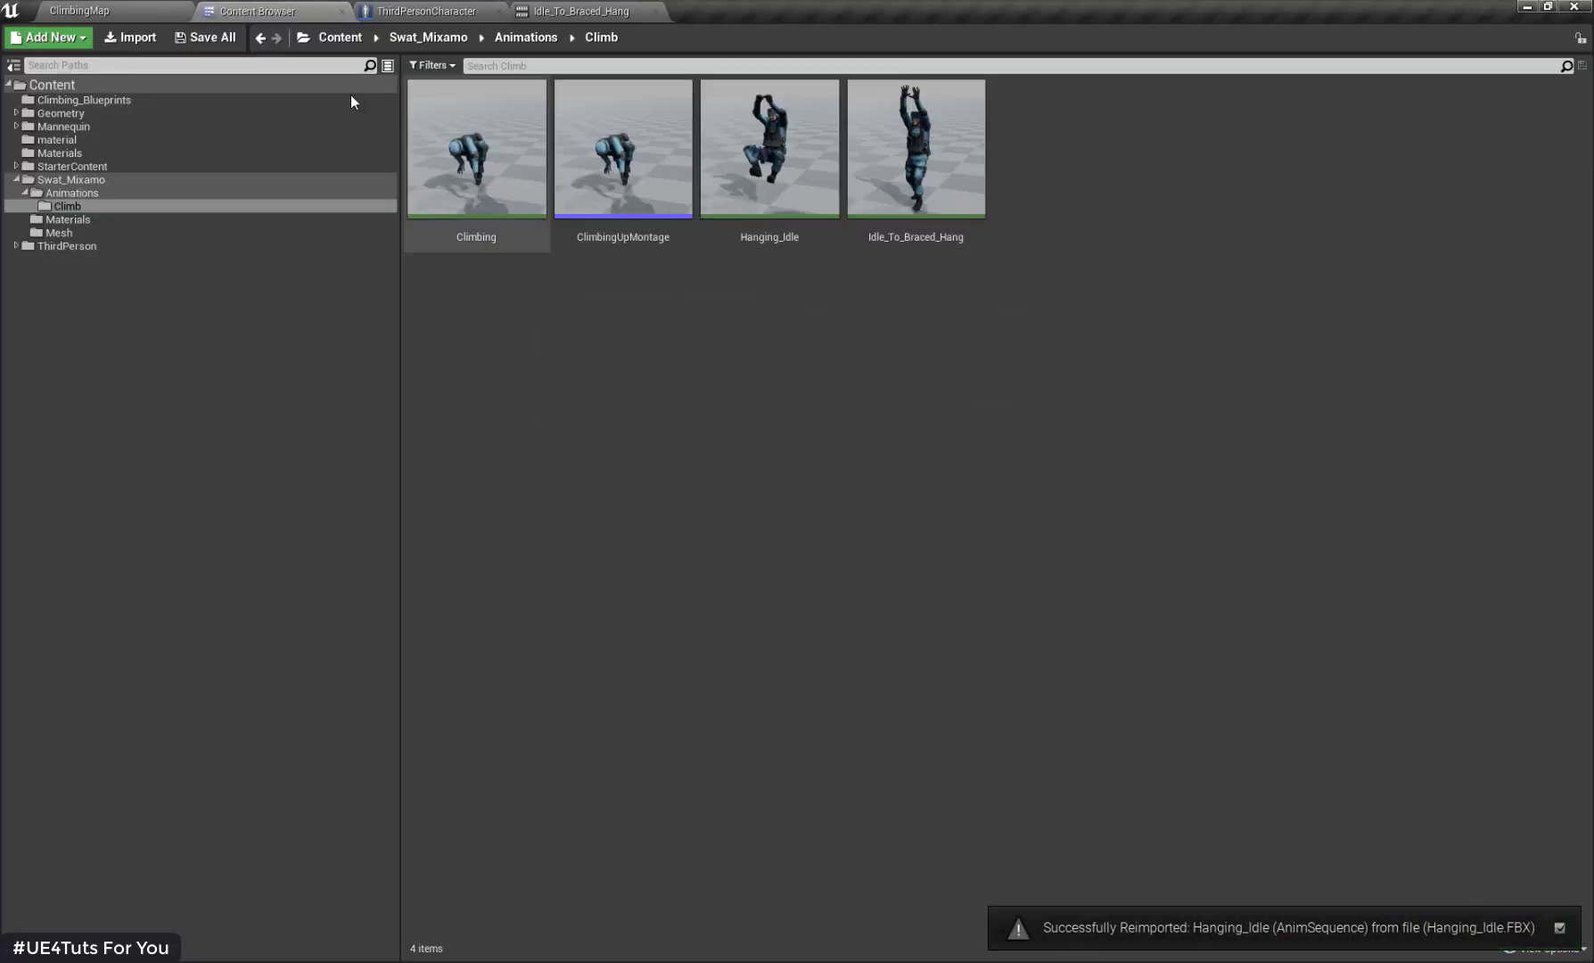
Step: Play ClimbingMap in the editor and test the hanging idle on the tall green block, dropping down after the hang
click(170, 11)
click(895, 86)
key(w)
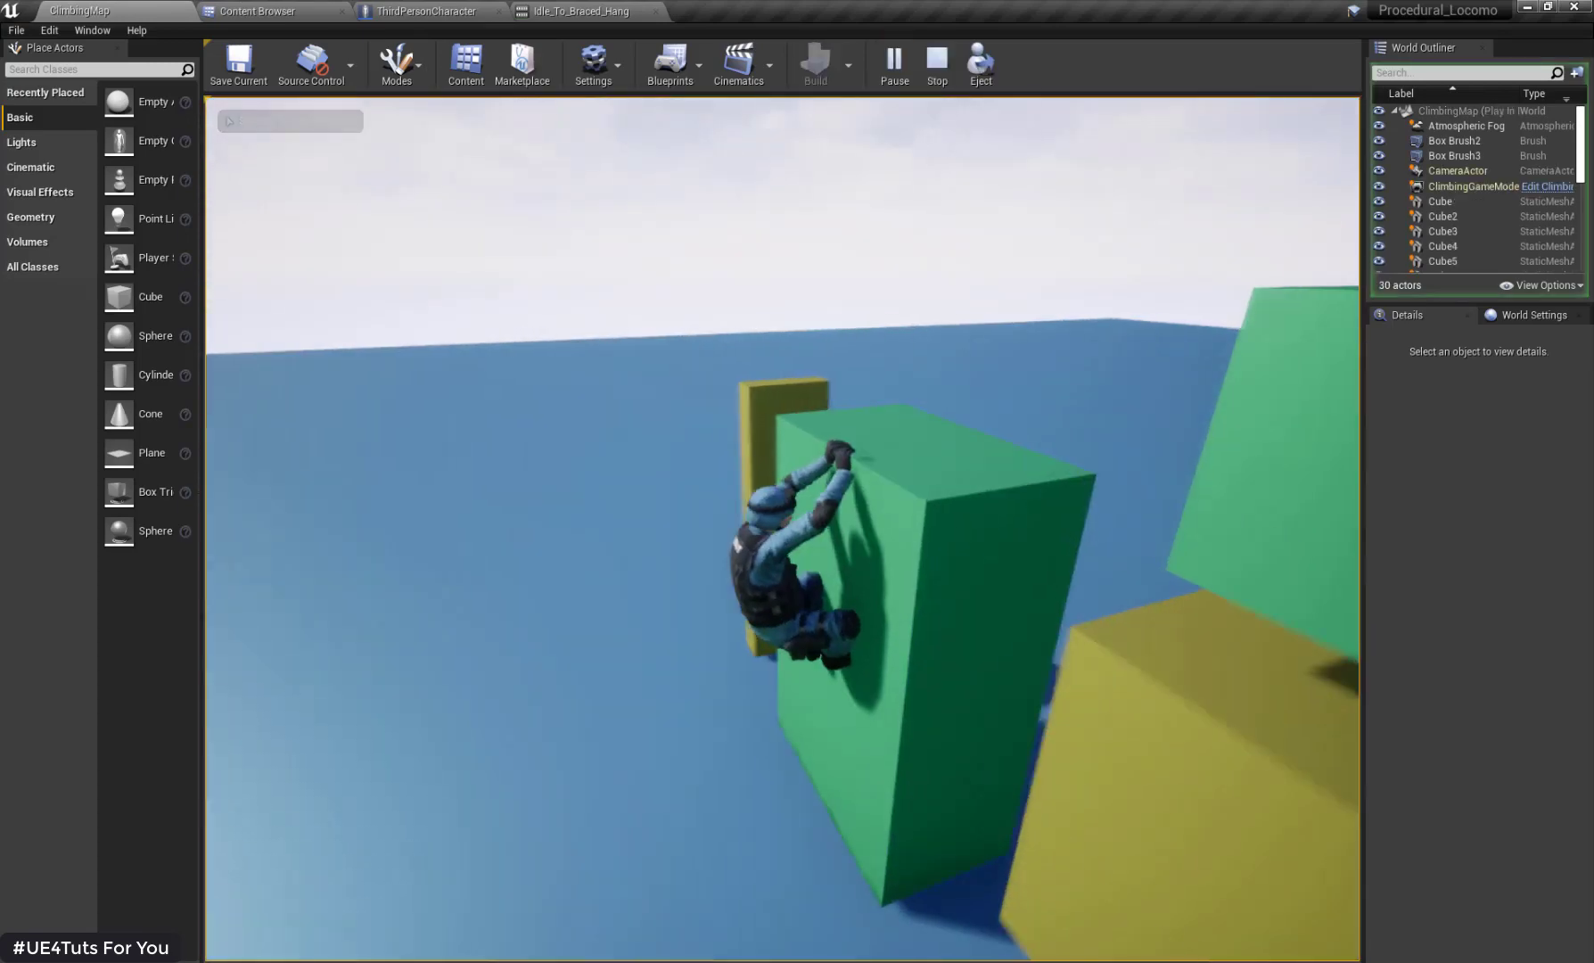
key(s)
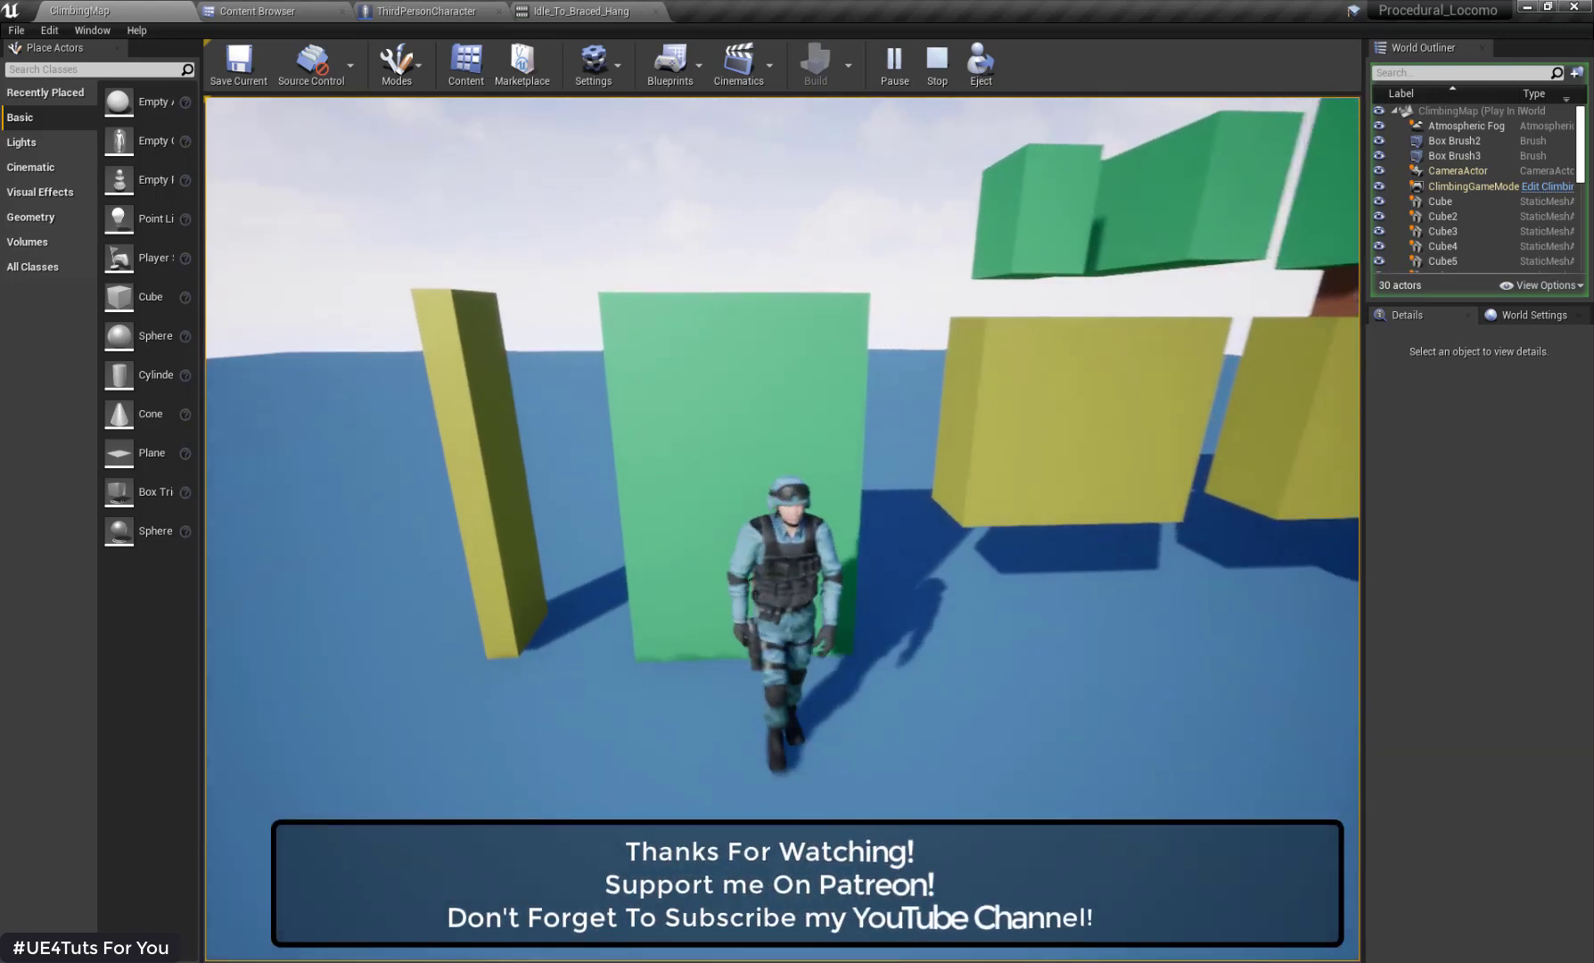
Step: Run the character to the yellow block, jump to hang from its ledge, and drop off again
key(d)
key(w)
key(space)
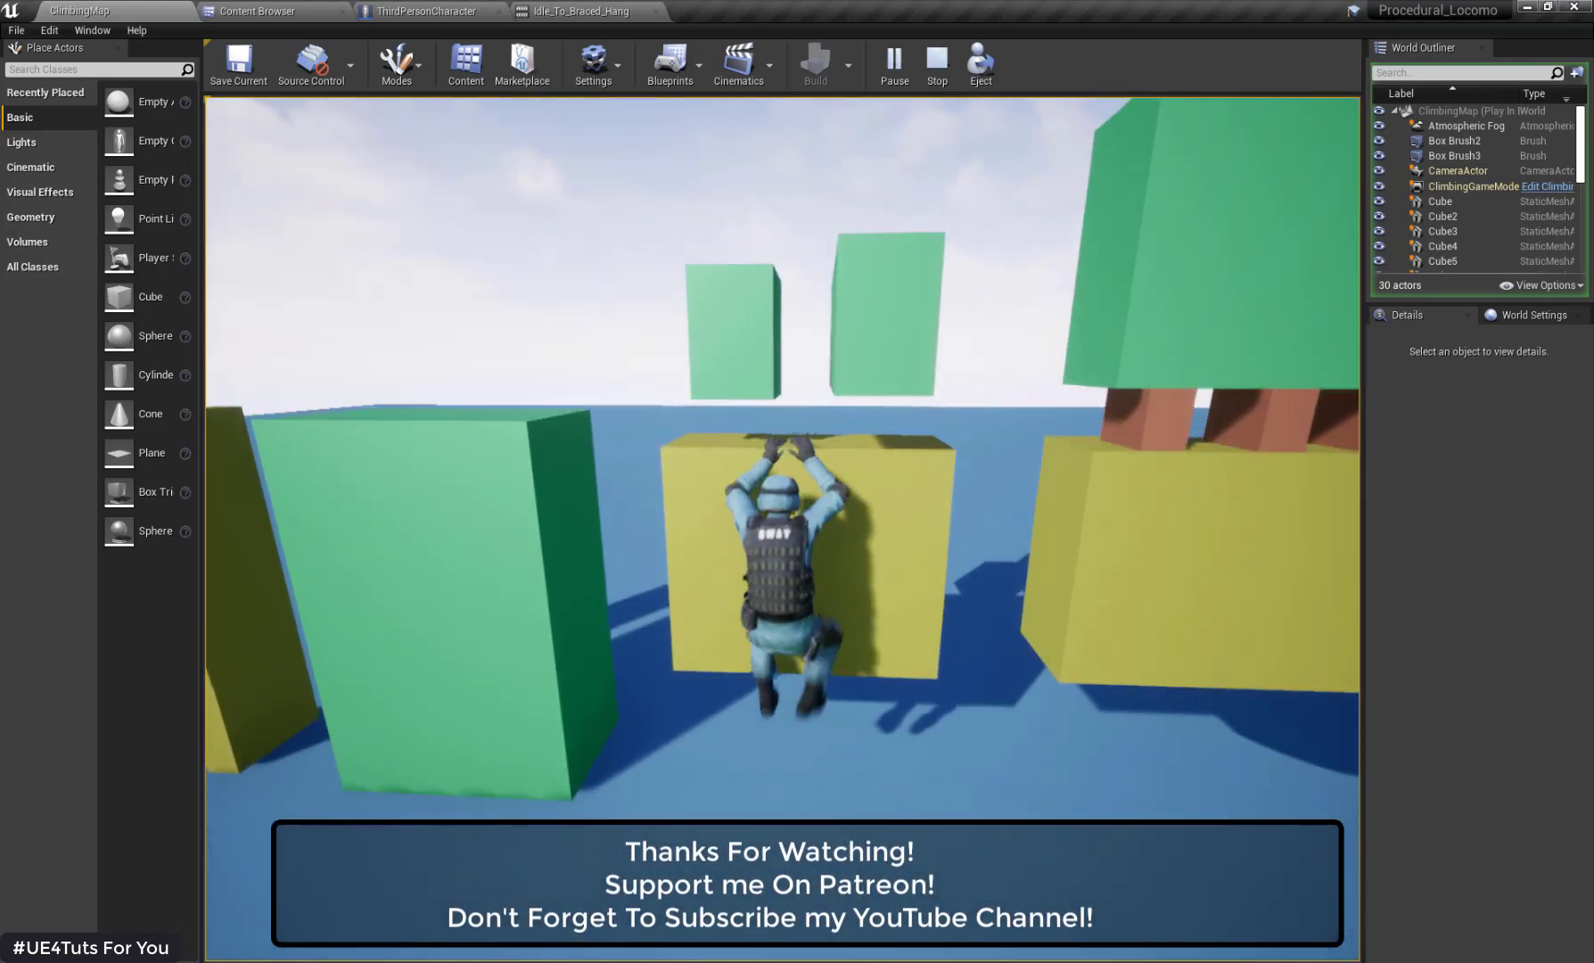
key(s)
key(d)
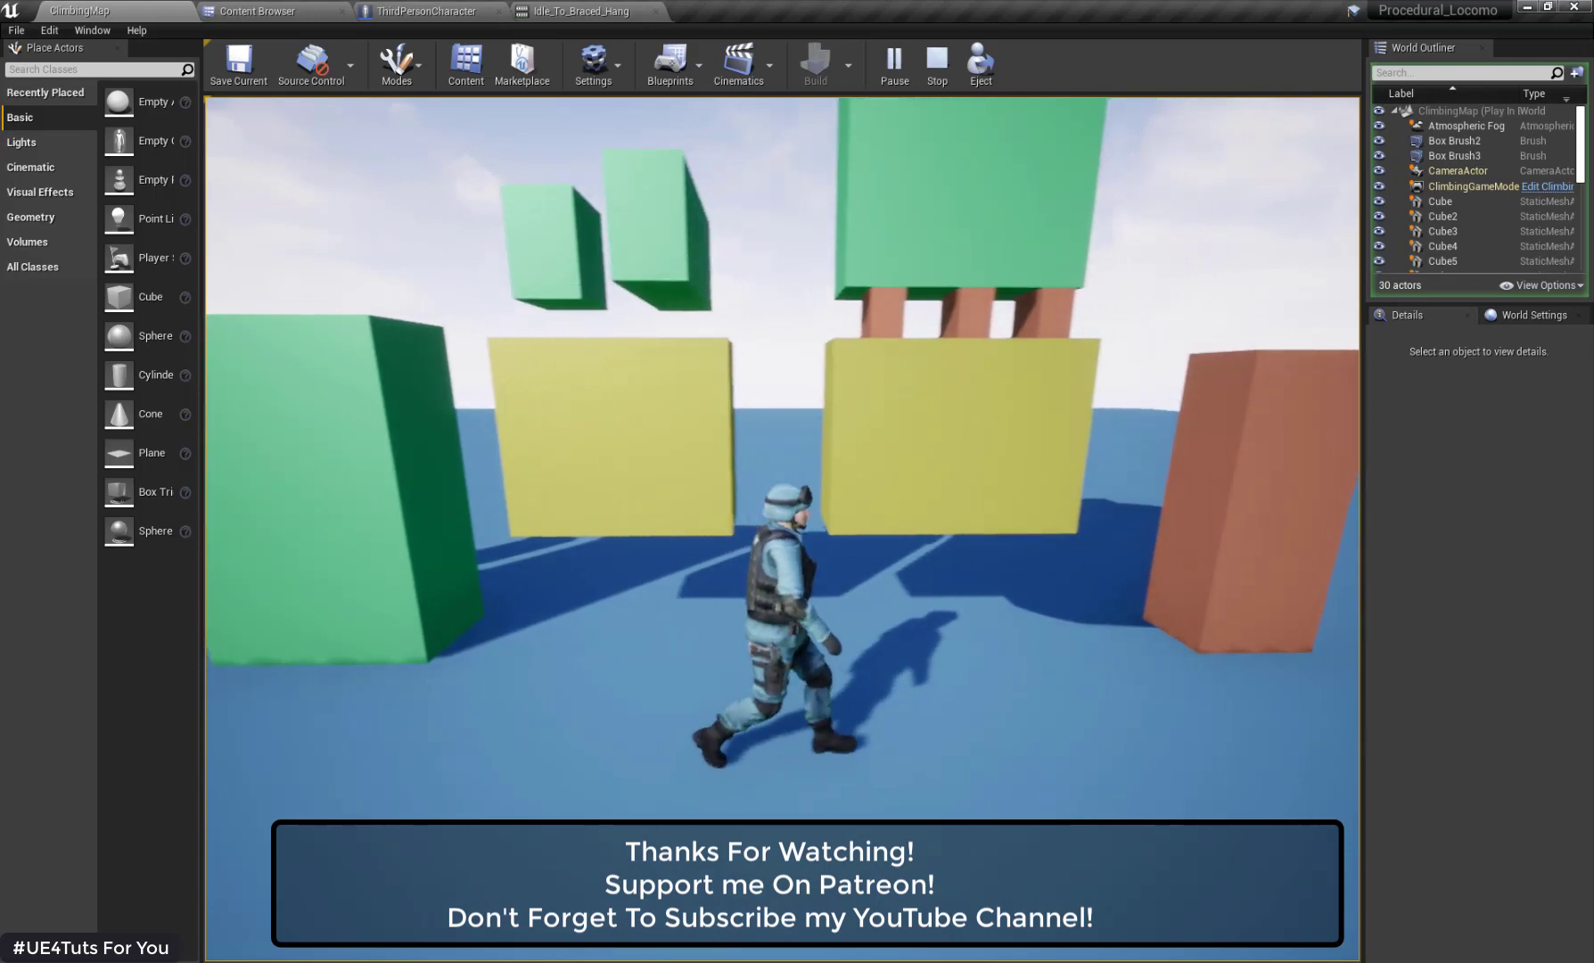